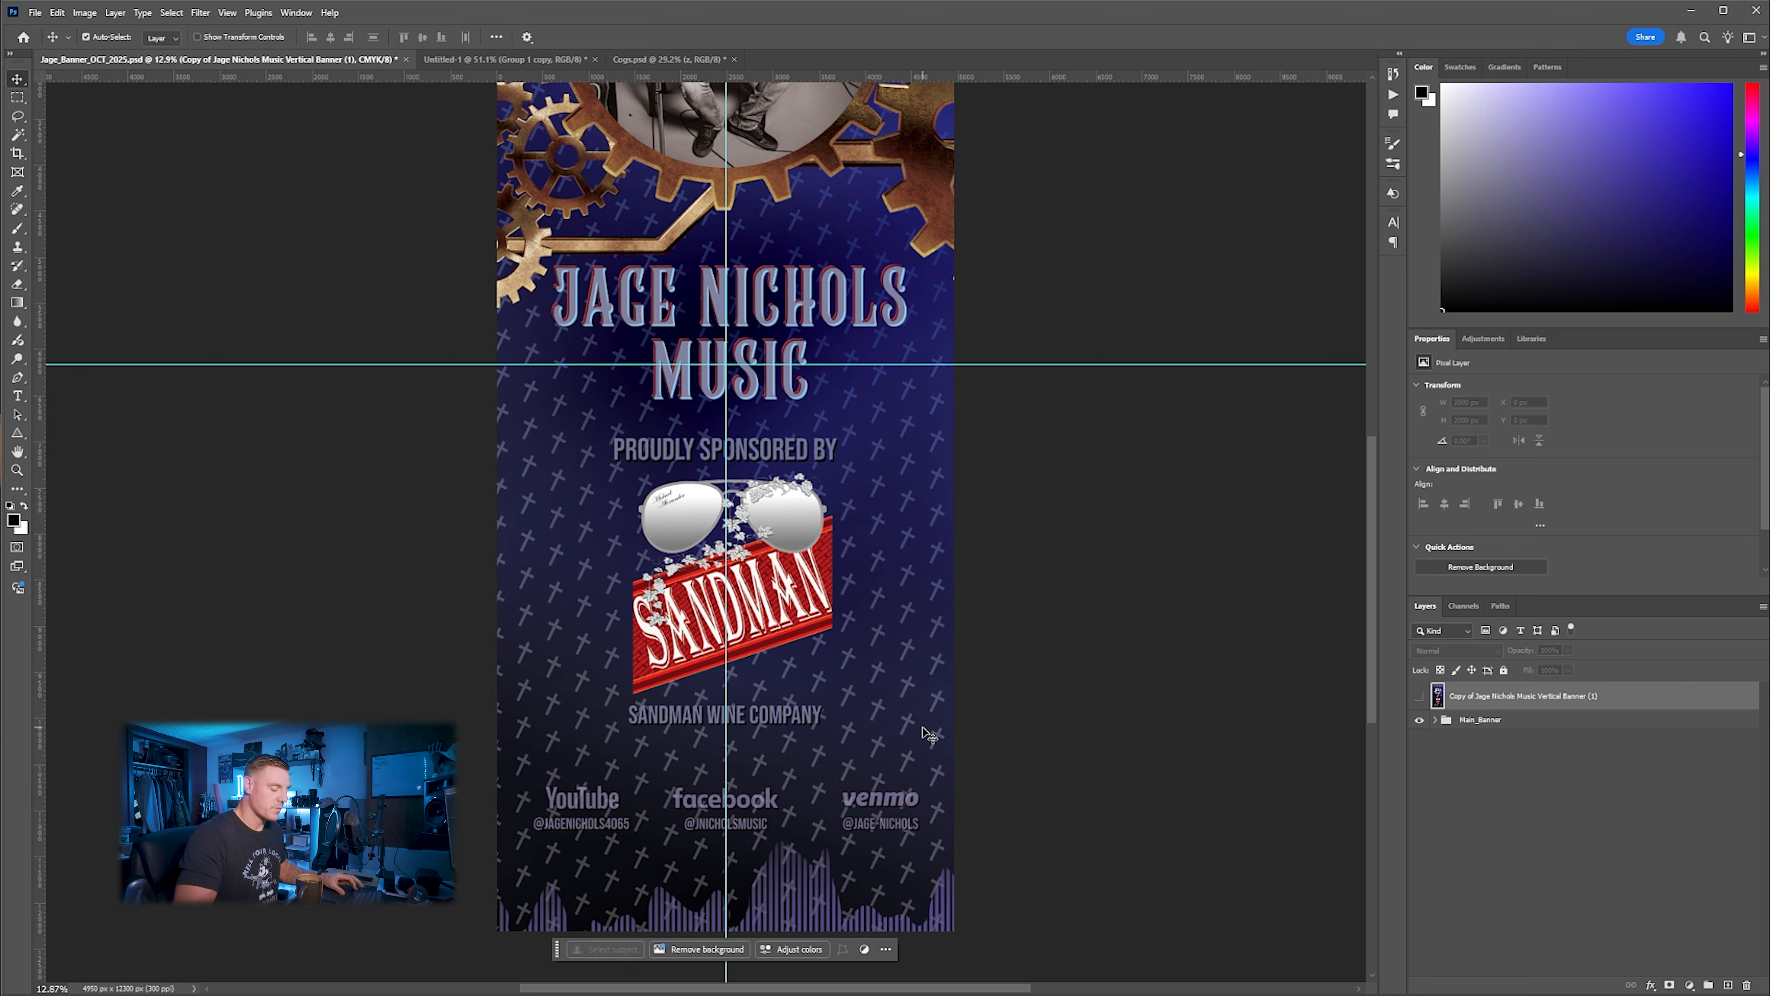
# Create a new 2000 x 2000 px document at 300 ppi with a transparent background
pyautogui.hotkey('ctrl', '0')
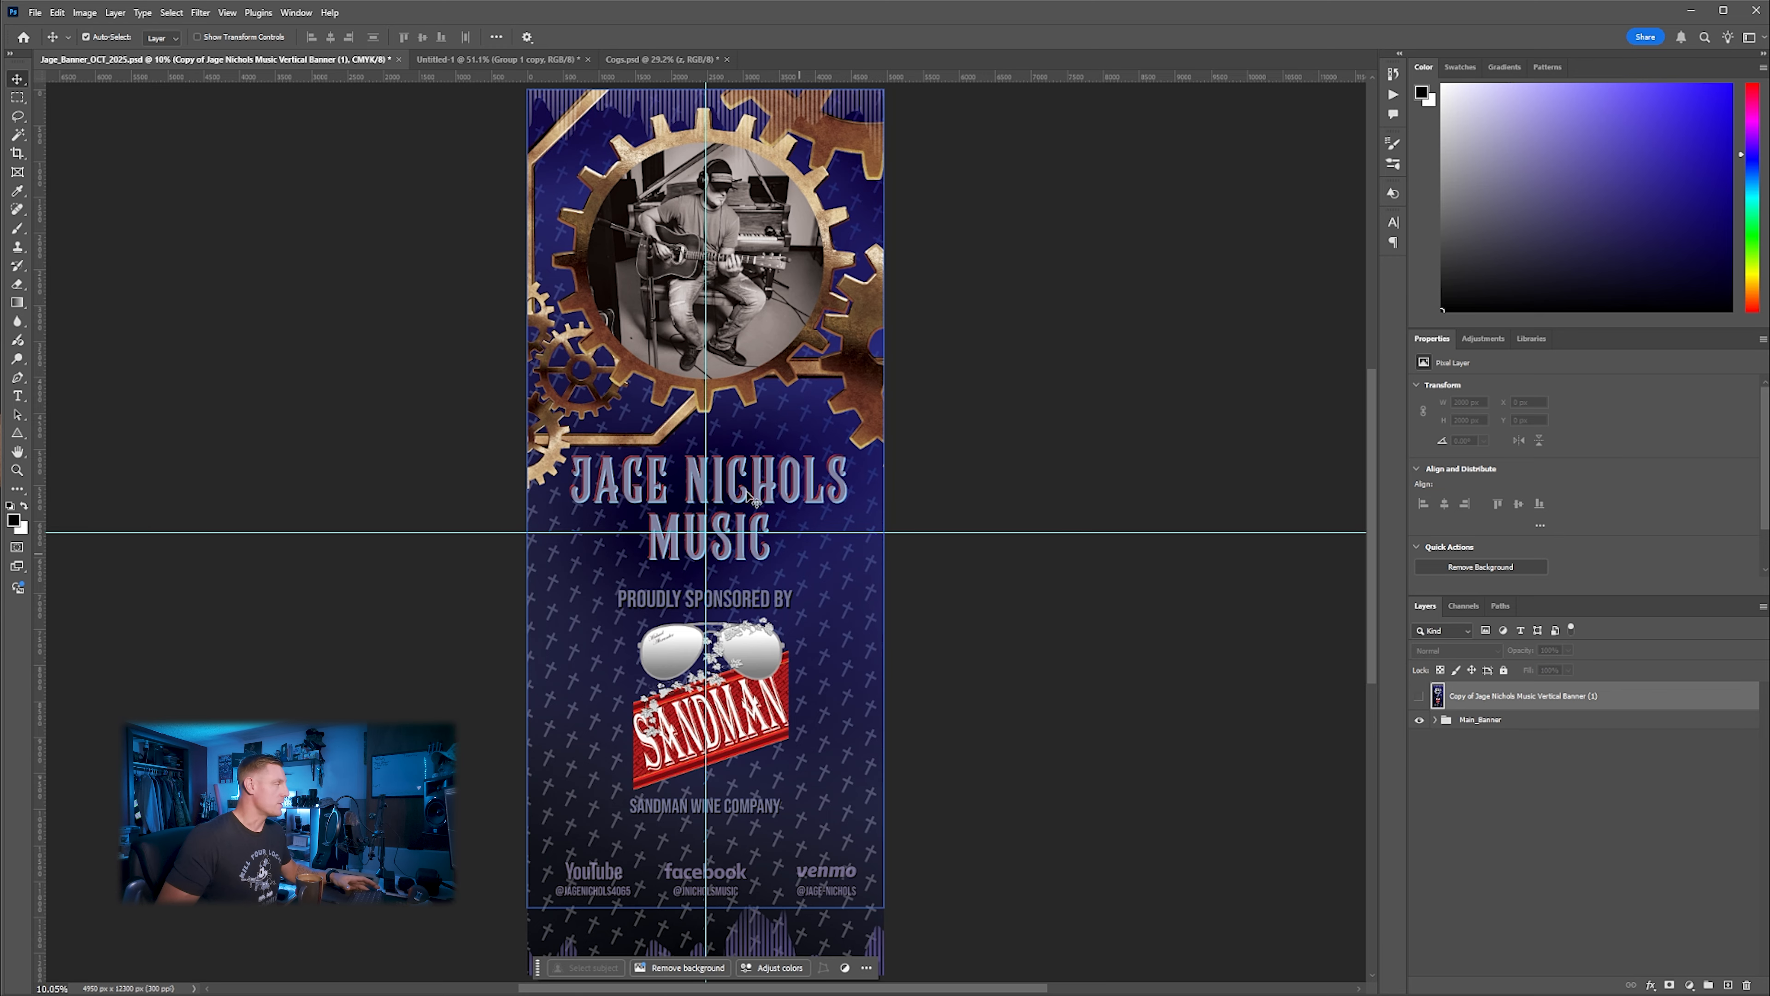
pyautogui.click(35, 13)
pyautogui.click(49, 29)
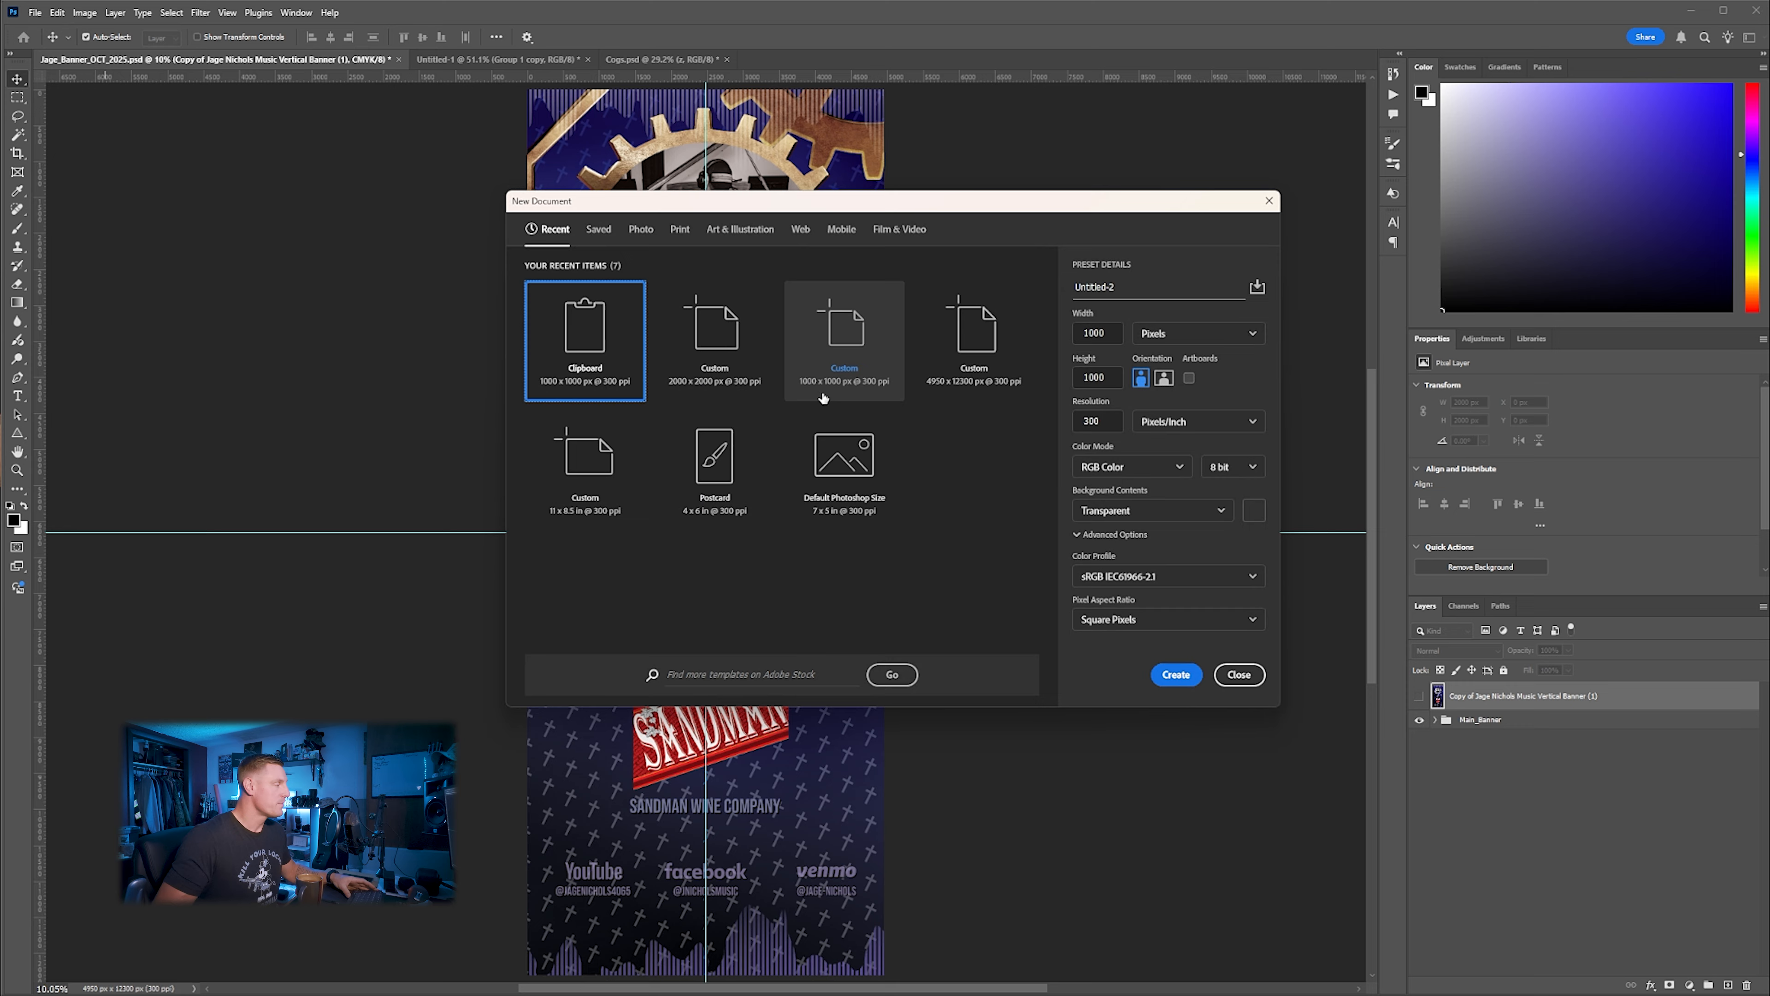
pyautogui.click(718, 335)
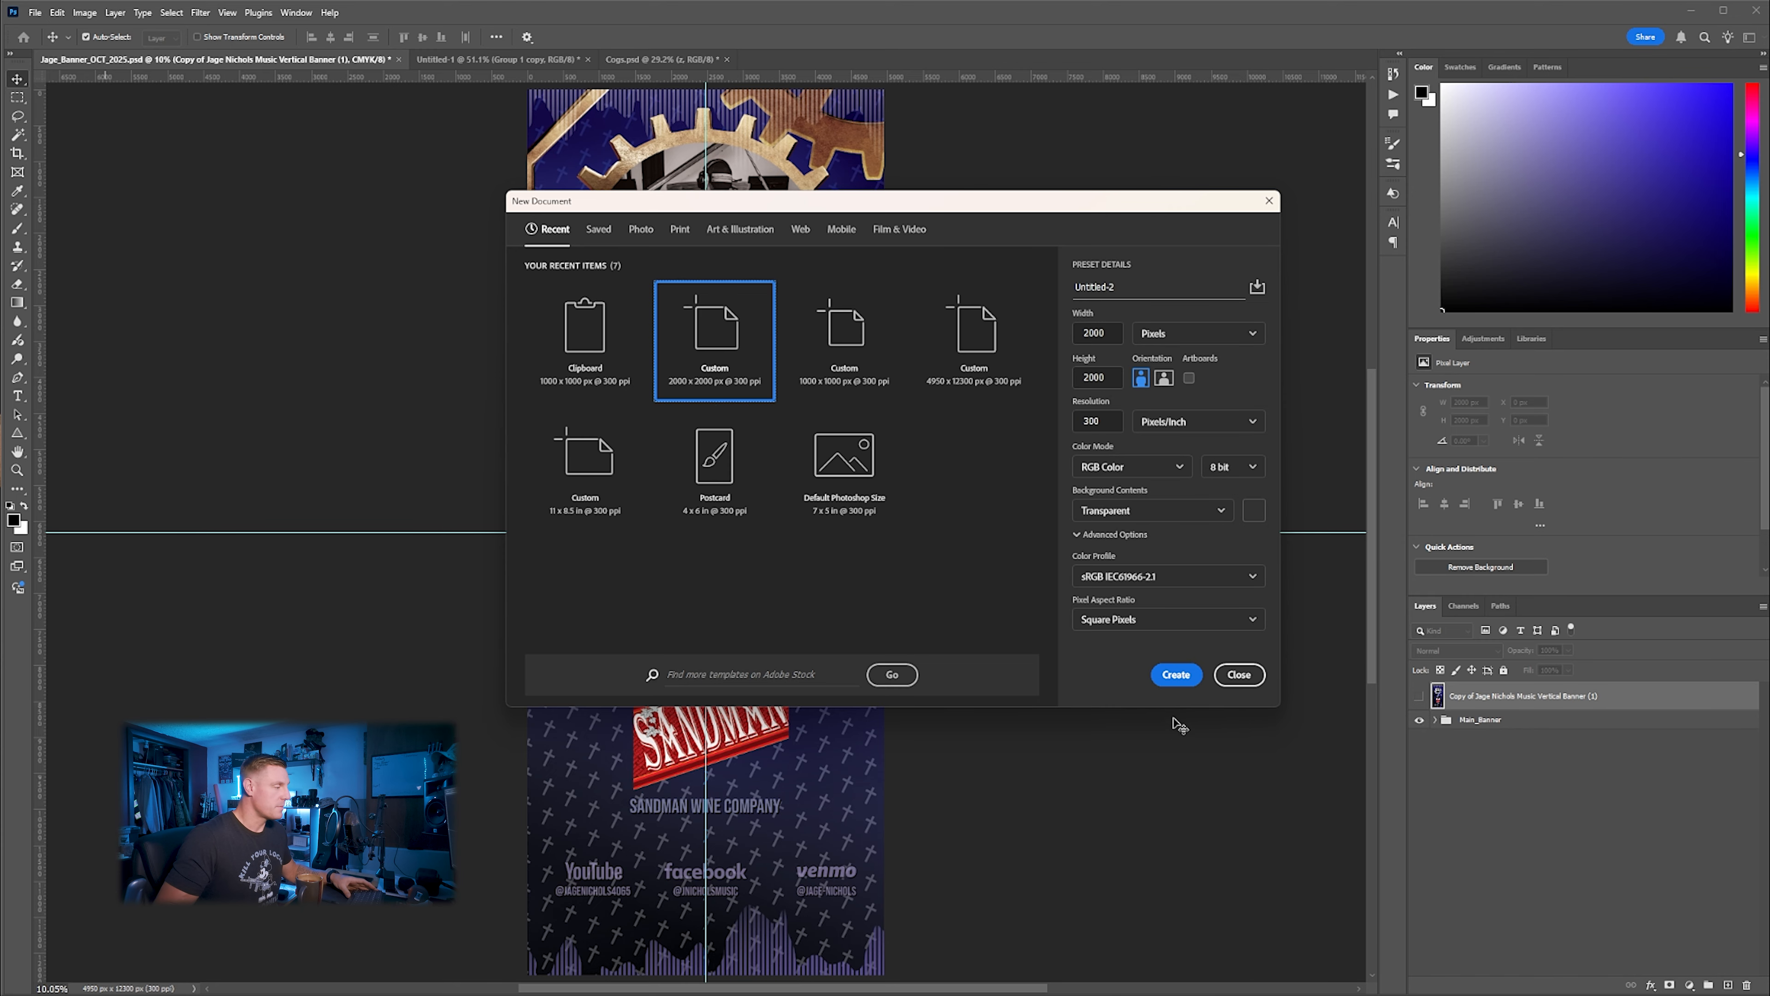
pyautogui.click(1175, 674)
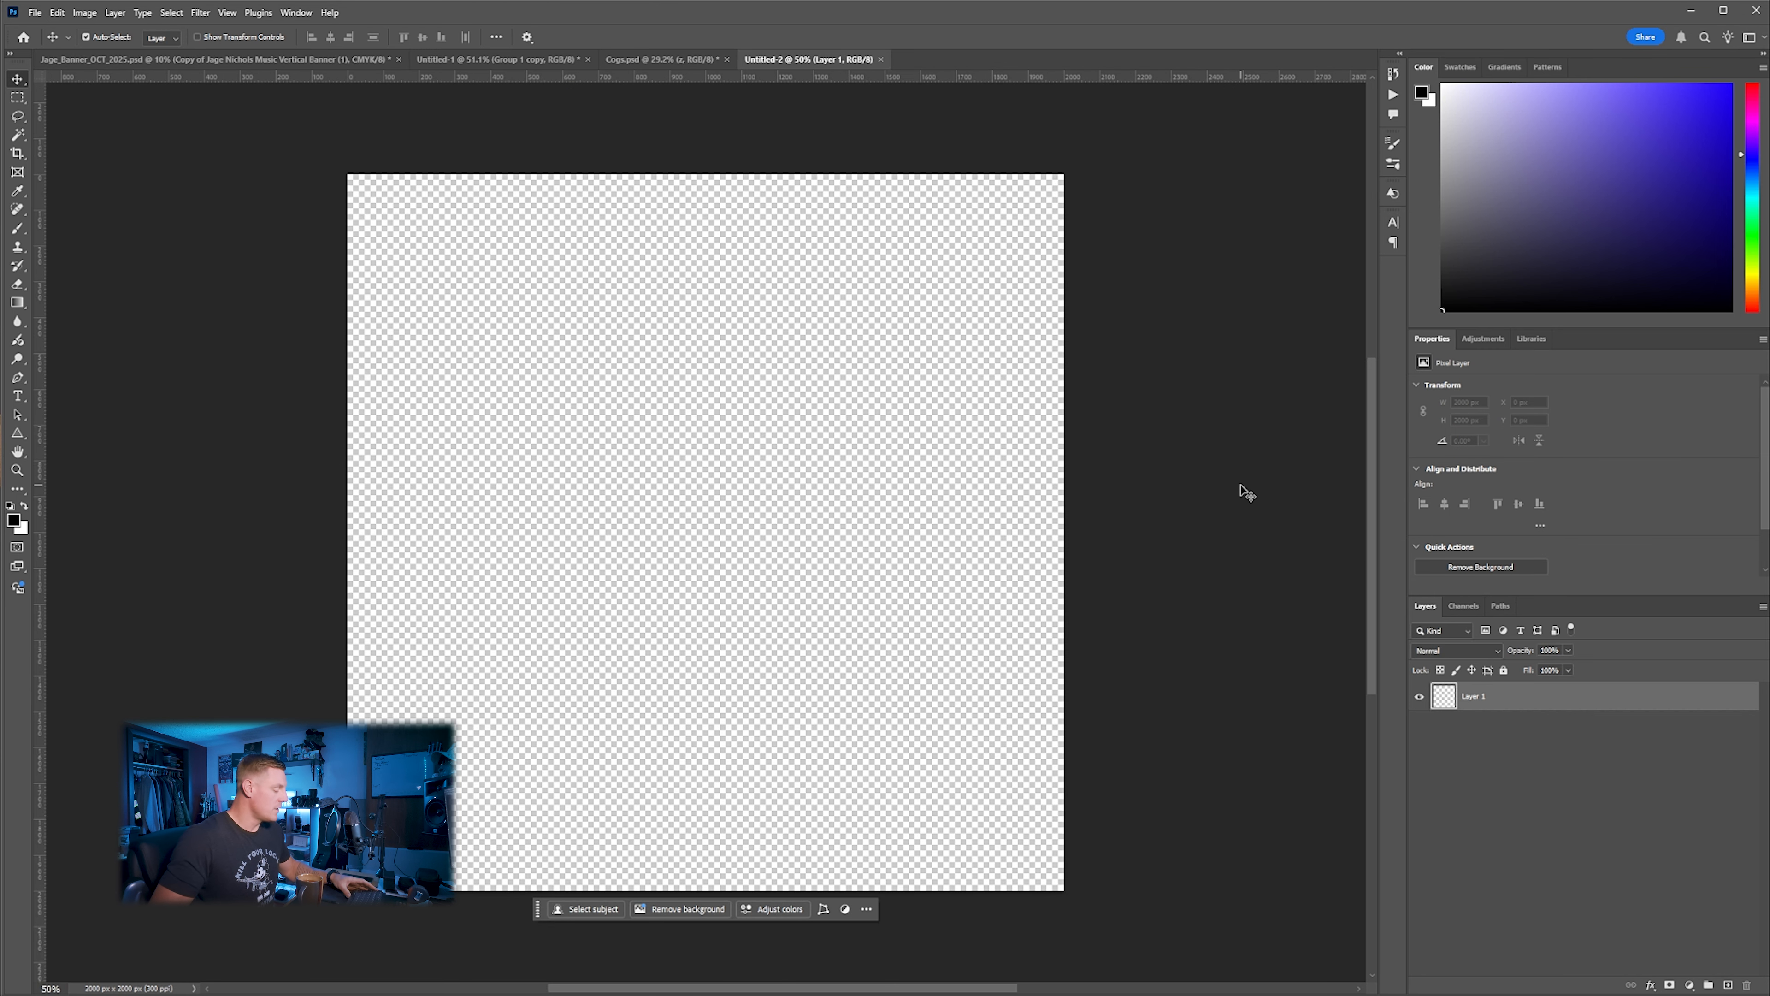
# Draw a black triangle about 177 px wide and 406 px high, and place it near the canvas's upper-left corner
pyautogui.click(18, 435)
pyautogui.click(98, 460)
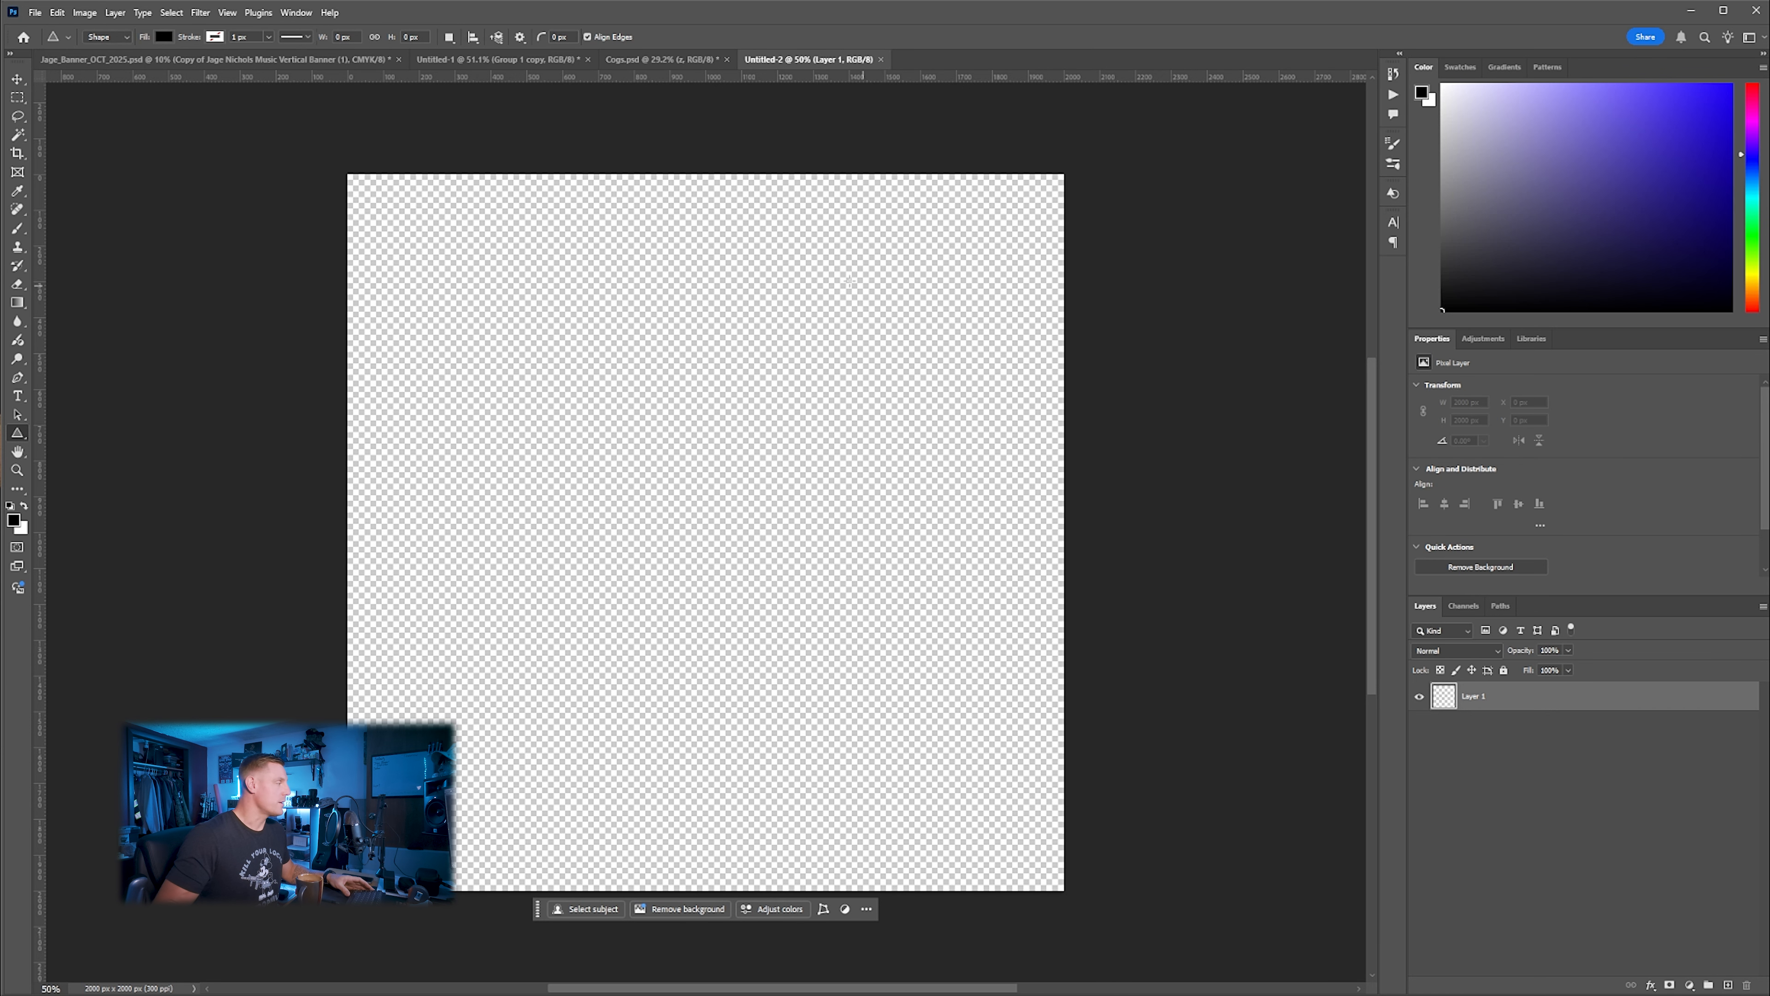
pyautogui.moveTo(453, 268); pyautogui.dragTo(517, 413)
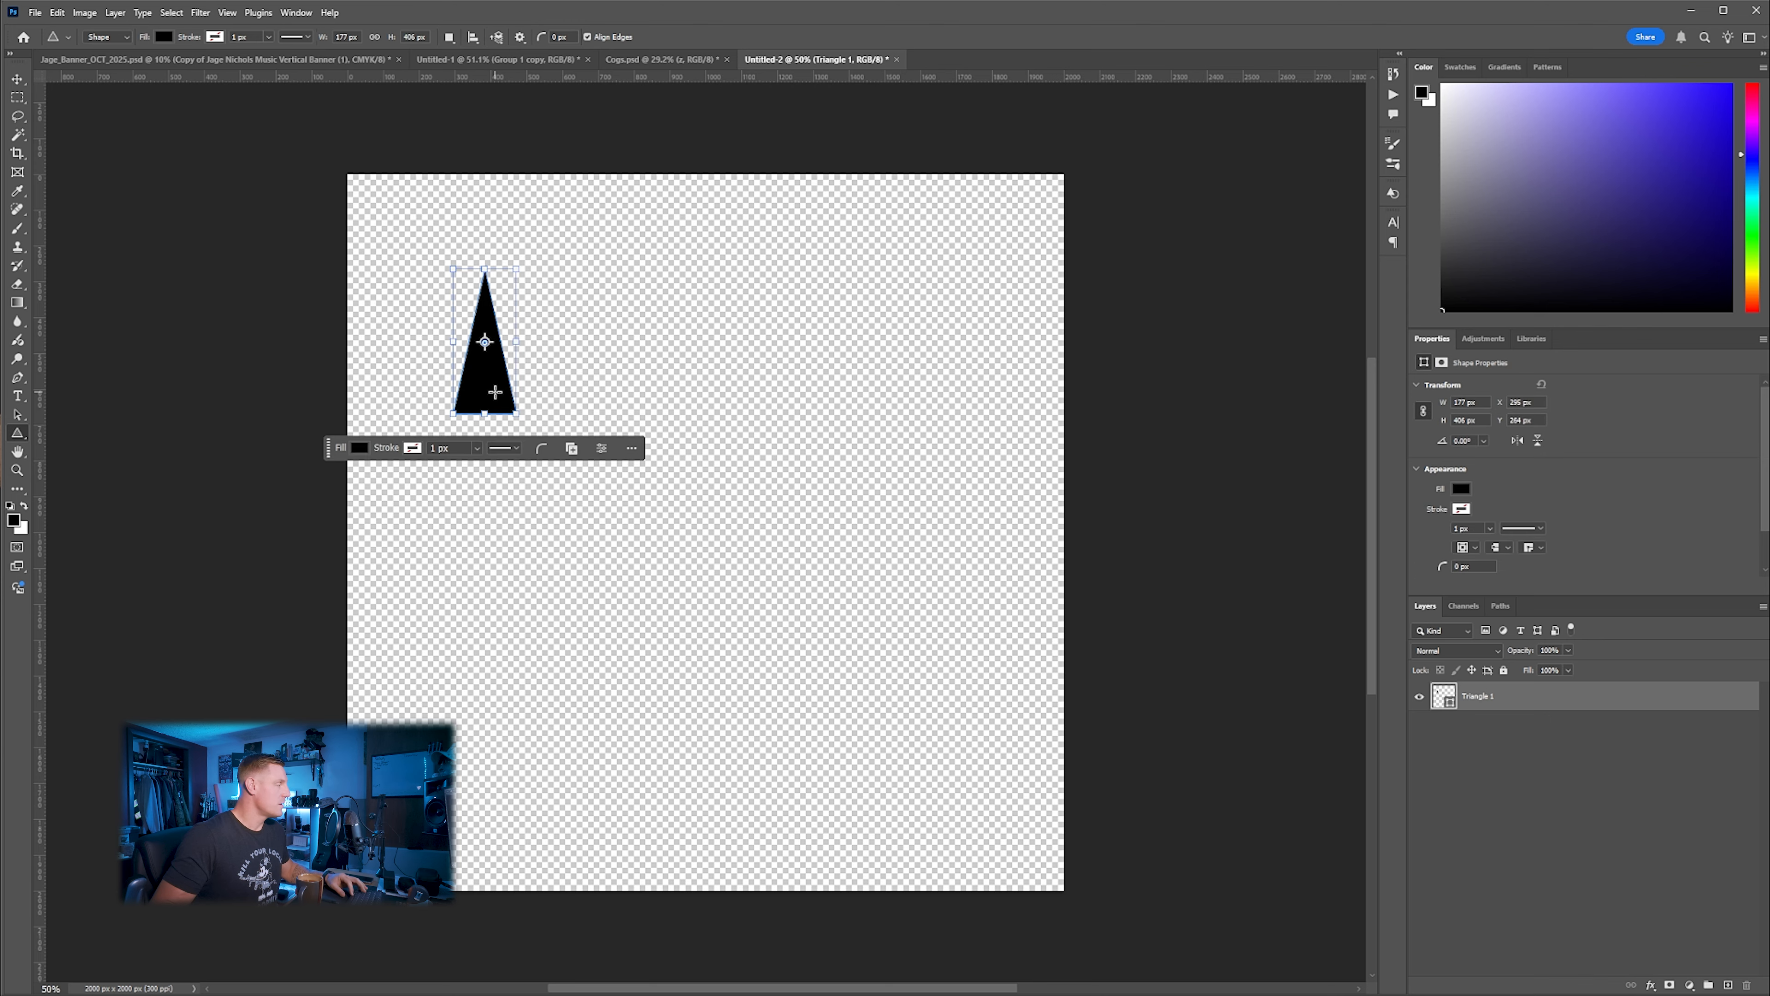
pyautogui.press('v')
pyautogui.moveTo(498, 395); pyautogui.dragTo(465, 364)
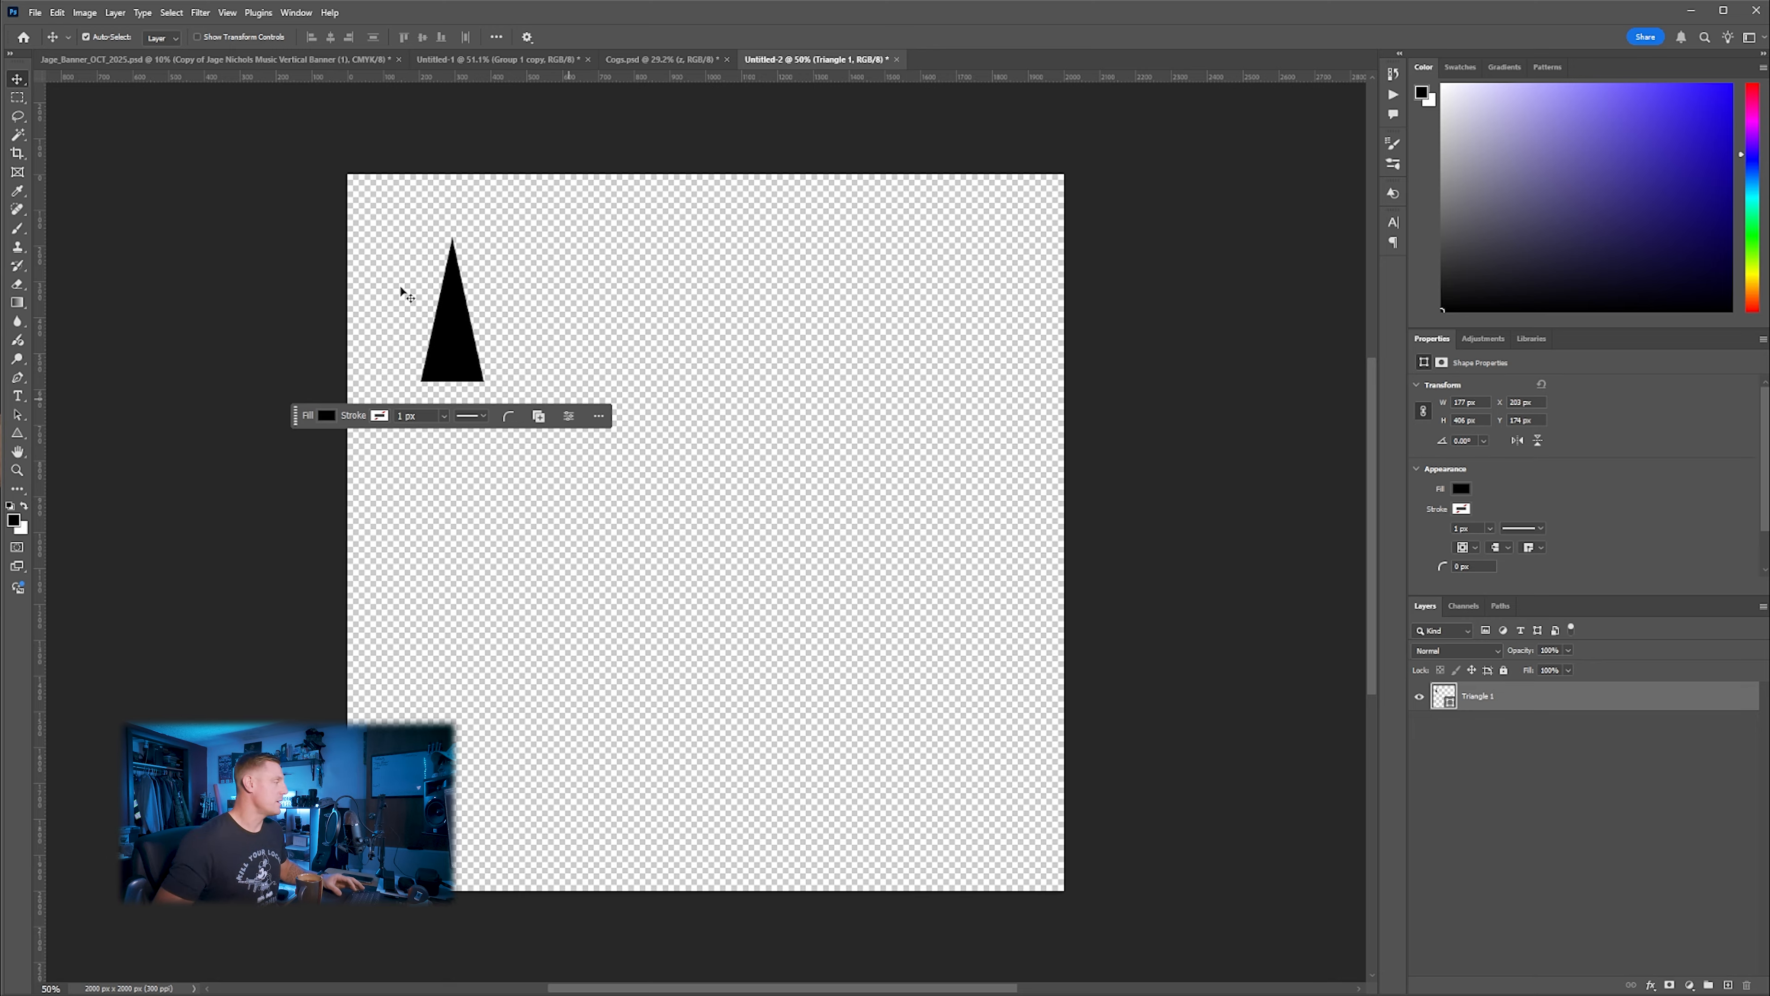
pyautogui.click(442, 359)
pyautogui.hotkey('ctrl', 'j')
pyautogui.moveTo(459, 356); pyautogui.dragTo(639, 780)
pyautogui.hotkey('ctrl', 'j')
pyautogui.hotkey('ctrl', 'j')
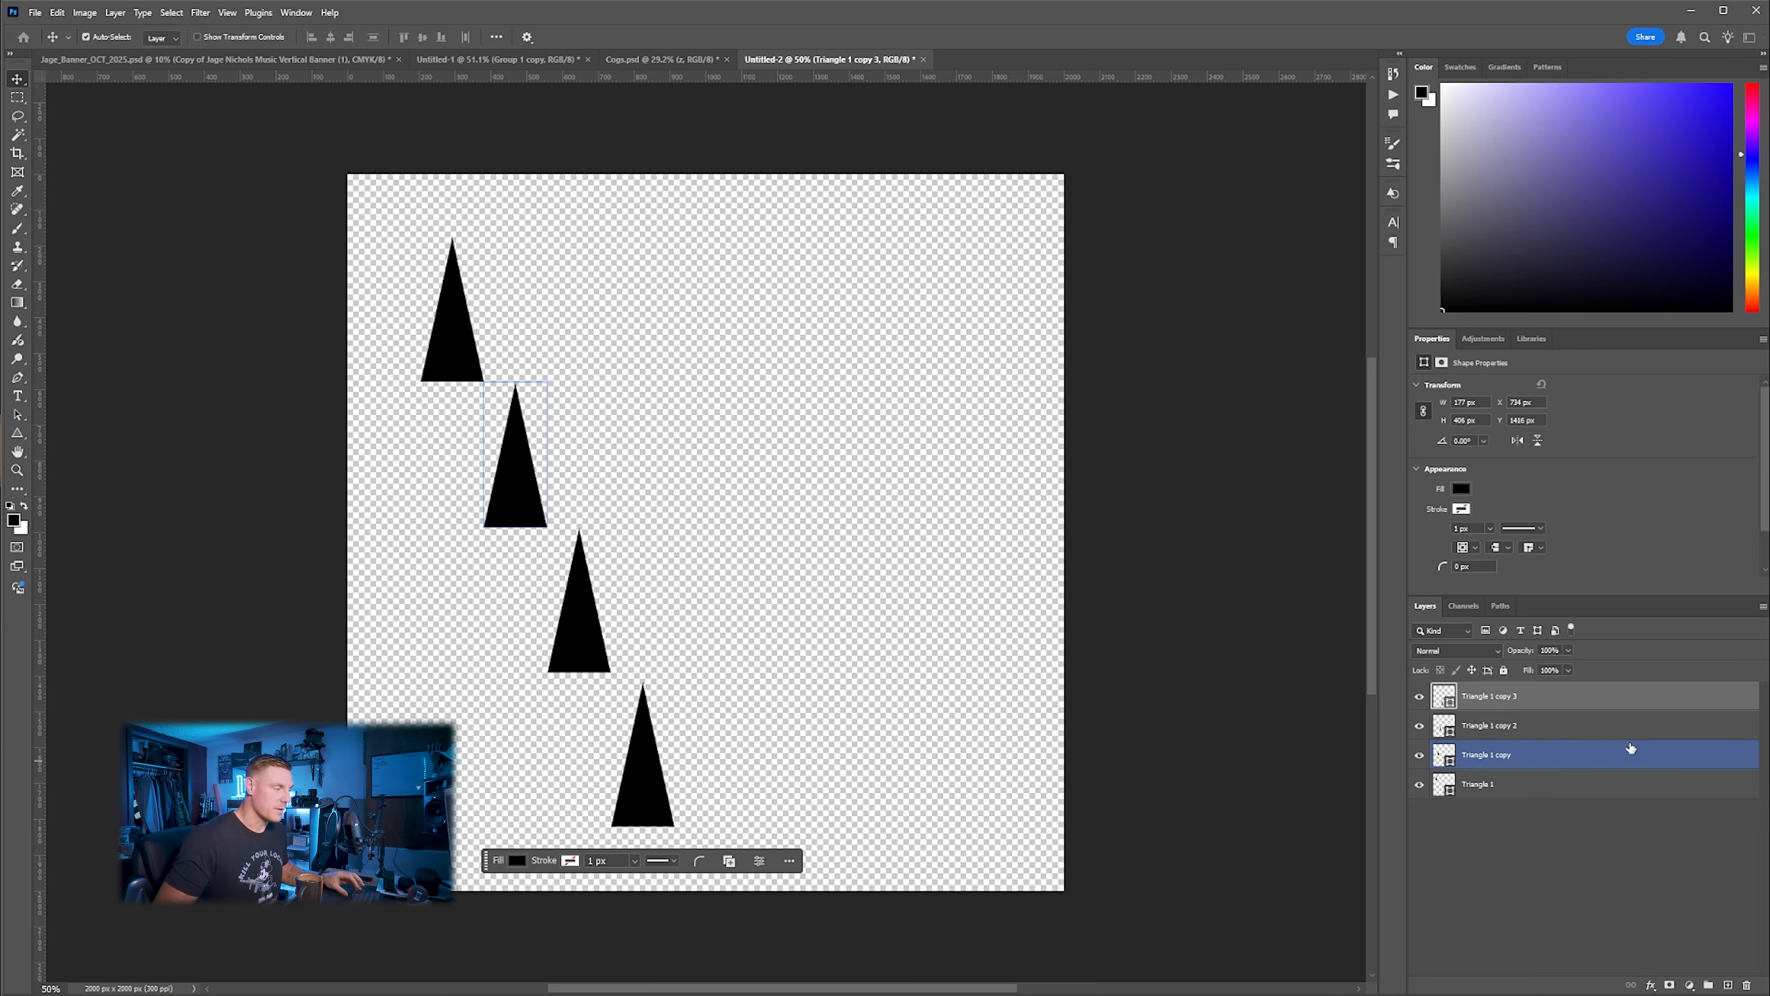
pyautogui.keyDown('shift'); pyautogui.click(1524, 754); pyautogui.keyUp('shift')
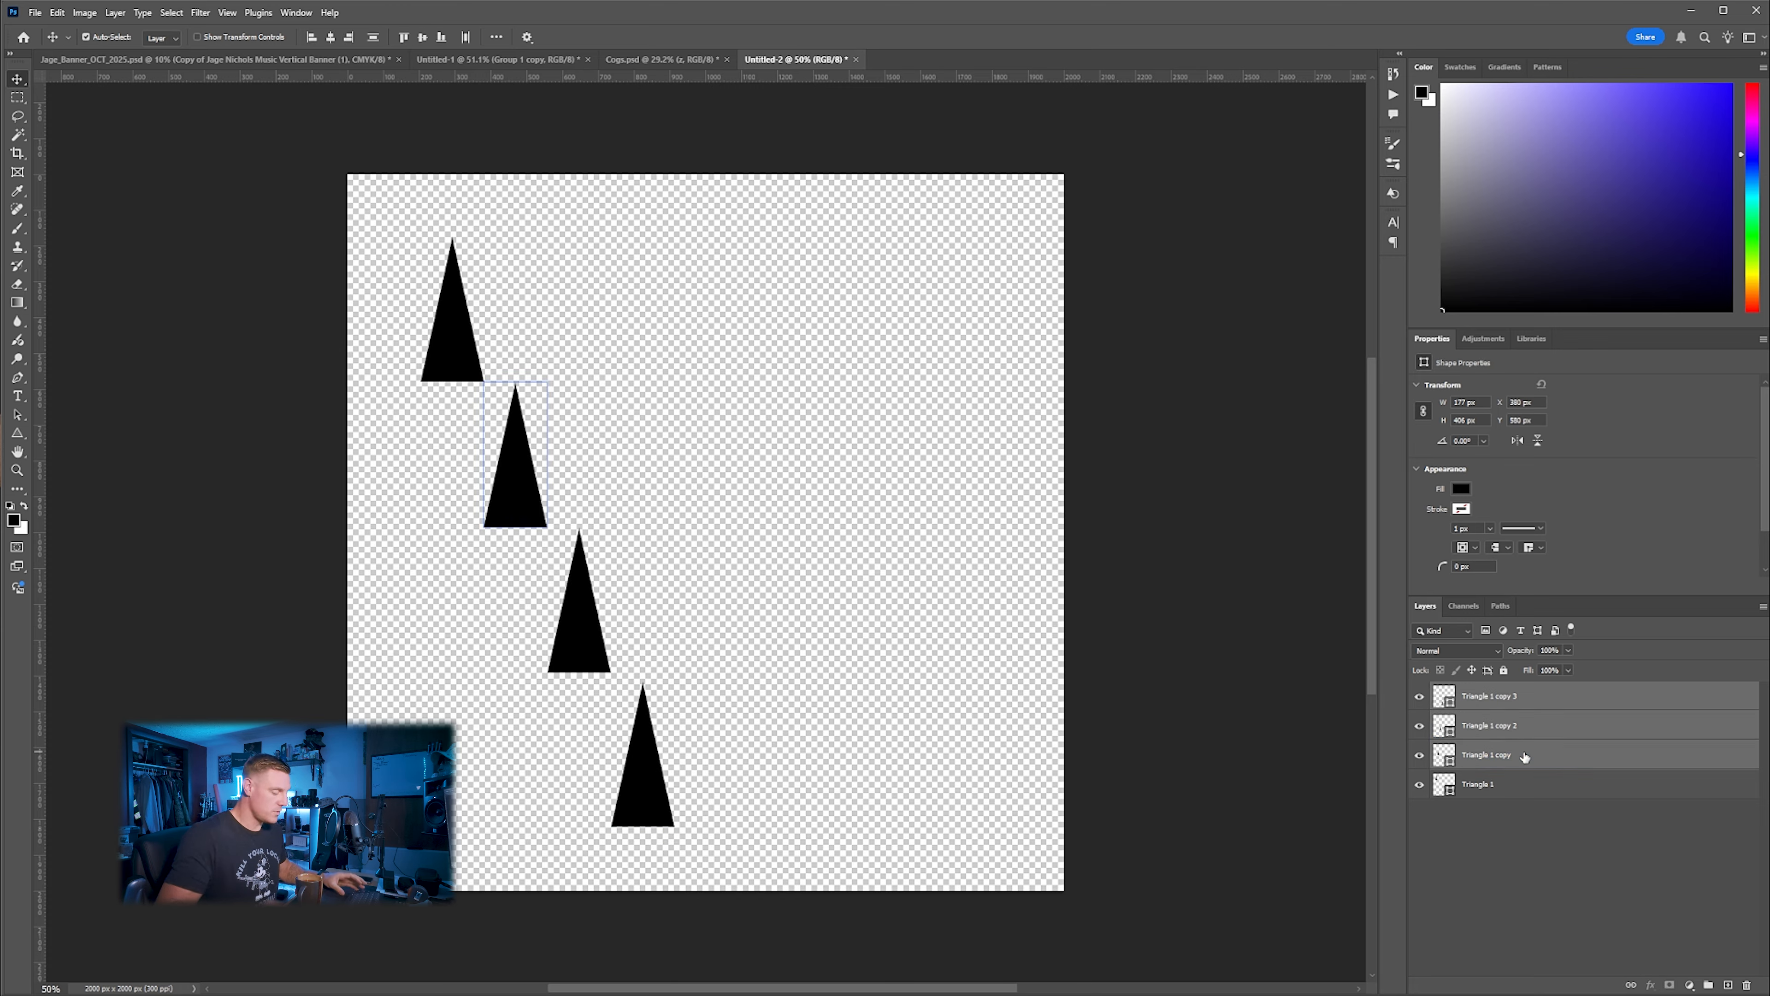
pyautogui.press('Delete')
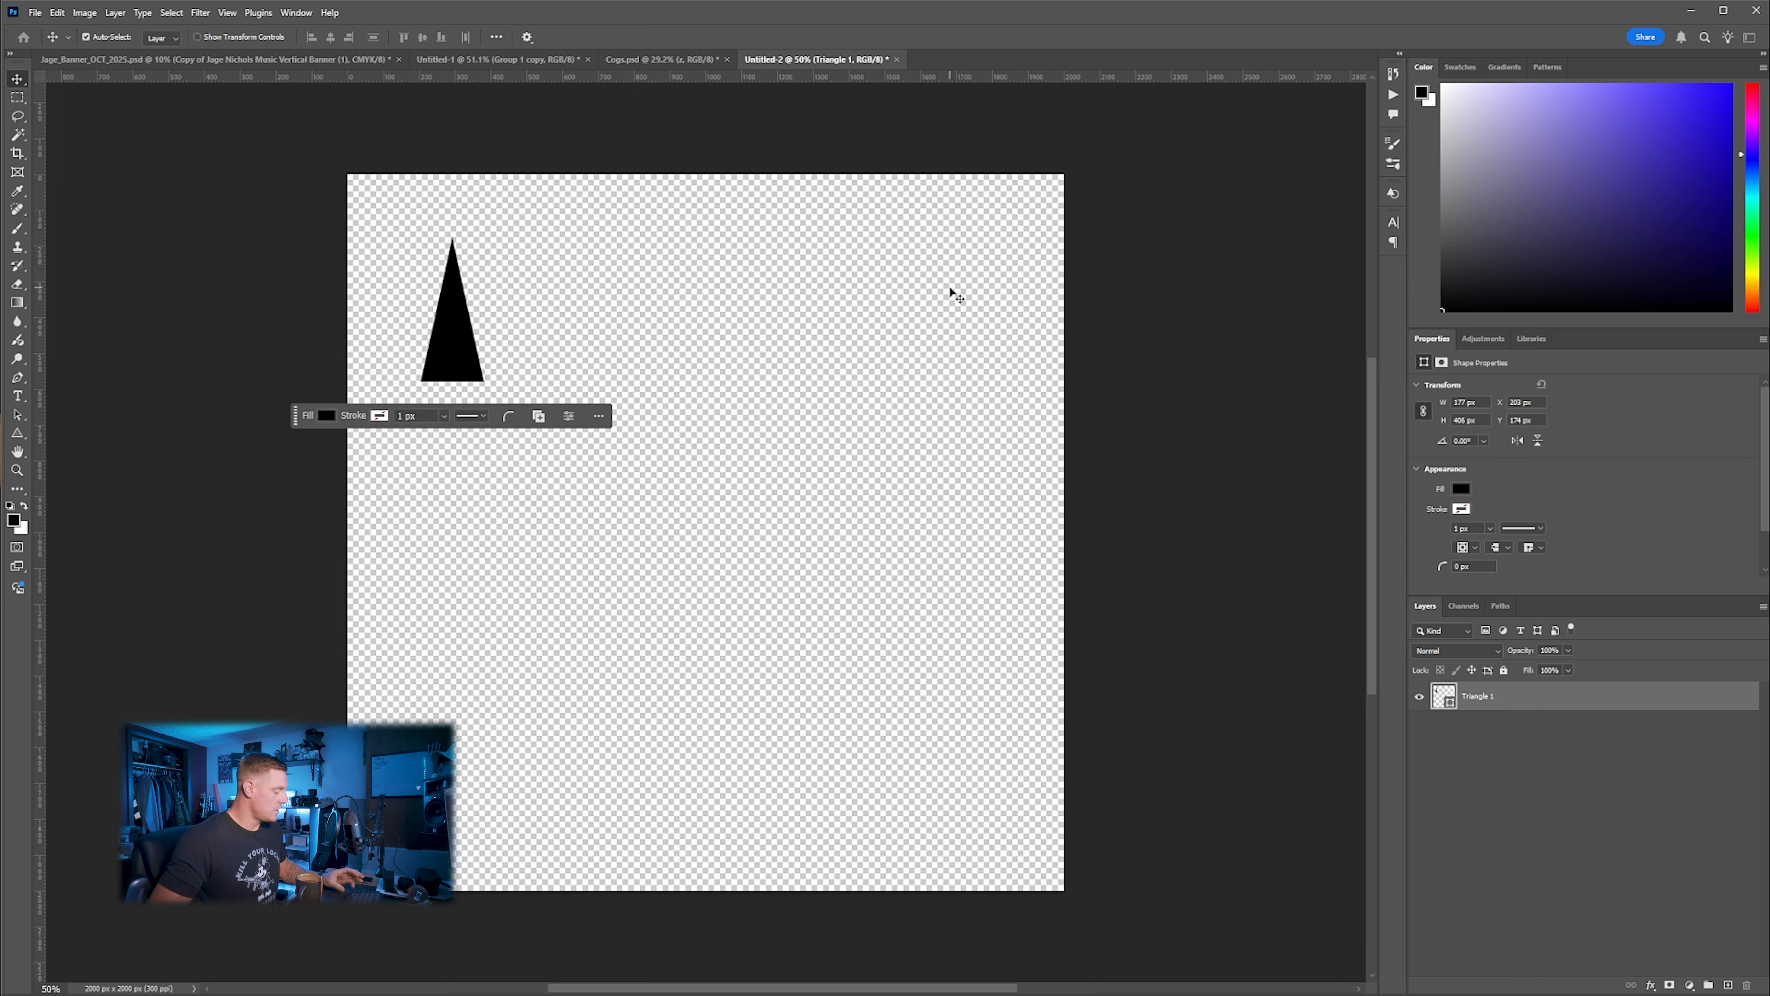
# Use Free Transform on a copy of the triangle to place it diagonally below the original, its tip near the original's lower-right corner
pyautogui.hotkey('ctrl', 'alt', 't')
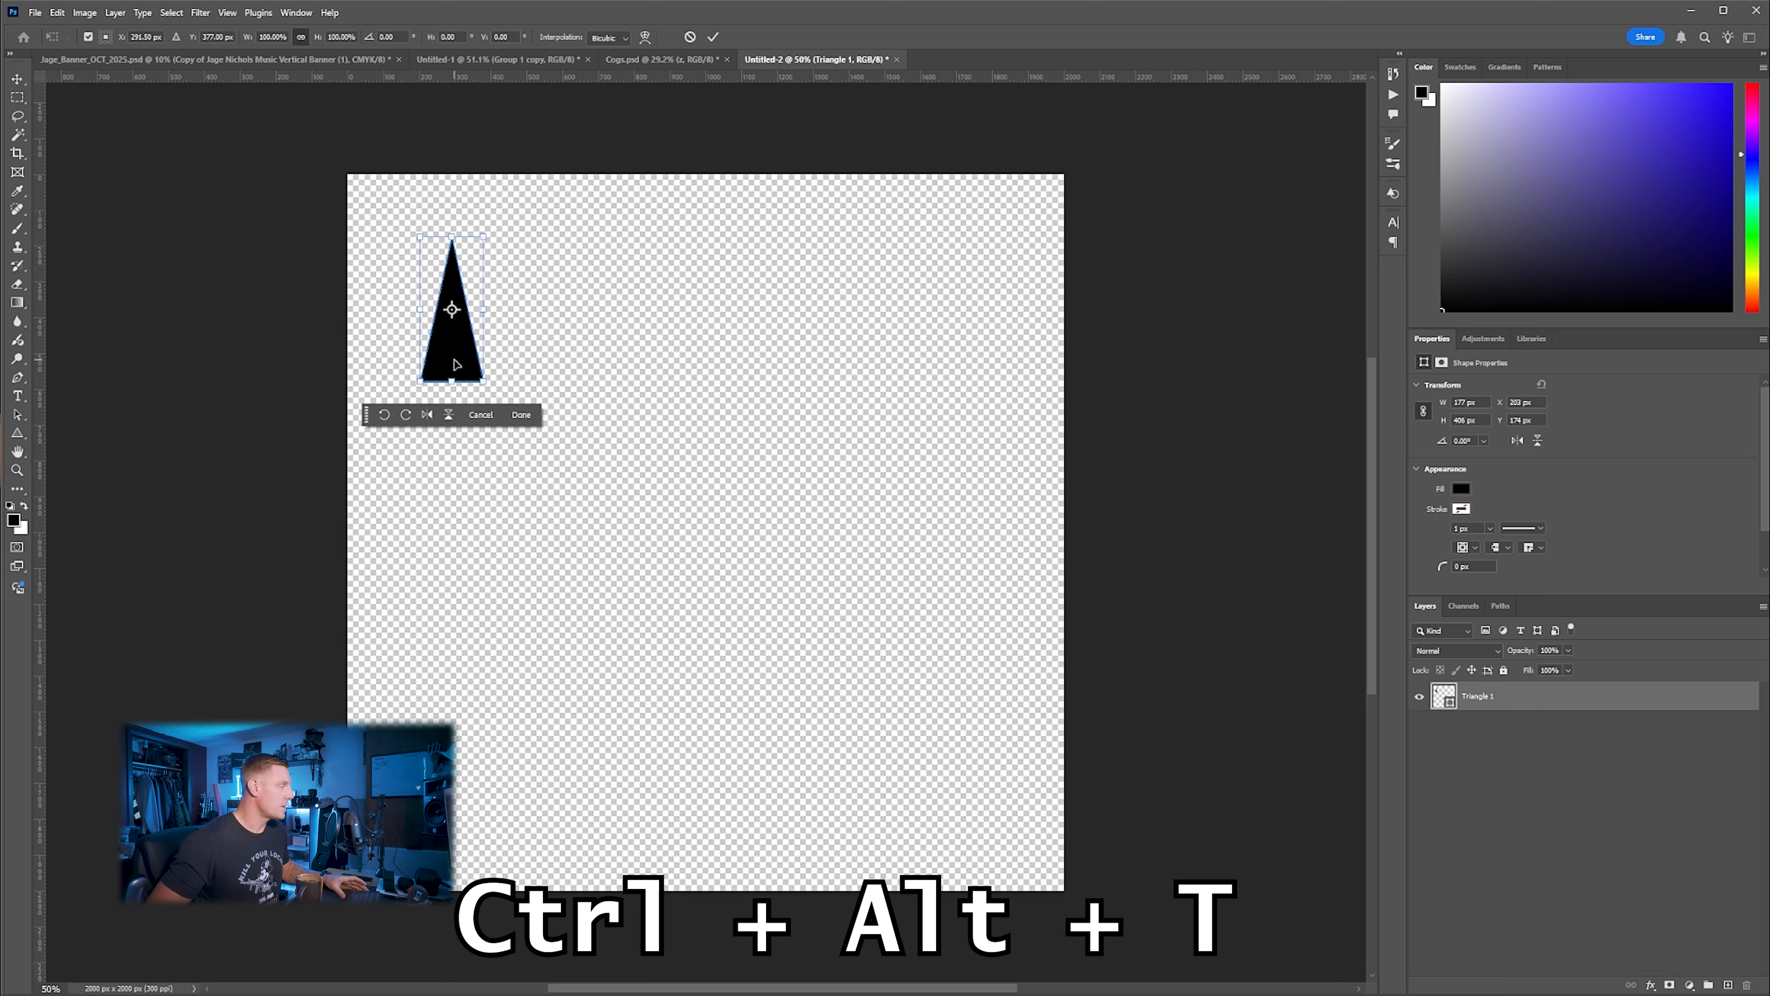
pyautogui.moveTo(456, 365); pyautogui.dragTo(521, 509)
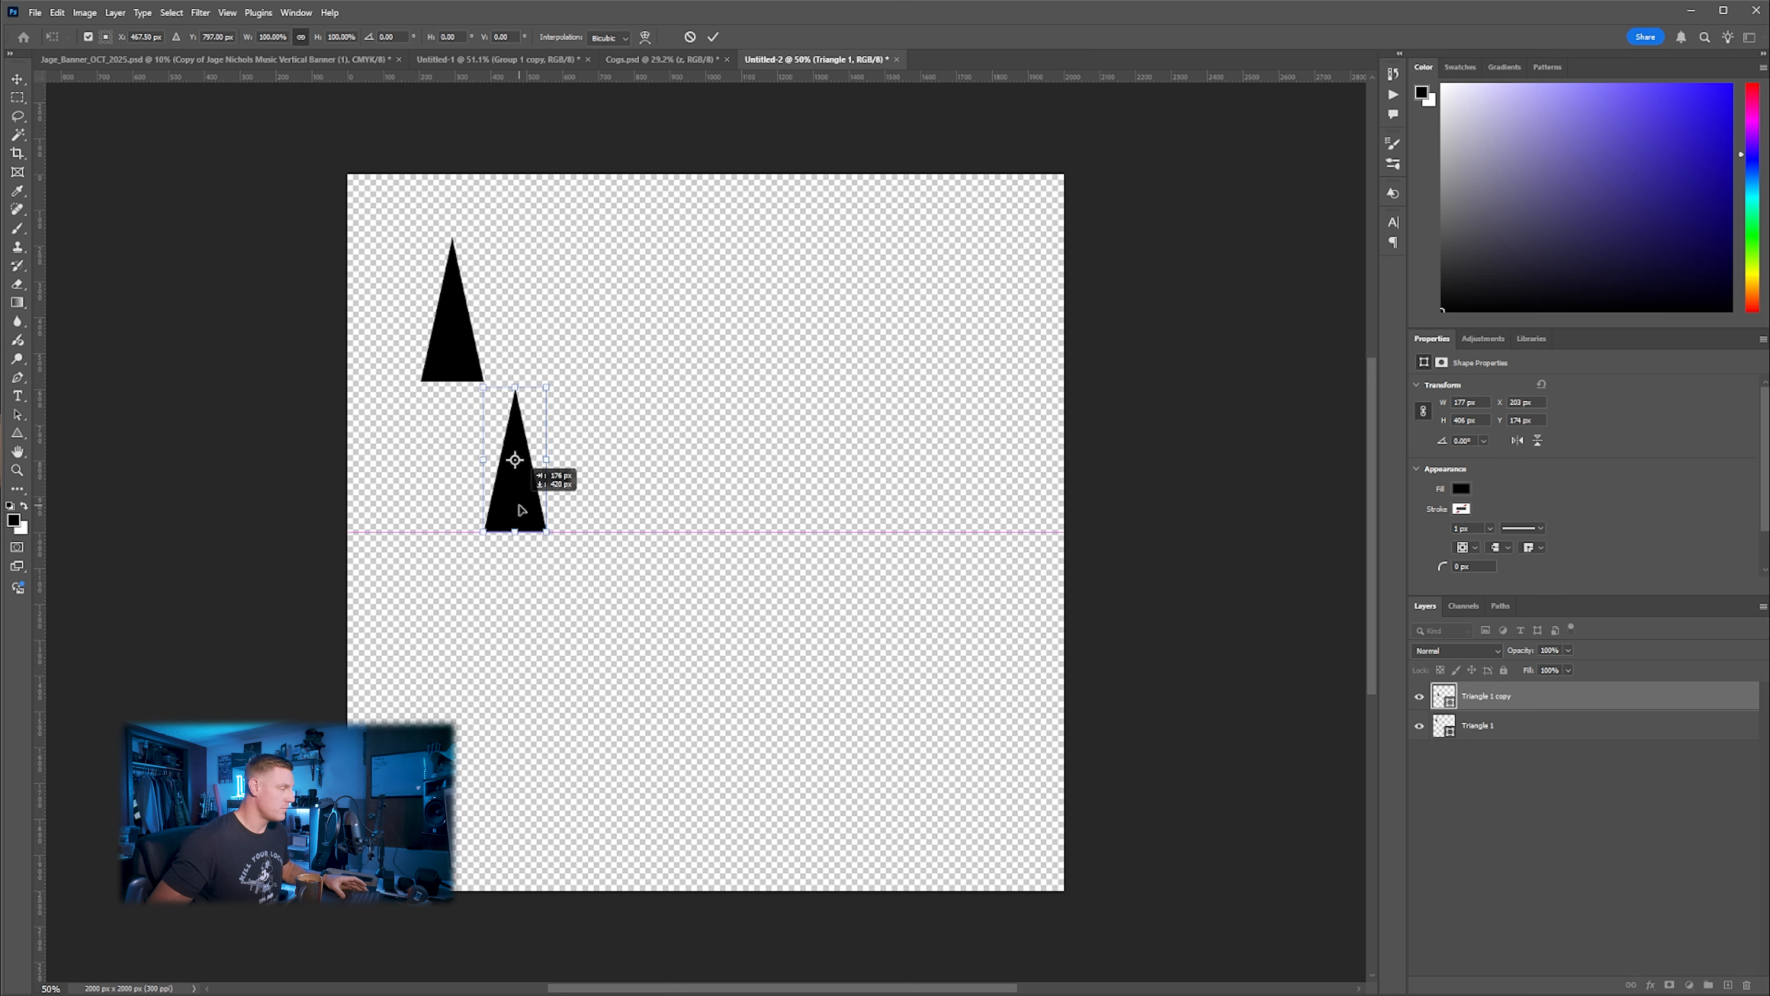
pyautogui.moveTo(520, 501); pyautogui.dragTo(520, 497)
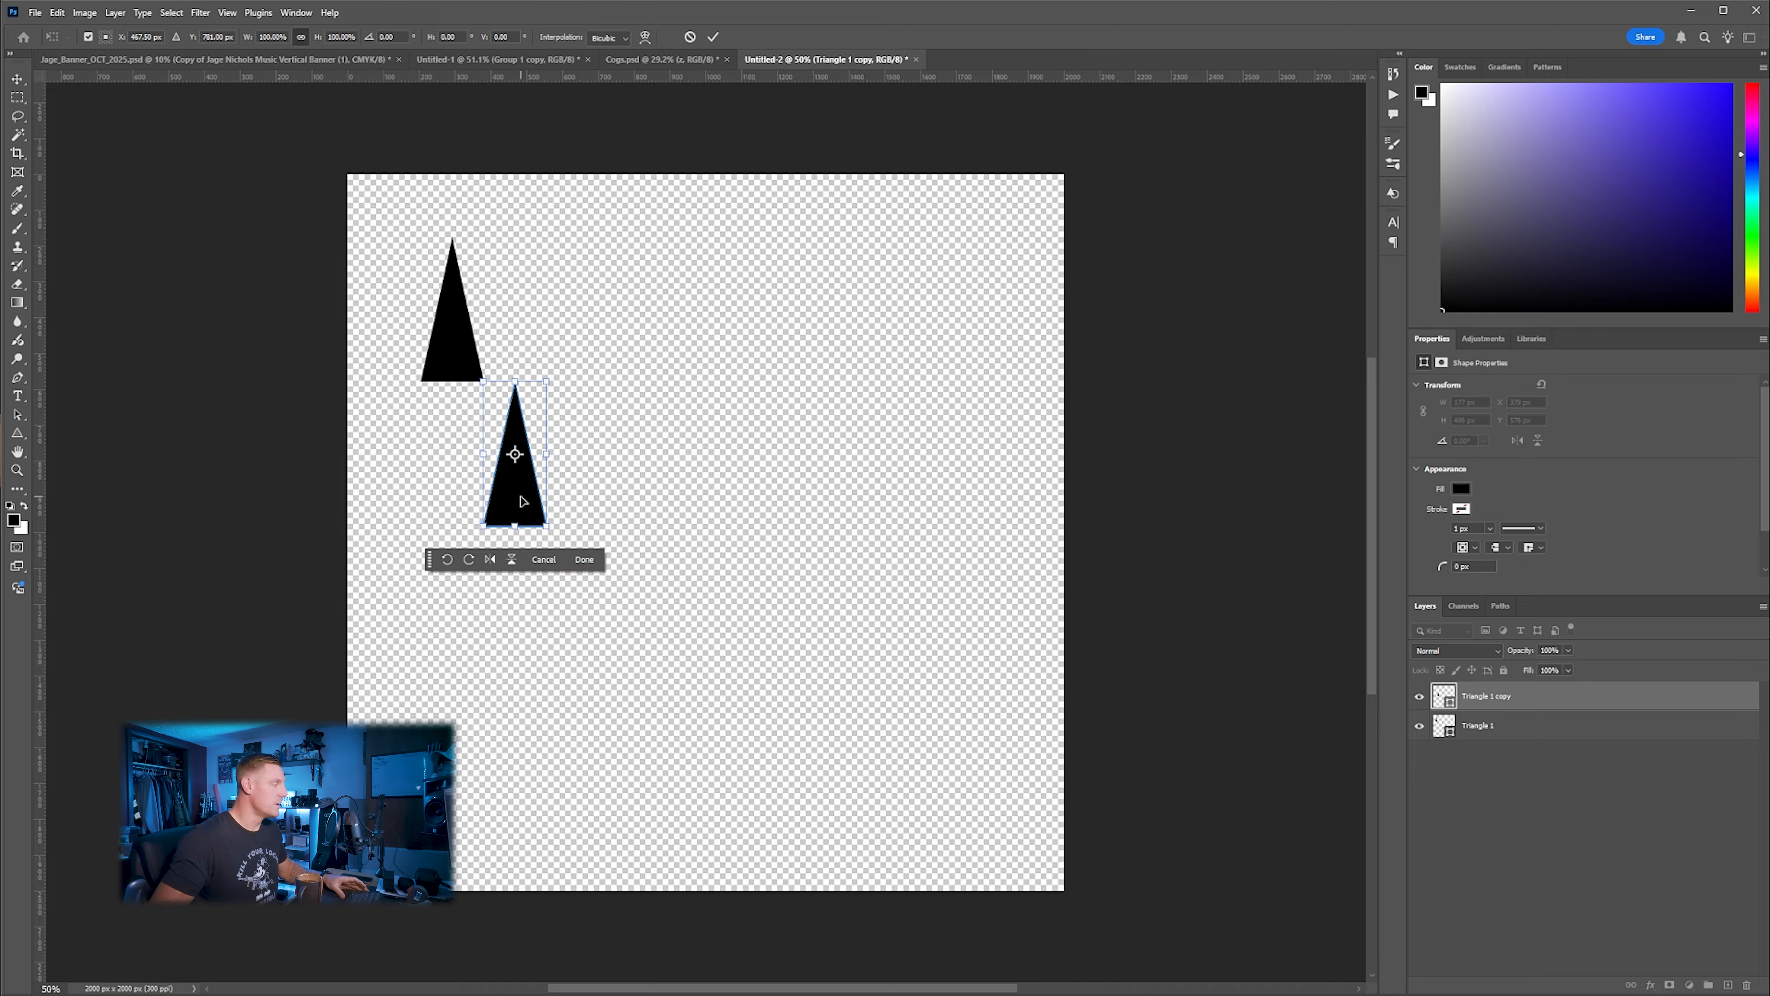
pyautogui.press('Return')
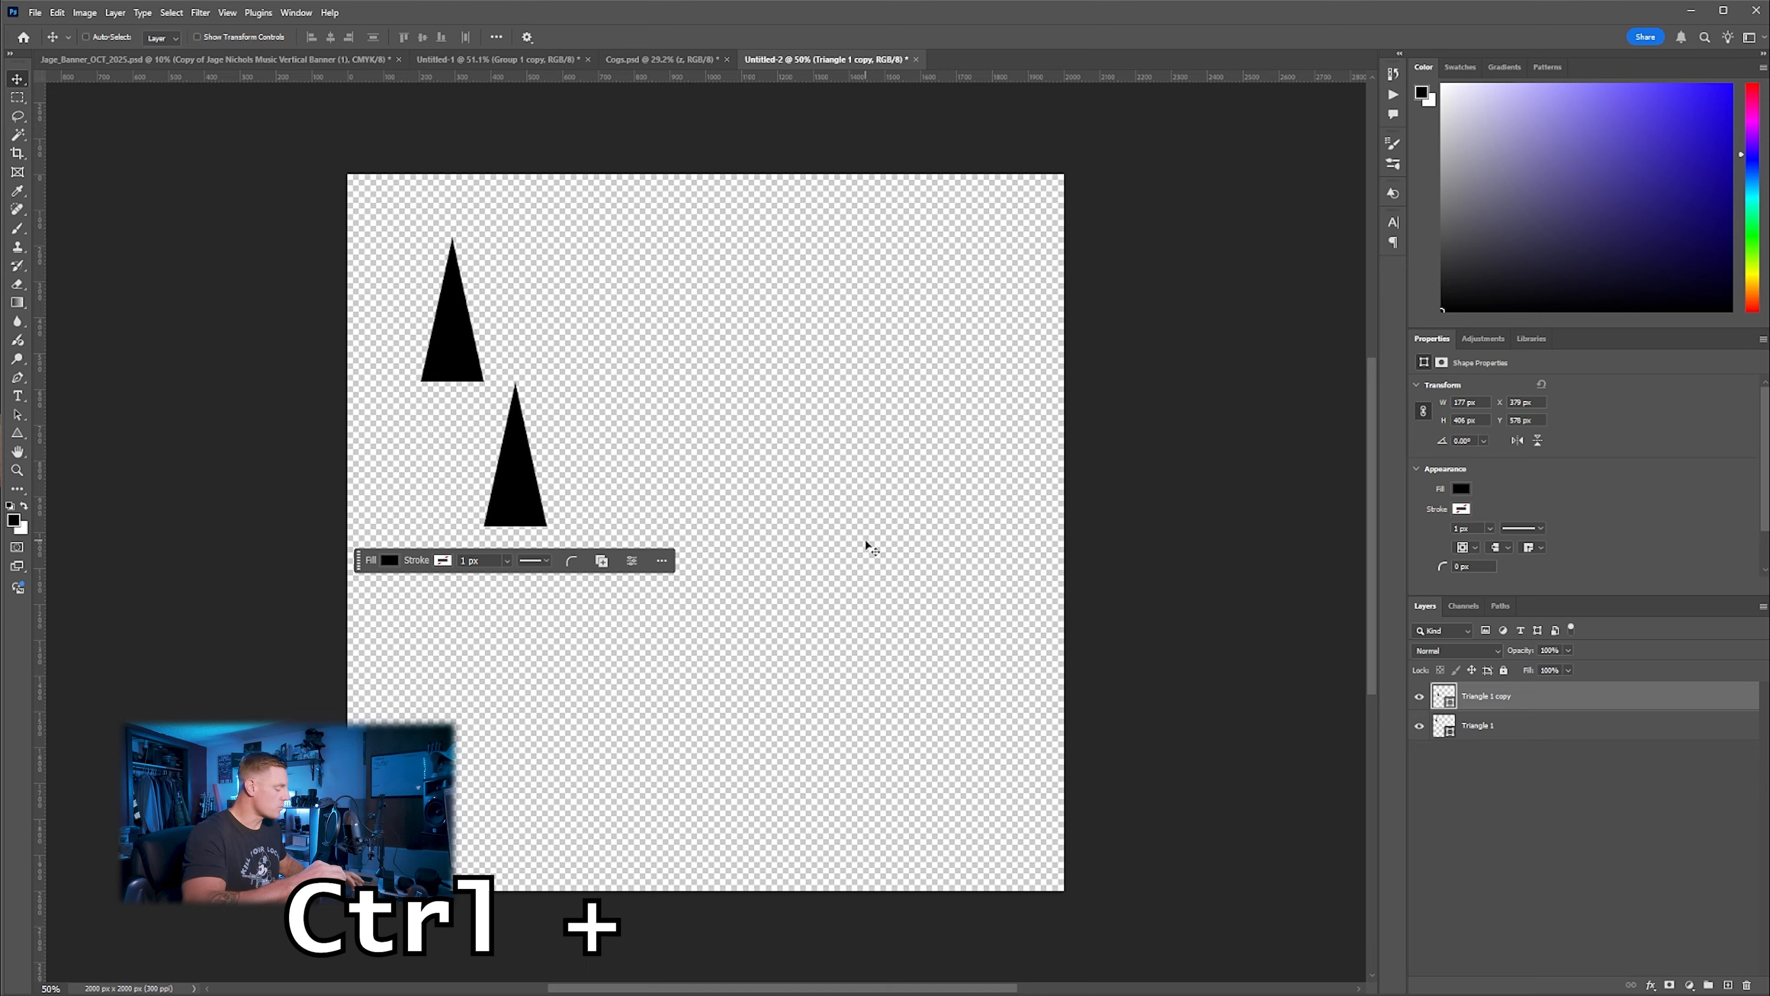
# Repeat the transformed copy three times along the diagonal and merge all five triangles into one layer
pyautogui.hotkey('ctrl', 'shift', 'alt', 't')
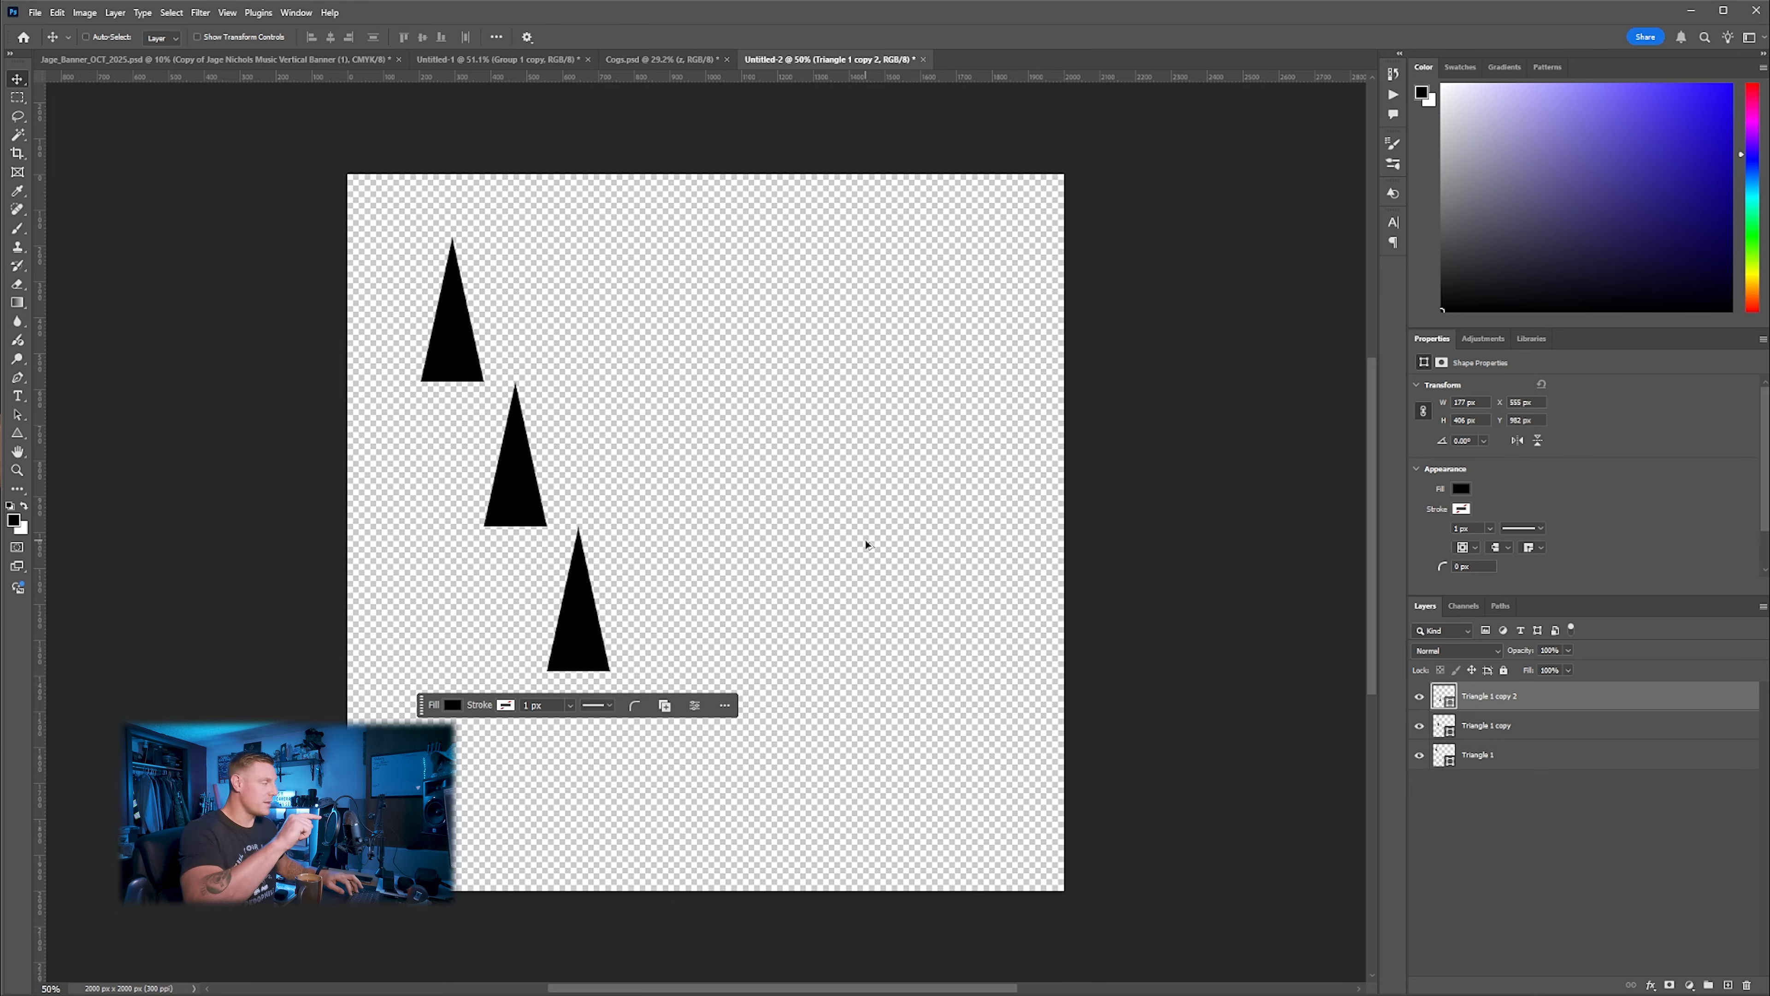
pyautogui.hotkey('ctrl', 'shift', 'alt', 't')
pyautogui.hotkey('ctrl', 'shift', 'alt', 't')
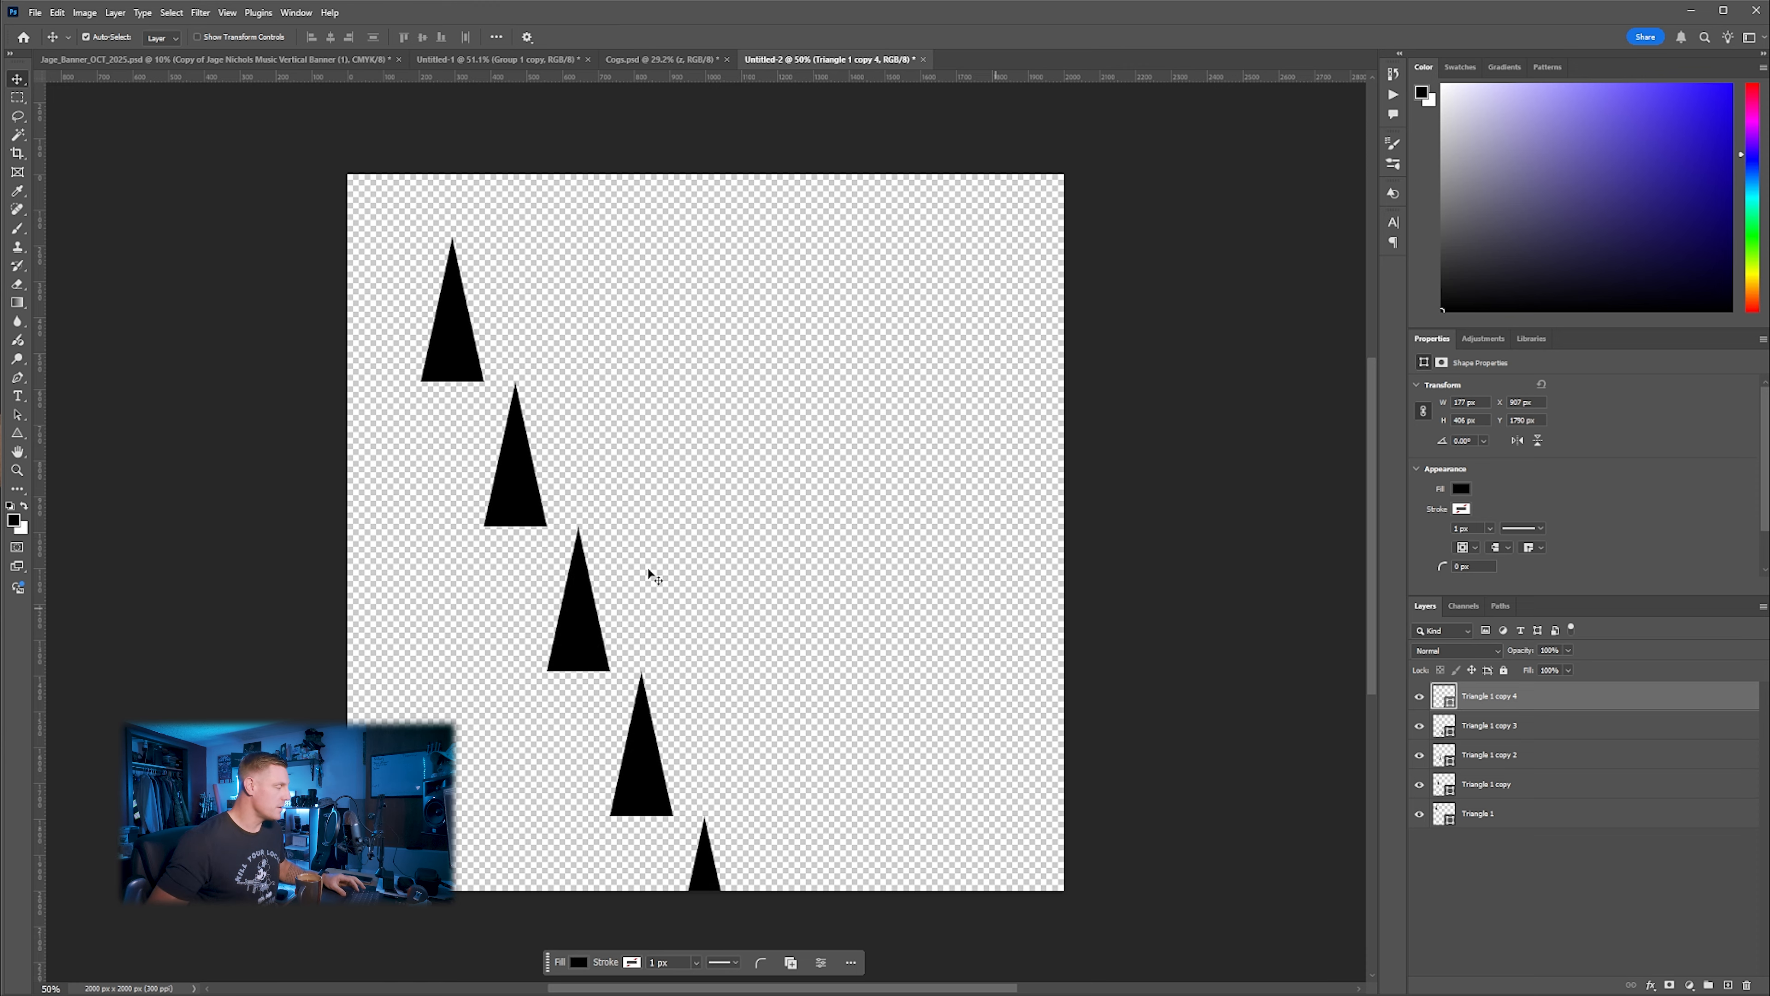
pyautogui.keyDown('shift'); pyautogui.click(1531, 814); pyautogui.keyUp('shift')
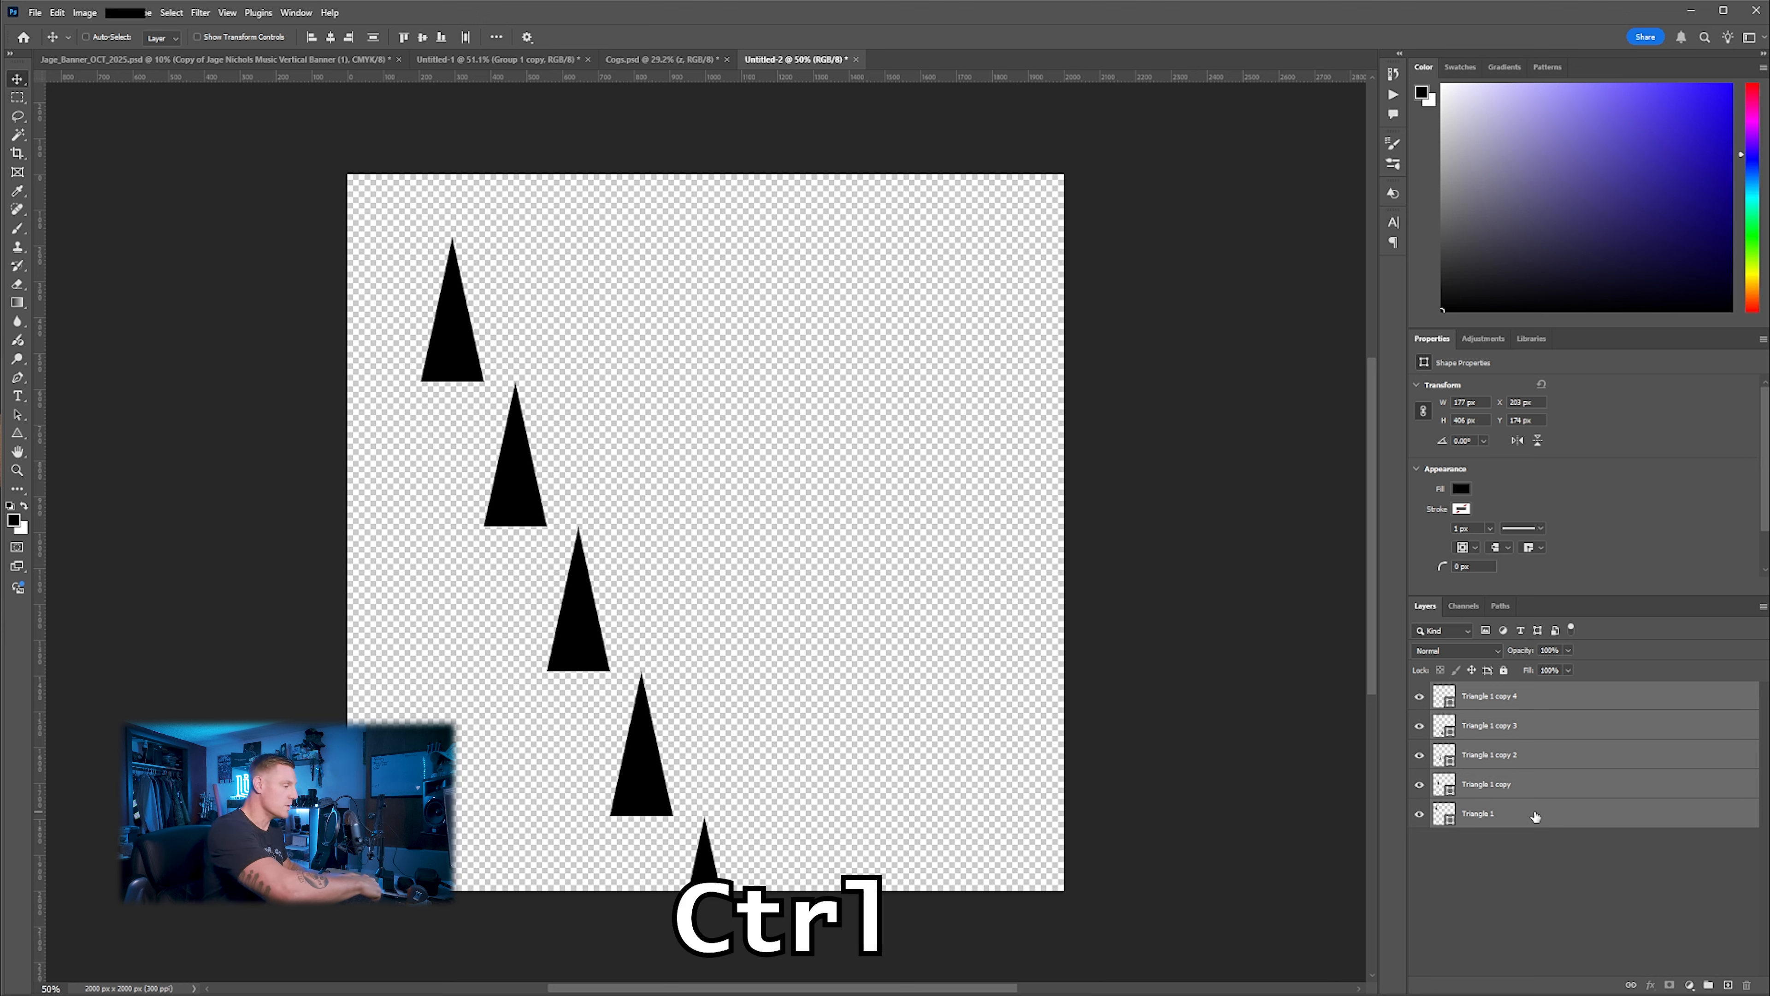
pyautogui.hotkey('ctrl', 'e')
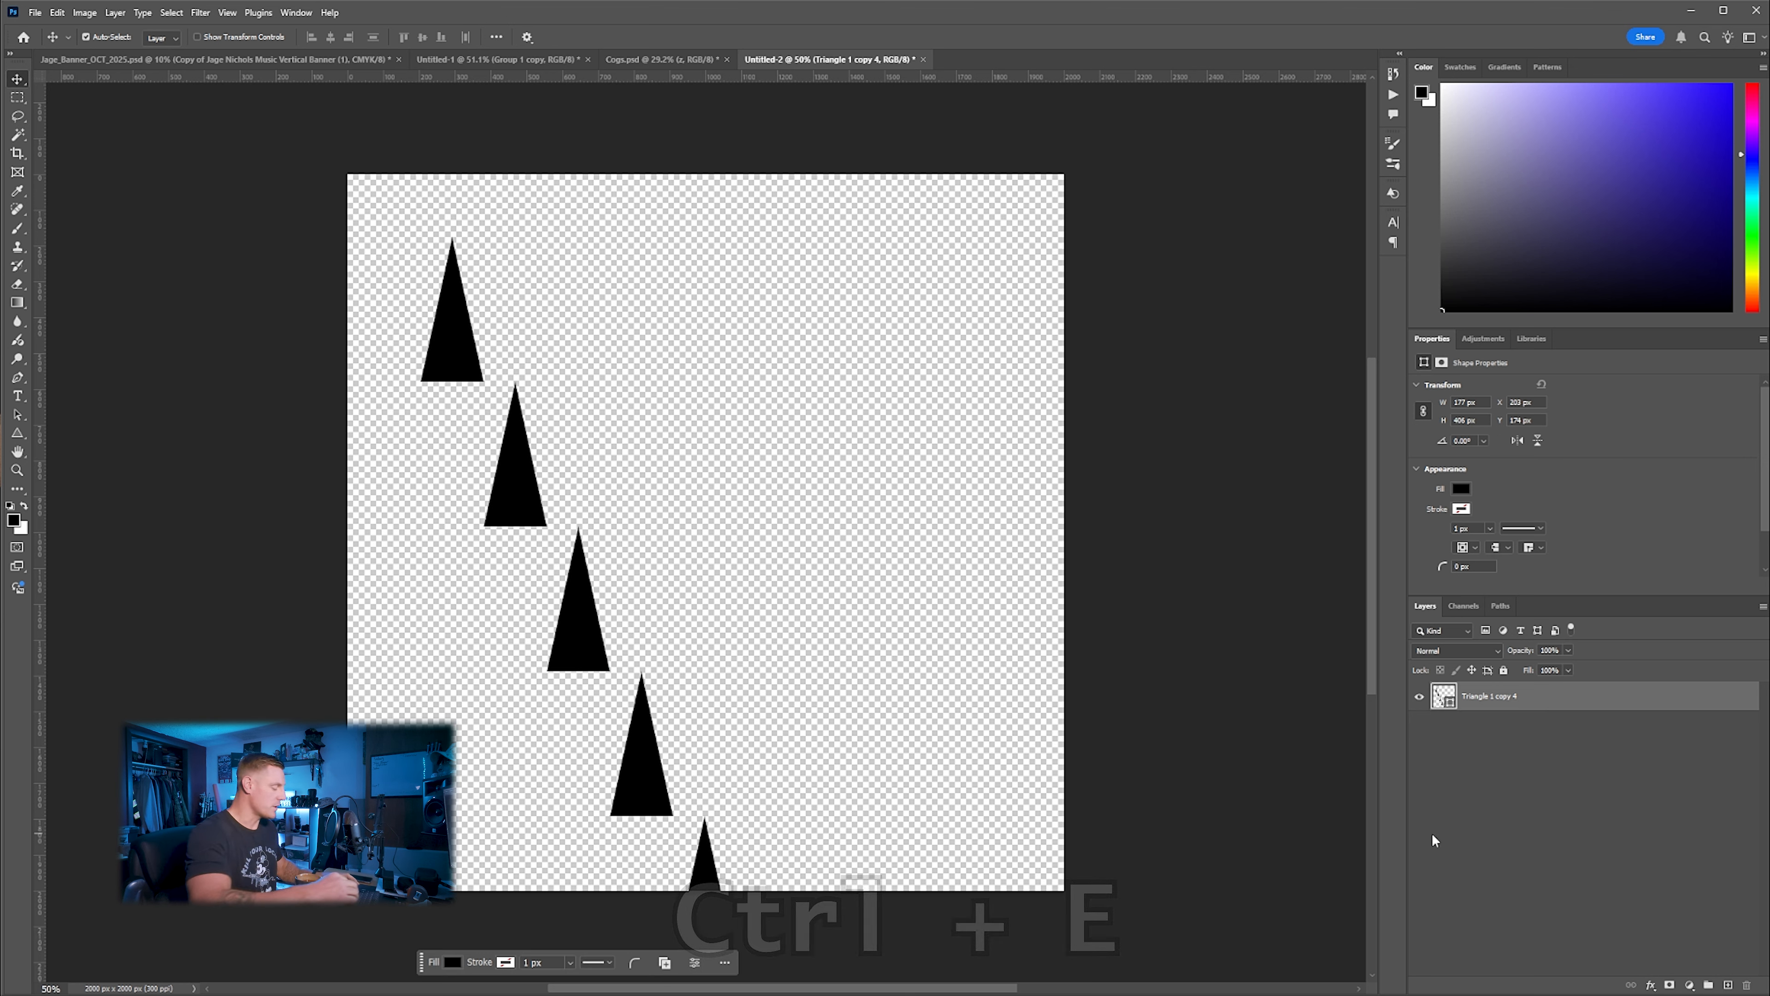
# Place a transformed copy of the merged triangle row up and to its right, and repeat that copy three times to fill the canvas
pyautogui.hotkey('ctrl', 'alt', 't')
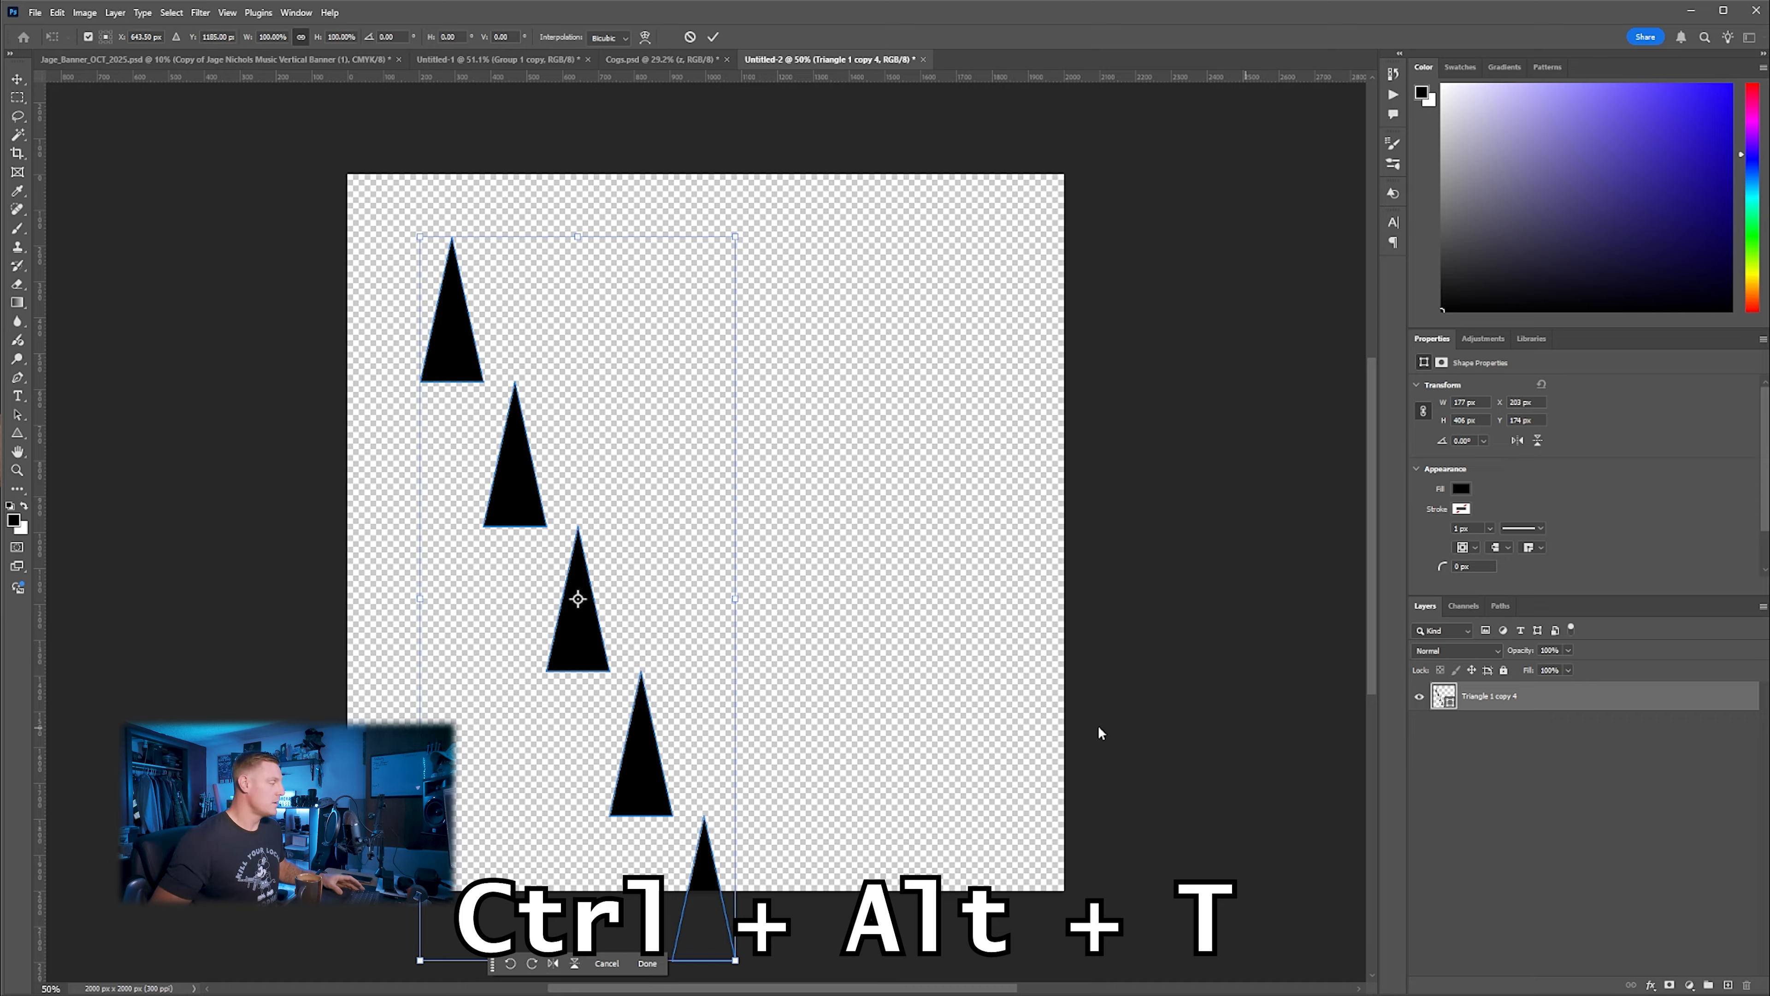
pyautogui.moveTo(635, 786); pyautogui.dragTo(721, 656)
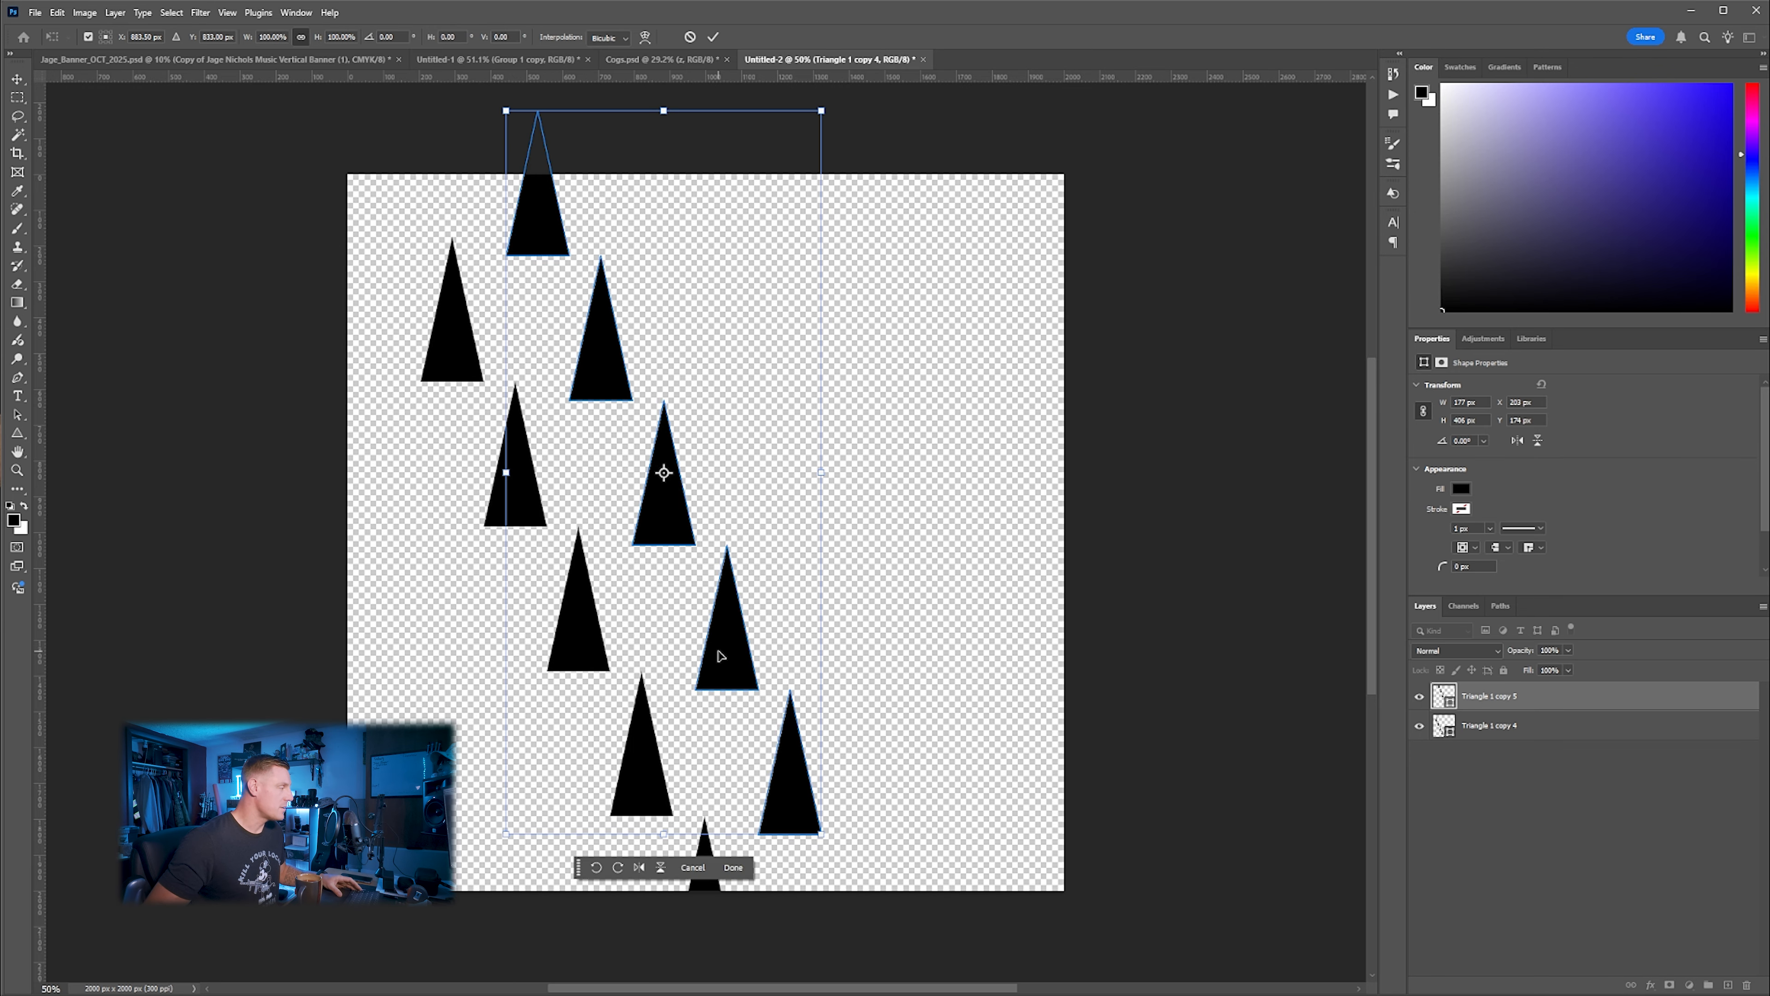
pyautogui.press('Return')
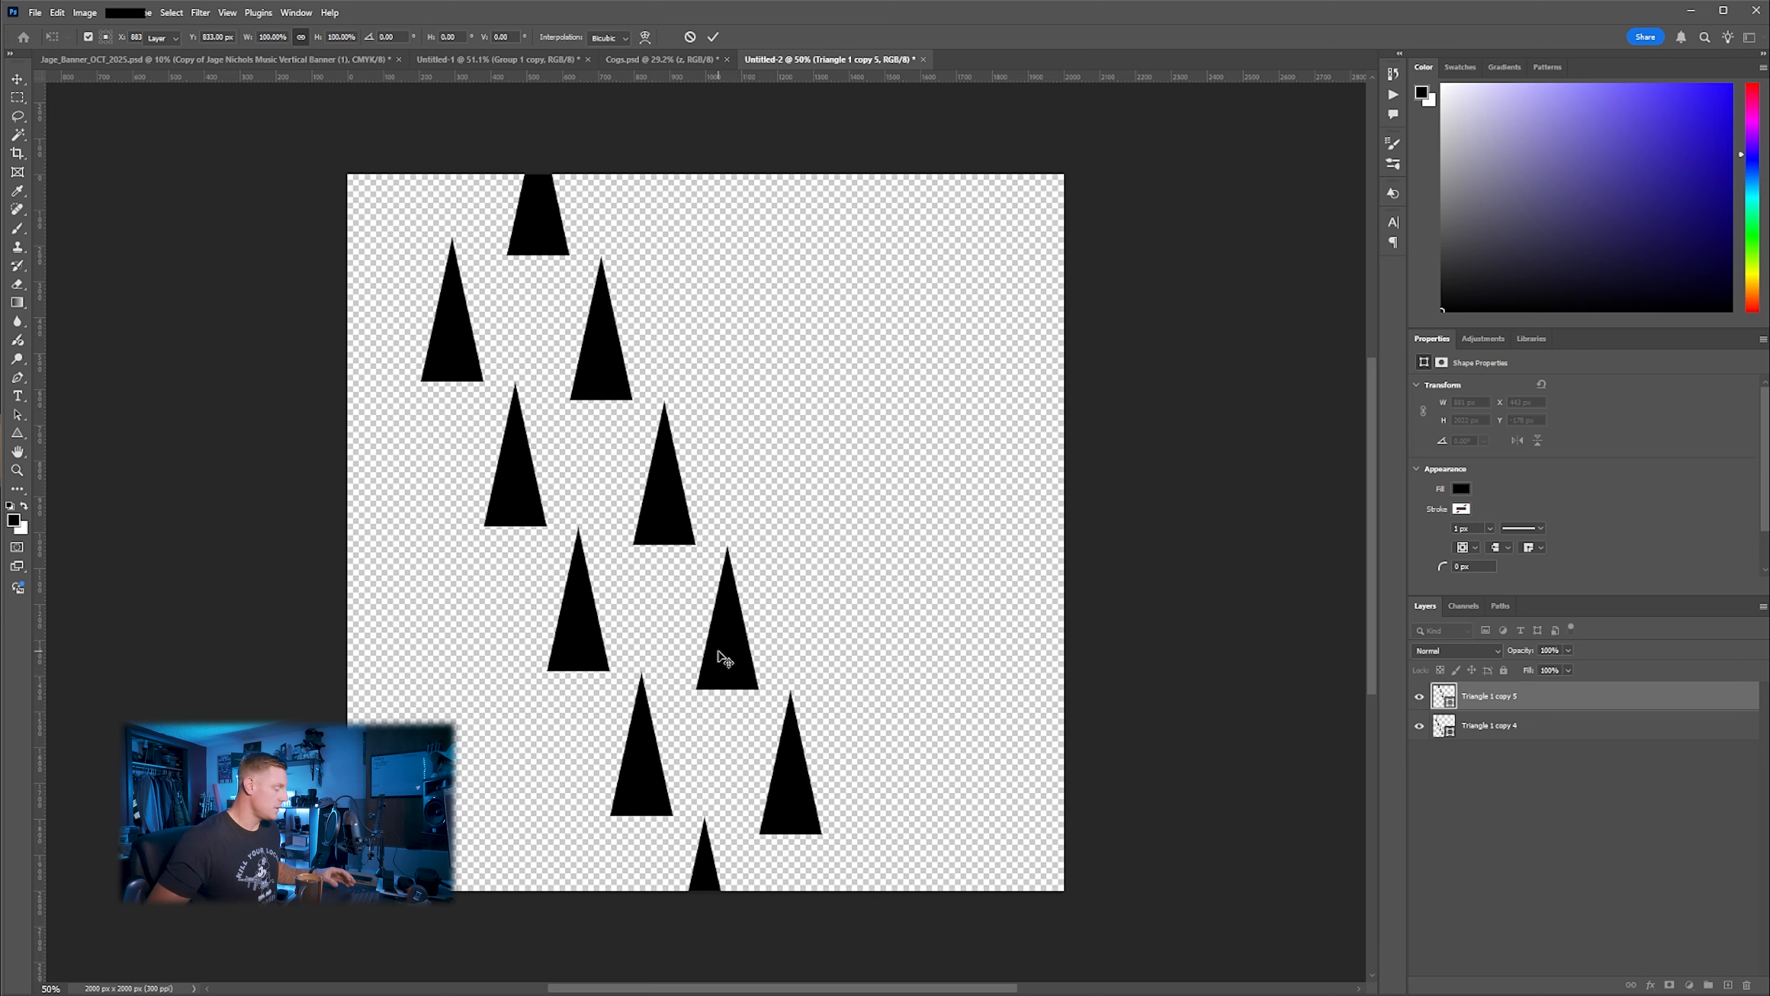
pyautogui.hotkey('ctrl', 'alt')
pyautogui.hotkey('ctrl', 'alt', 'shift', 't')
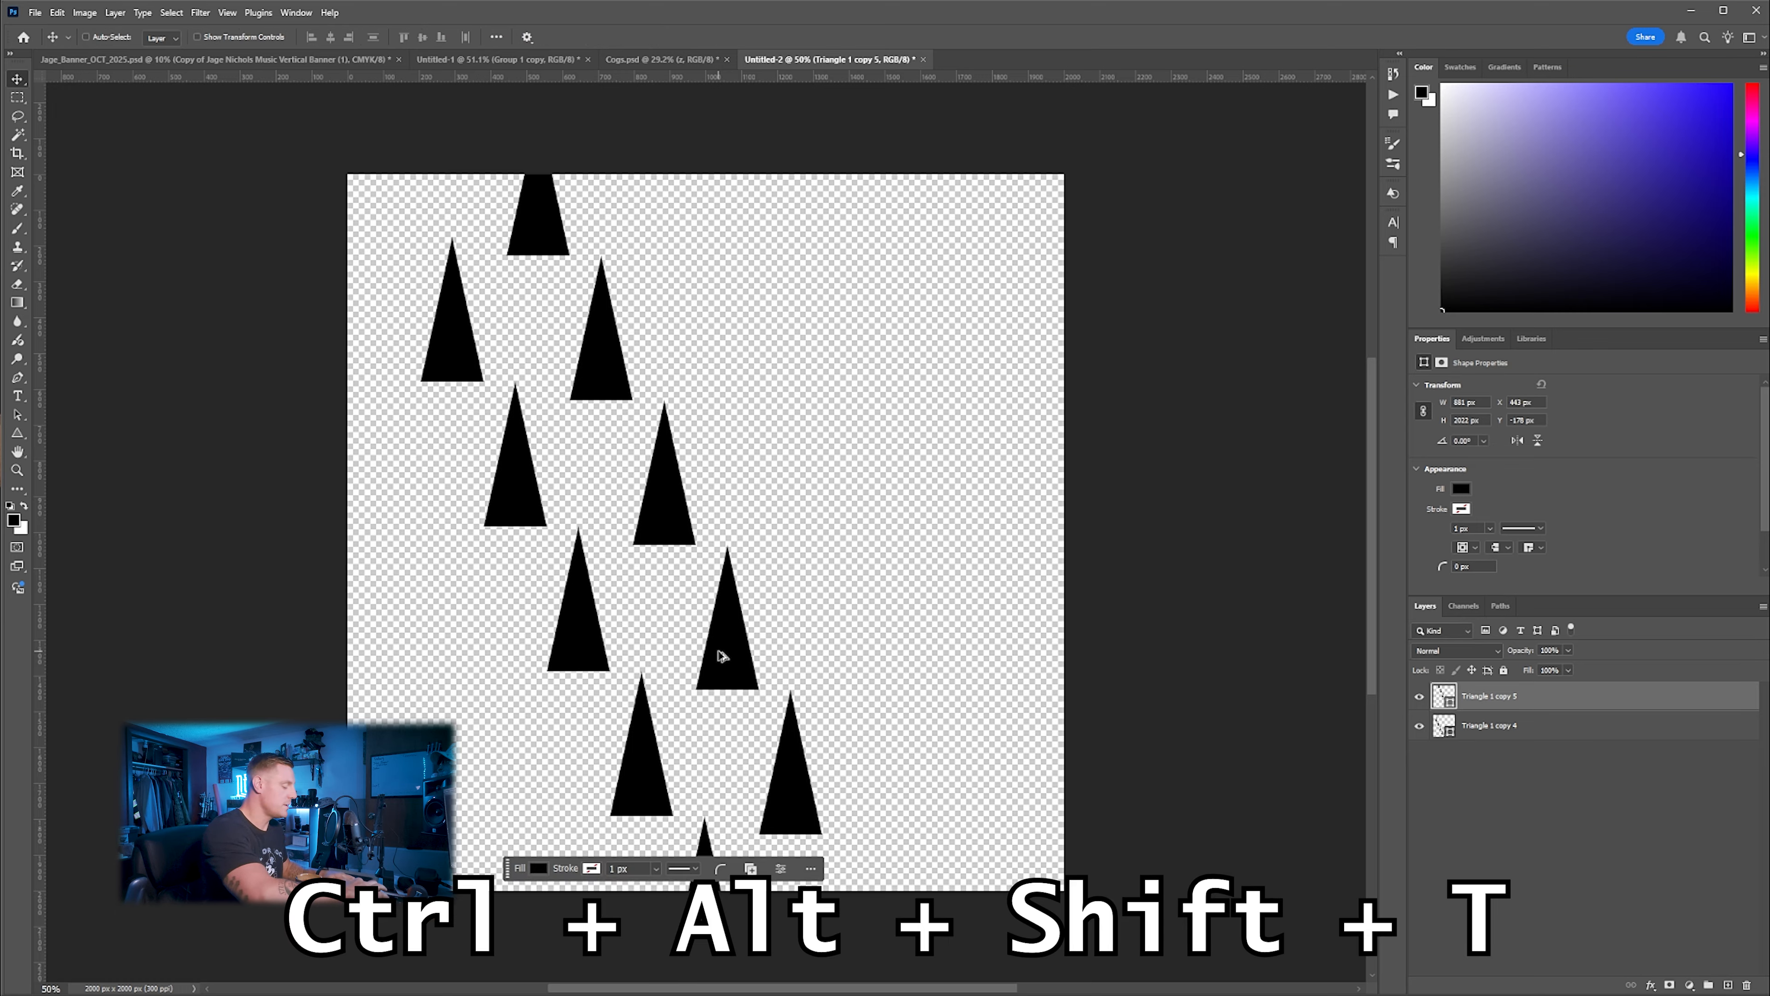
pyautogui.hotkey('ctrl', 'alt', 'shift', 't')
pyautogui.hotkey('ctrl', 'alt', 'shift', 't')
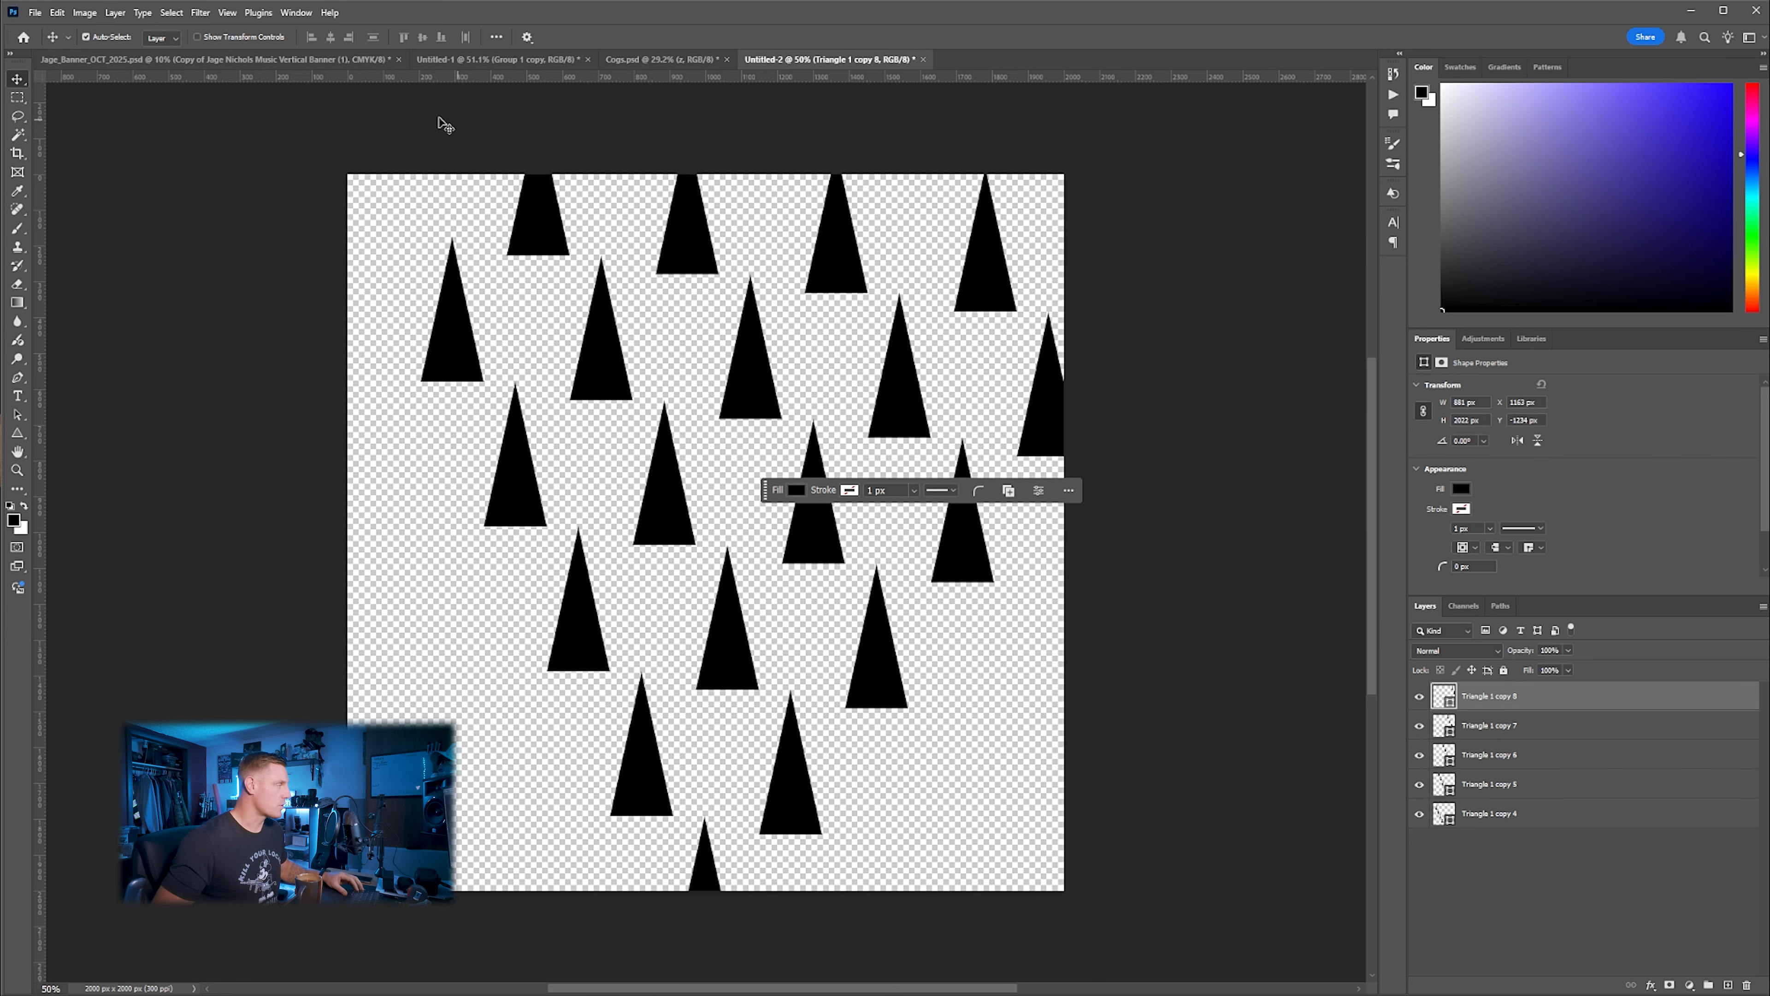
# Add an empty layer beneath the triangle pattern and delete all five triangle layers
pyautogui.click(210, 59)
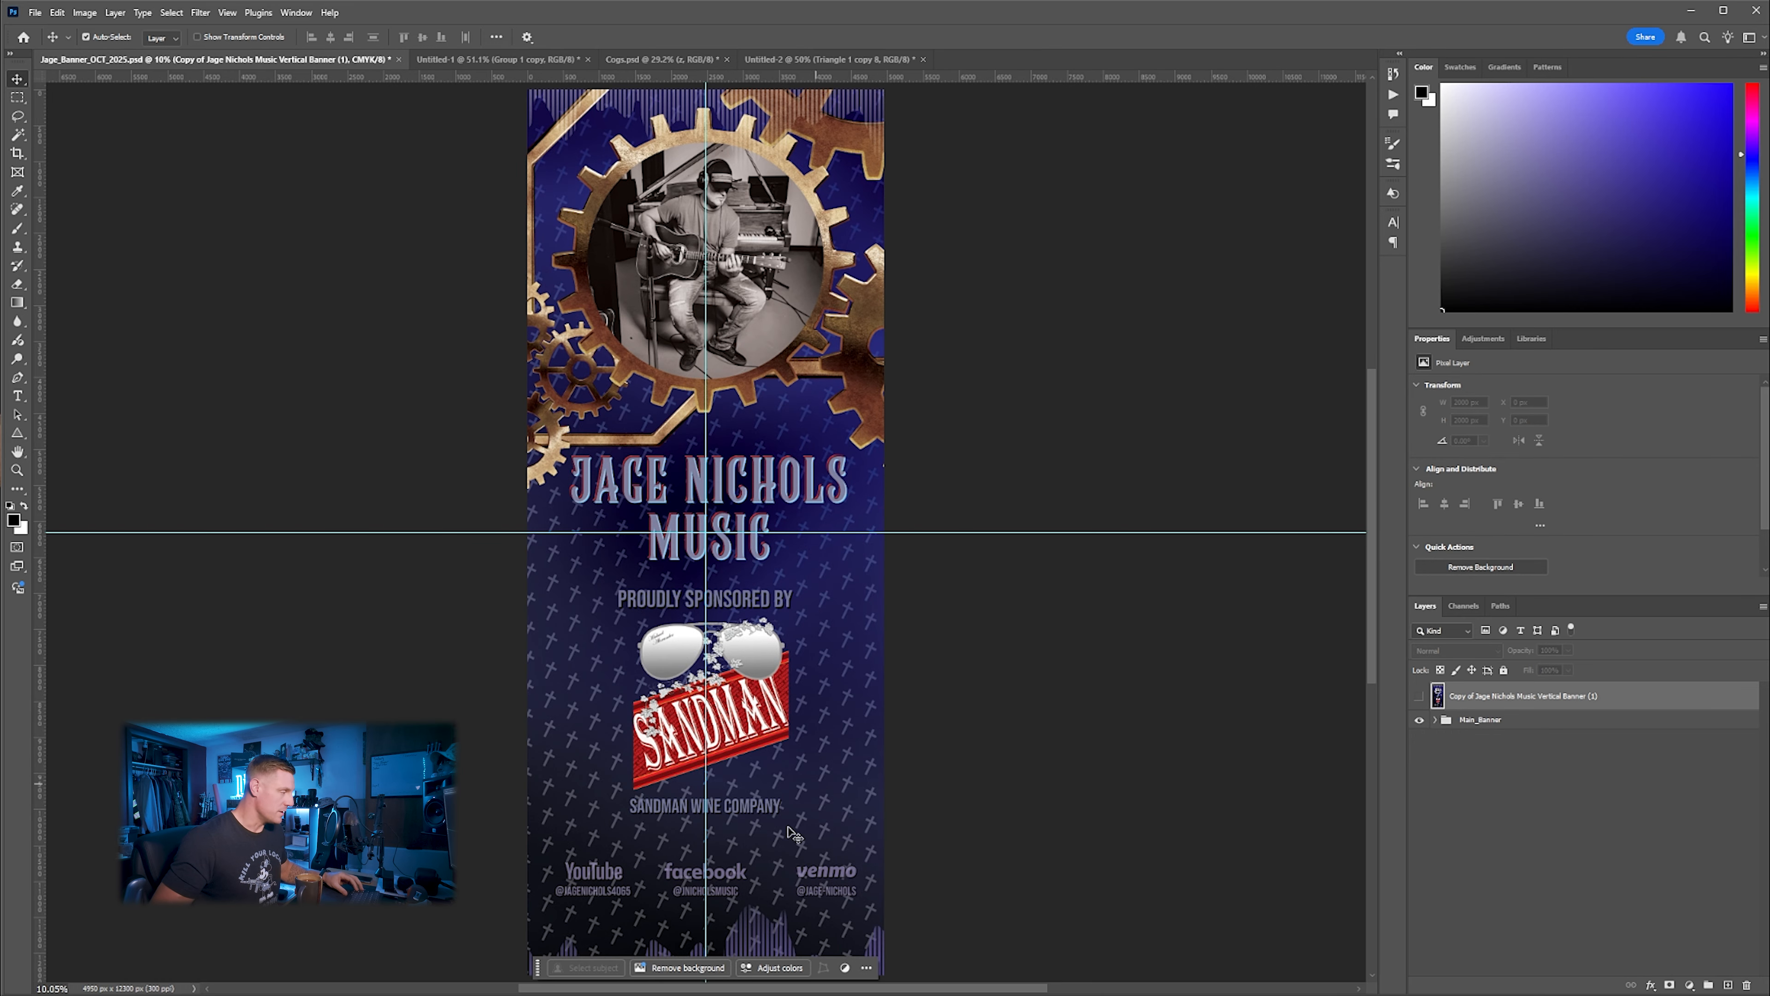
pyautogui.click(803, 59)
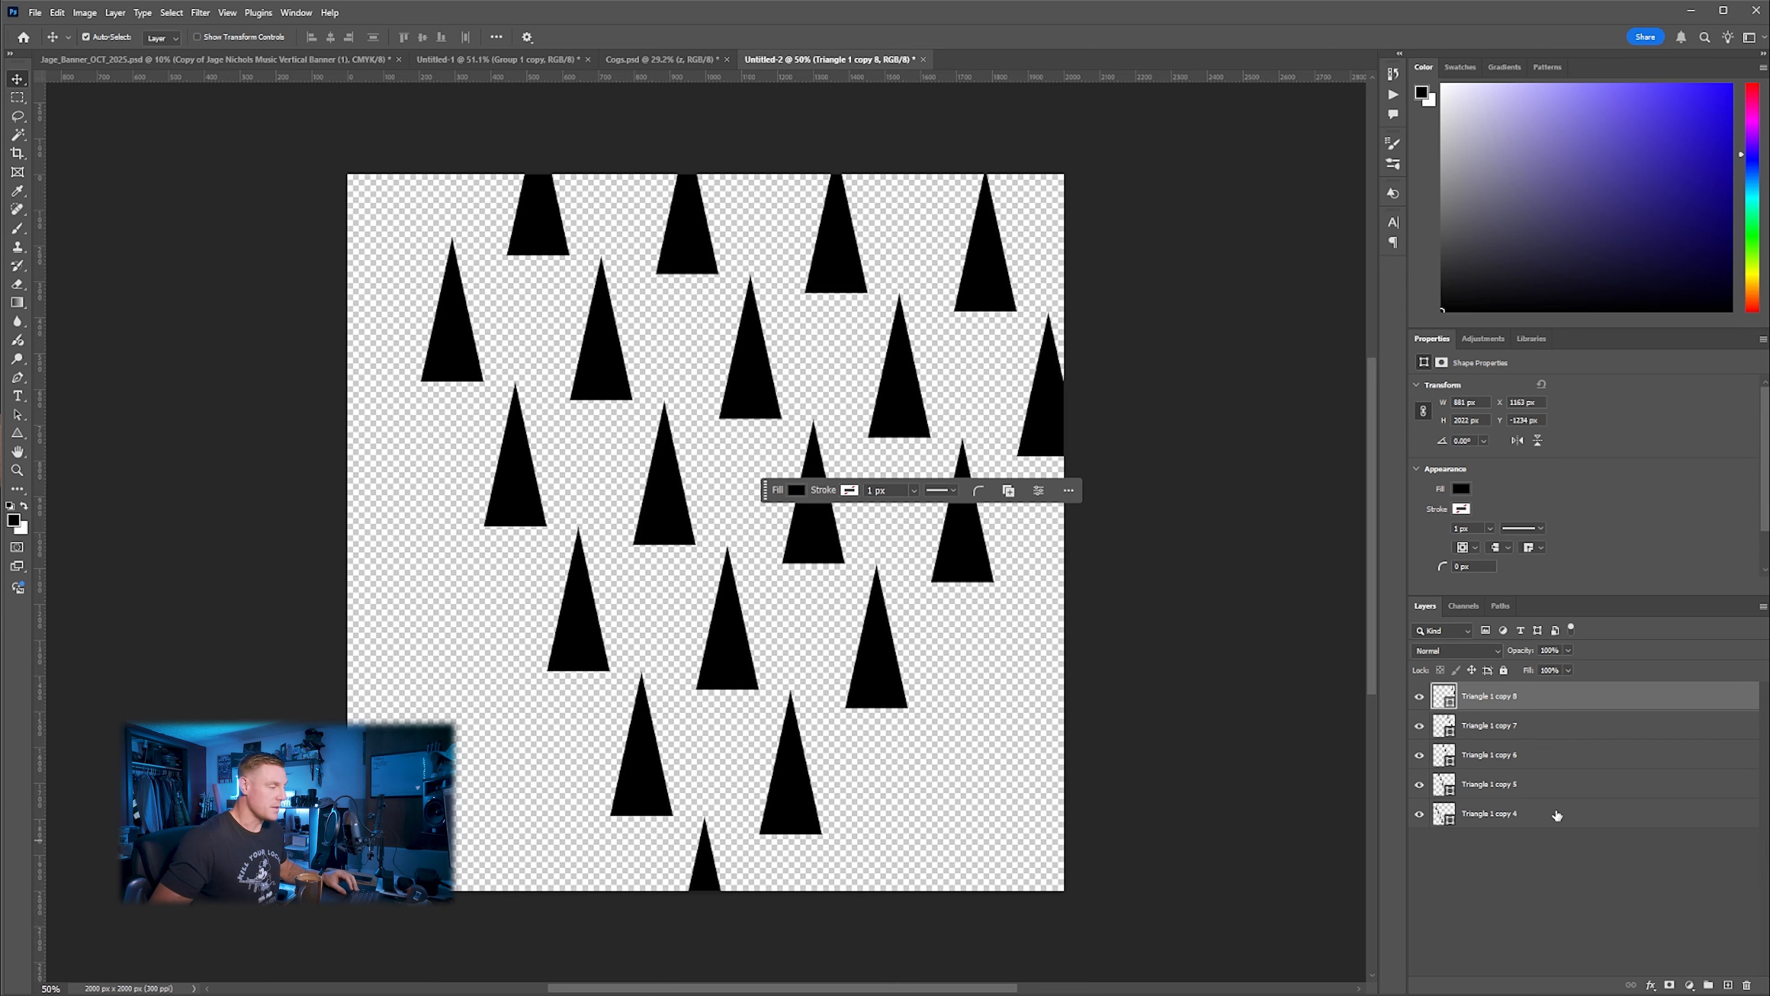
pyautogui.click(1551, 820)
pyautogui.keyDown('shift'); pyautogui.click(1548, 824); pyautogui.keyUp('shift')
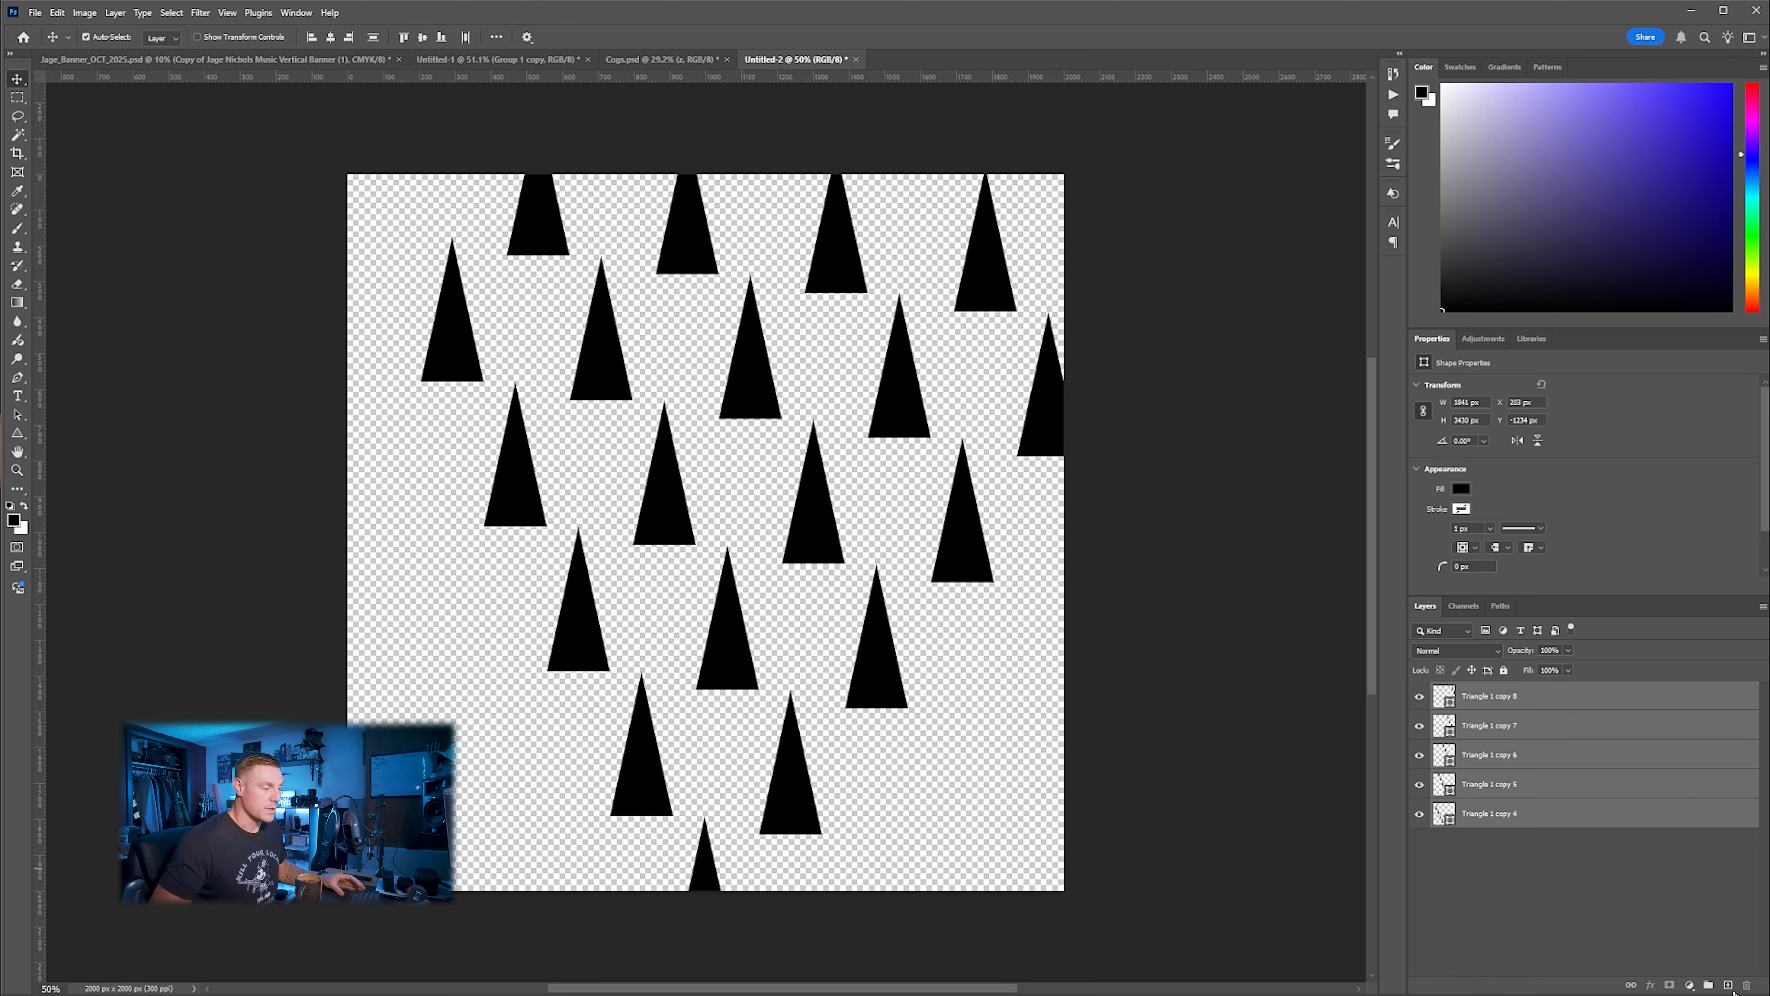
pyautogui.click(1727, 977)
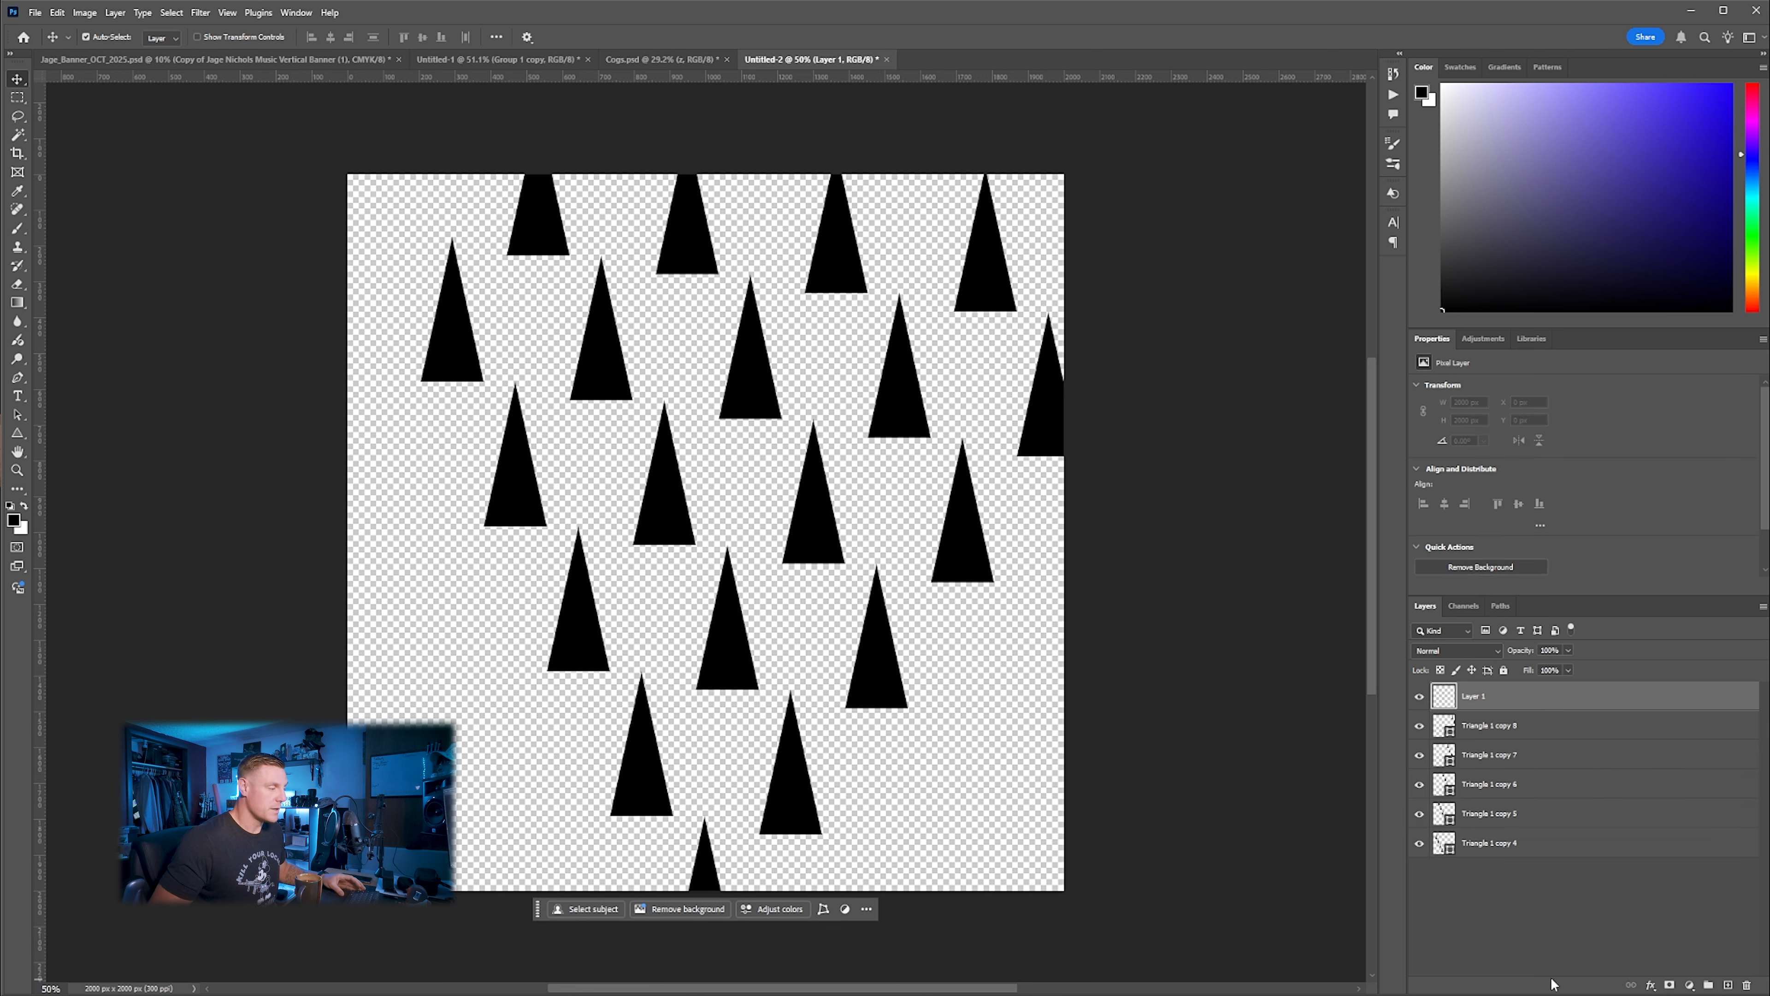
pyautogui.moveTo(1532, 711); pyautogui.dragTo(1537, 859)
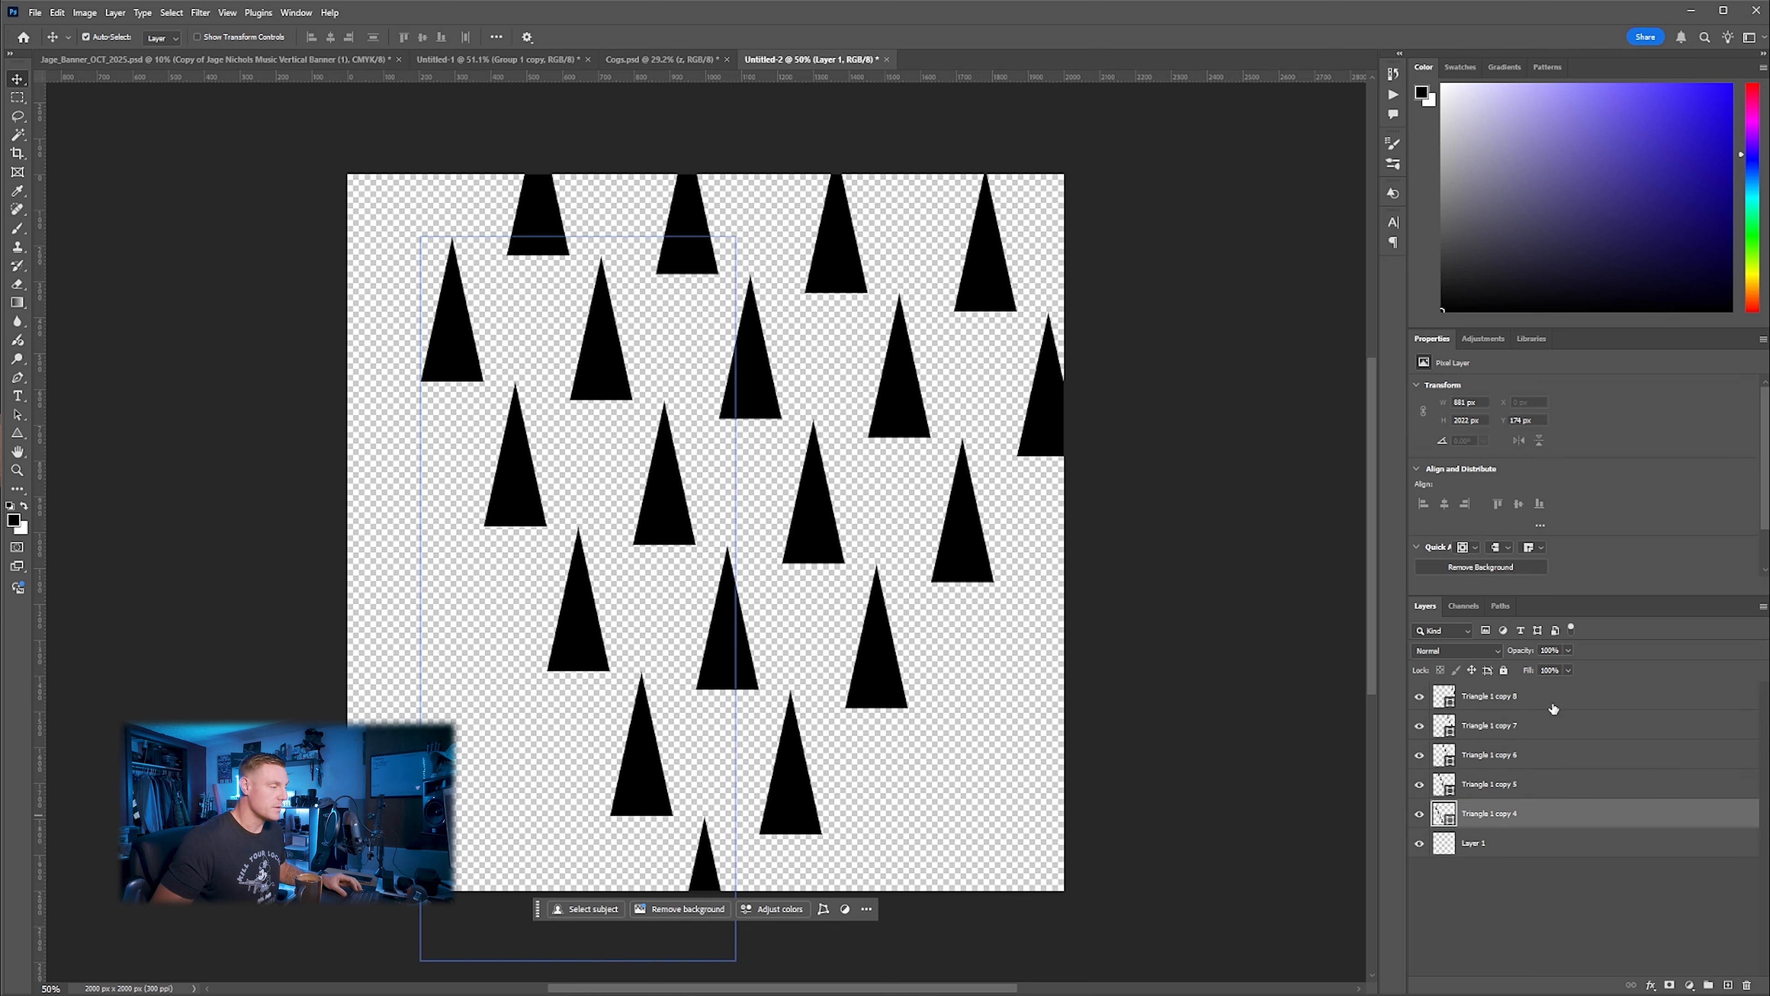
pyautogui.keyDown('shift'); pyautogui.click(1538, 698); pyautogui.keyUp('shift')
pyautogui.press('Delete')
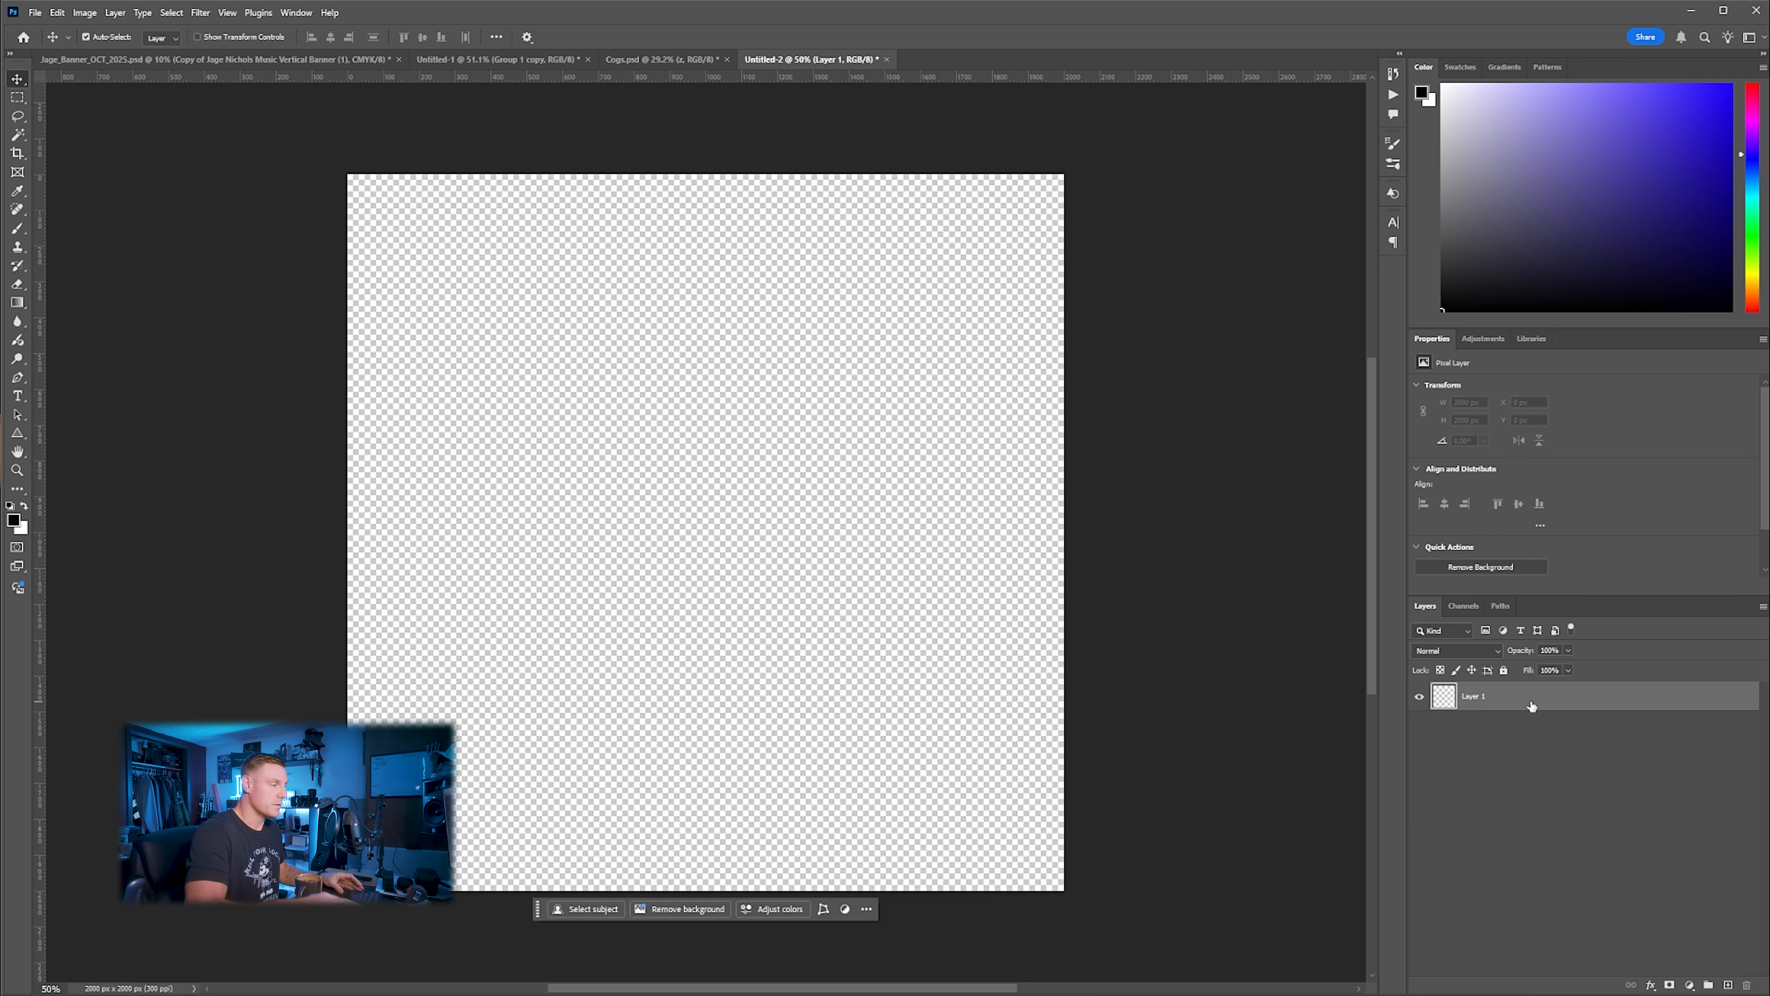
pyautogui.click(1582, 802)
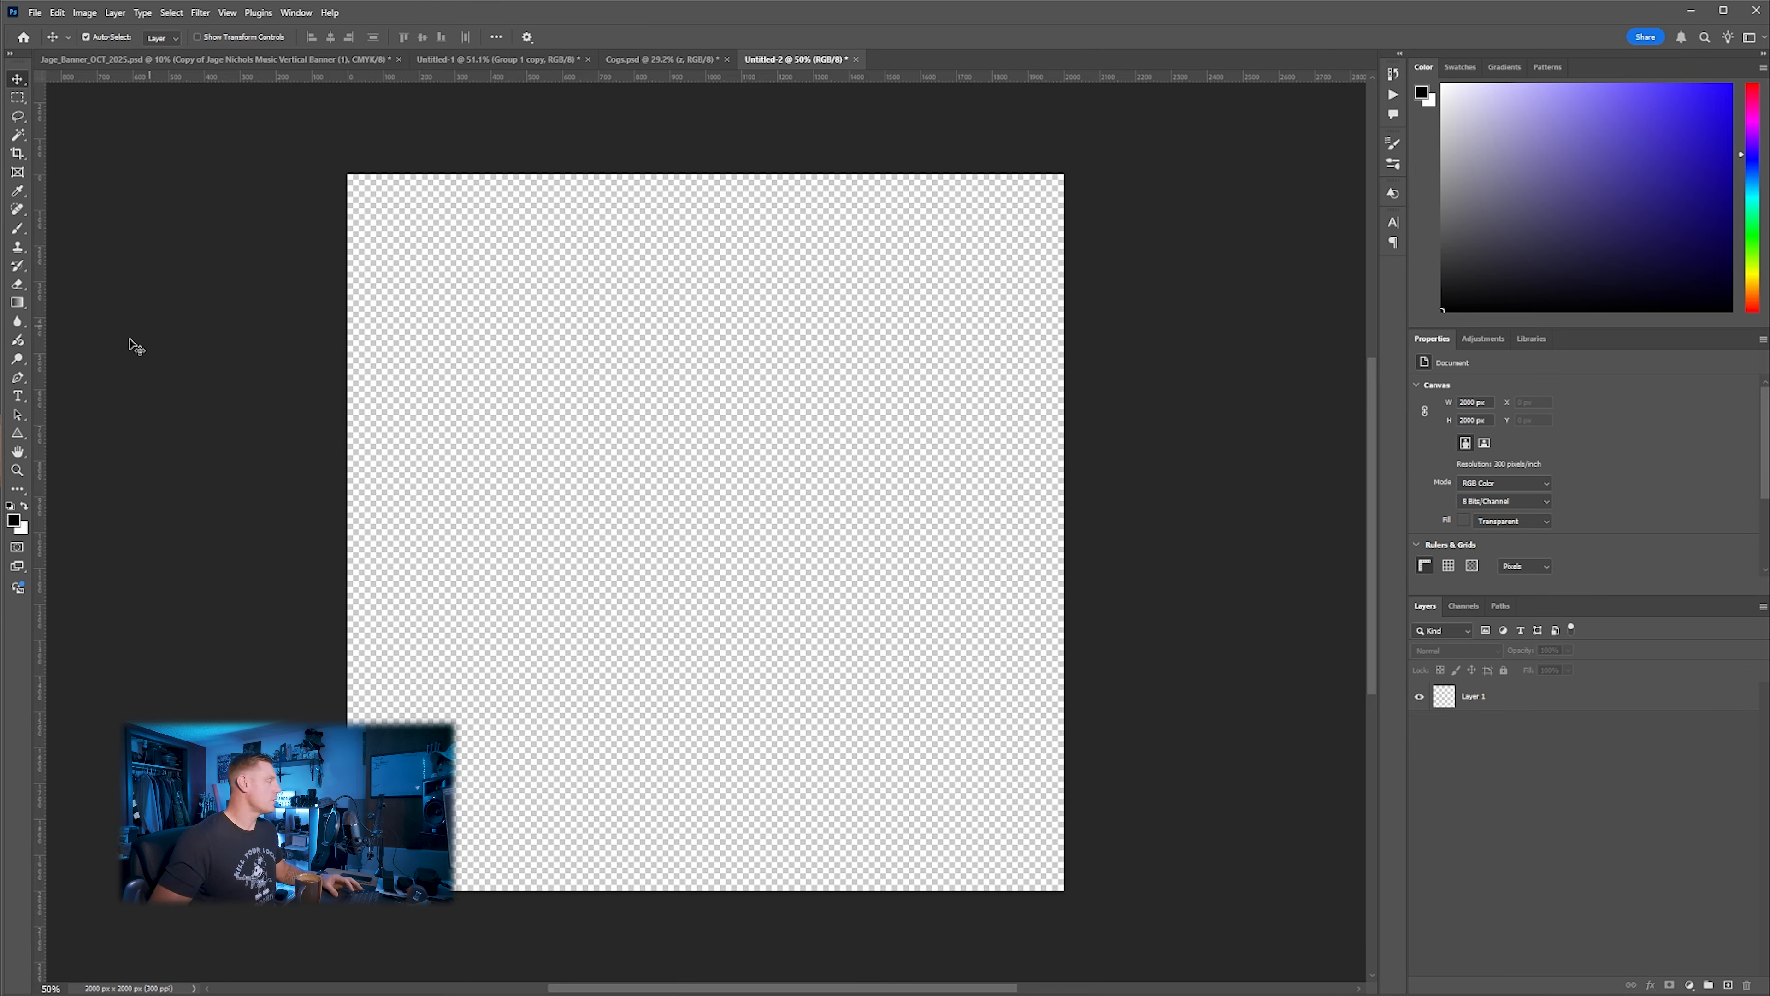
# Draw a tall black rectangle about 203 px wide and 1596 px high near the middle of the canvas
pyautogui.click(18, 435)
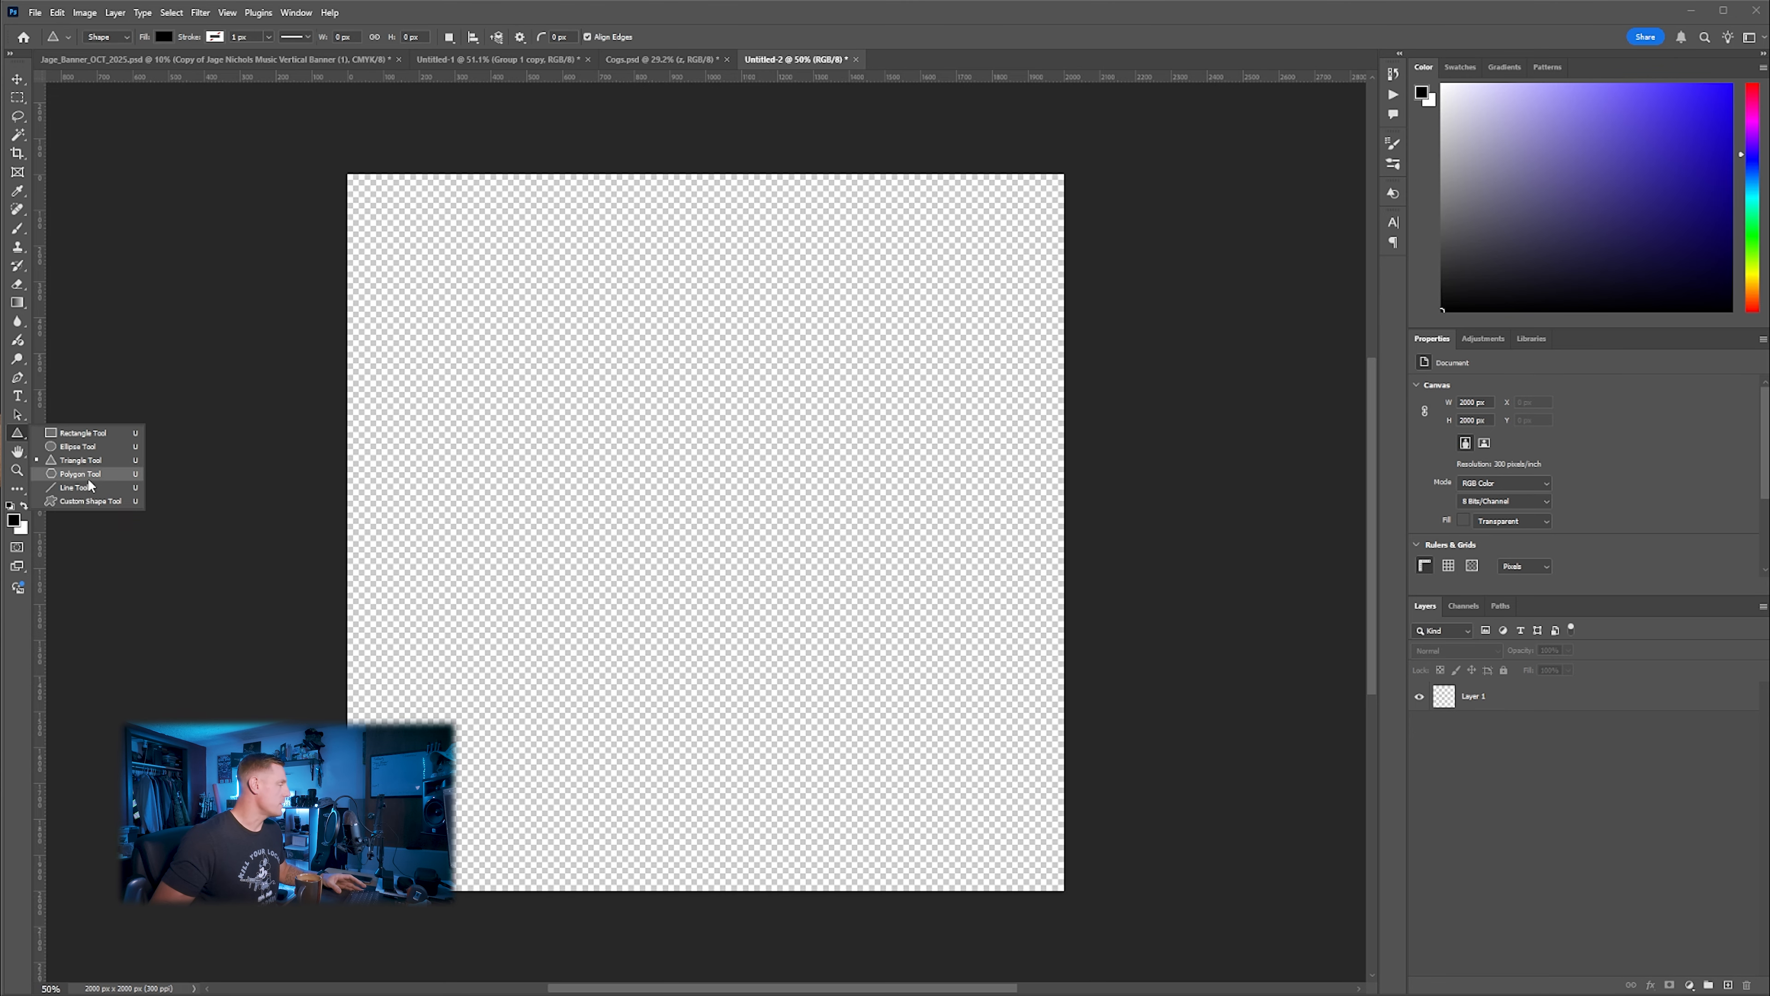
pyautogui.click(112, 433)
pyautogui.moveTo(625, 294); pyautogui.dragTo(698, 865)
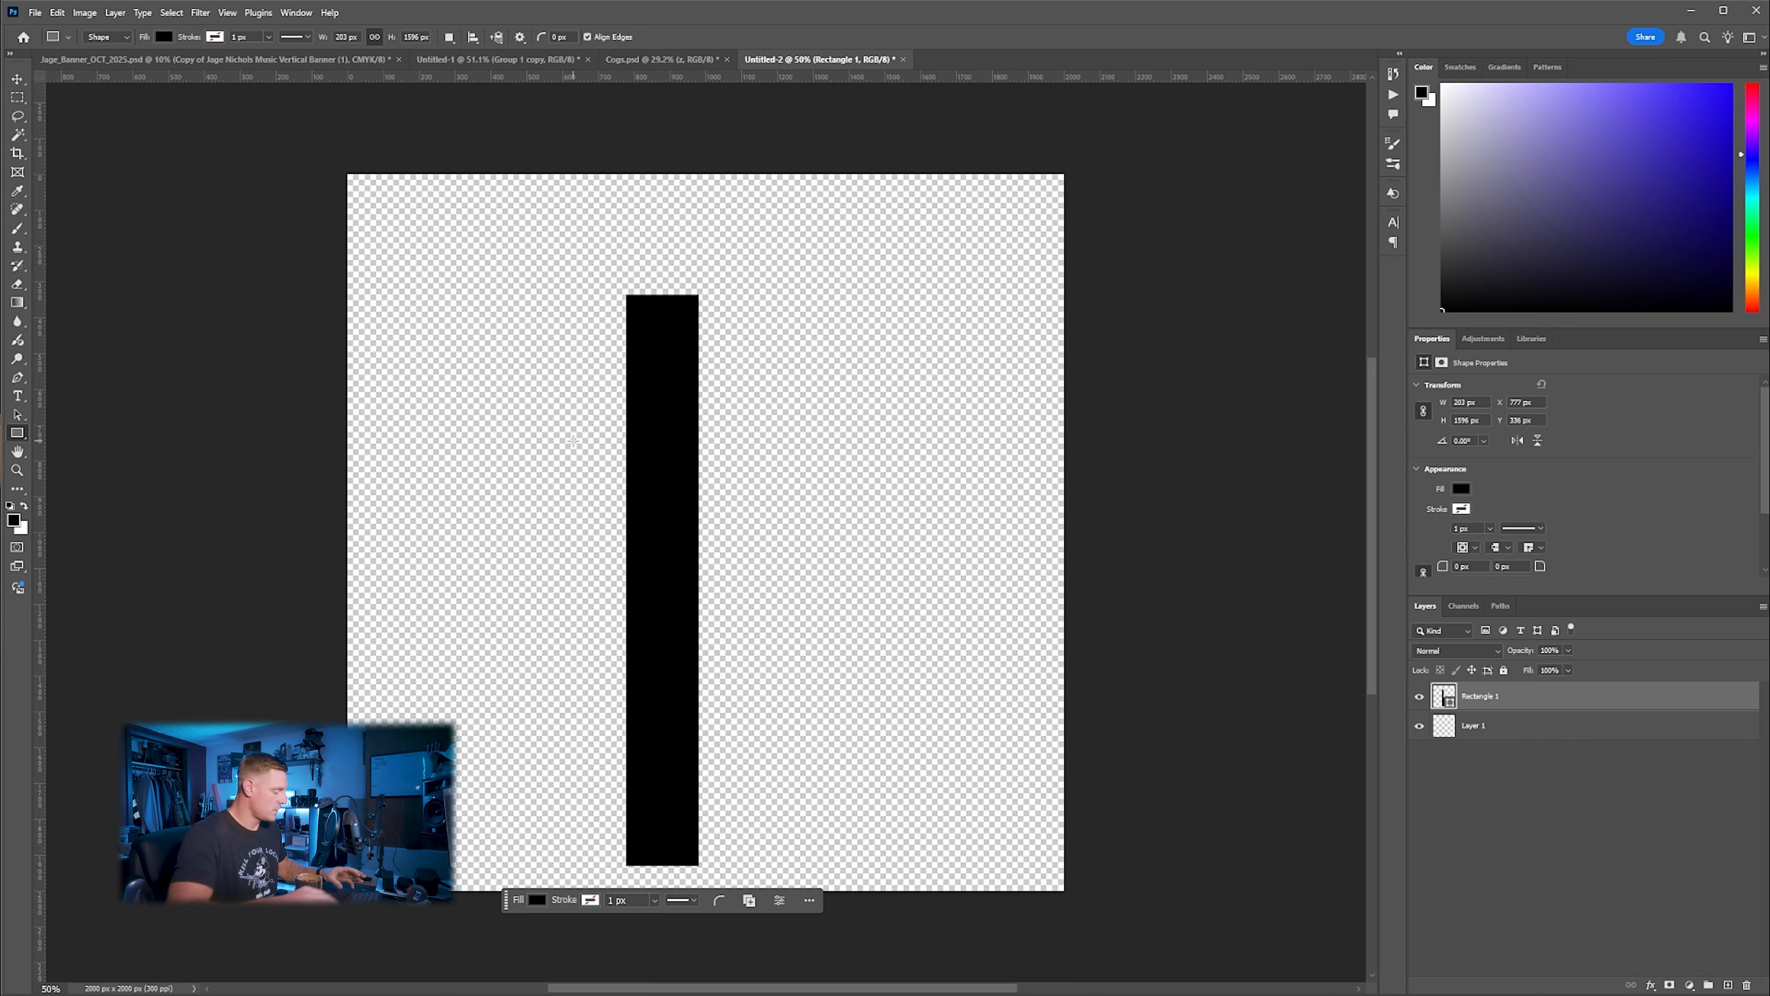
# Duplicate the rectangle, rotate the copy 90°, and move it up to form the crossbar of a cross
pyautogui.hotkey('ctrl', 'j')
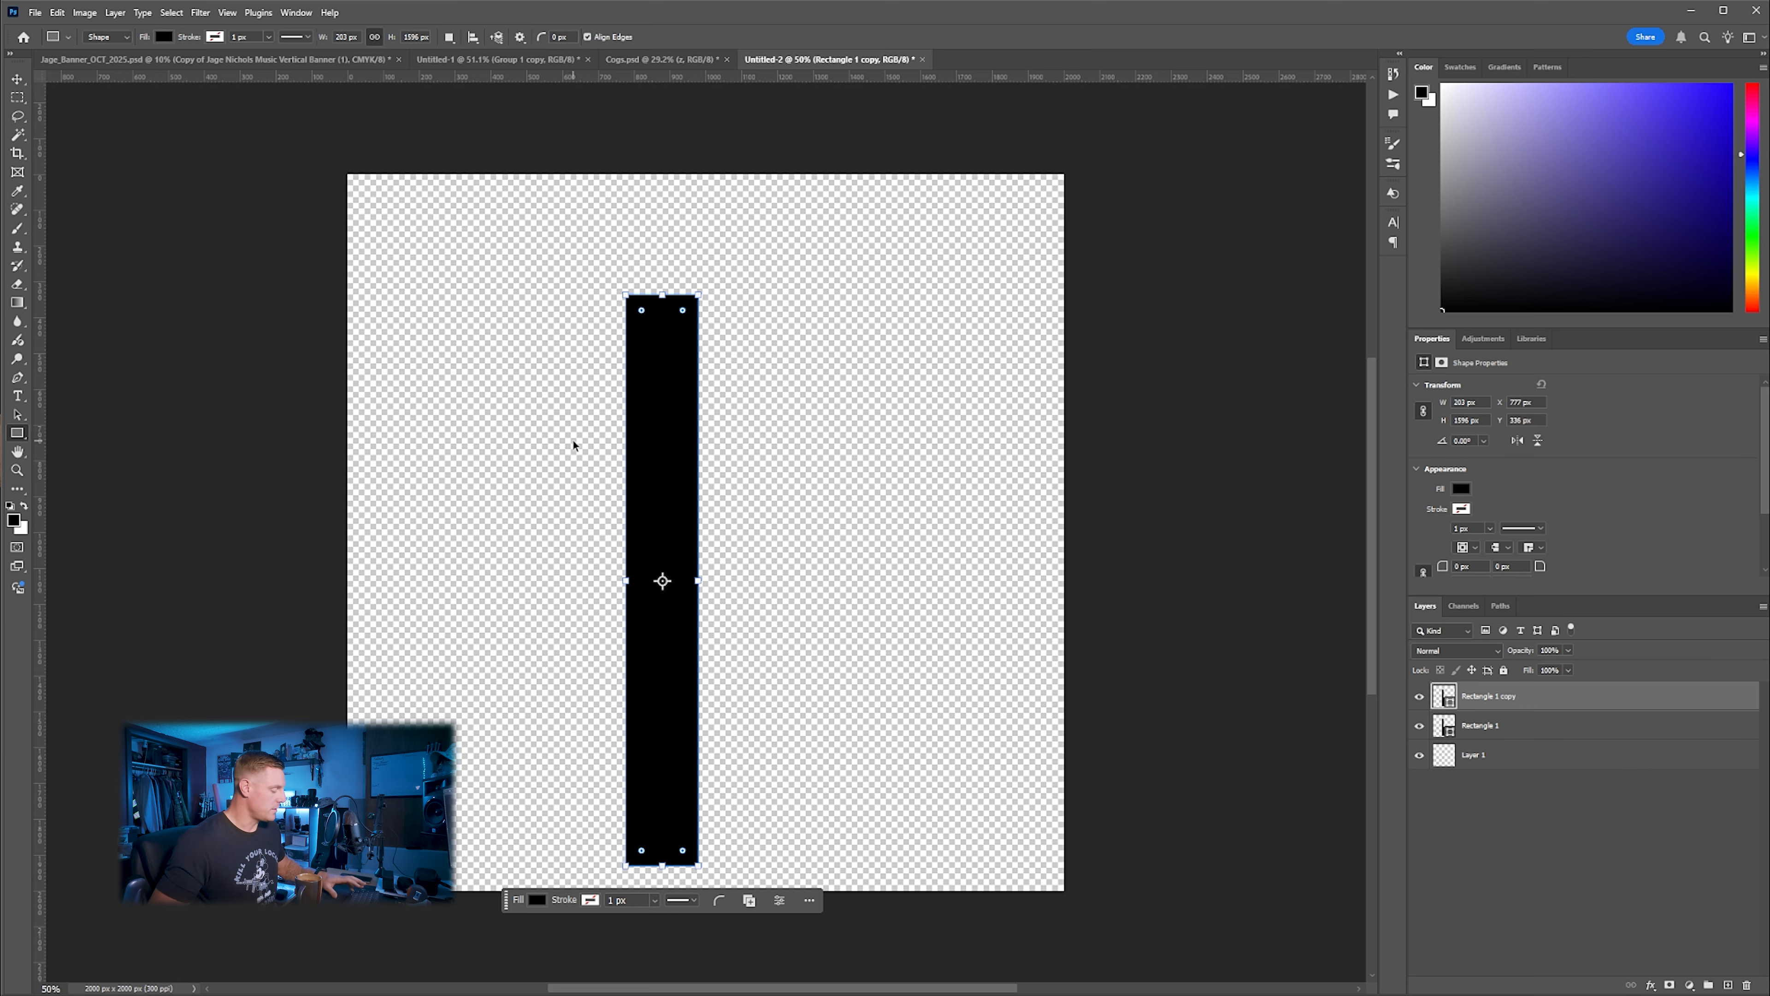
pyautogui.hotkey('ctrl', 't')
pyautogui.moveTo(754, 255)
pyautogui.mouseDown()
pyautogui.moveTo(828, 311)
pyautogui.moveTo(919, 598)
pyautogui.moveTo(949, 632)
pyautogui.mouseUp()
pyautogui.moveTo(785, 580)
pyautogui.mouseDown()
pyautogui.moveTo(786, 435)
pyautogui.moveTo(786, 450)
pyautogui.mouseUp()
pyautogui.moveTo(948, 450); pyautogui.dragTo(870, 446)
pyautogui.hotkey('ctrl', 'z')
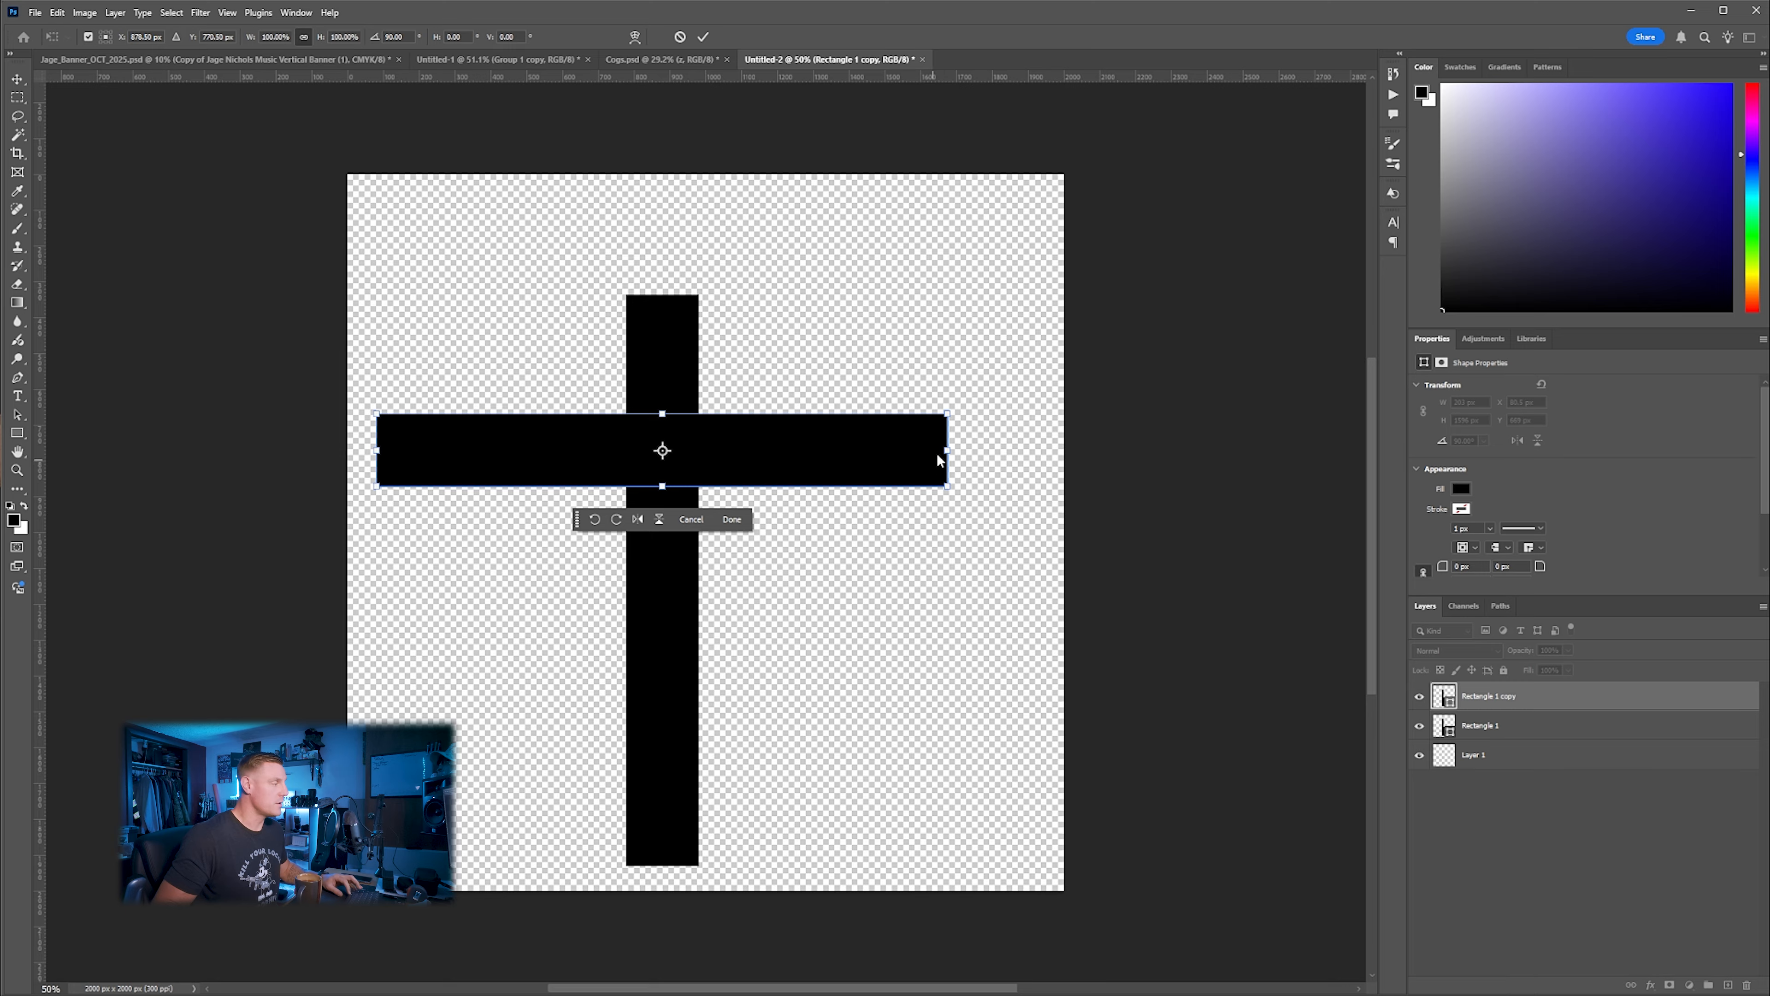
pyautogui.moveTo(946, 450); pyautogui.dragTo(843, 450)
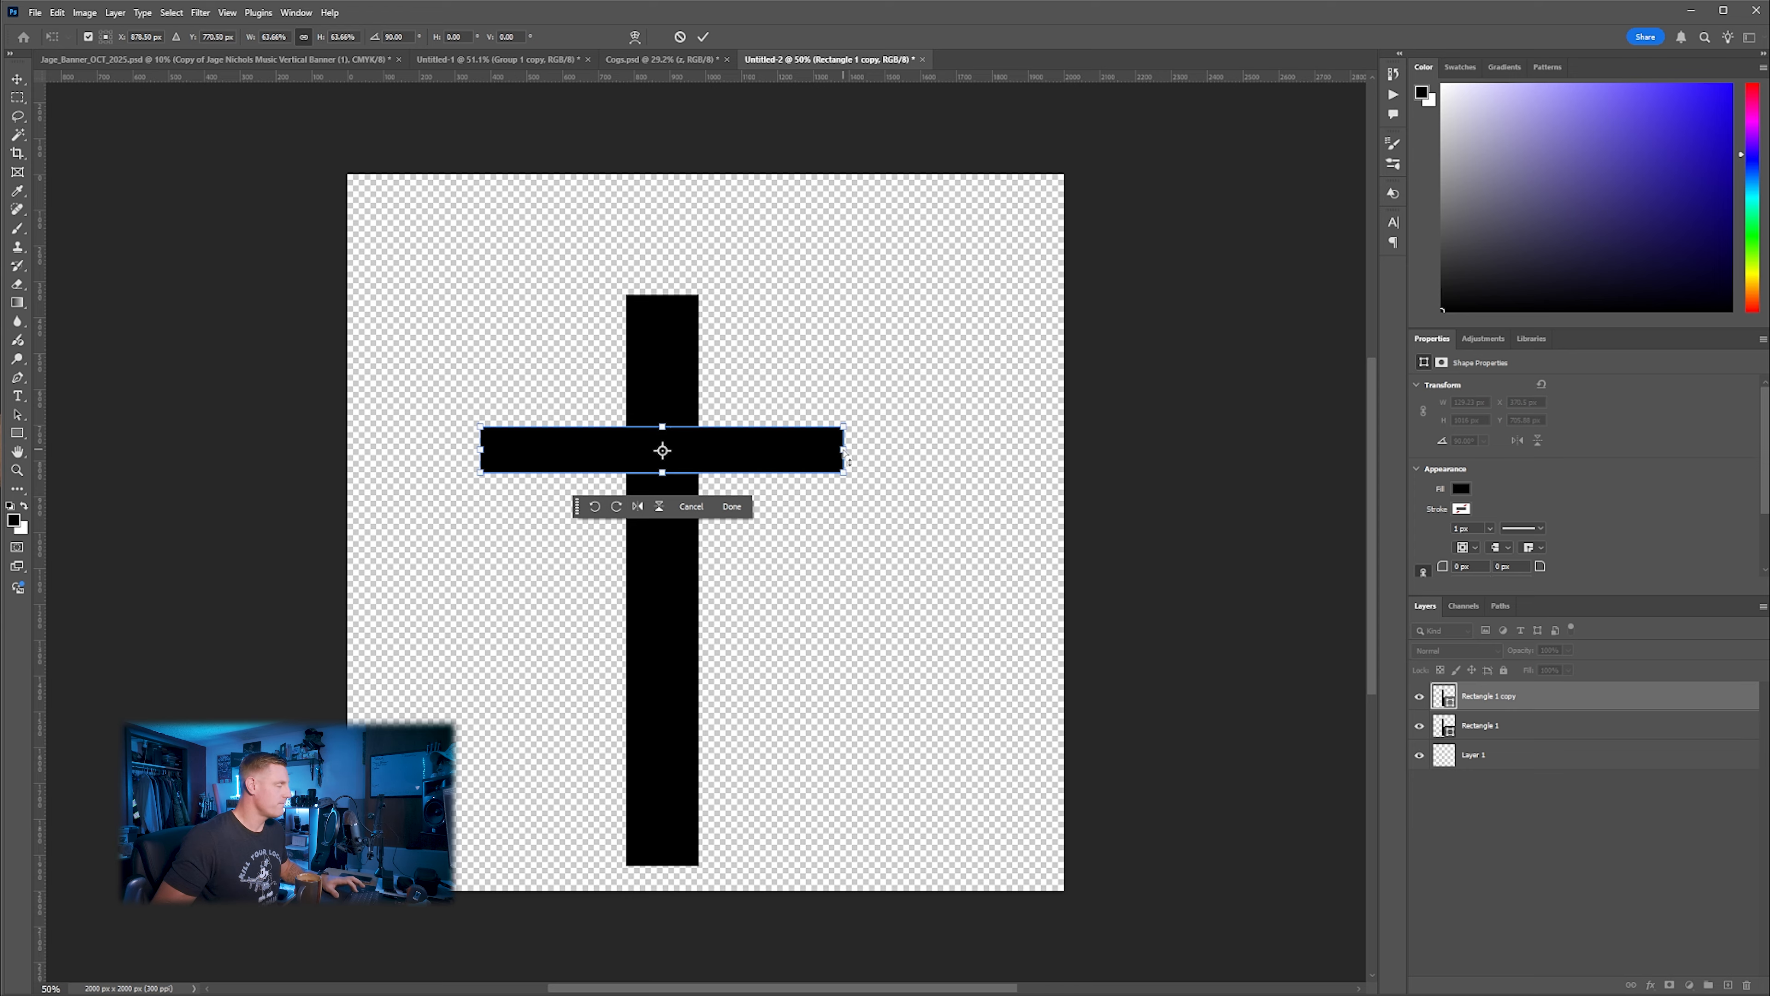
pyautogui.hotkey('ctrl', 'z')
pyautogui.hotkey('ctrl', 'z')
pyautogui.hotkey('ctrl', 'z')
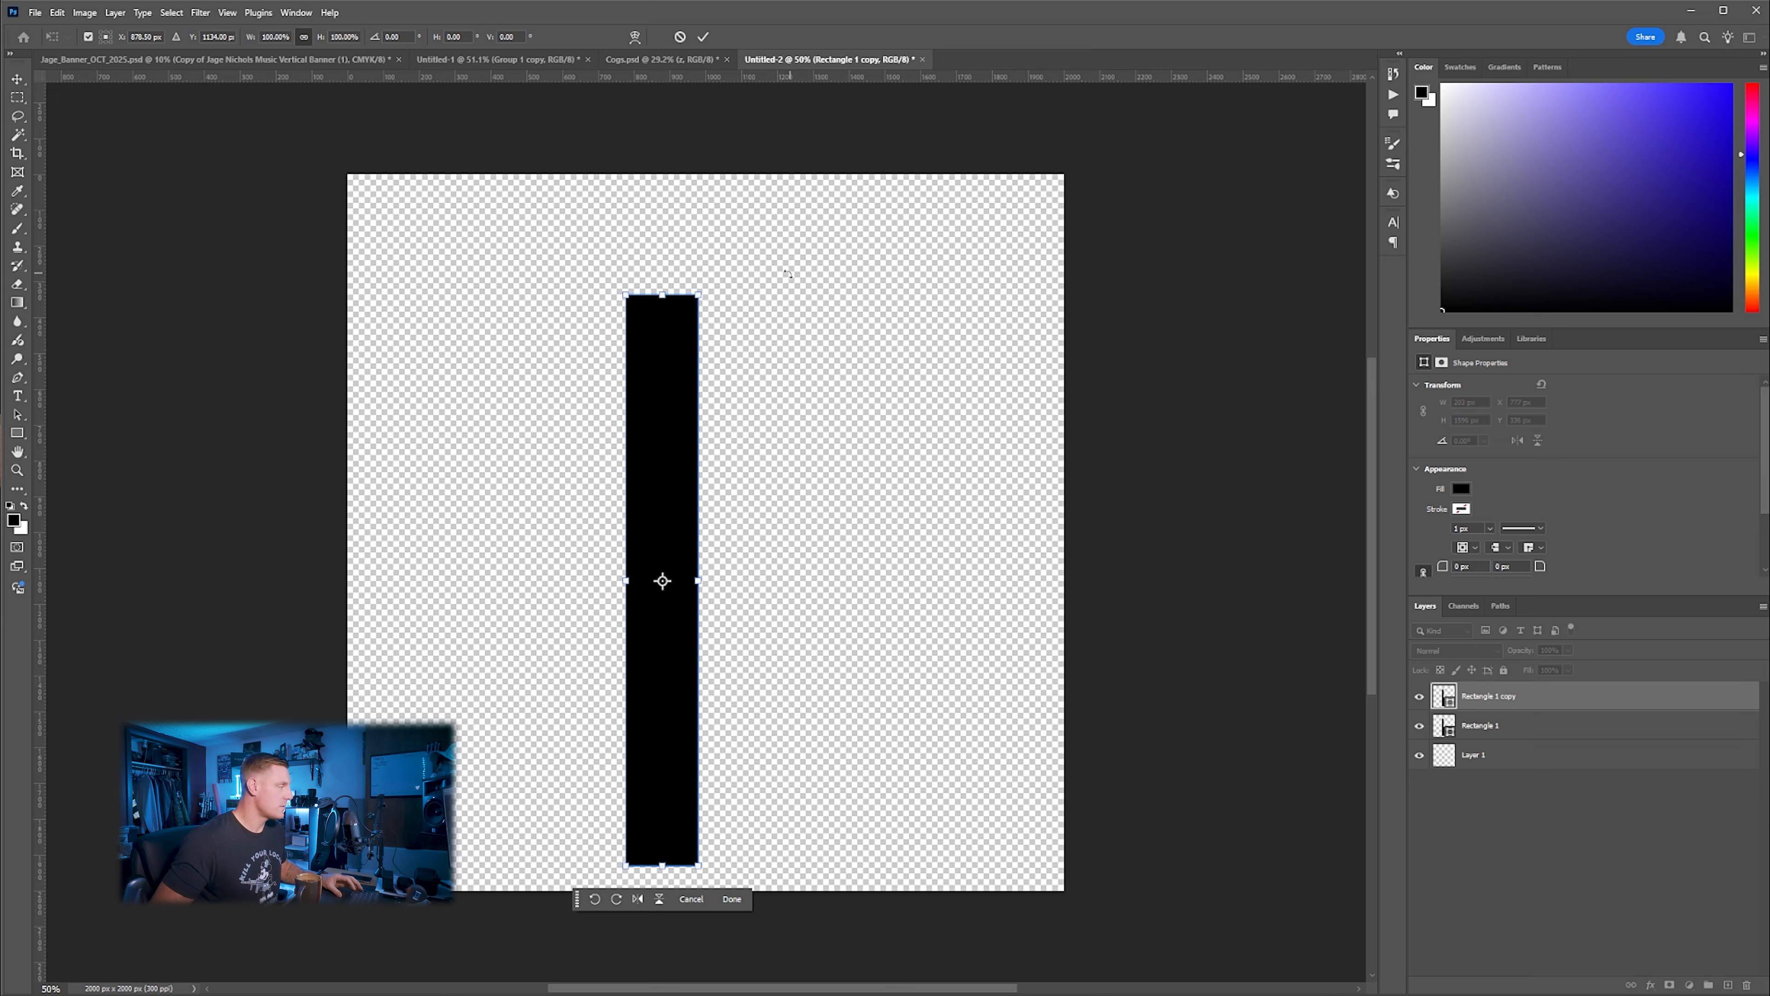
# Rotate the duplicated rectangle 90° into a raised crossbar and shorten it evenly from both ends to about 56.6% of its length
pyautogui.moveTo(784, 262); pyautogui.dragTo(979, 667)
pyautogui.moveTo(754, 581); pyautogui.dragTo(761, 451)
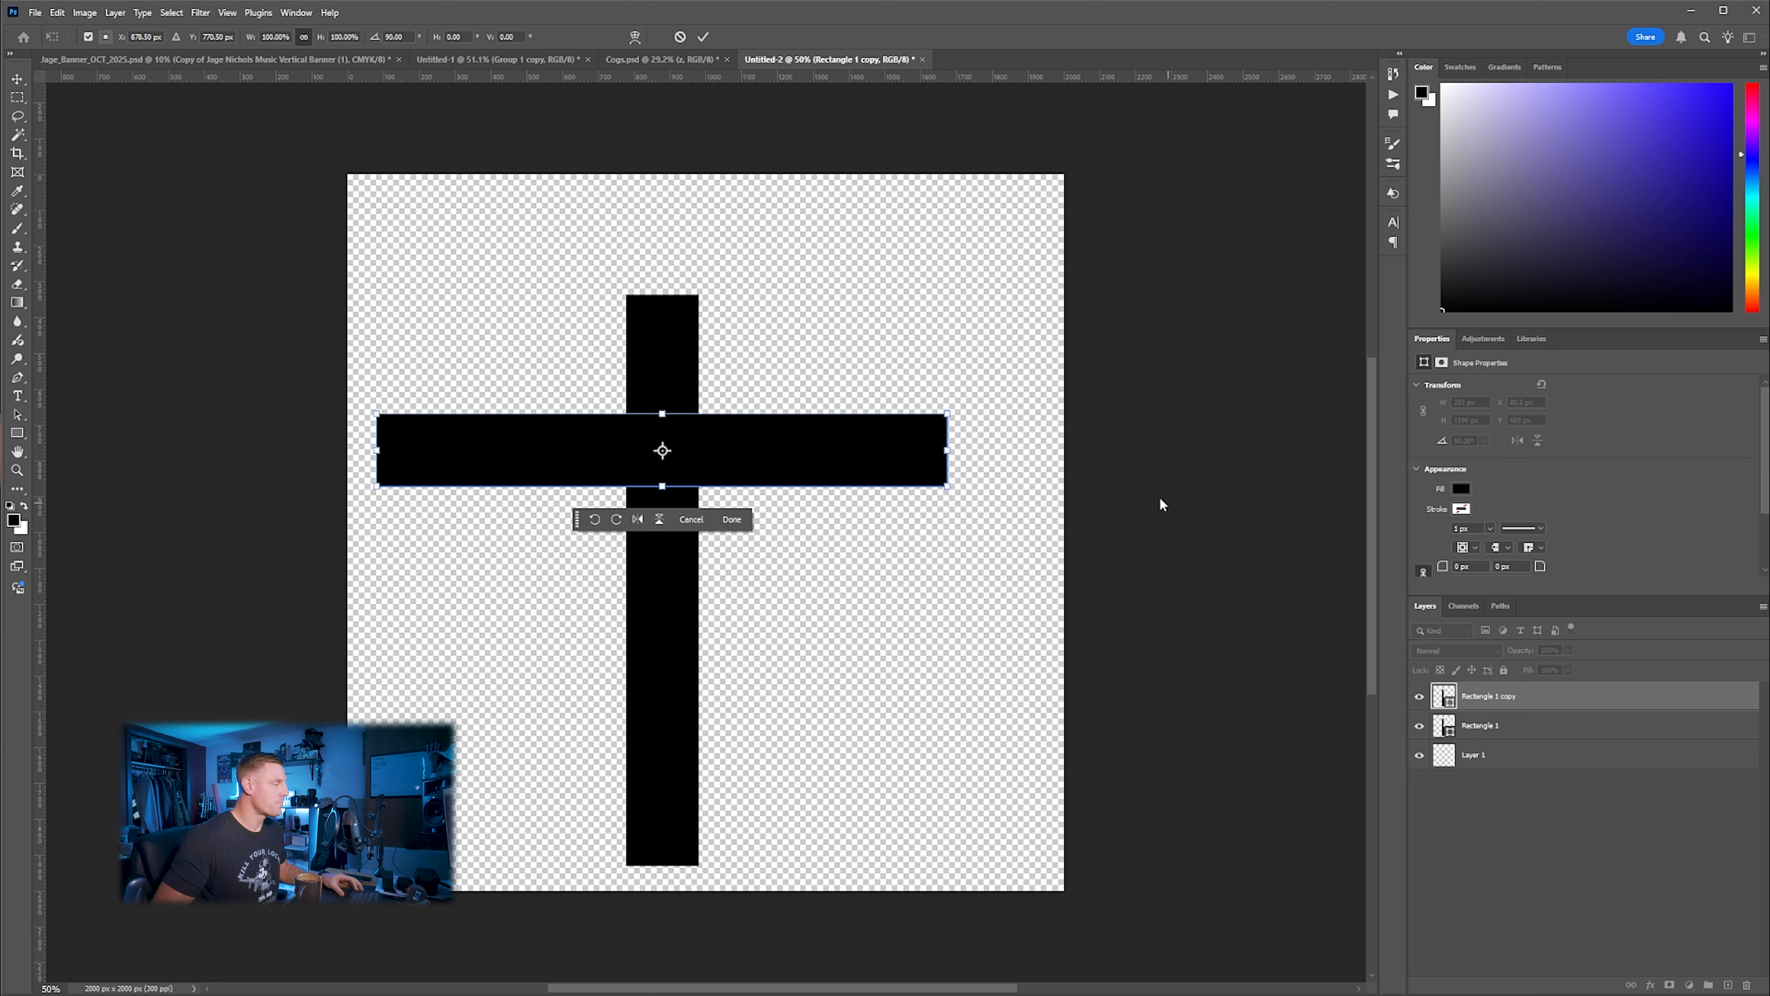
pyautogui.moveTo(947, 450); pyautogui.dragTo(976, 485)
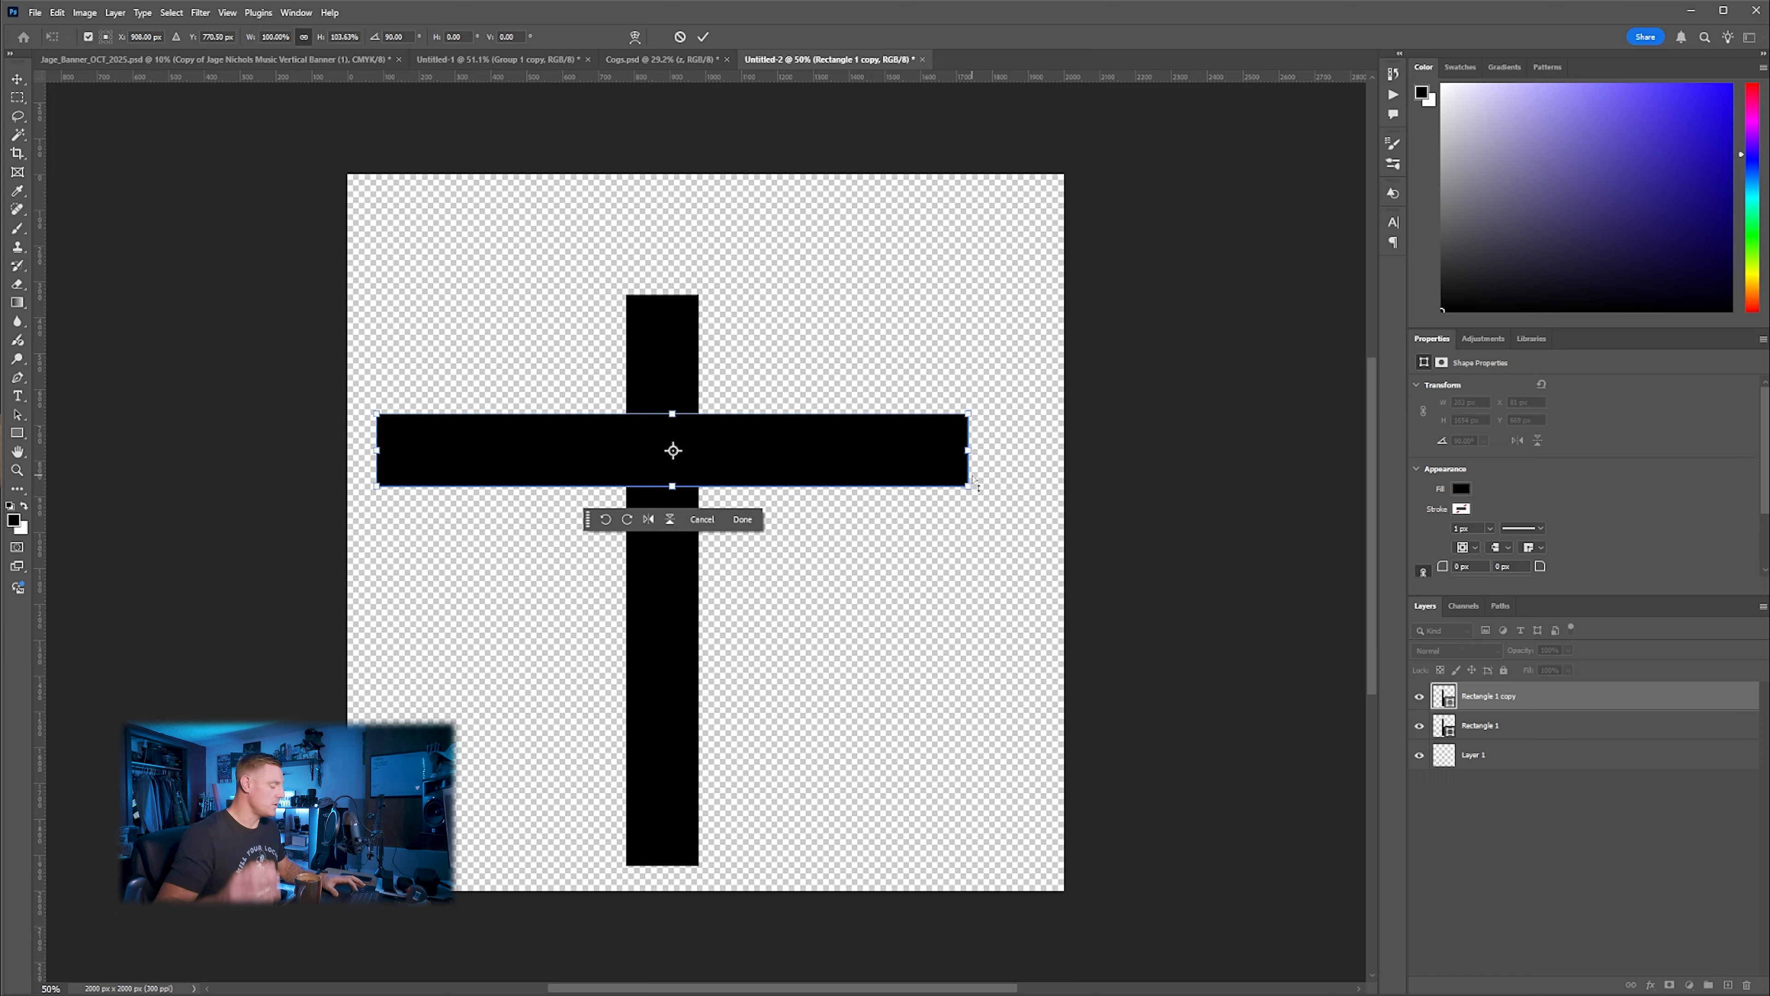
pyautogui.hotkey('ctrl', 'z')
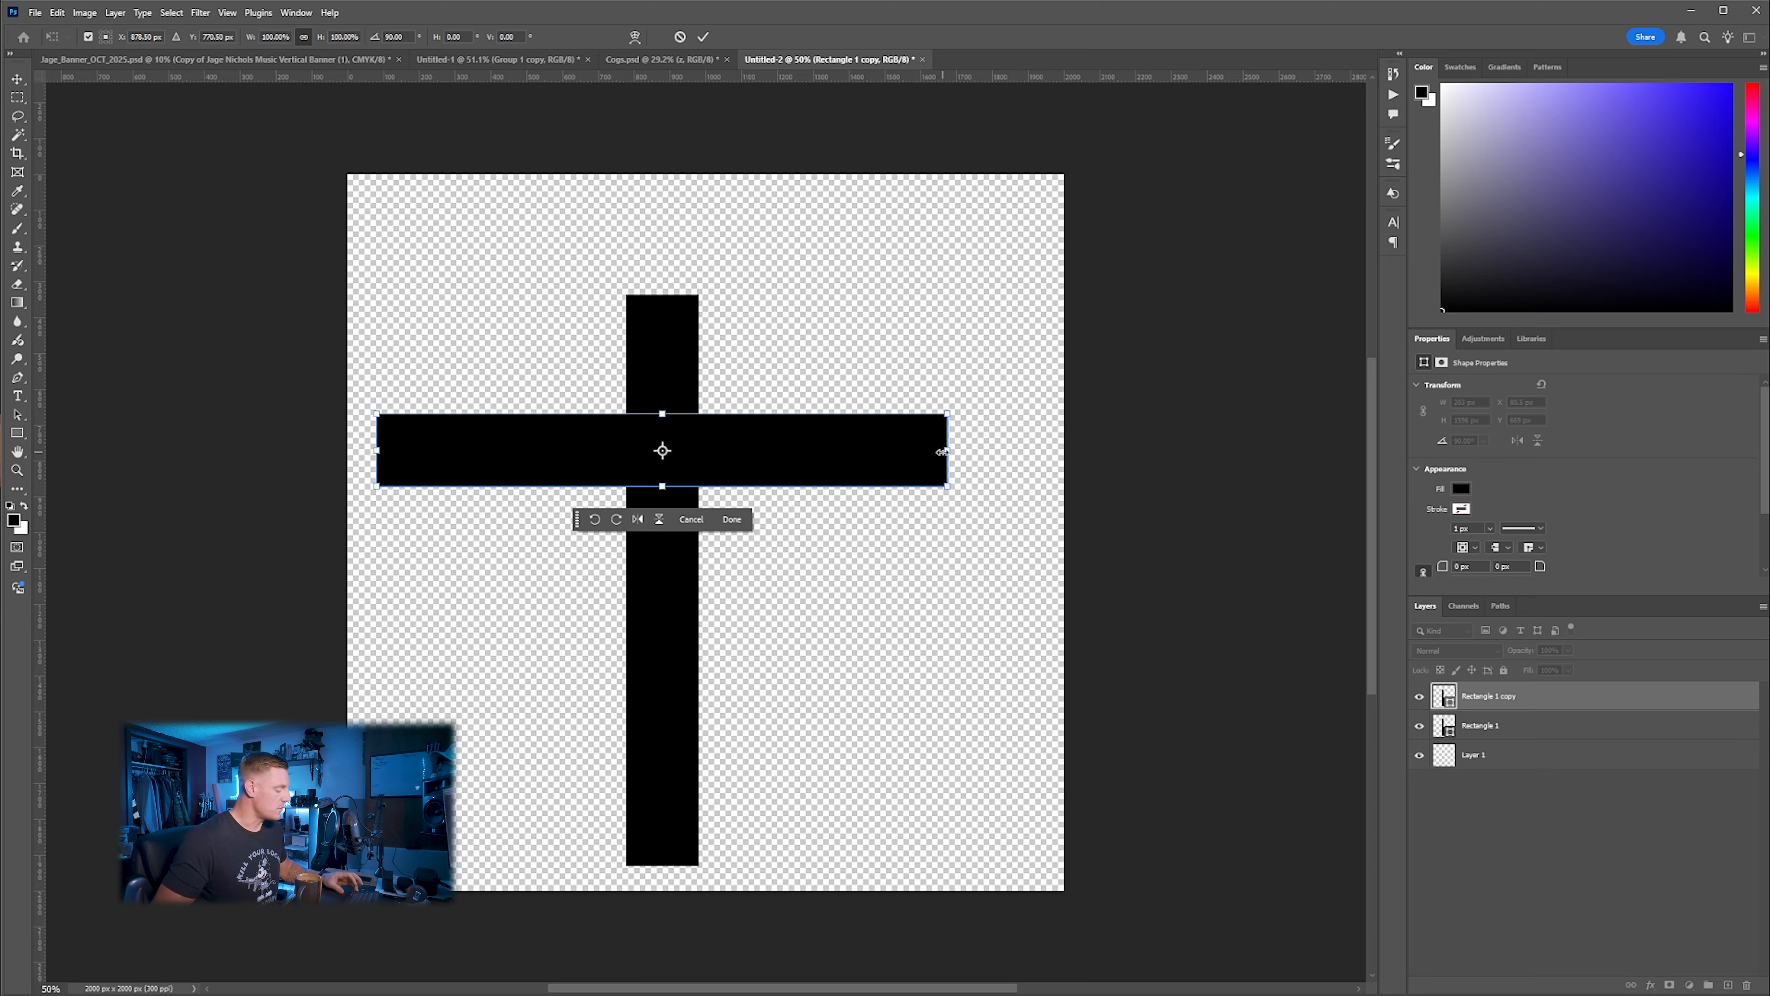
pyautogui.moveTo(948, 450); pyautogui.dragTo(823, 453)
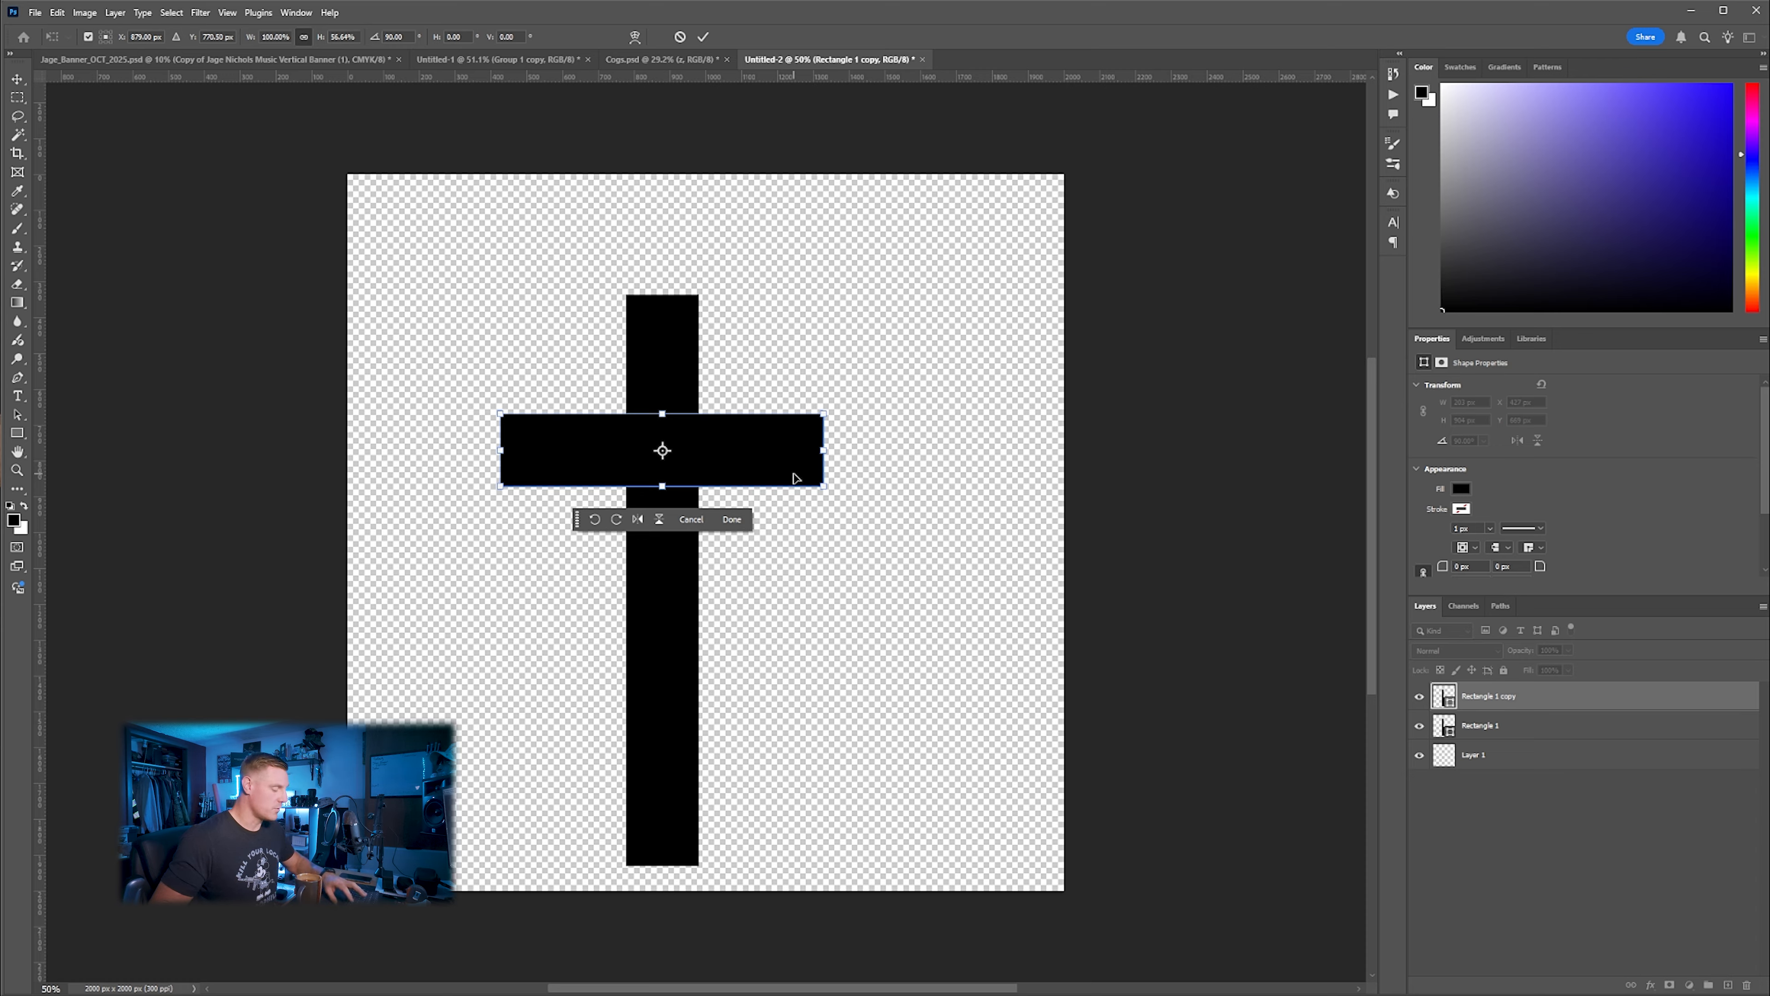
pyautogui.press('Return')
# Merge the upright and crossbar rectangle layers into a single cross shape layer
pyautogui.click(1540, 731)
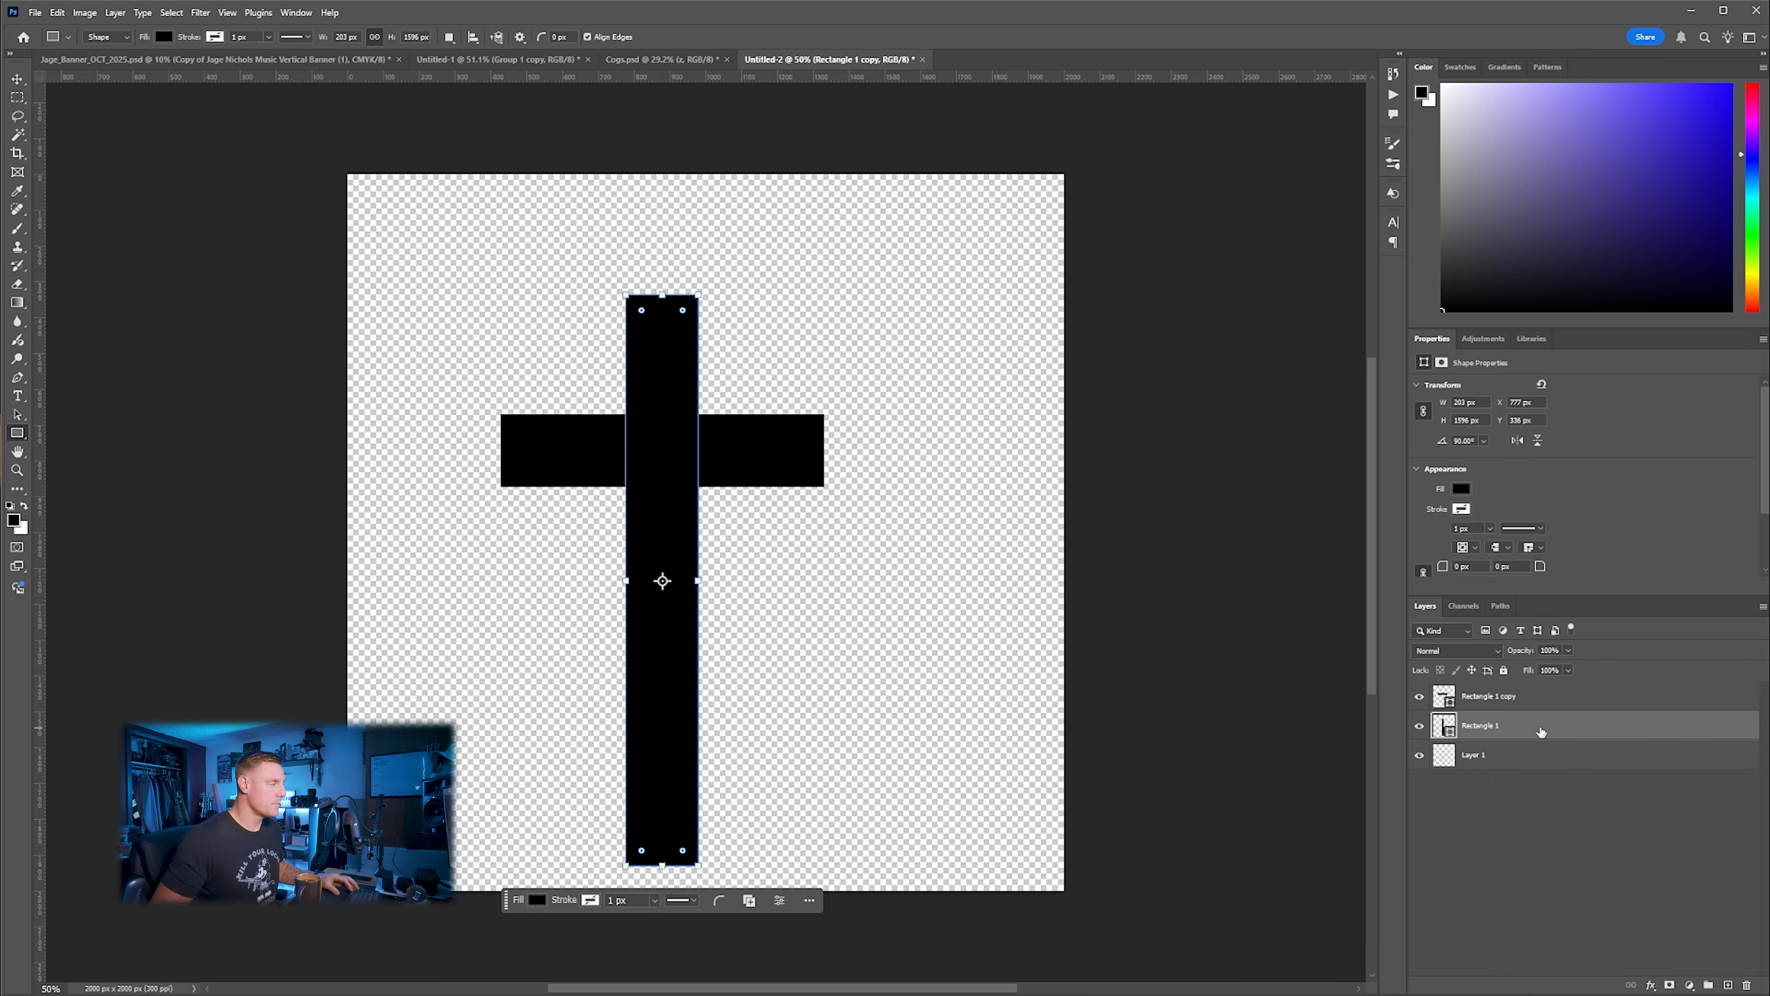
pyautogui.click(1561, 817)
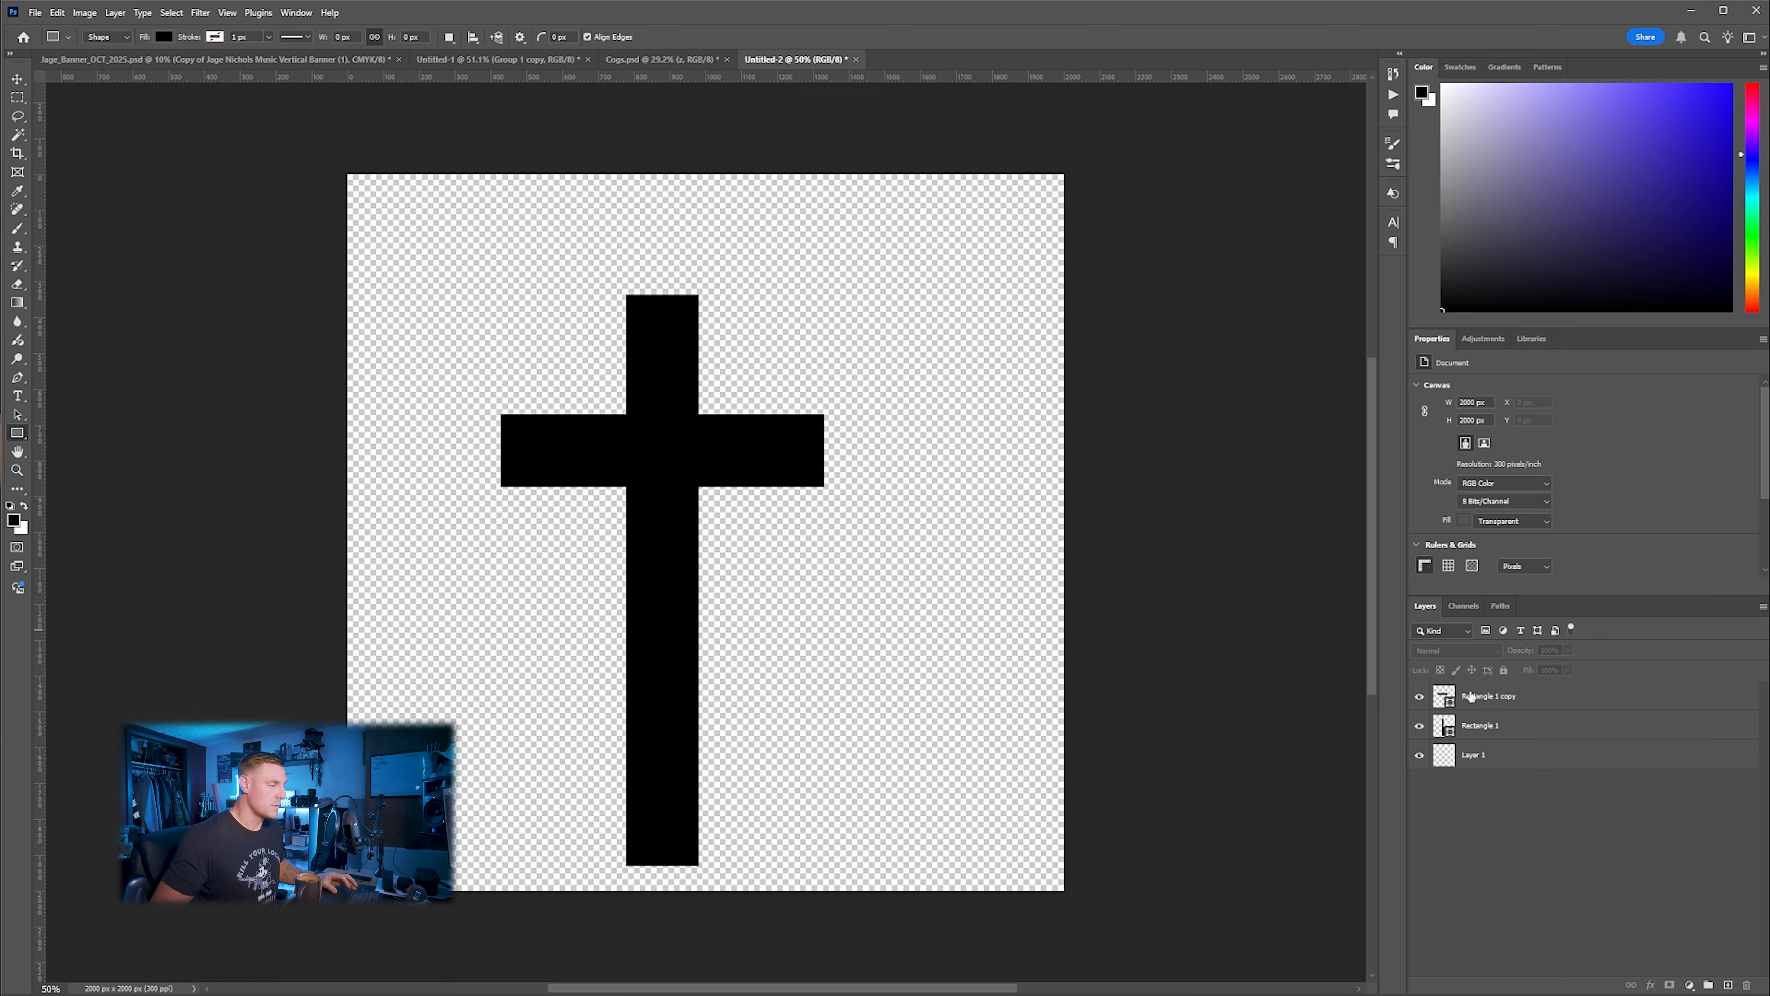
pyautogui.click(1536, 733)
pyautogui.keyDown('shift'); pyautogui.click(1551, 699); pyautogui.keyUp('shift')
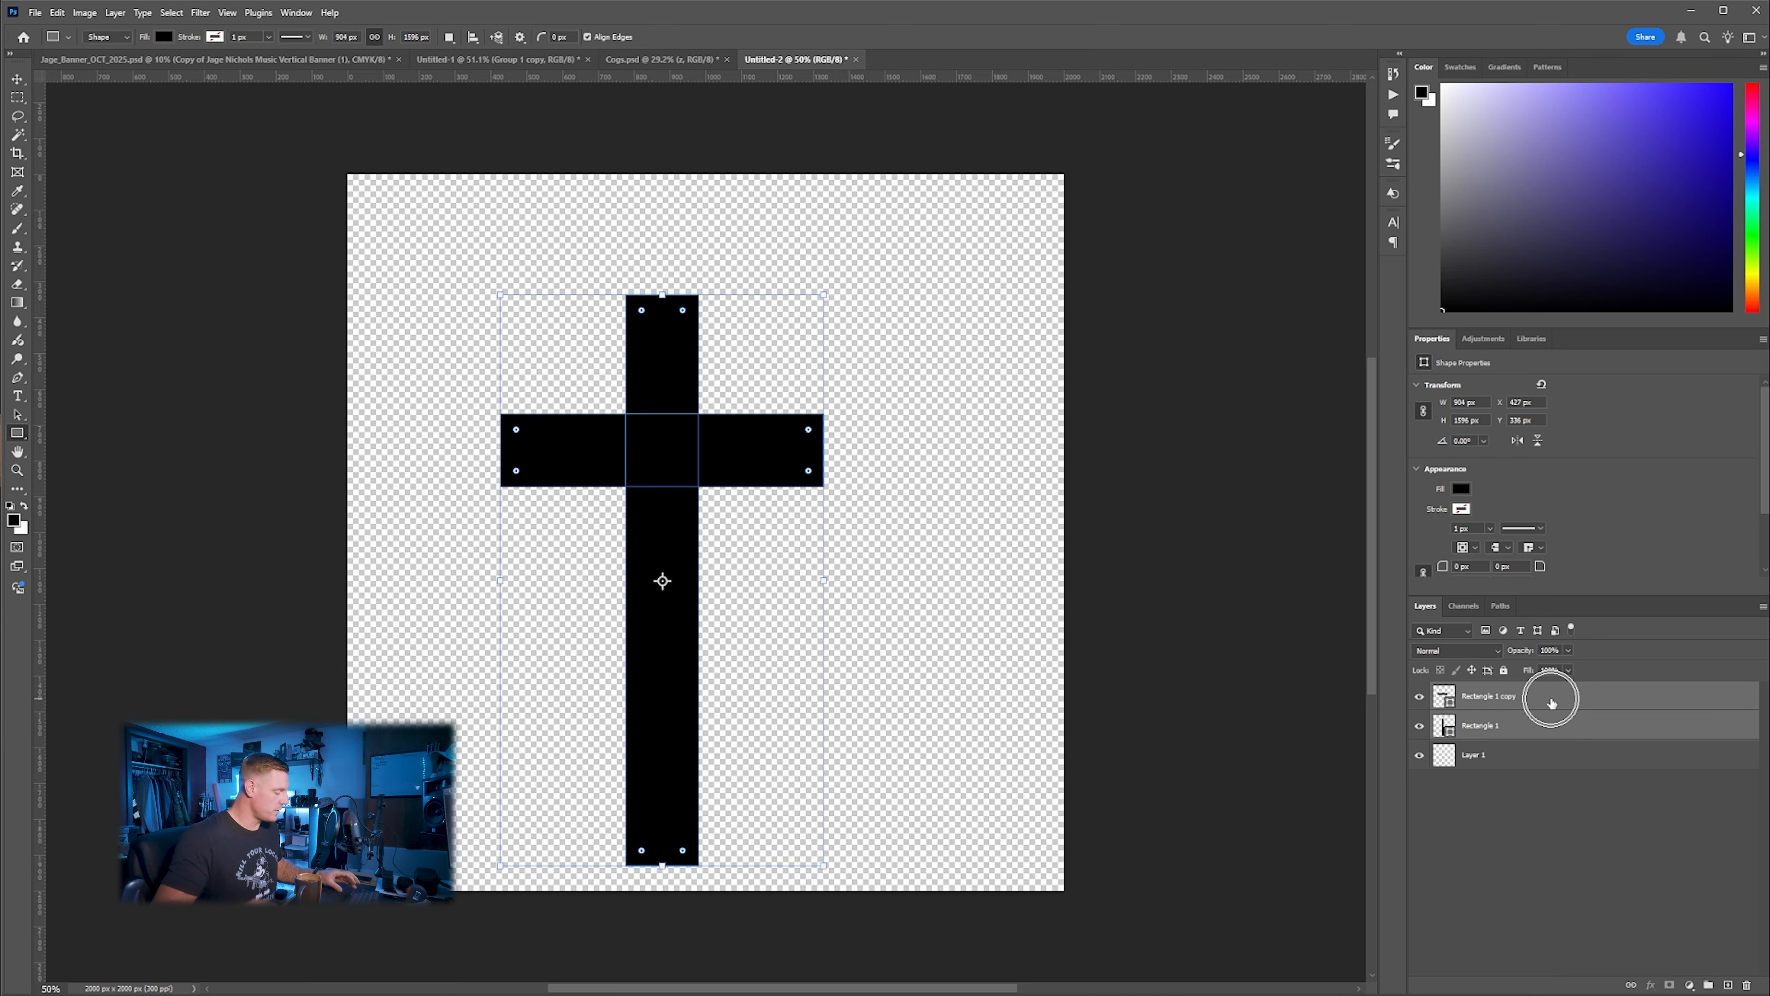
pyautogui.hotkey('ctrl', 'e')
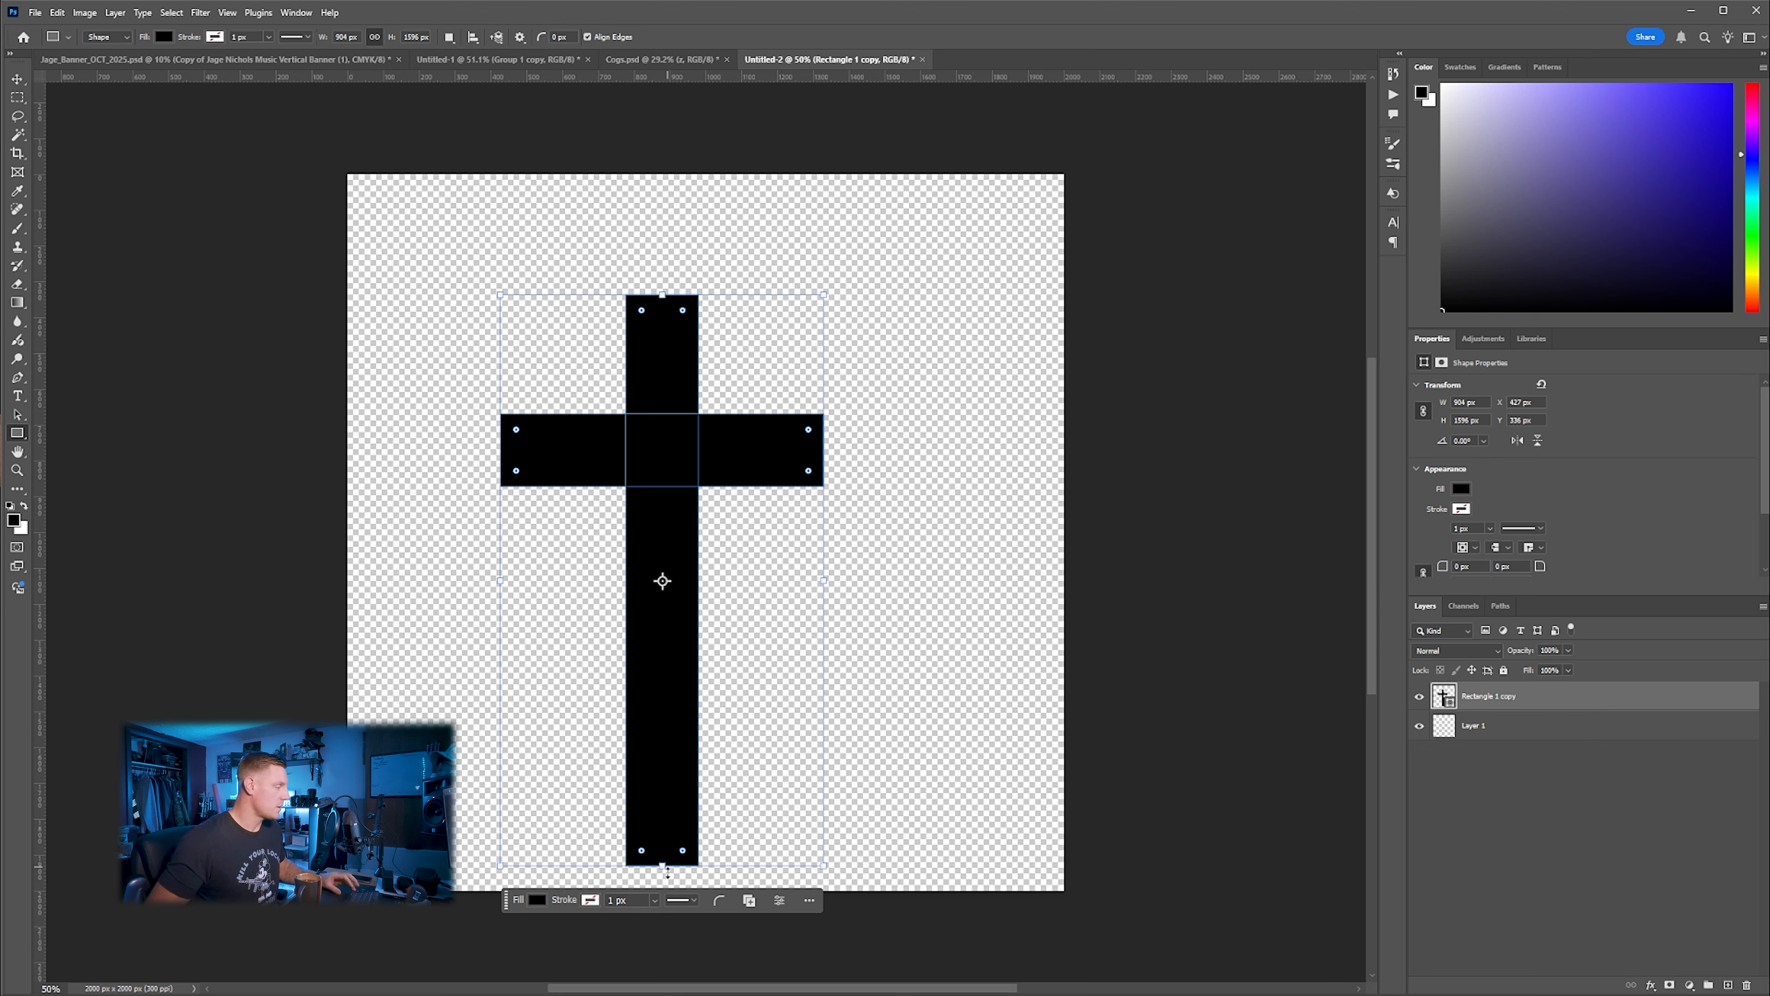
# Scale the cross proportionally to about 421 × 744 px and move it to the centre of the canvas
pyautogui.moveTo(662, 864); pyautogui.dragTo(644, 560)
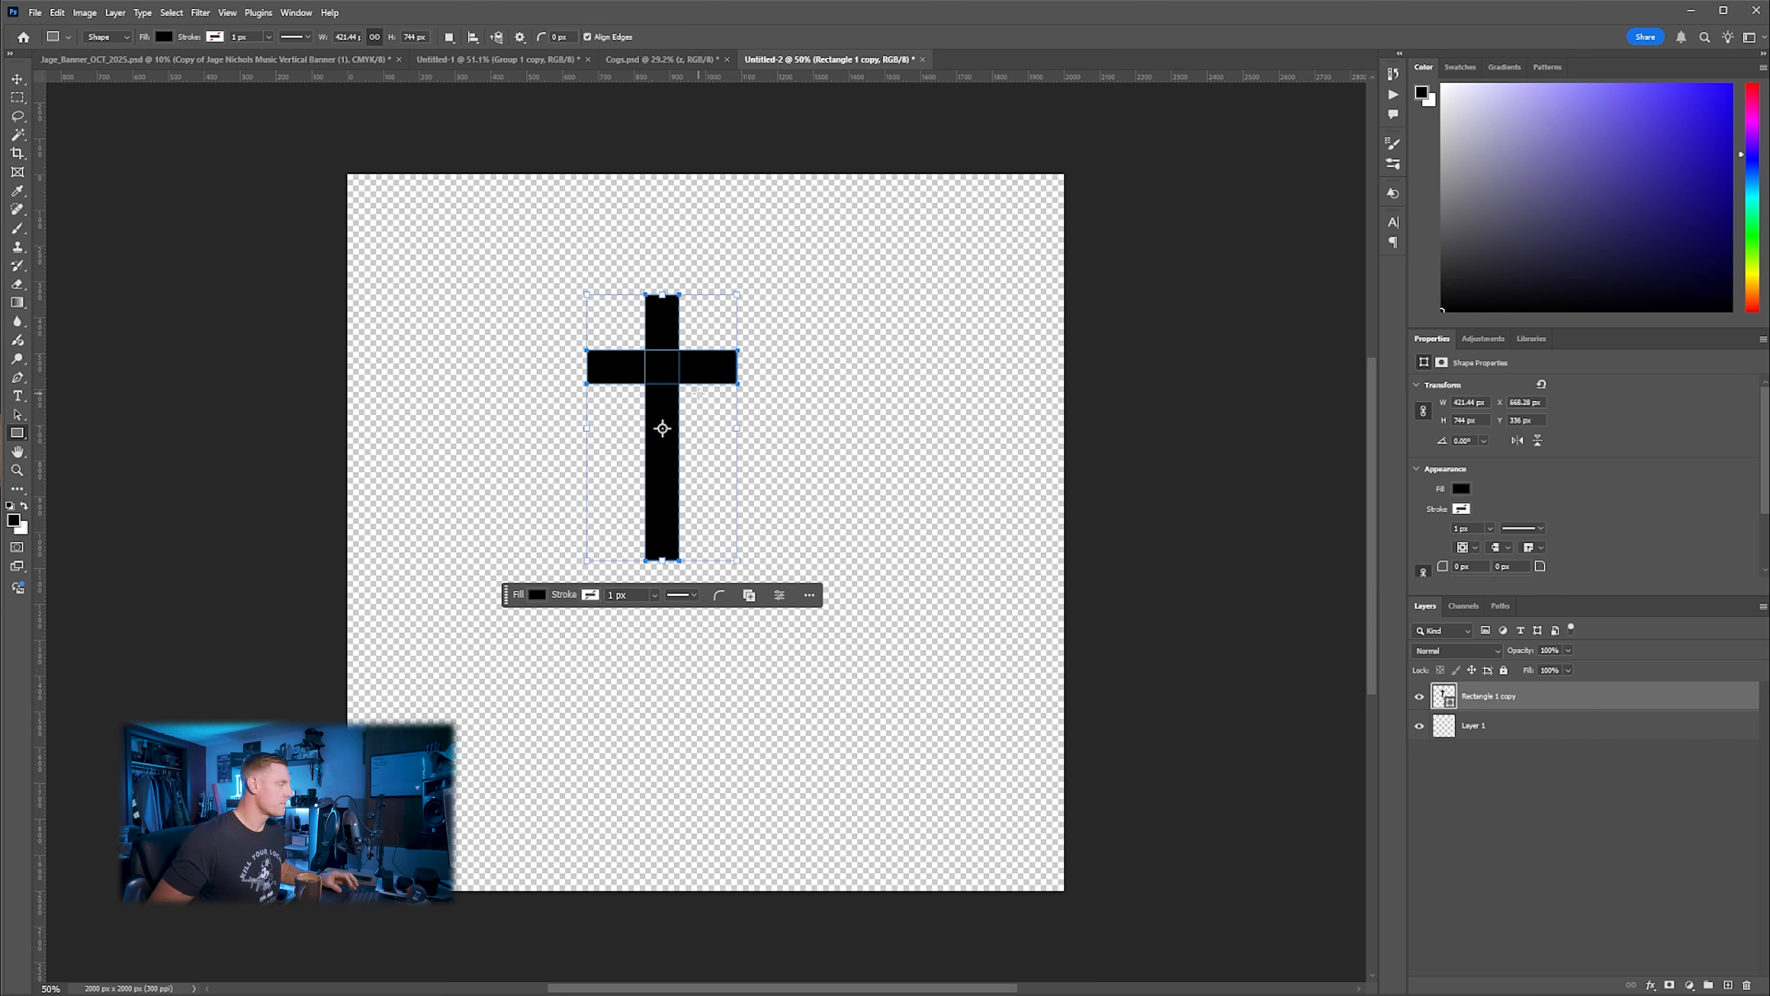
pyautogui.press('v')
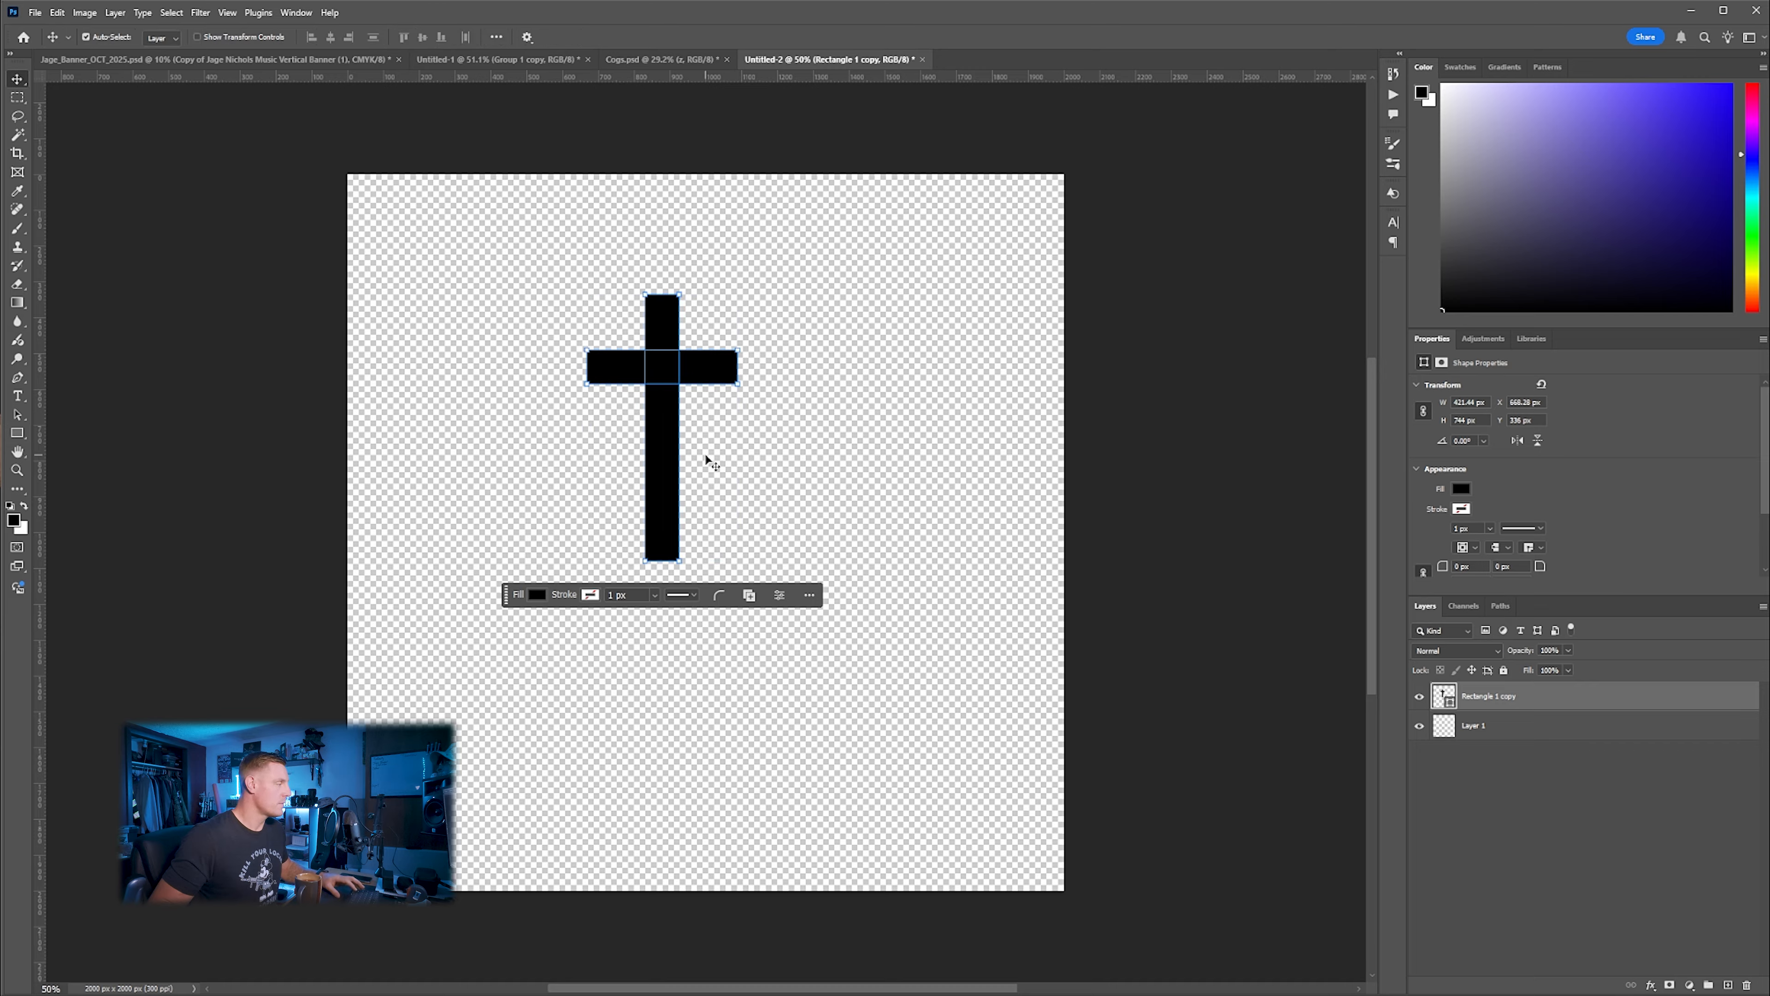
pyautogui.click(667, 469)
pyautogui.moveTo(668, 469); pyautogui.dragTo(707, 566)
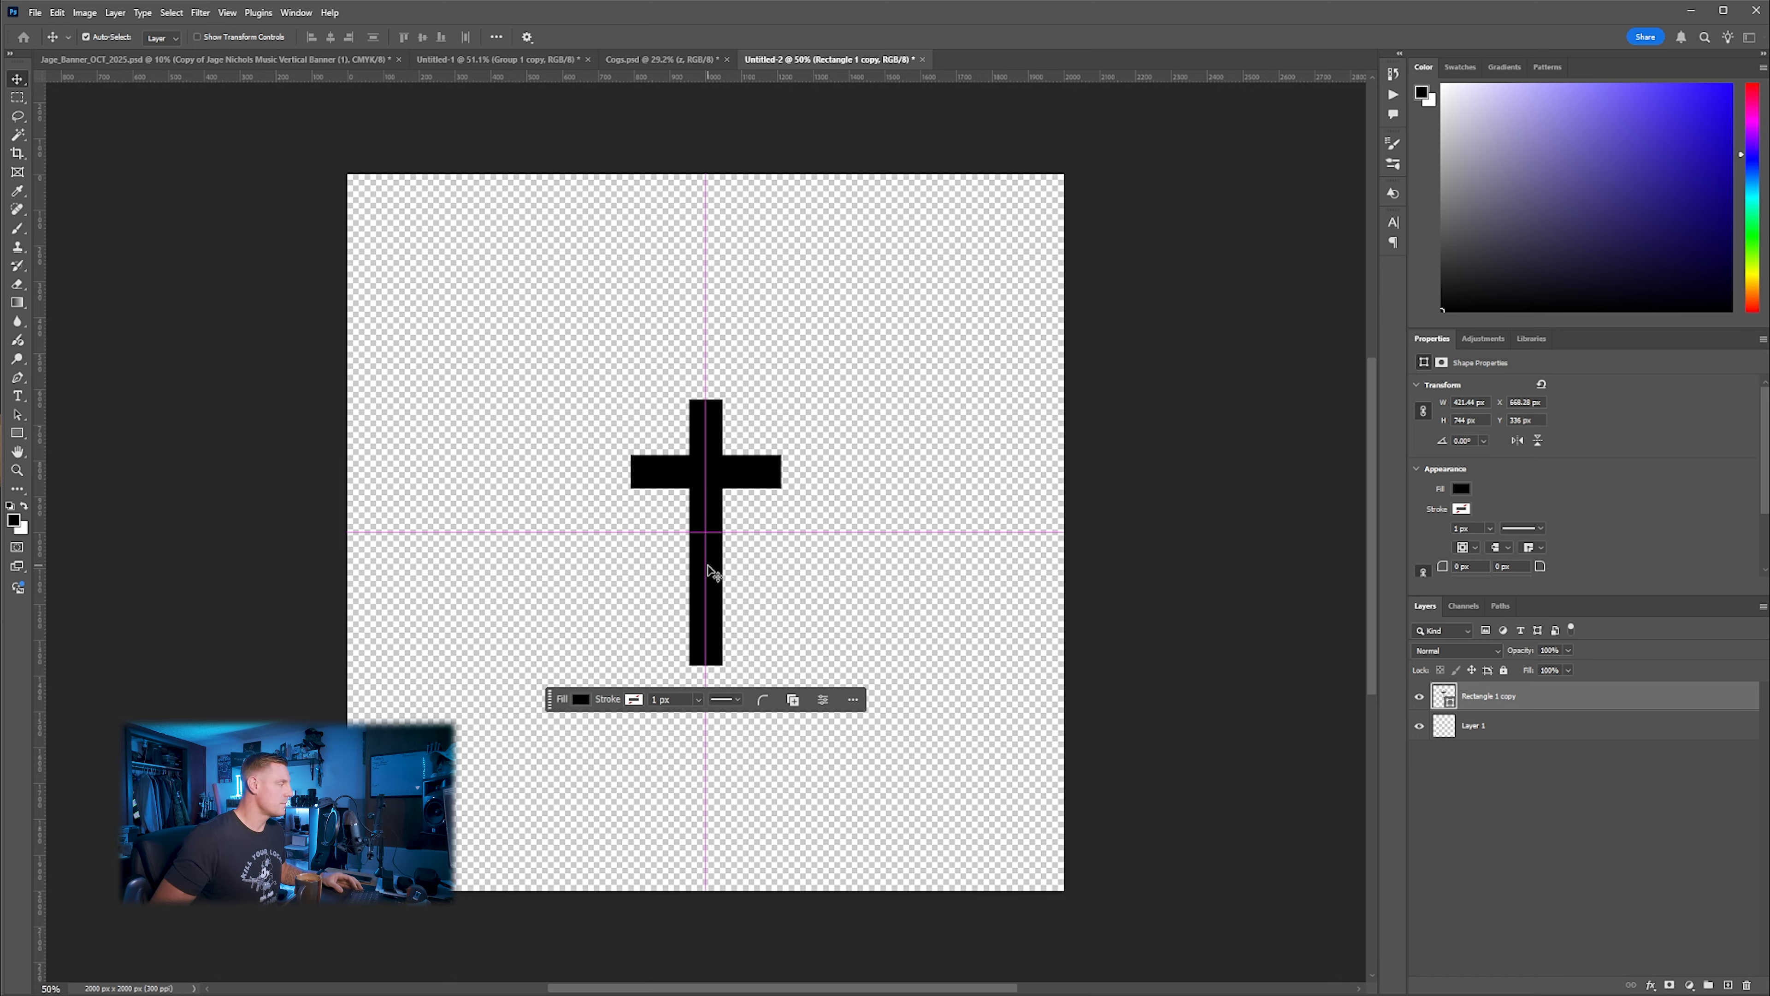
pyautogui.click(1562, 821)
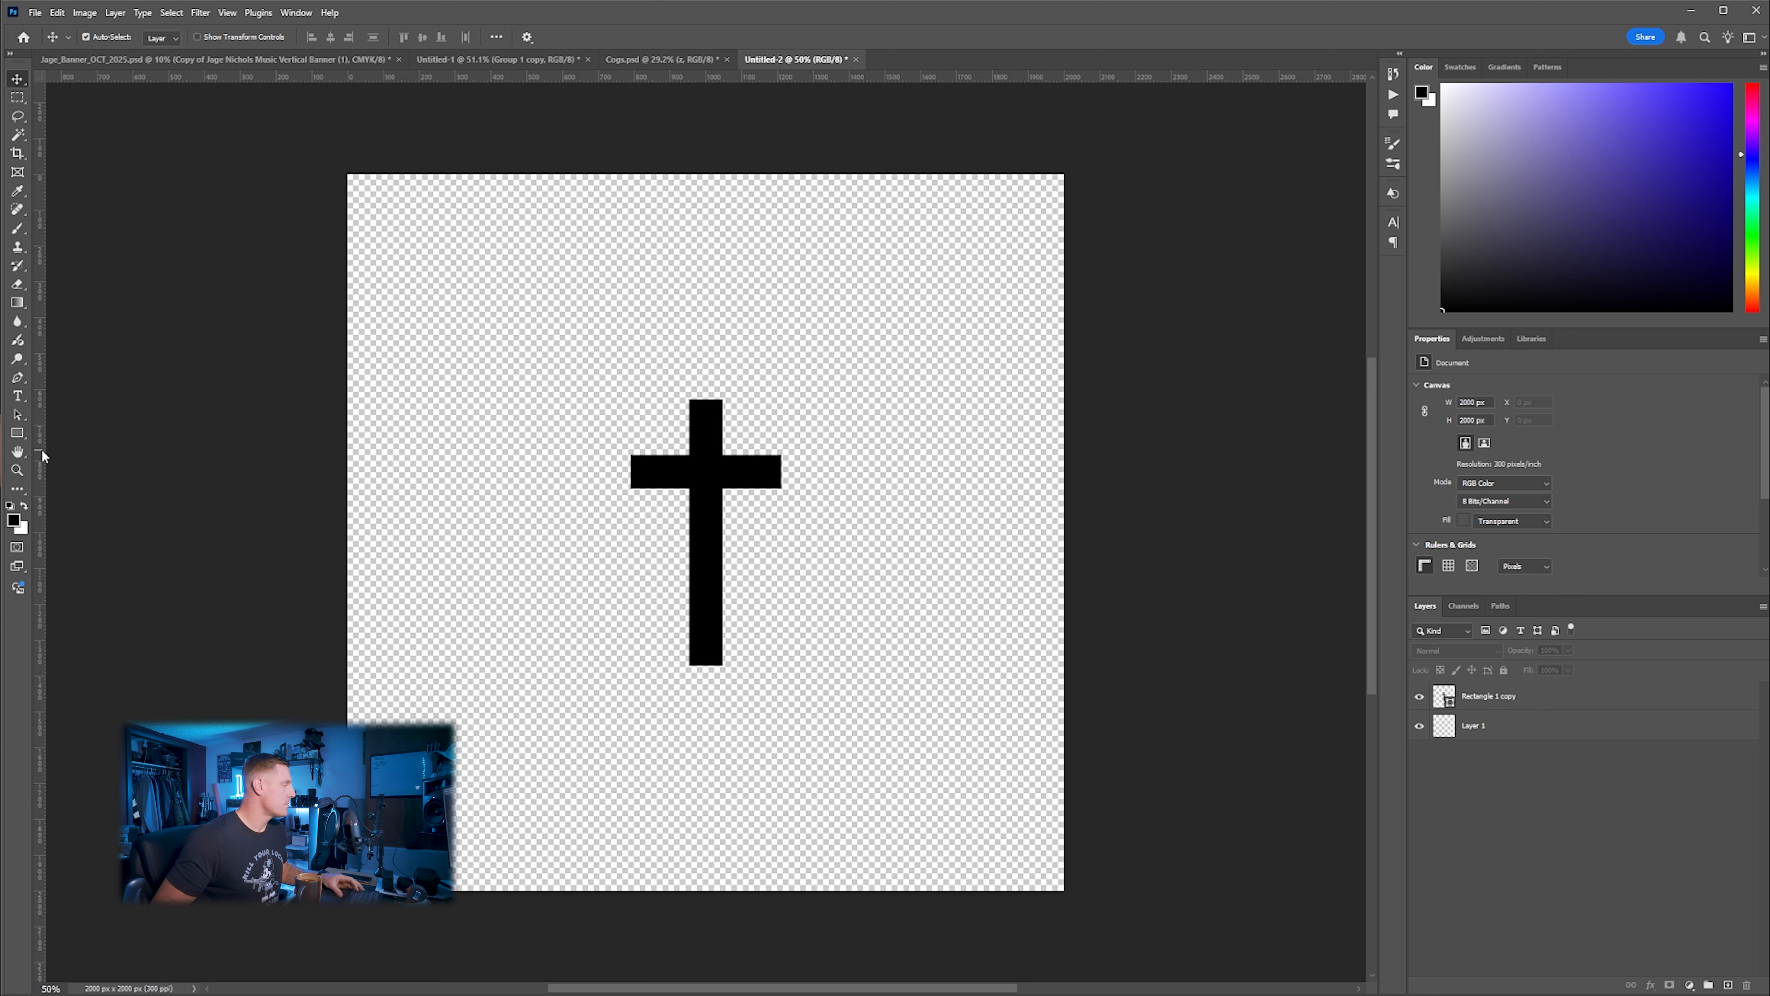
# Add three vertical and three horizontal guides that divide the canvas into a grid of four equal columns and rows
pyautogui.moveTo(42, 455); pyautogui.dragTo(528, 493)
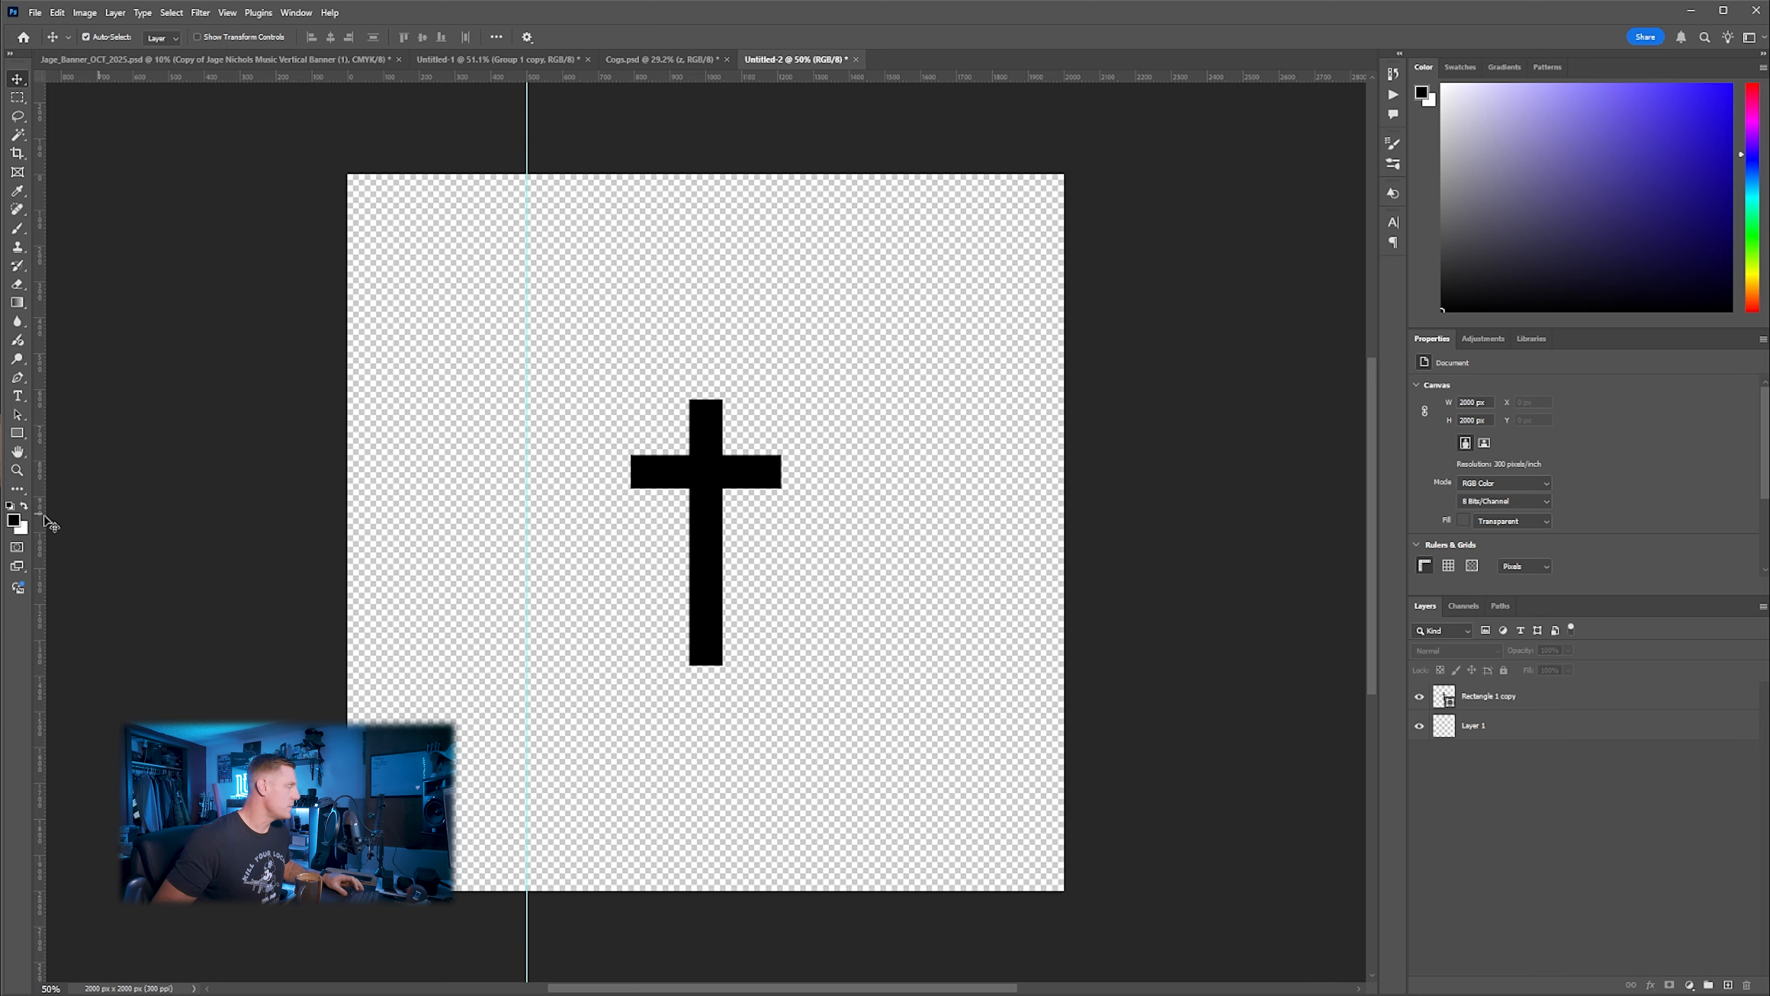
pyautogui.moveTo(38, 524); pyautogui.dragTo(706, 557)
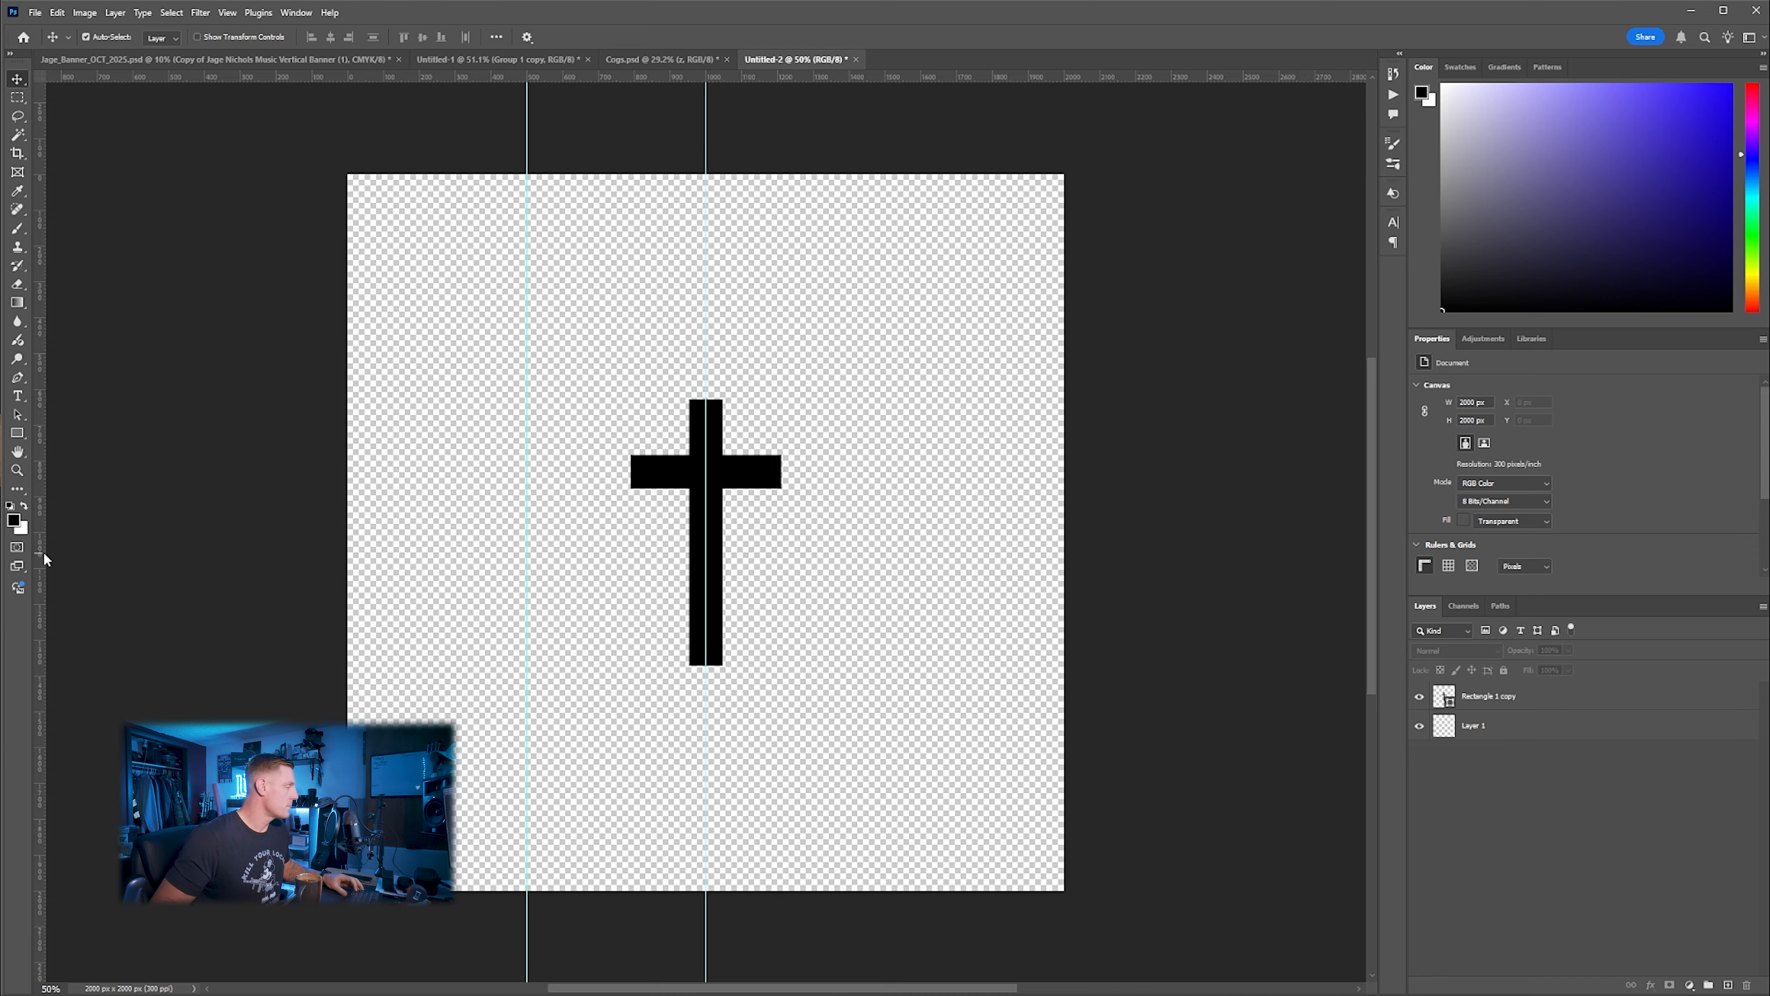
pyautogui.moveTo(41, 552); pyautogui.dragTo(885, 579)
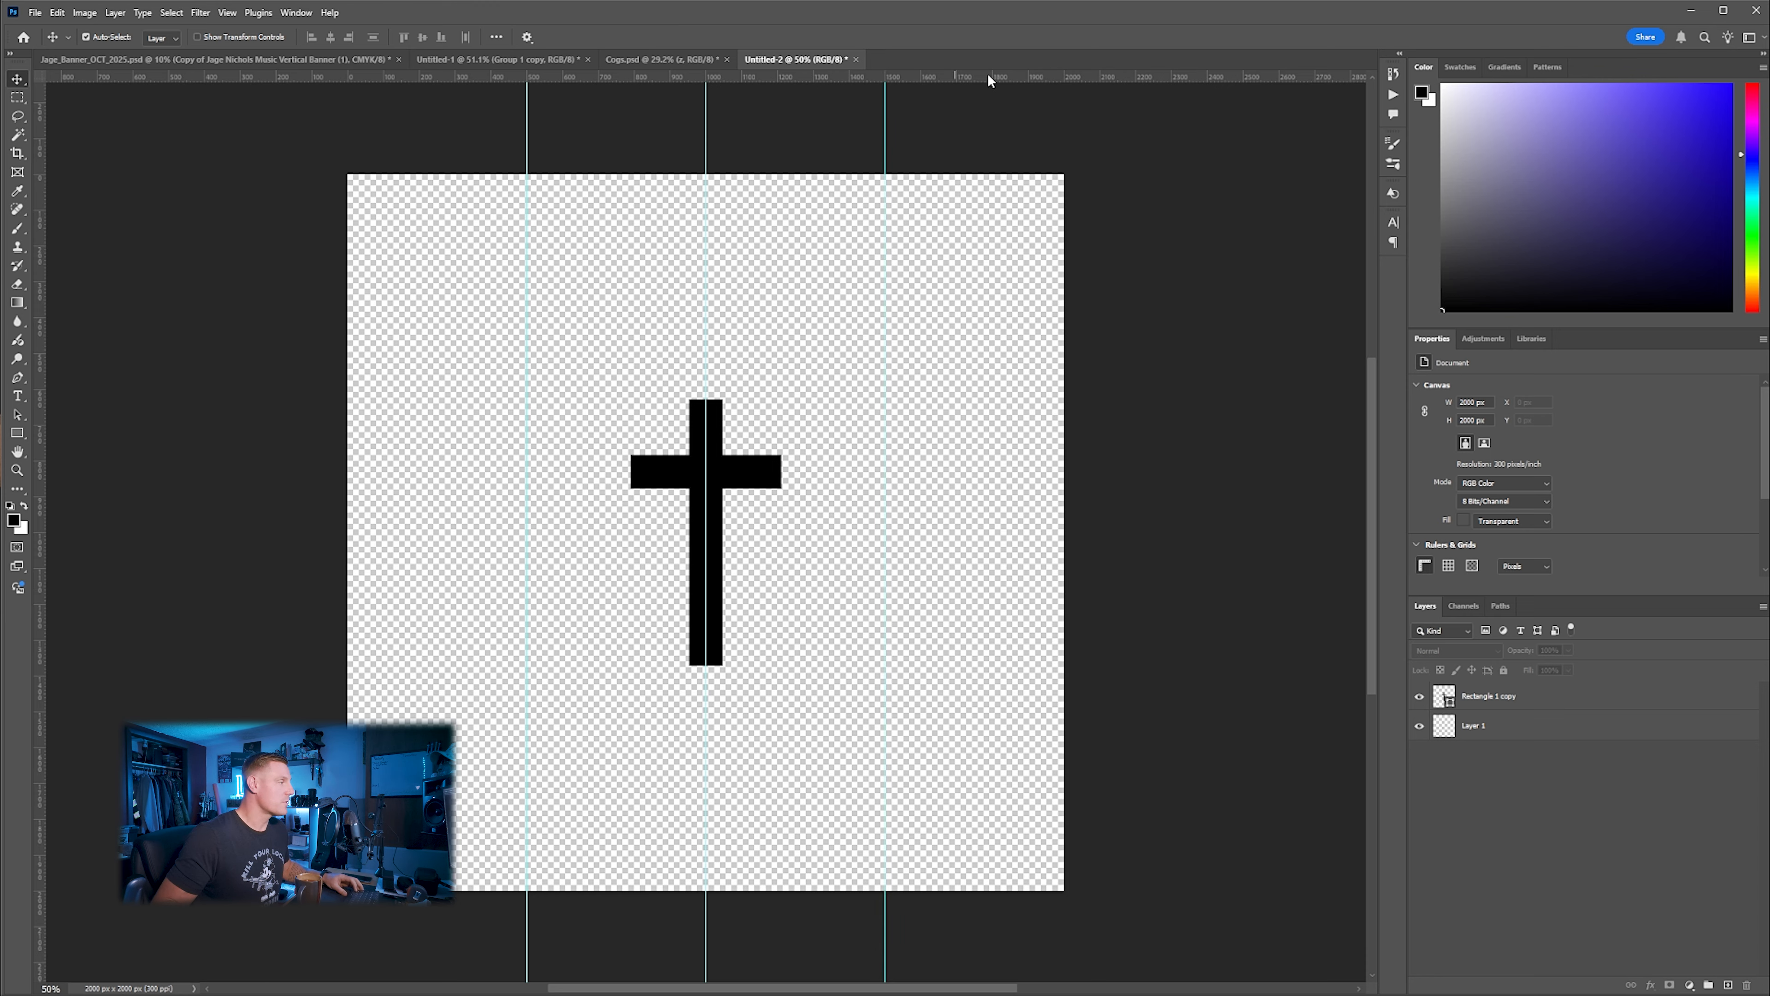
pyautogui.moveTo(988, 73); pyautogui.dragTo(1111, 711)
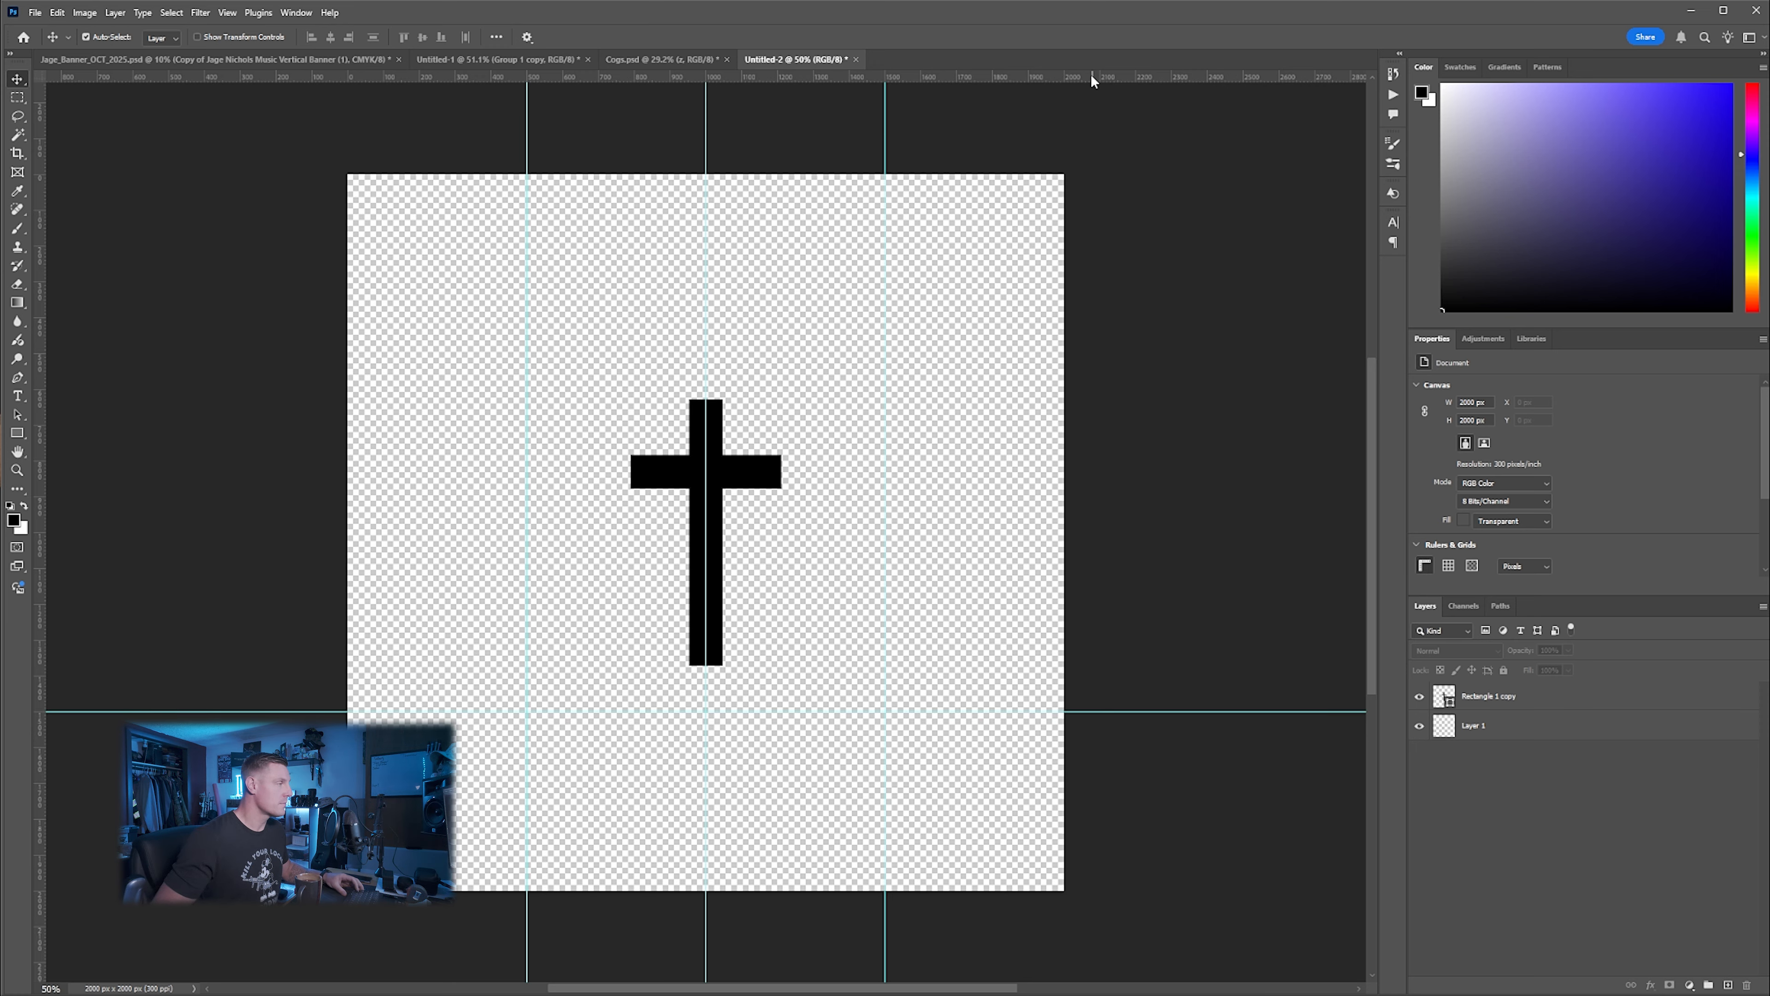
pyautogui.moveTo(1091, 74); pyautogui.dragTo(1119, 532)
pyautogui.moveTo(1121, 74); pyautogui.dragTo(1148, 354)
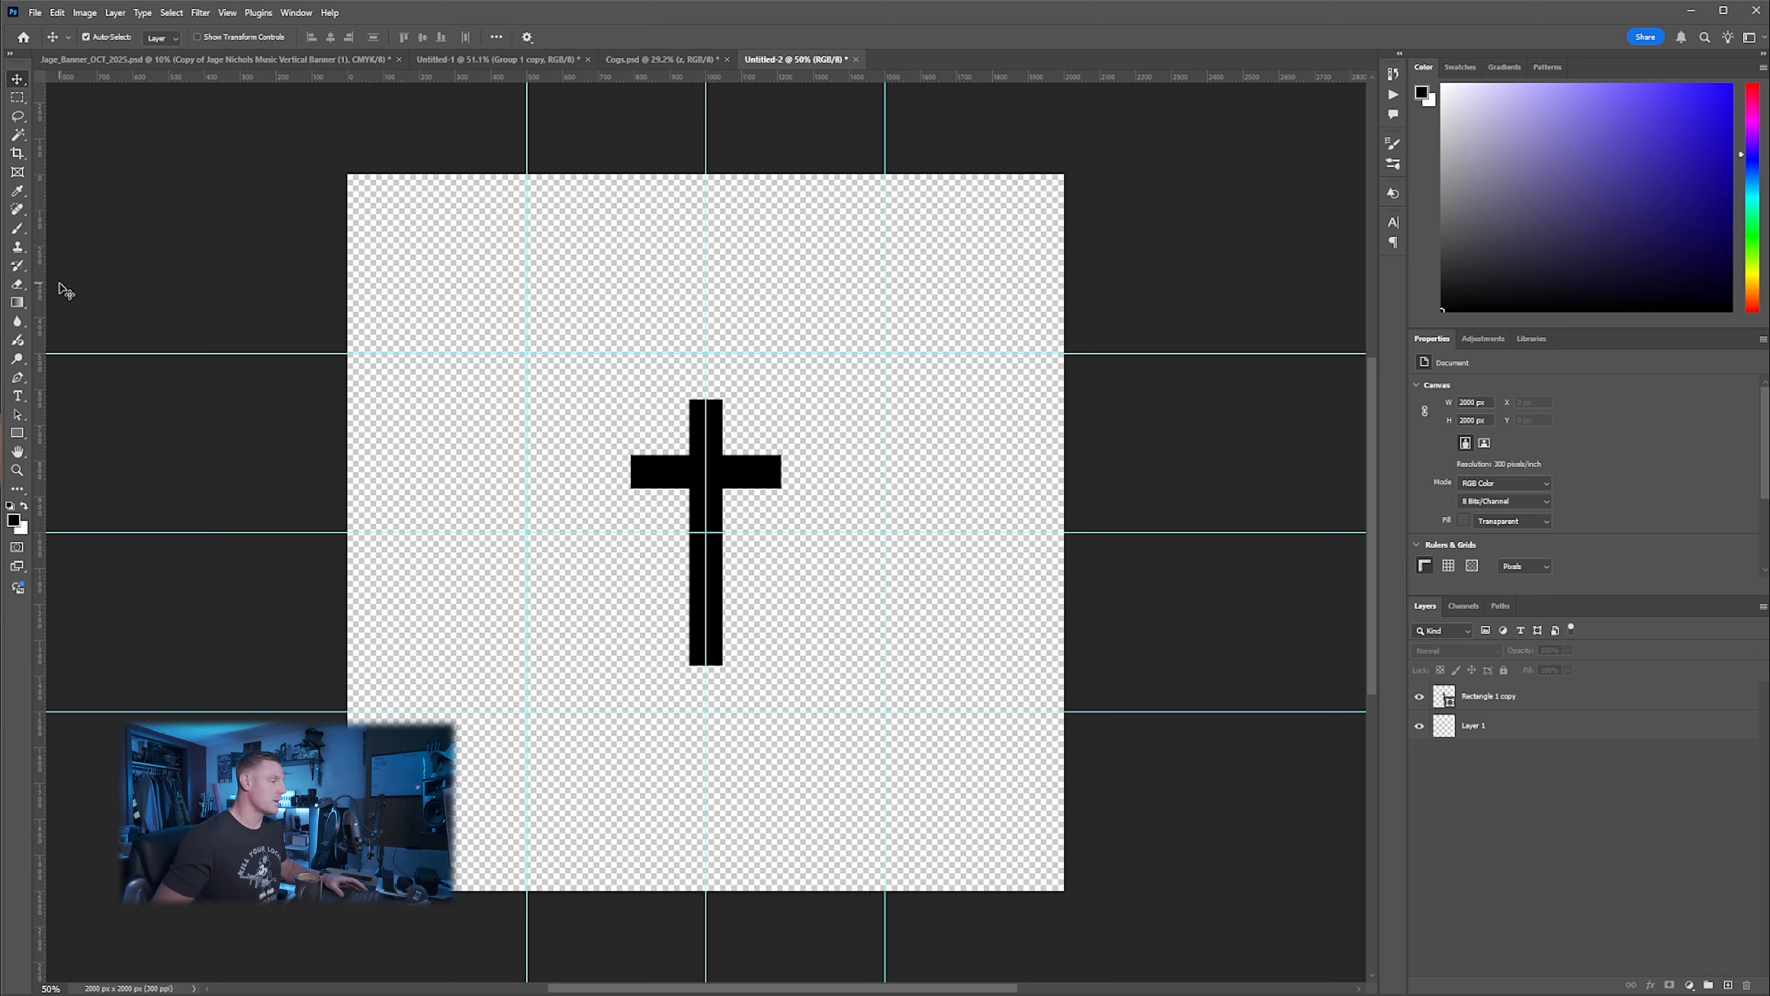
# Scale the cross to about 67.5% and place it over the lower-left guide intersection of the canvas
pyautogui.click(1596, 696)
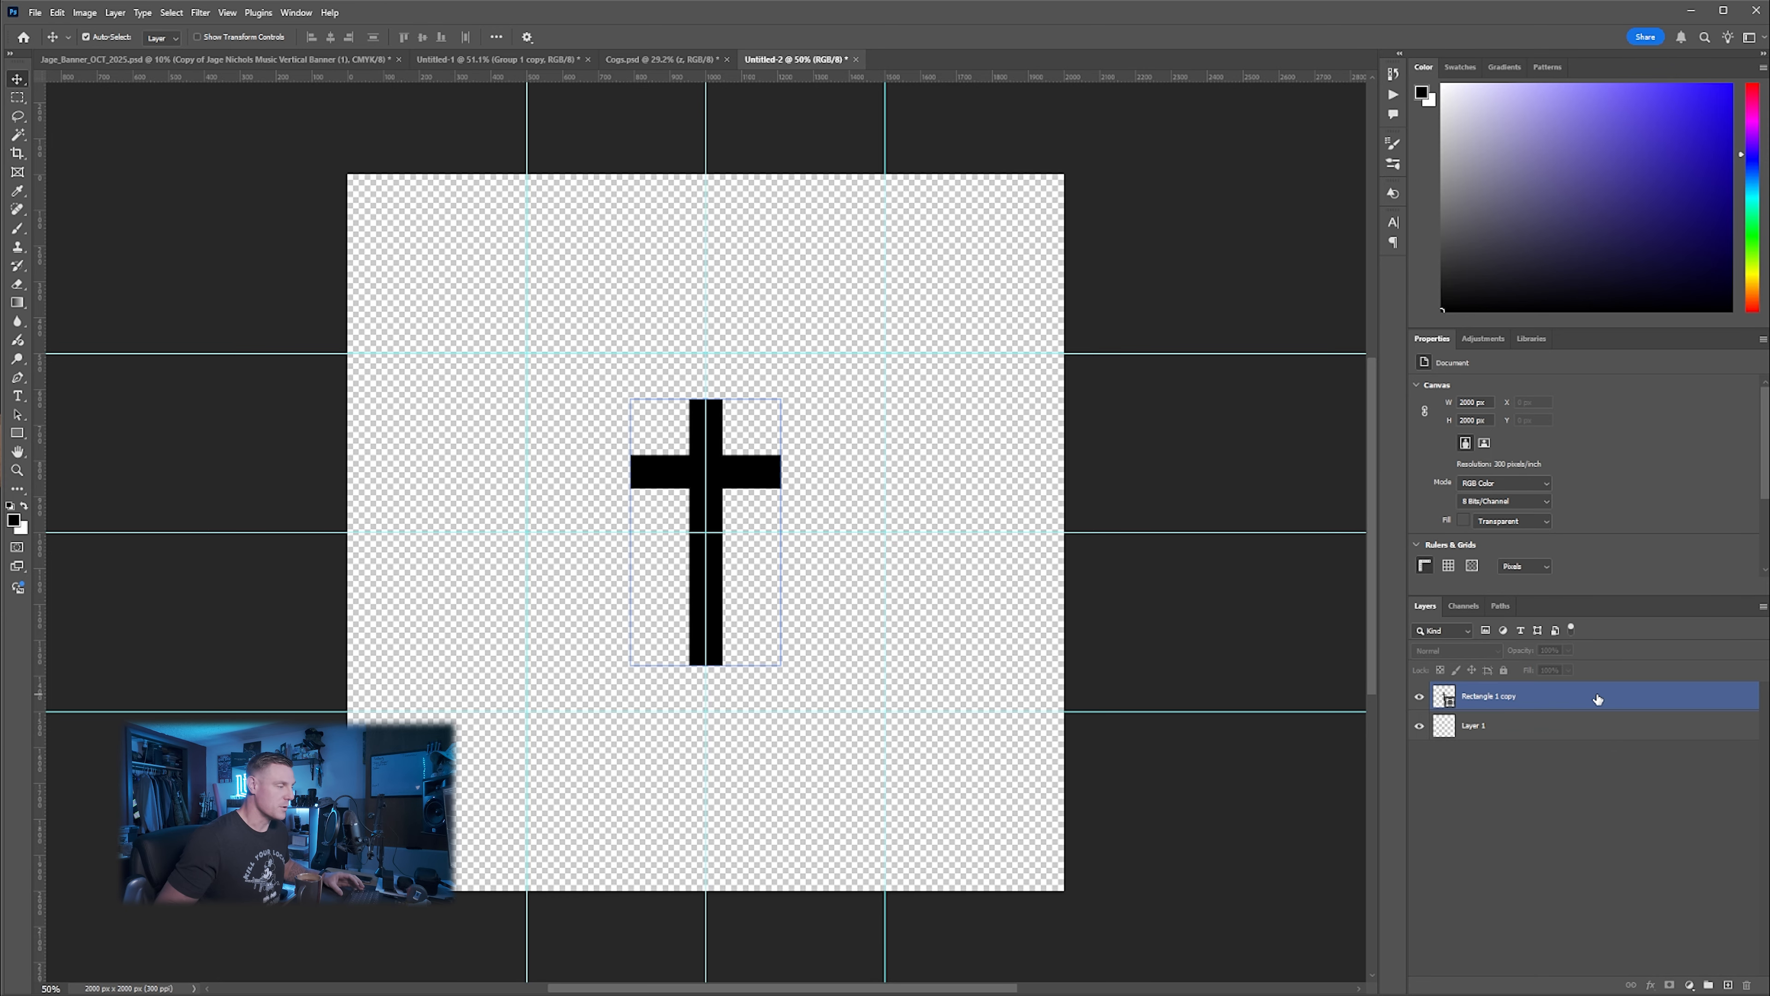
pyautogui.hotkey('ctrl', 't')
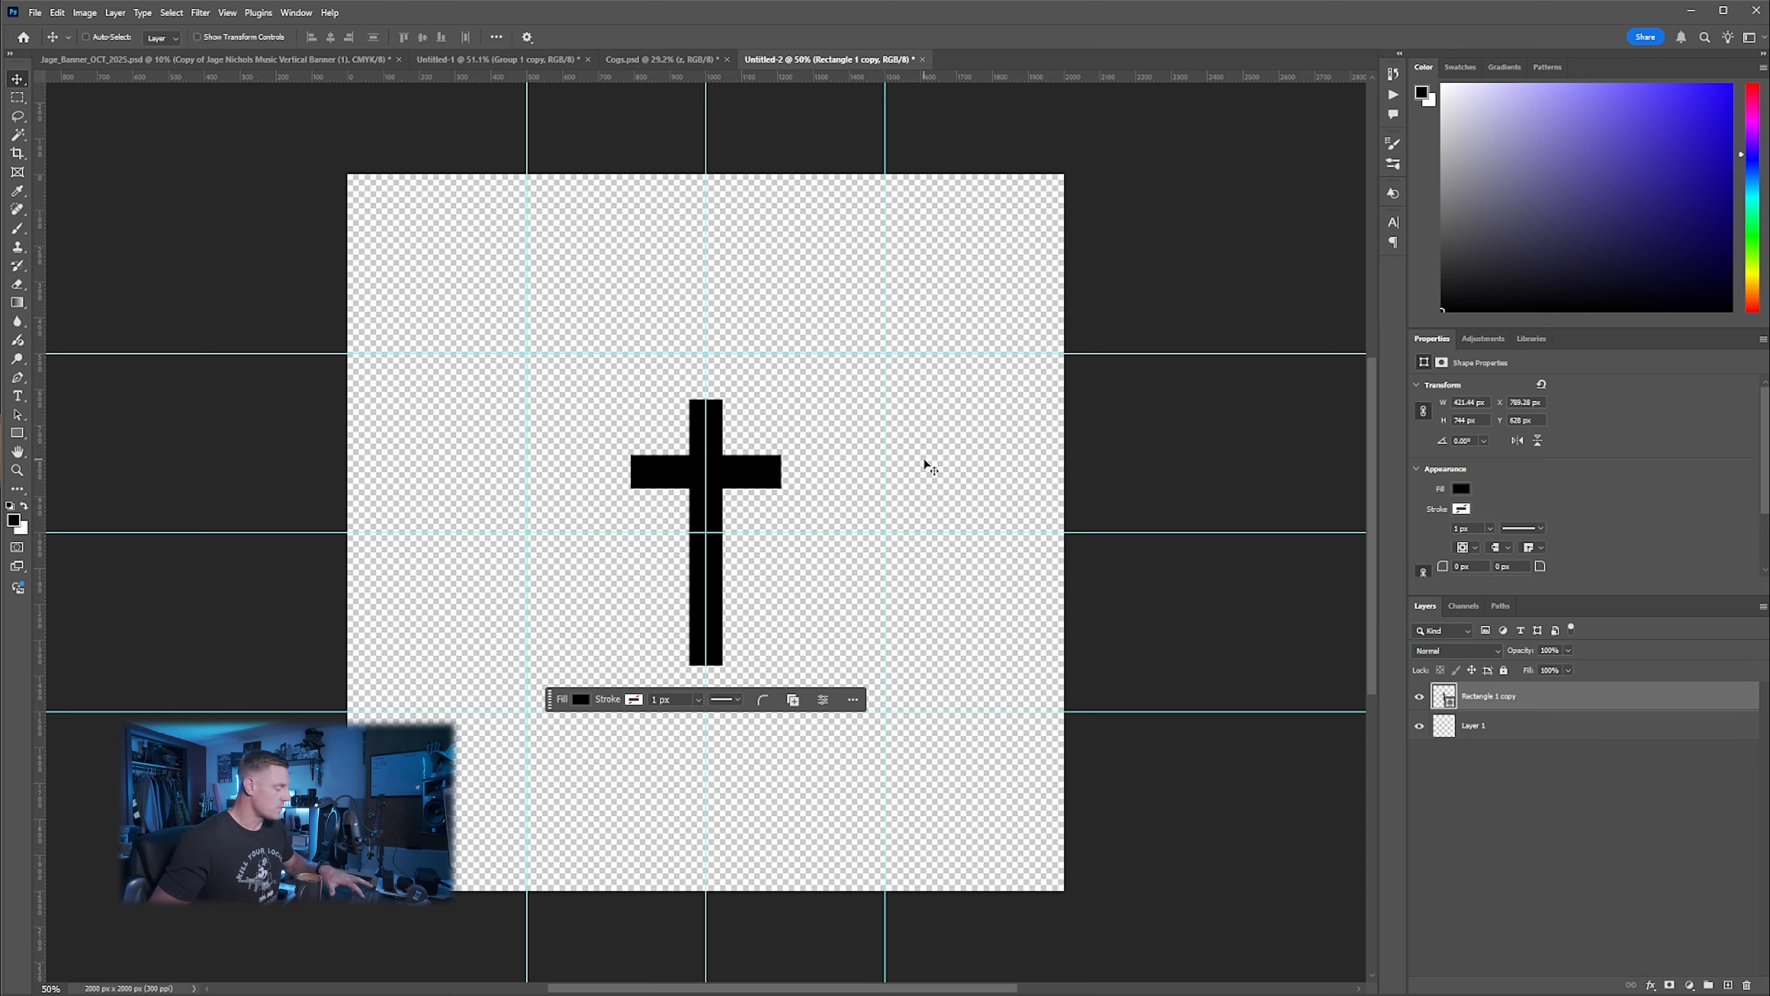
pyautogui.moveTo(705, 400); pyautogui.dragTo(705, 486)
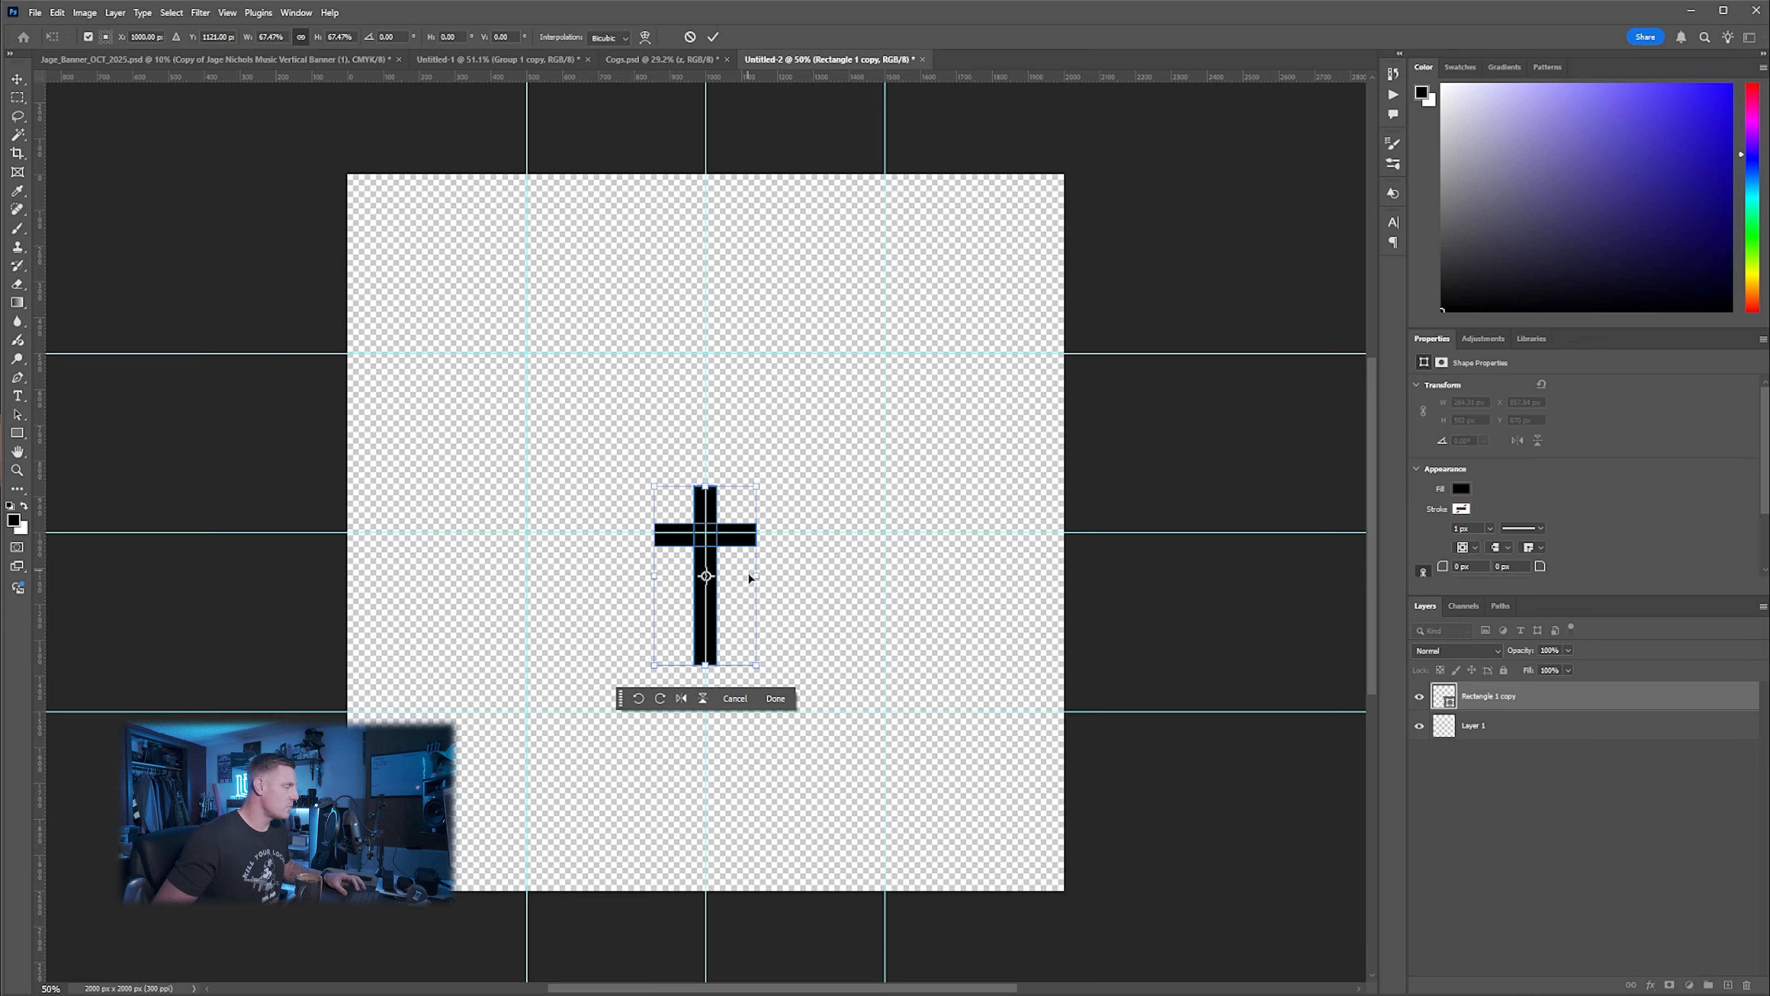
pyautogui.moveTo(739, 566); pyautogui.dragTo(704, 615)
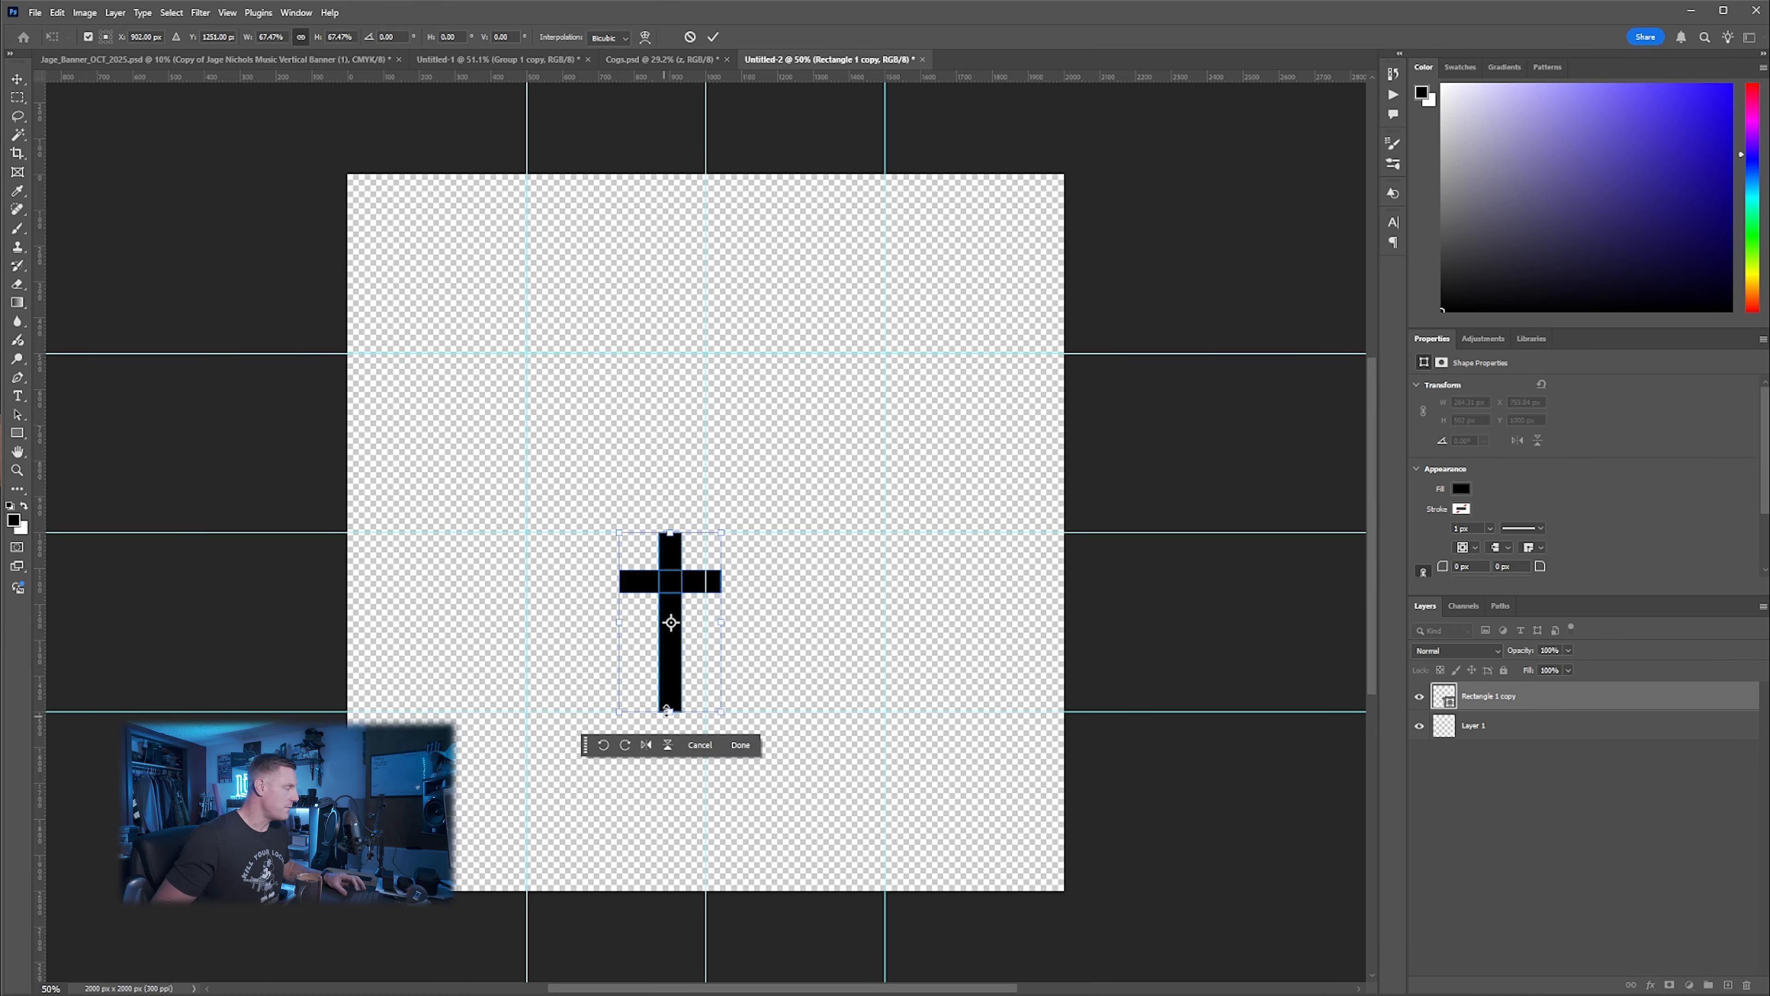
pyautogui.moveTo(670, 712); pyautogui.dragTo(670, 713)
pyautogui.moveTo(670, 533); pyautogui.dragTo(670, 533)
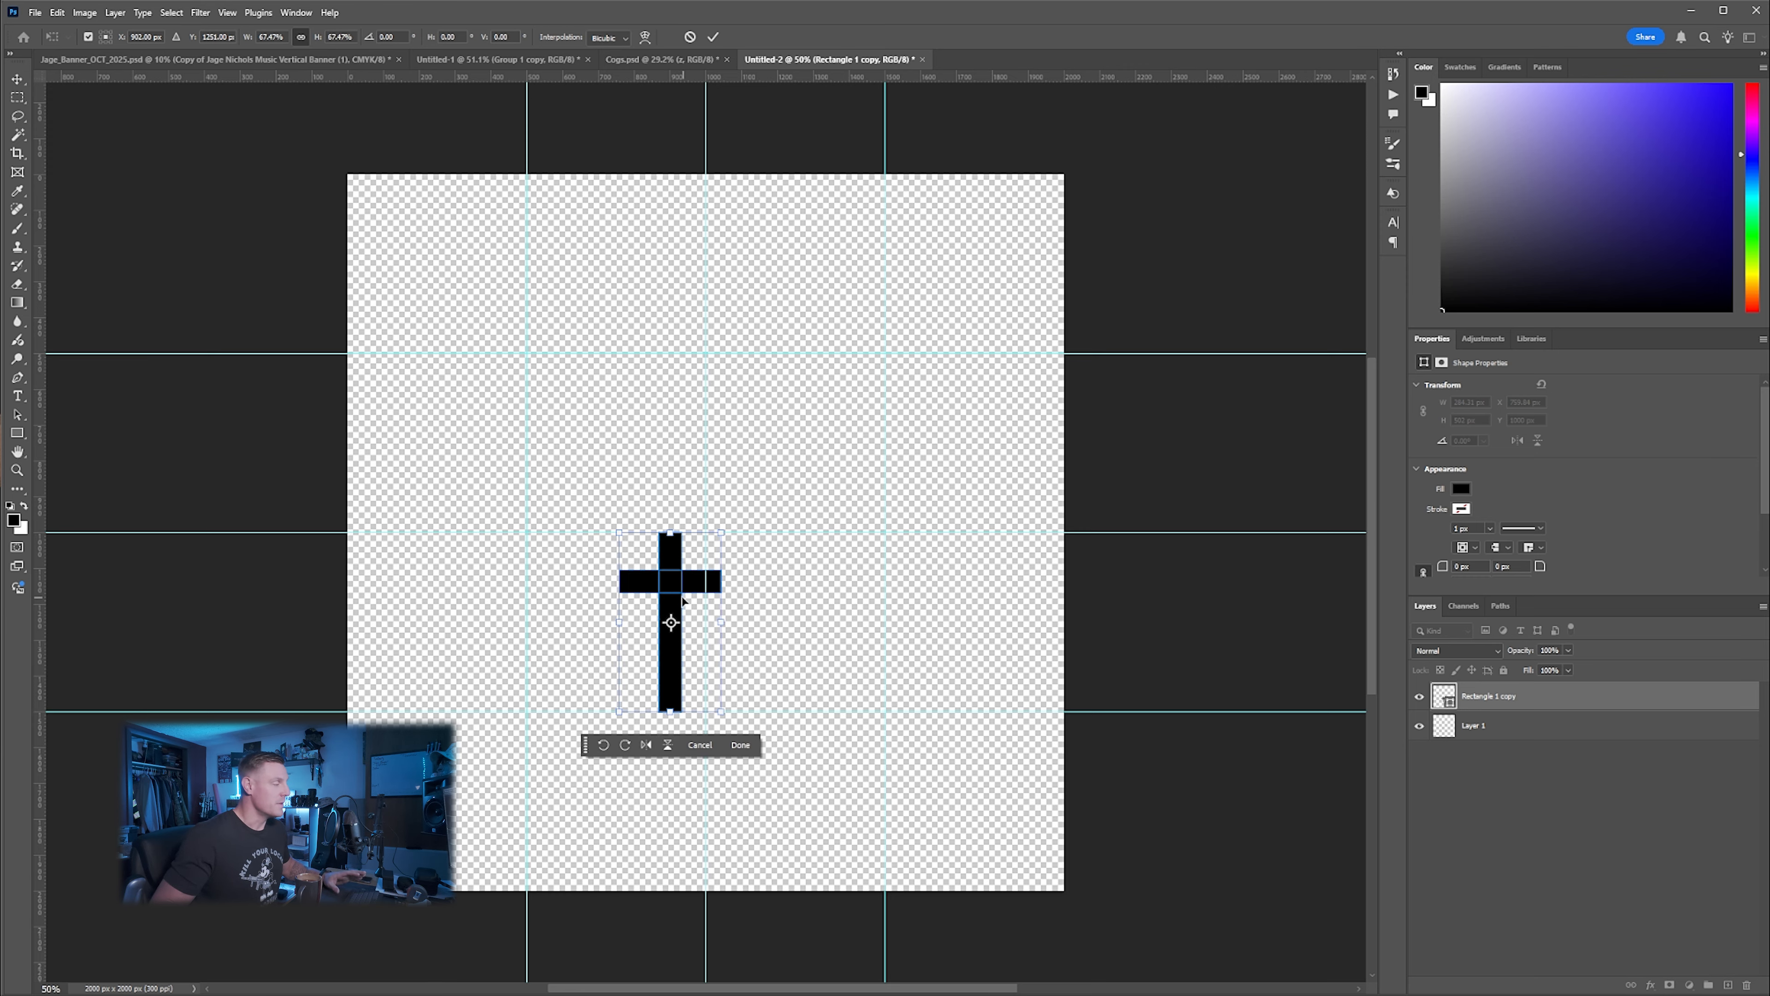
pyautogui.moveTo(688, 609); pyautogui.dragTo(546, 697)
pyautogui.press('Return')
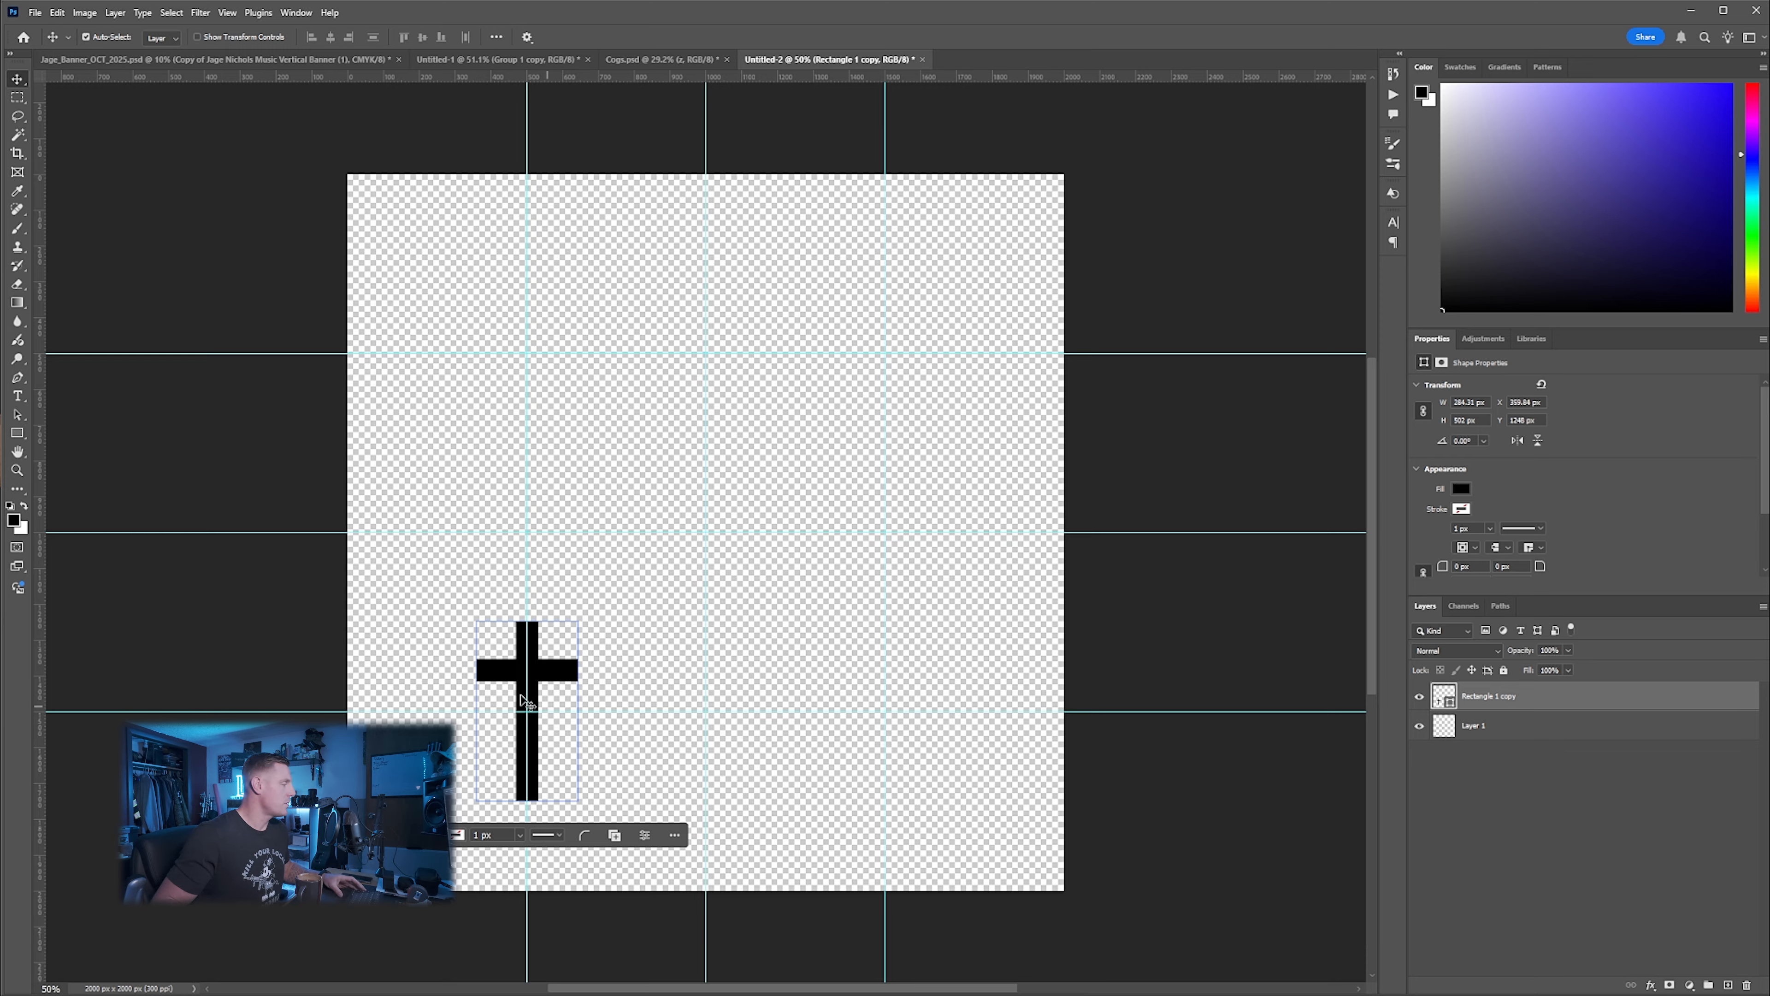
# Enable snapping to guides
pyautogui.click(227, 13)
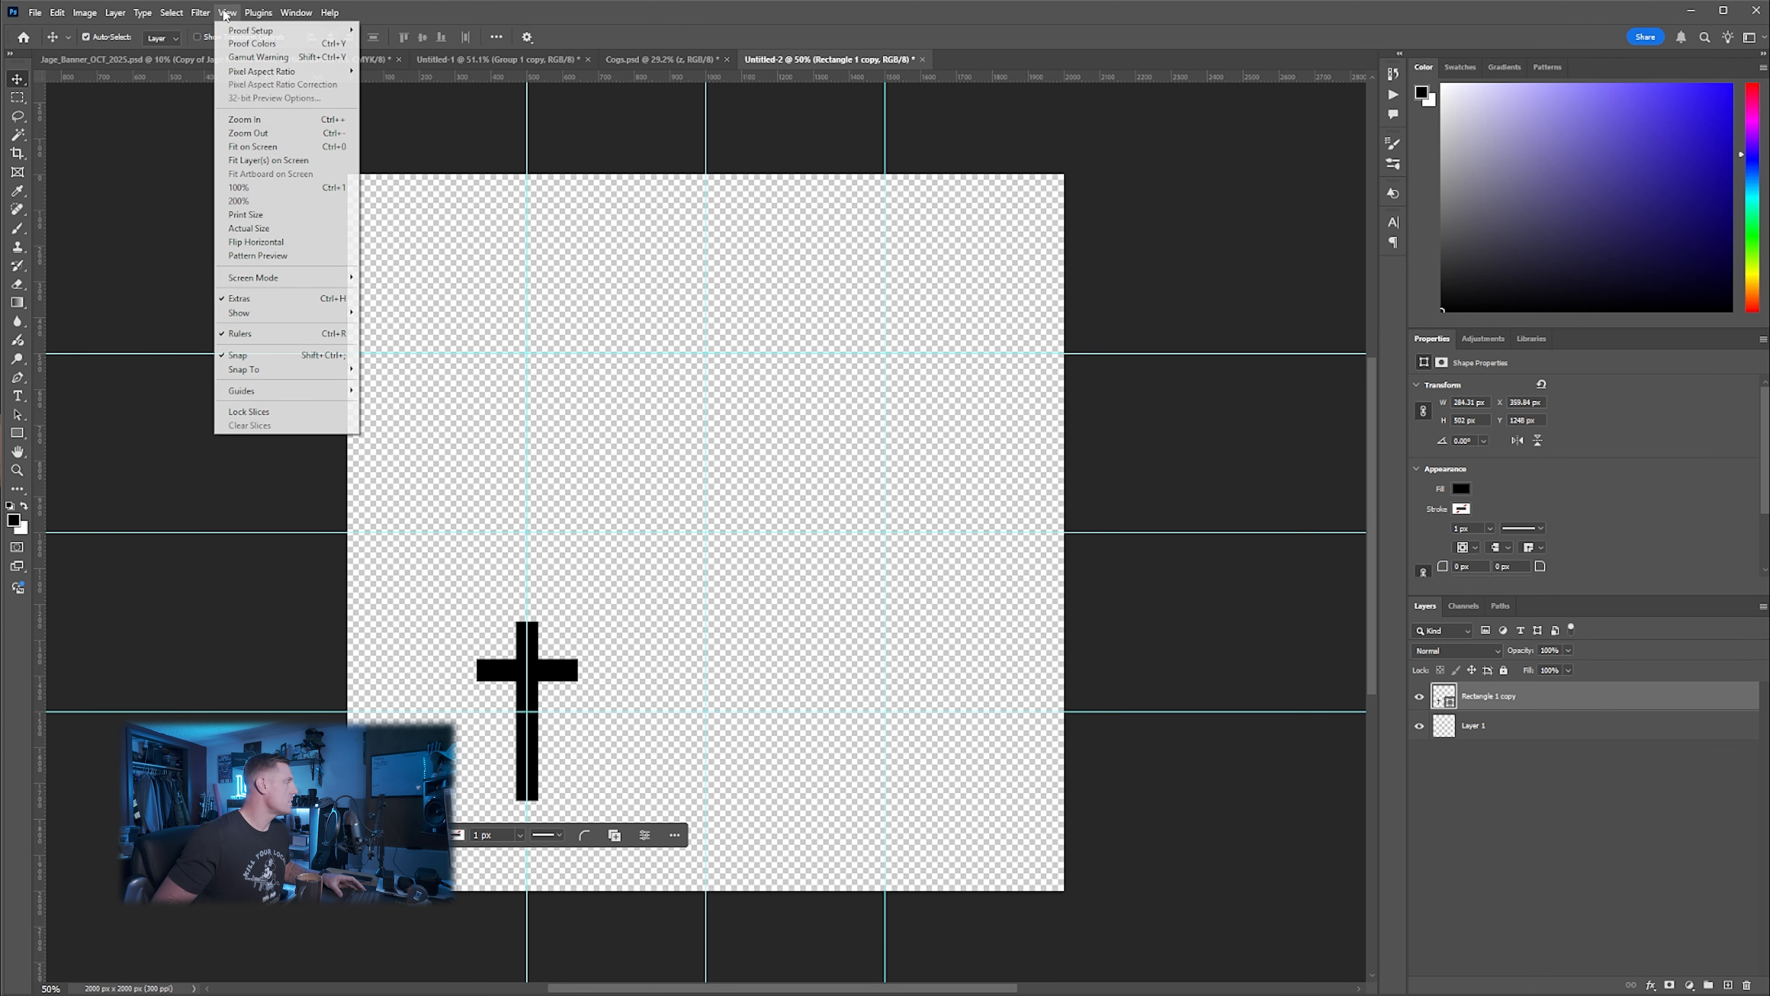
pyautogui.moveTo(307, 369)
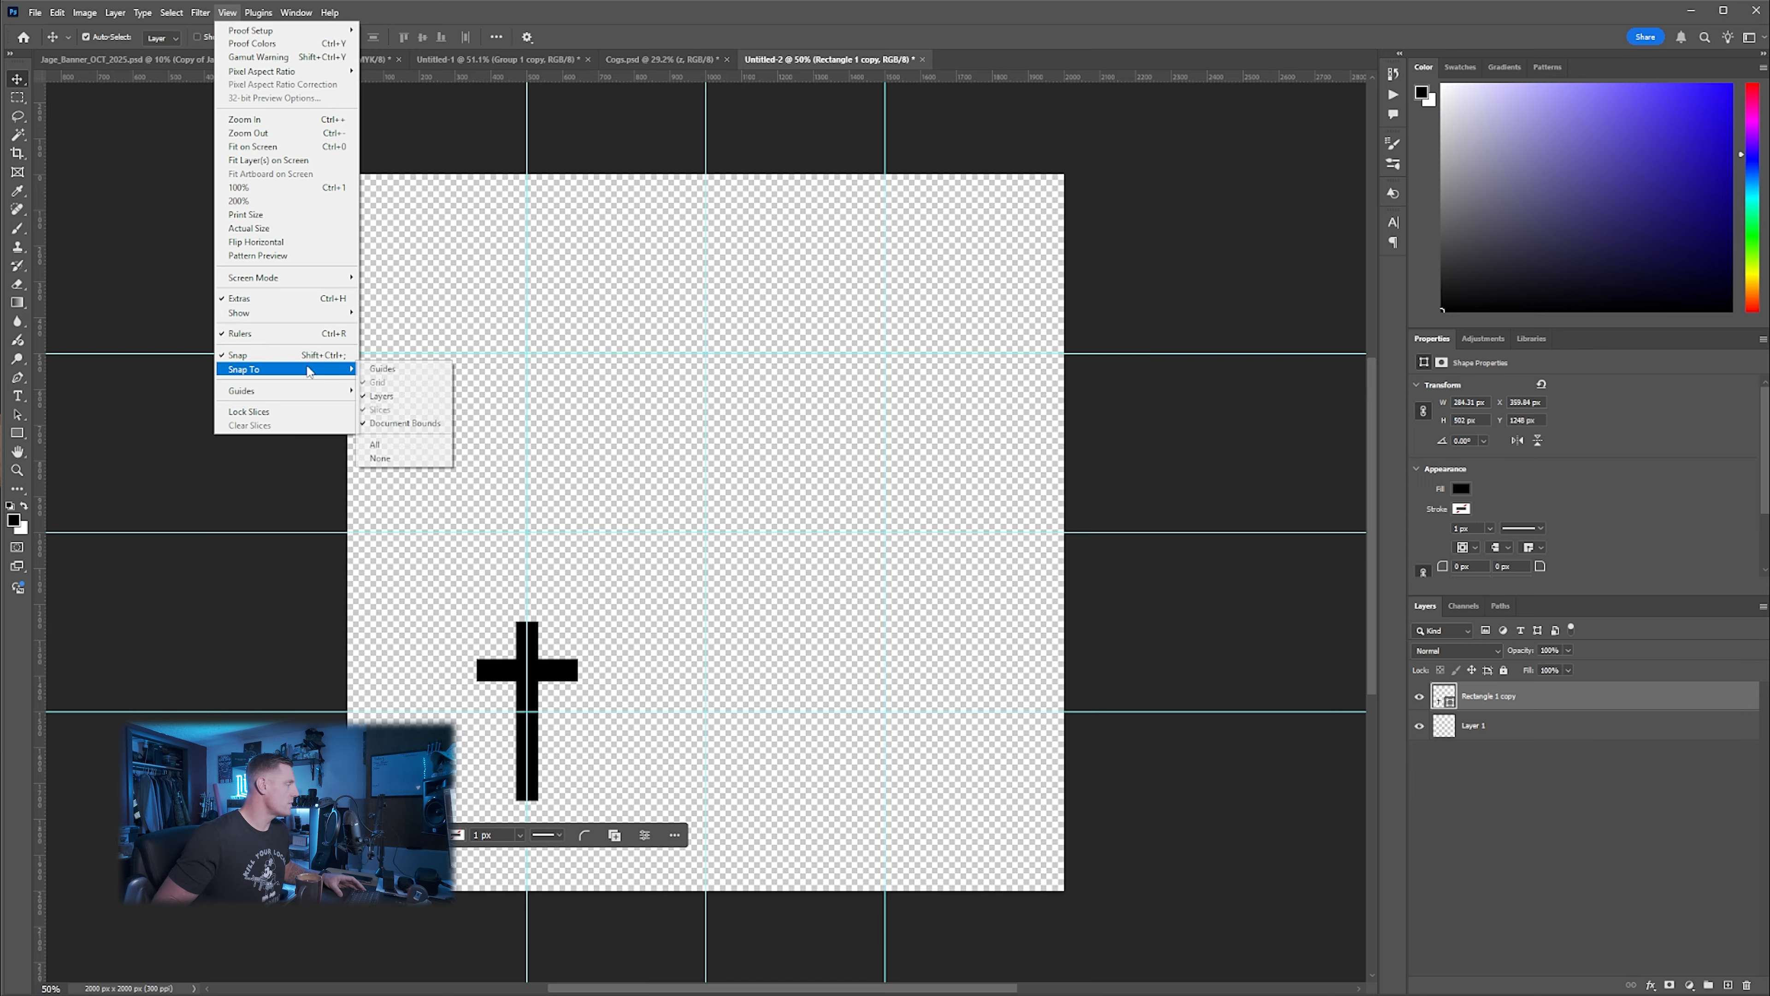
pyautogui.click(402, 377)
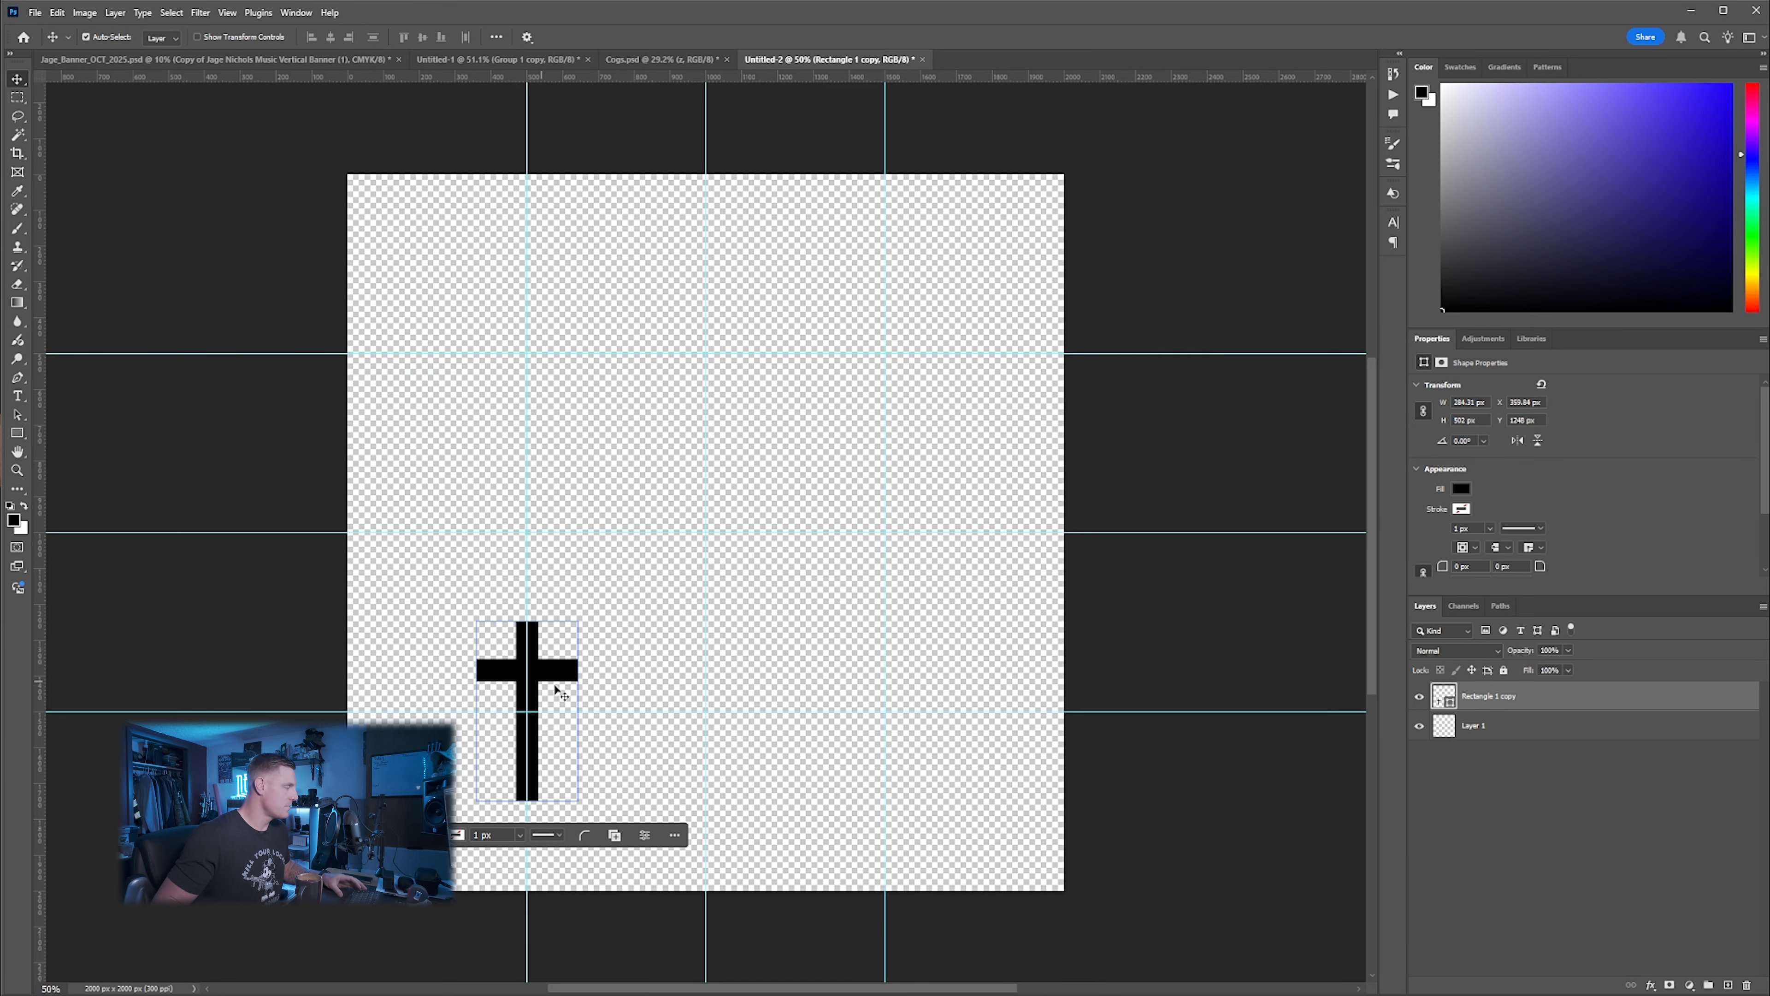
# Snap the cross's centre to the lower-left guide intersection at X 500 px, Y 1500 px, and rotate it 30° clockwise
pyautogui.hotkey('ctrl', 't')
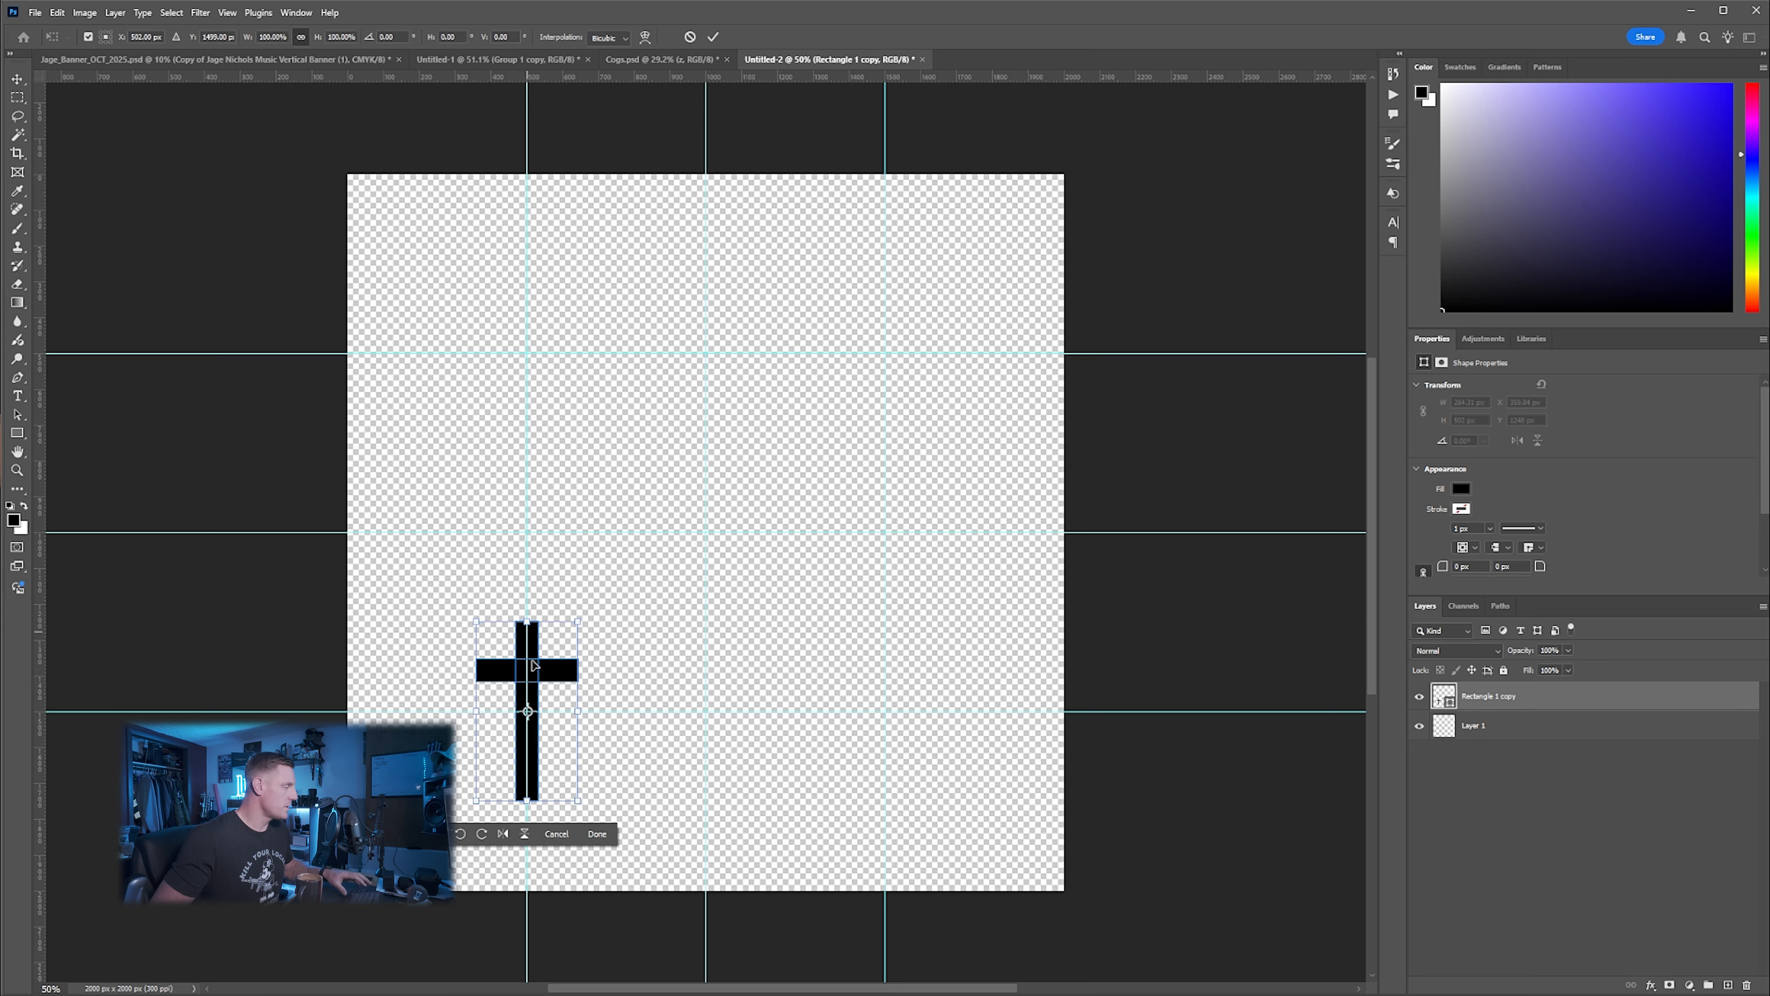
pyautogui.moveTo(551, 681)
pyautogui.mouseDown()
pyautogui.moveTo(572, 681)
pyautogui.moveTo(551, 684)
pyautogui.mouseUp()
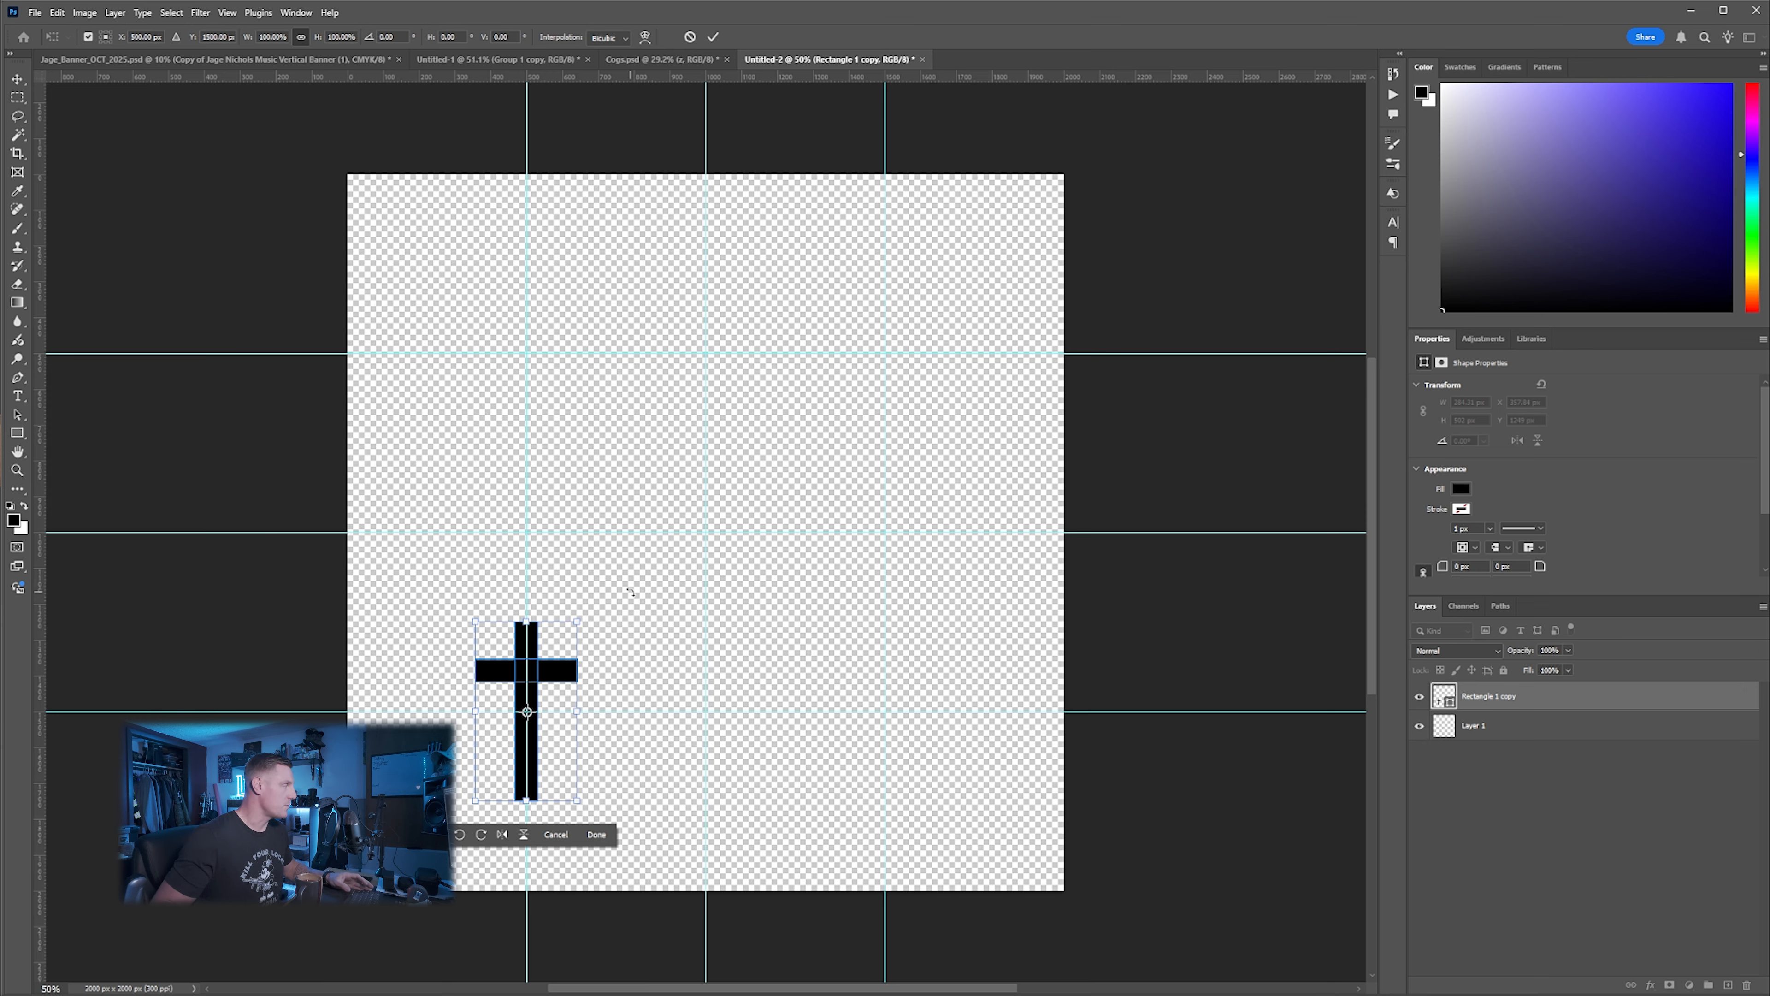
pyautogui.moveTo(620, 578); pyautogui.dragTo(681, 638)
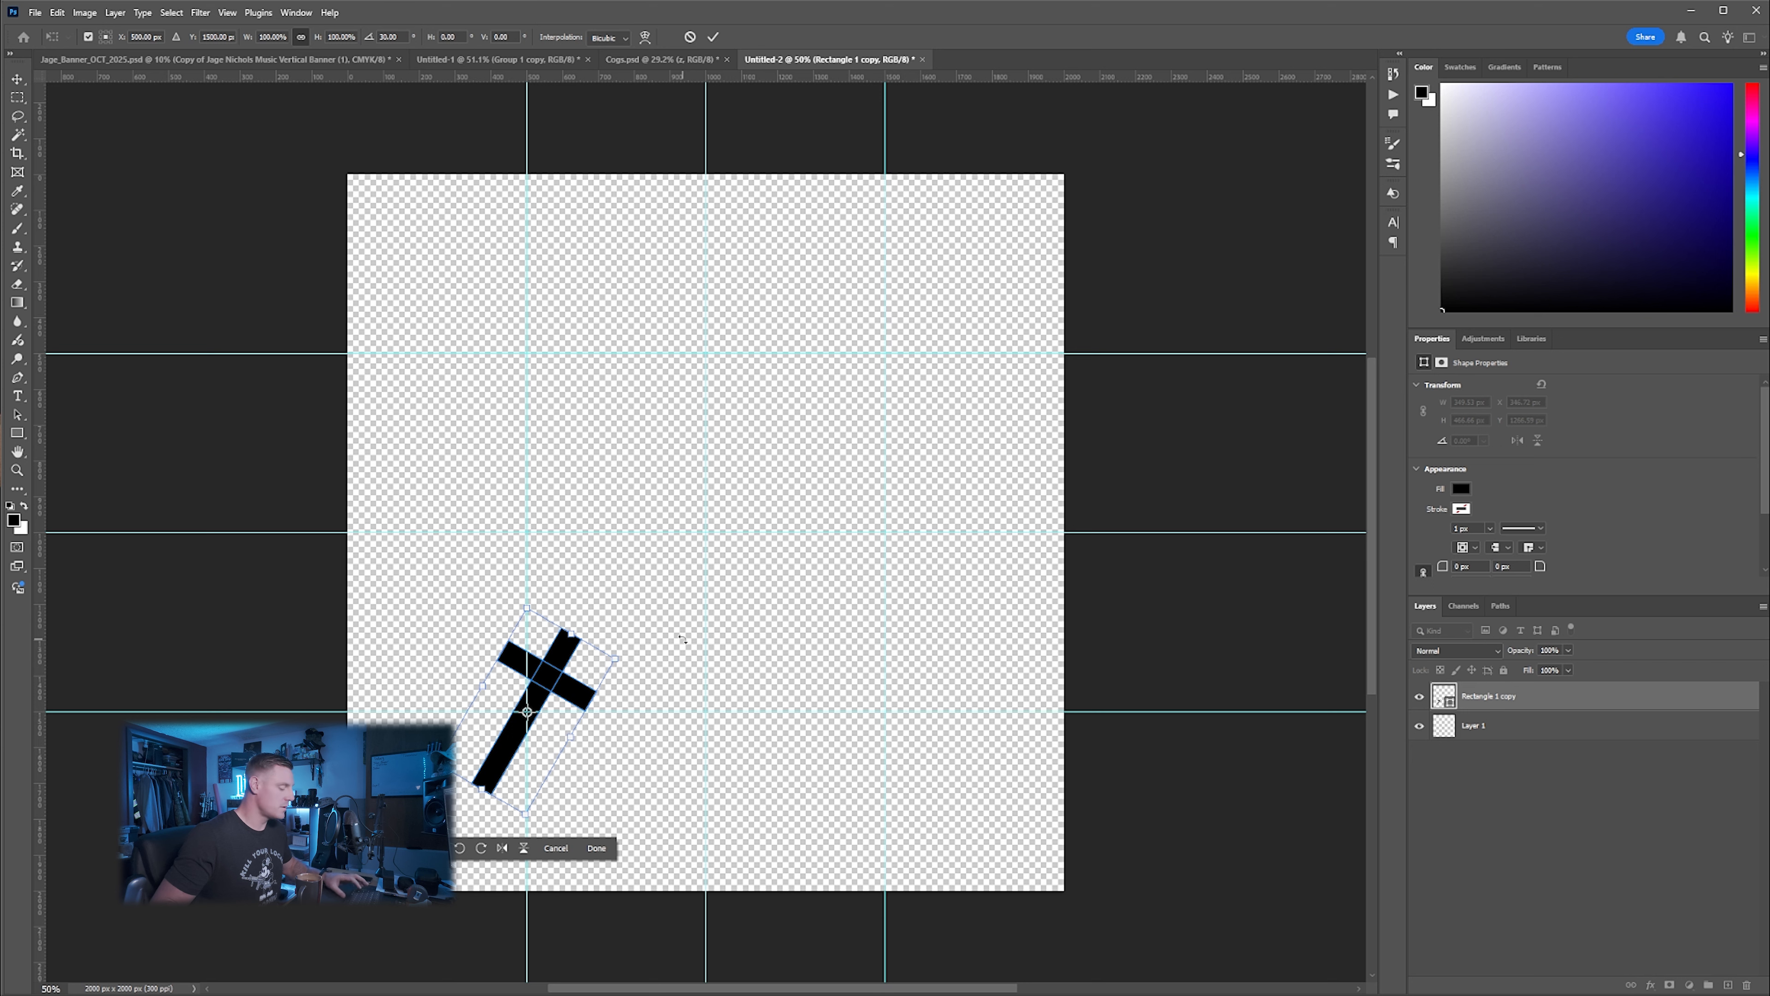
pyautogui.press('Return')
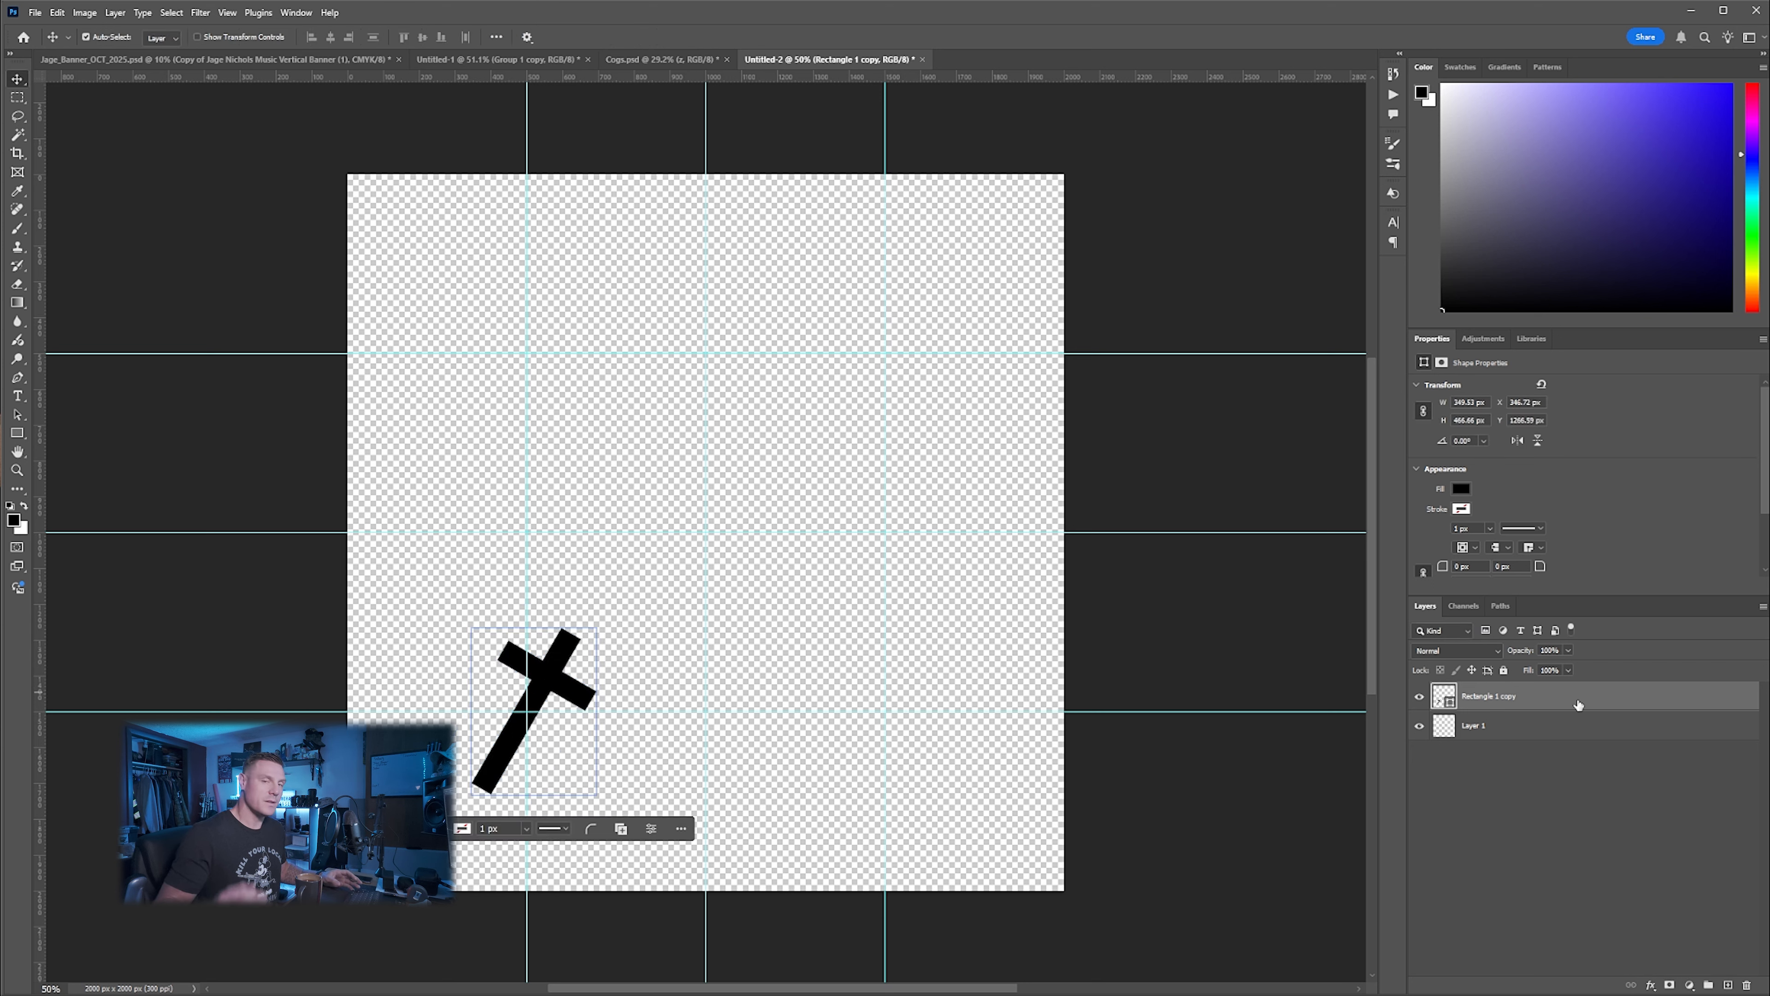
# Duplicate the tilted cross and move the copy horizontally about 980 px right, near the lower-right guide intersection
pyautogui.hotkey('ctrl', 'j')
pyautogui.hotkey('ctrl', 't')
pyautogui.moveTo(577, 701); pyautogui.dragTo(922, 700)
pyautogui.press('Return')
# Duplicate the lower-right cross until three copies are stacked there, deleting the surplus one
pyautogui.hotkey('ctrl', 'j')
pyautogui.hotkey('ctrl', 'j')
pyautogui.hotkey('ctrl', 'j')
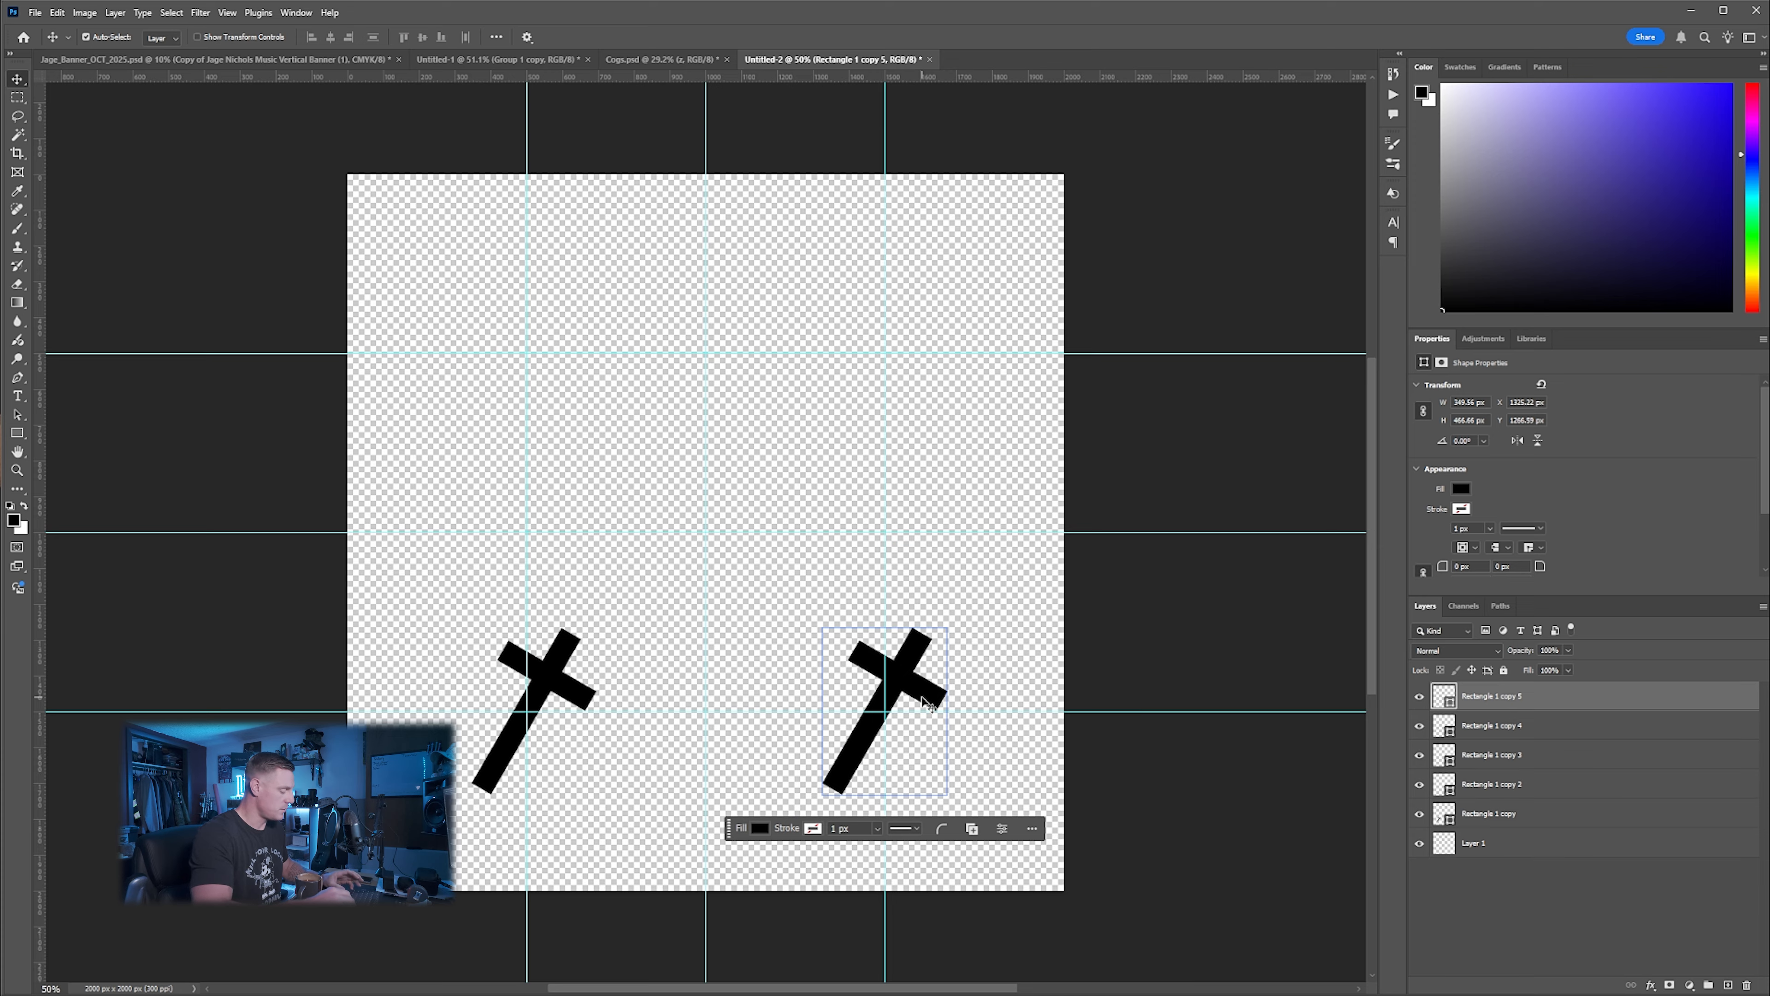
pyautogui.press('Delete')
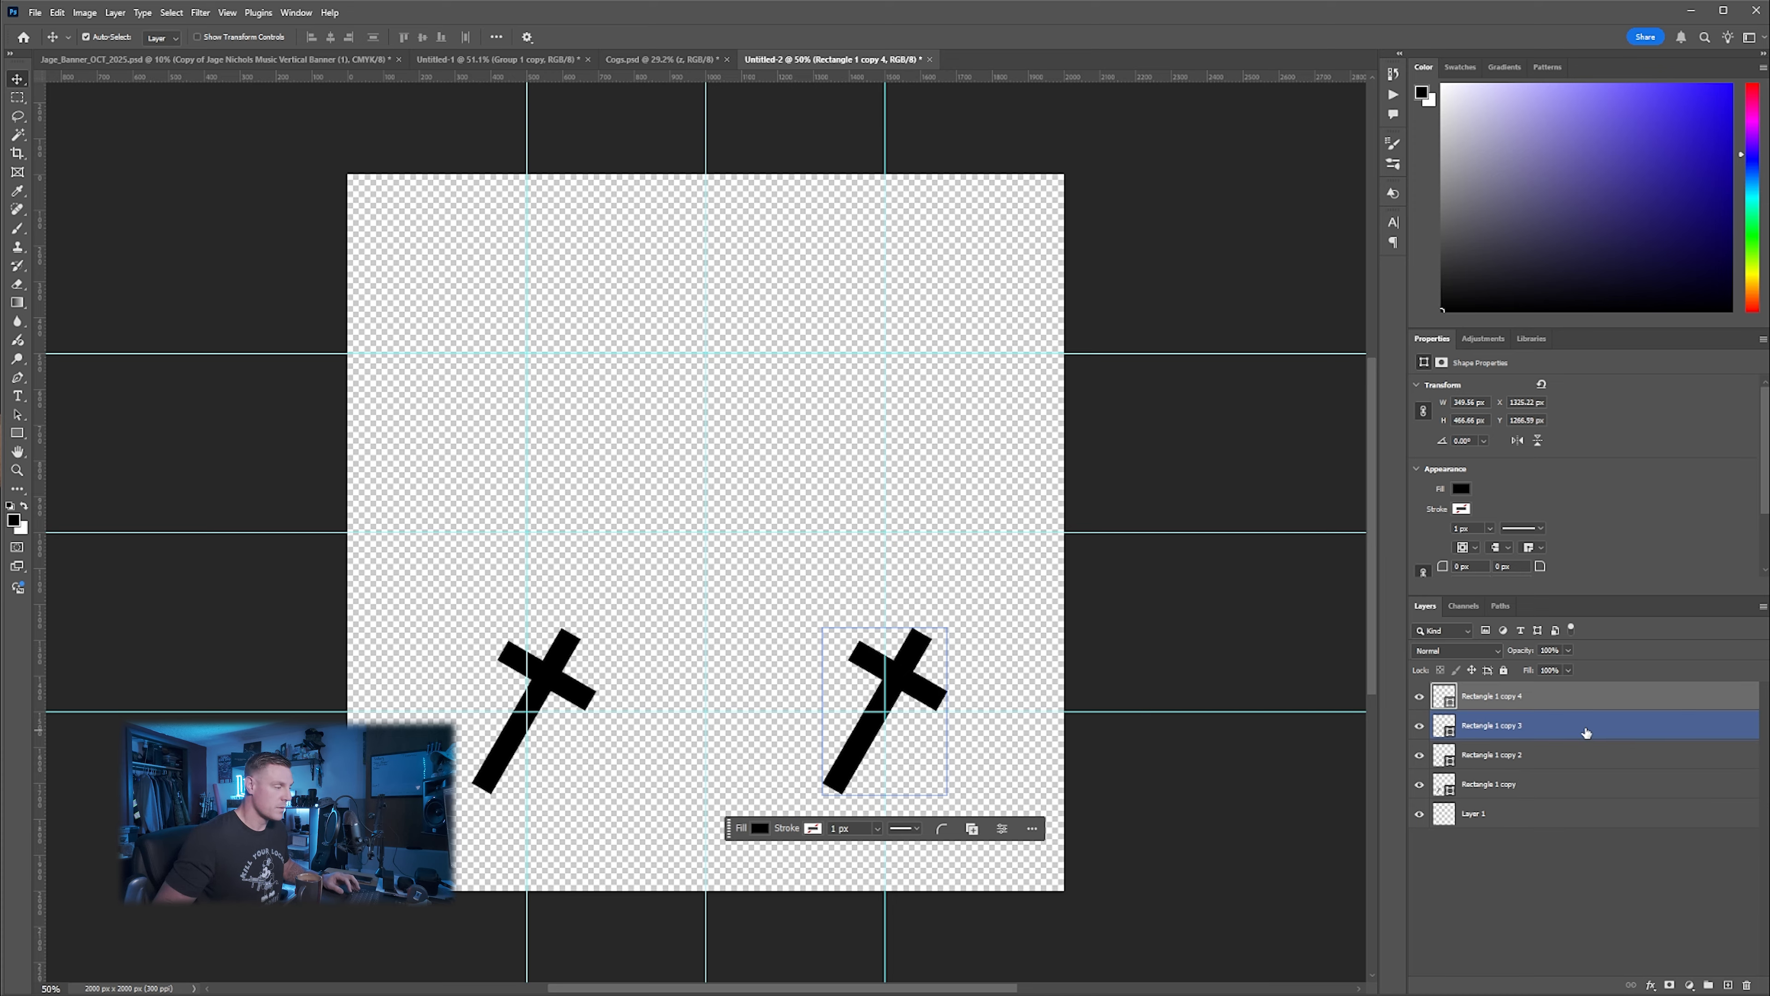
# Move one stacked cross straight up to the upper-right guide intersection at Y 500 px
pyautogui.click(1586, 731)
pyautogui.hotkey('ctrl', 't')
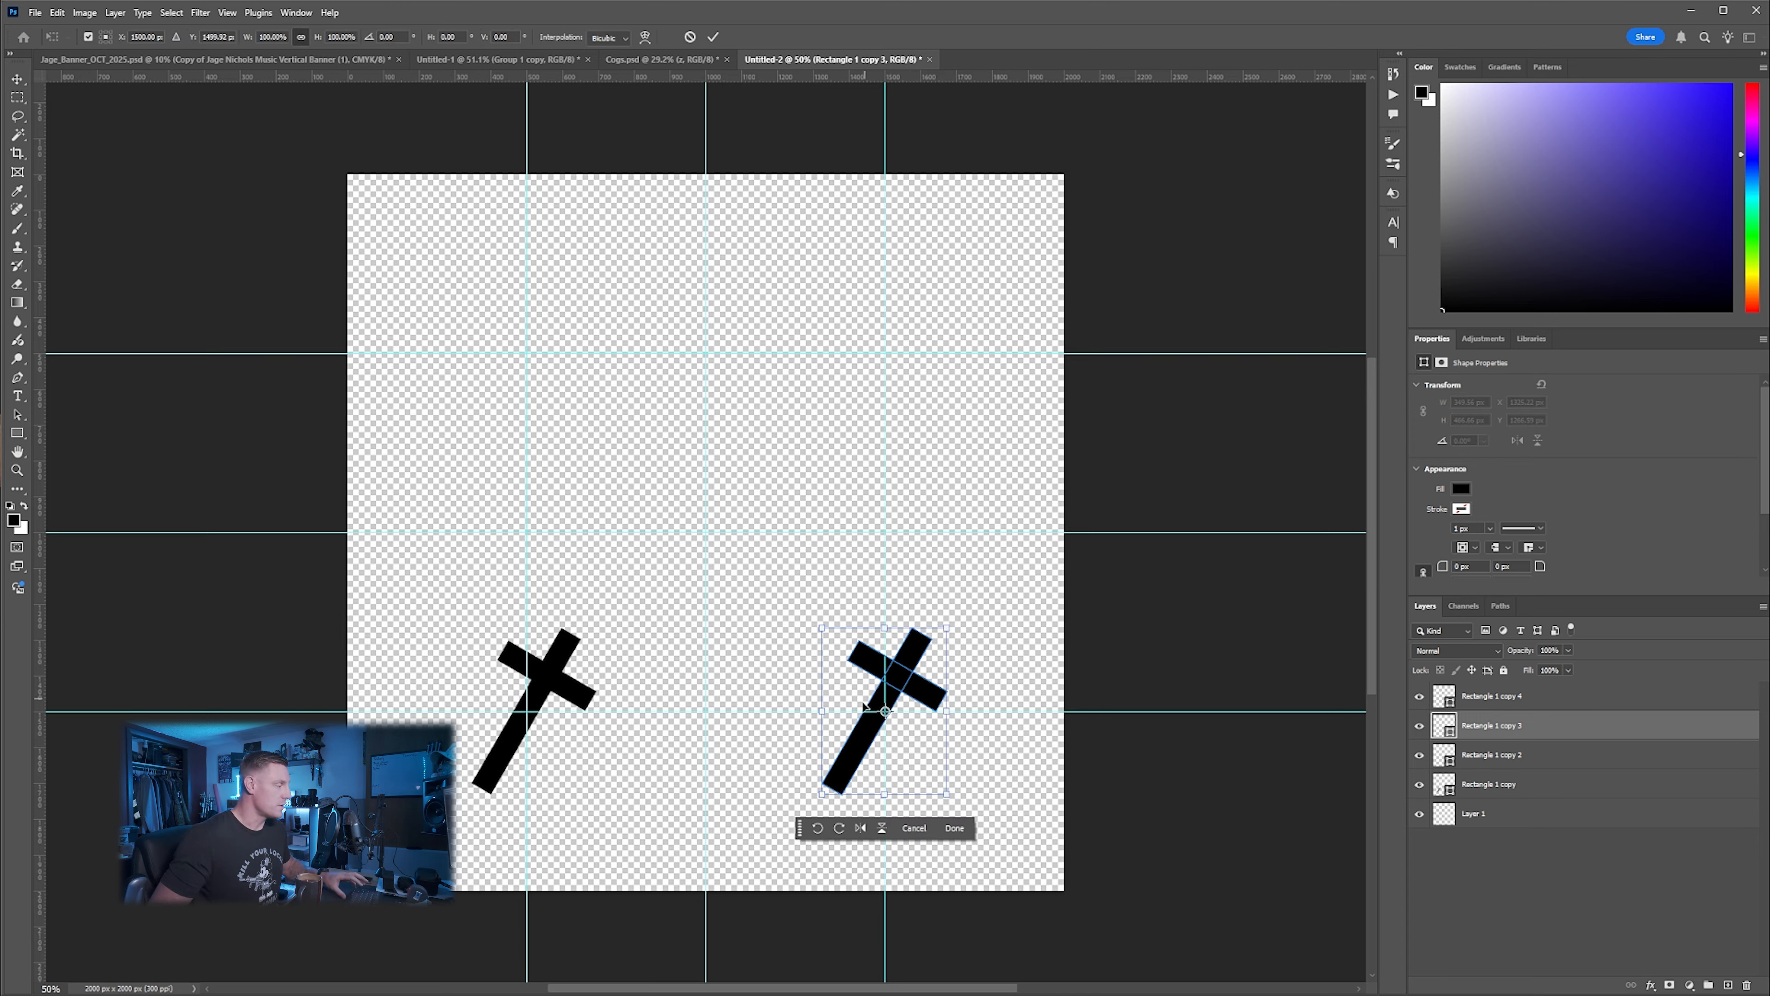
pyautogui.moveTo(931, 689); pyautogui.dragTo(928, 332)
pyautogui.press('Return')
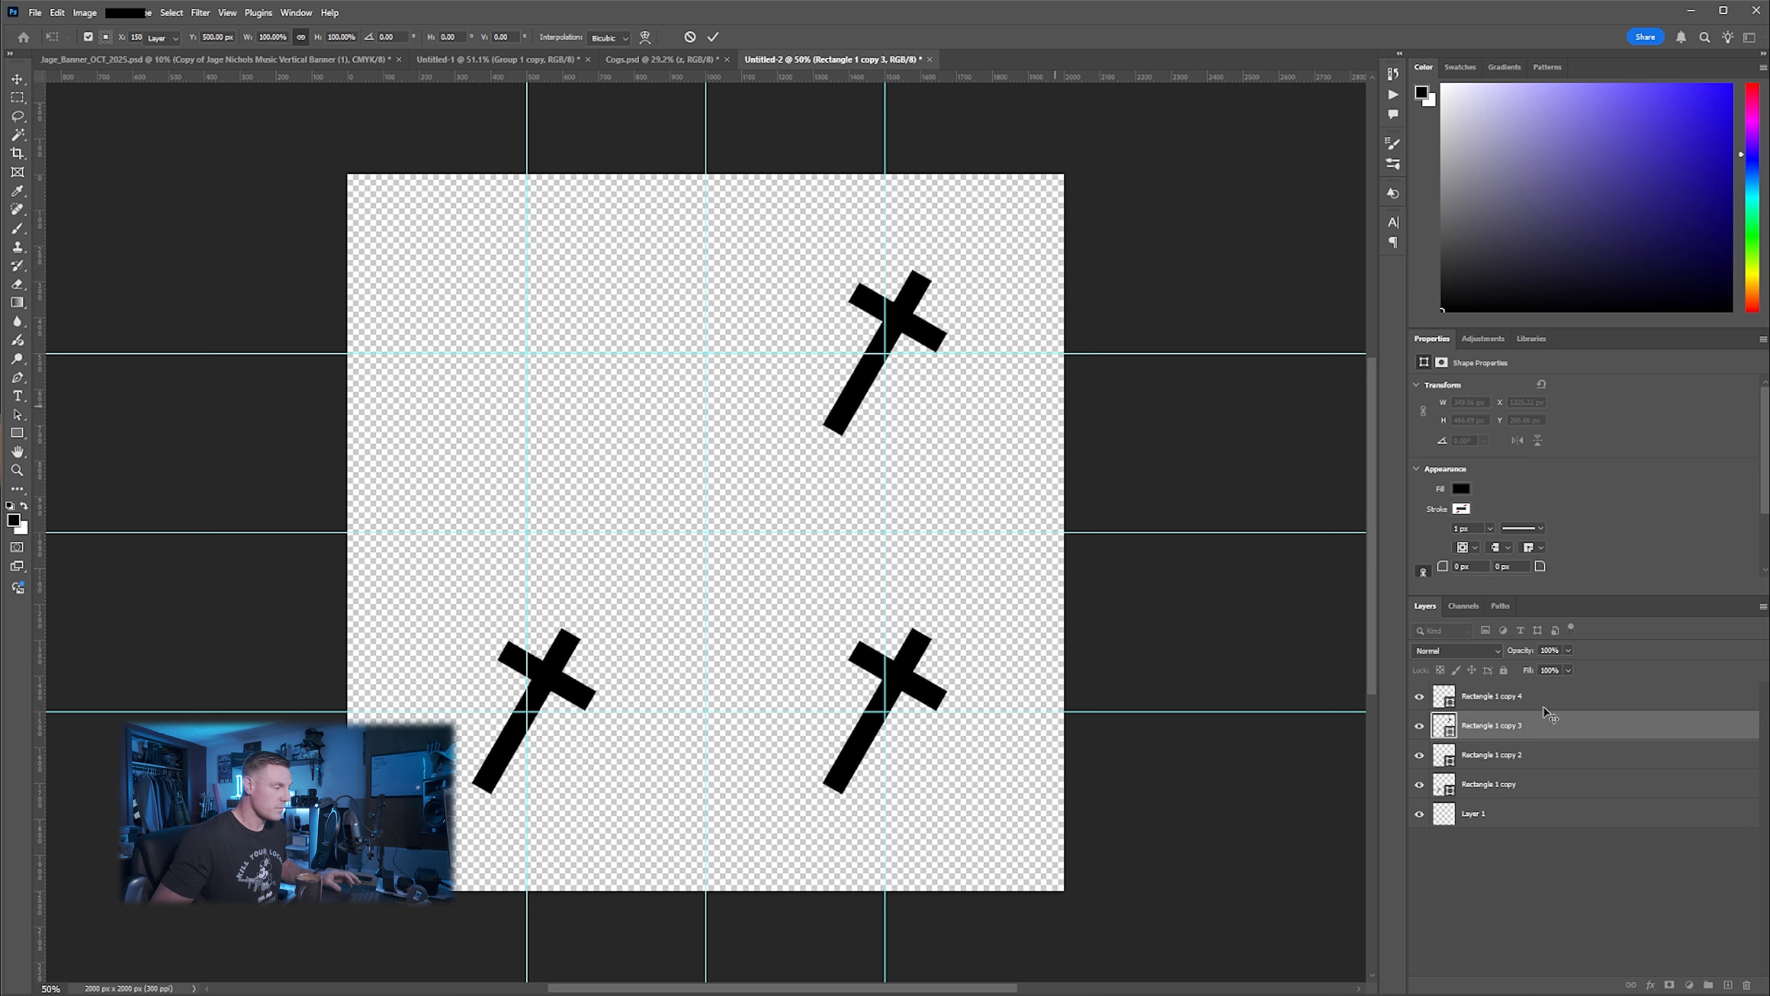
# Move another stacked cross from the lower-right to the upper-left guide intersection
pyautogui.click(1547, 702)
pyautogui.hotkey('ctrl', 't')
pyautogui.moveTo(928, 694); pyautogui.dragTo(568, 335)
pyautogui.press('Return')
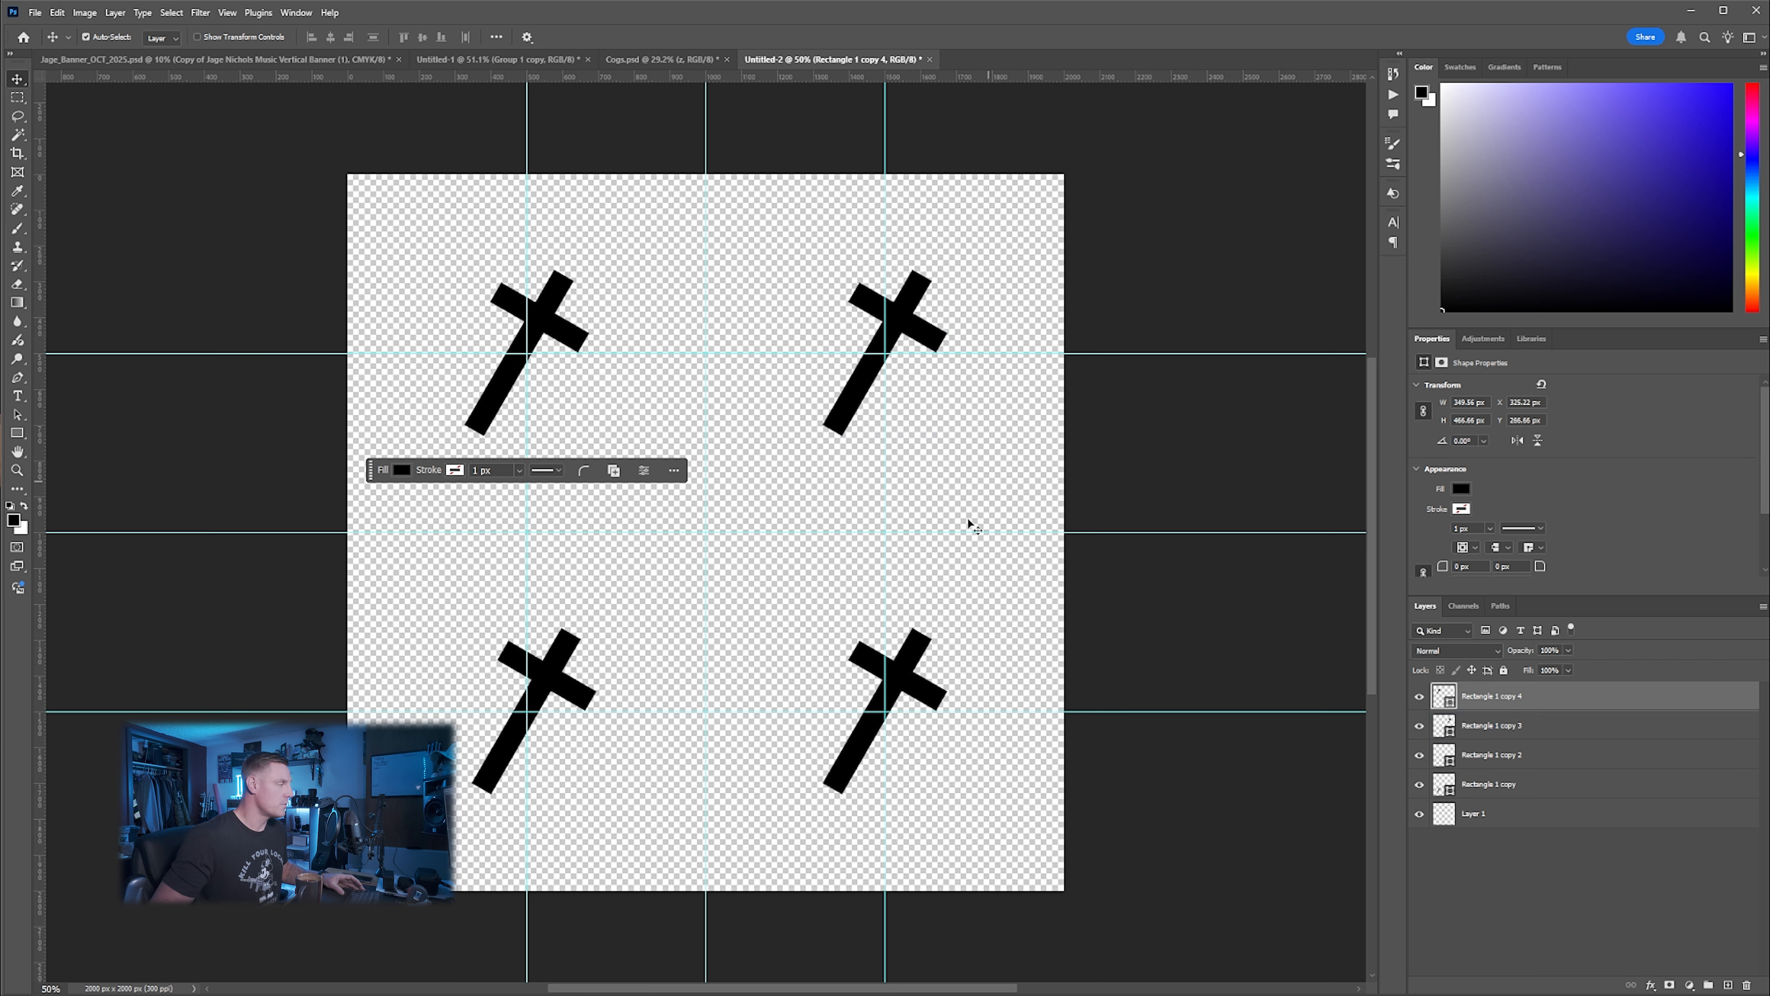
pyautogui.click(1577, 758)
pyautogui.hotkey('ctrl', 't')
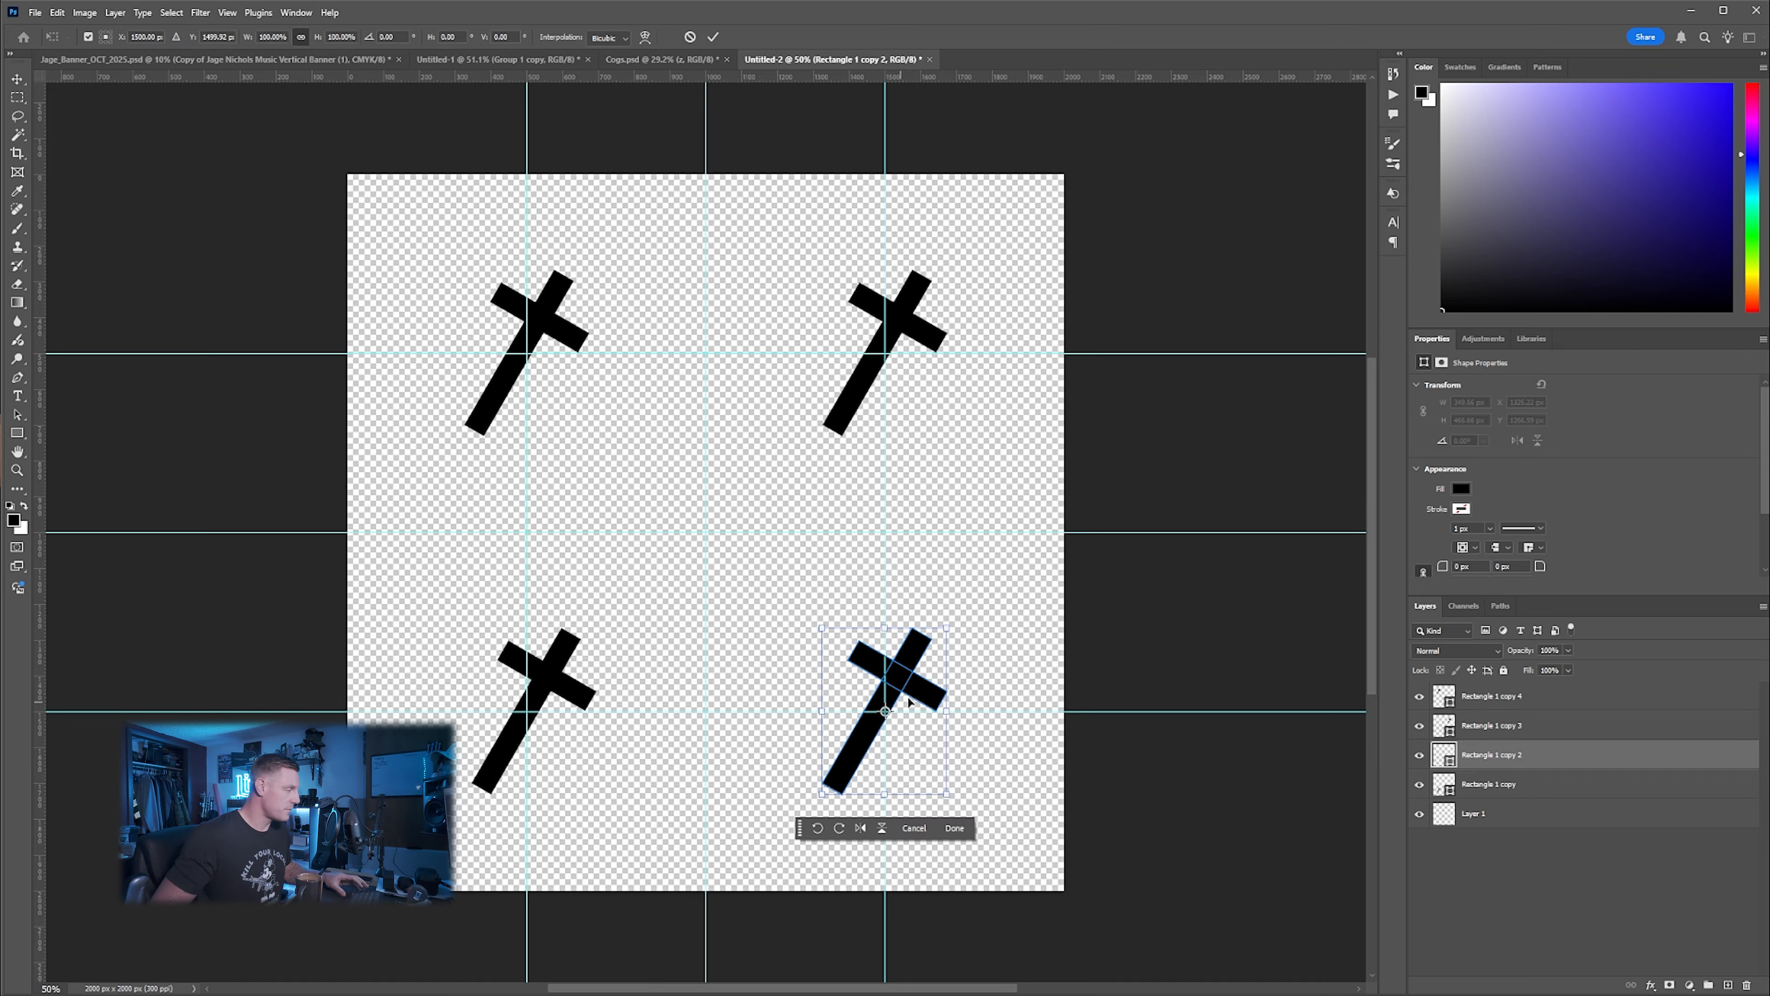
pyautogui.press('Escape')
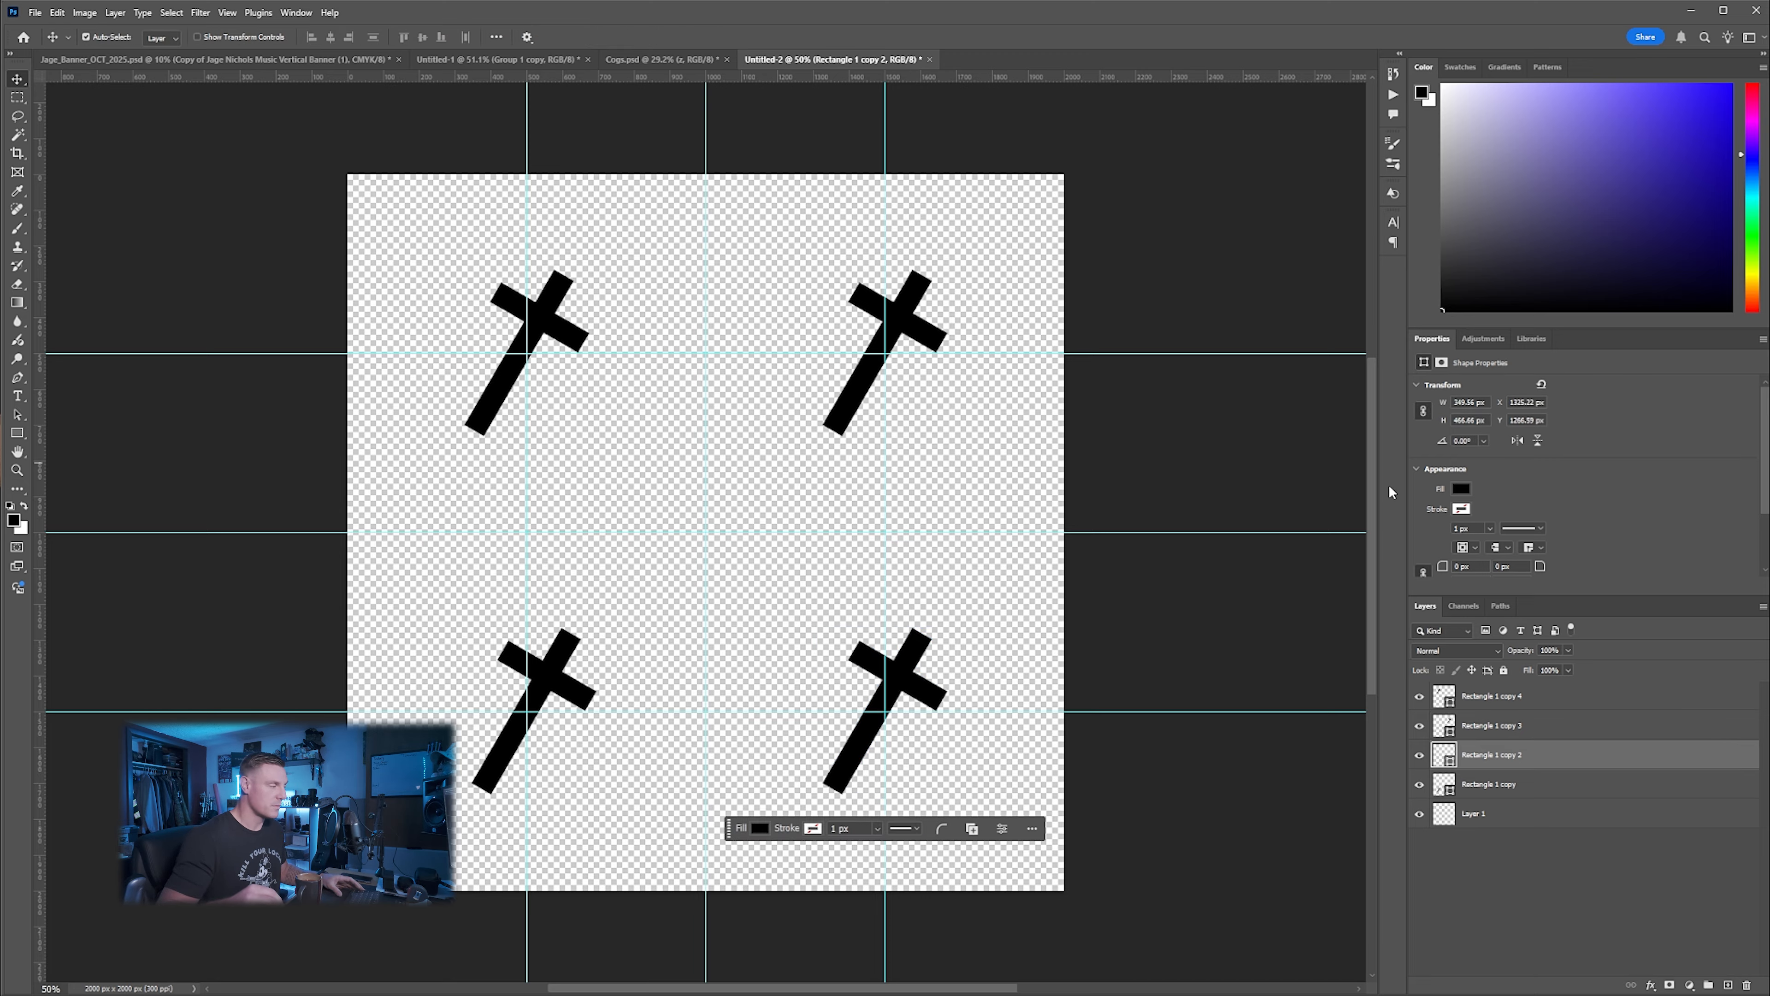
# Group the four cross layers together
pyautogui.click(1557, 795)
pyautogui.keyDown('shift'); pyautogui.click(1560, 697); pyautogui.keyUp('shift')
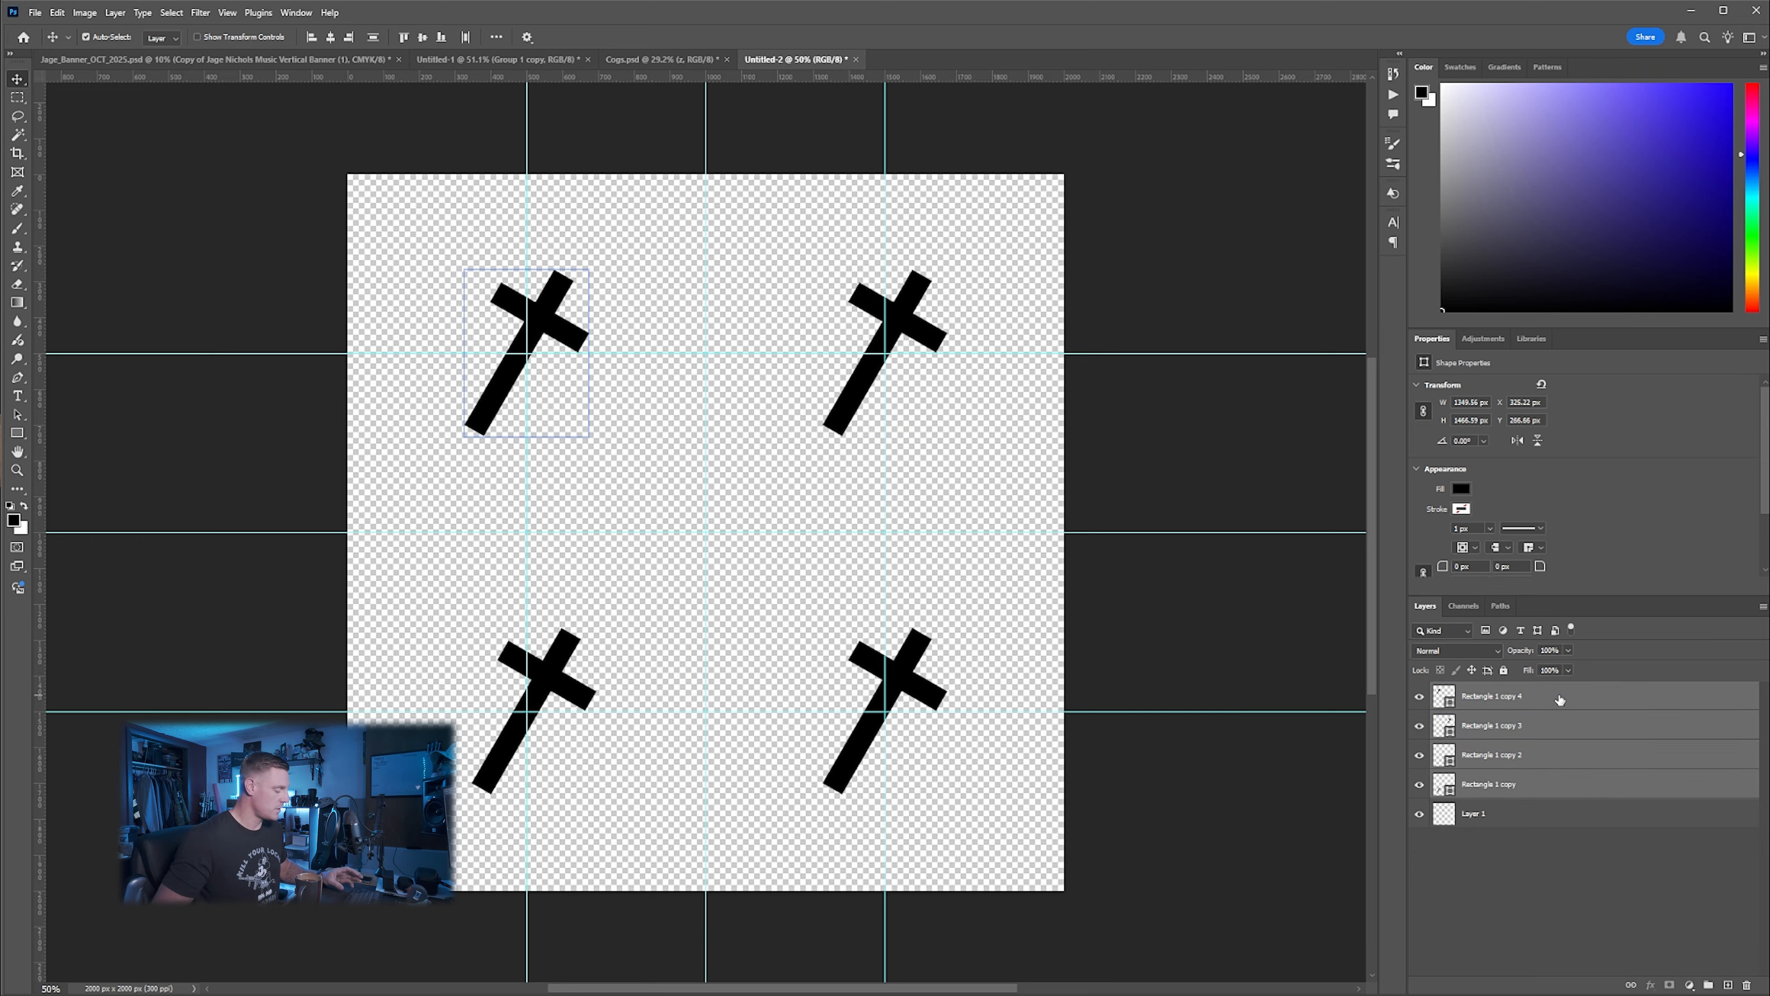
pyautogui.hotkey('ctrl', 'g')
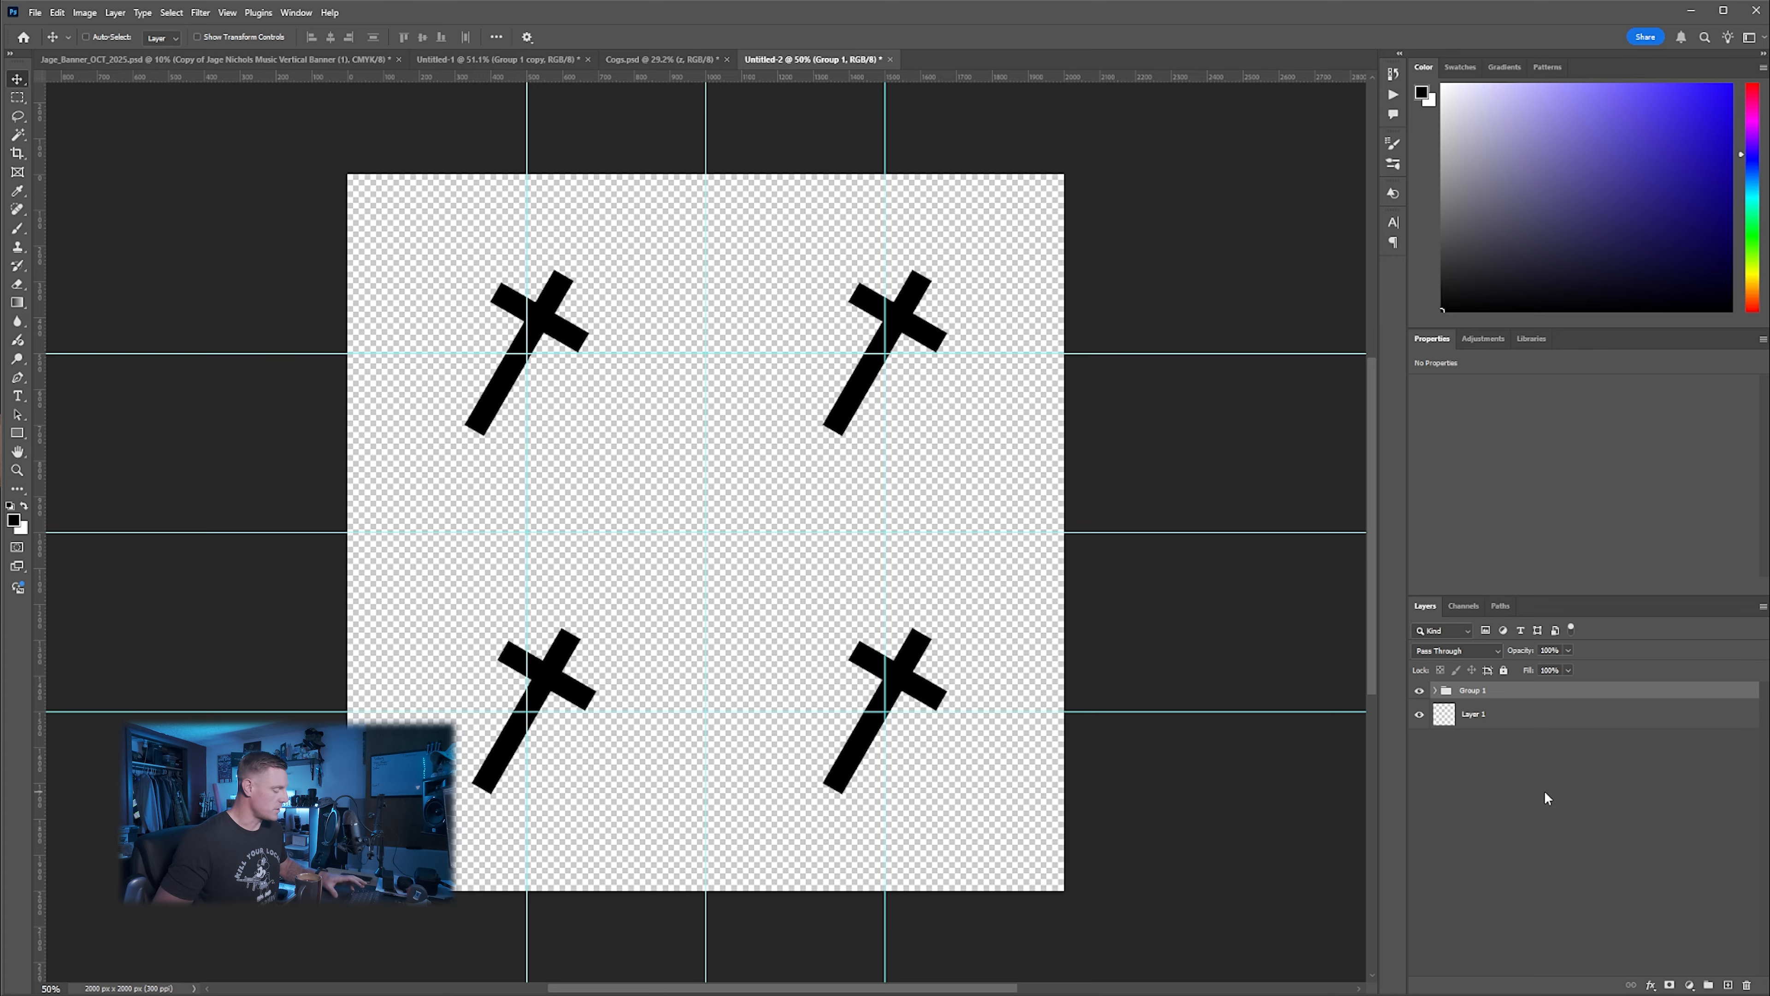
# Merge a duplicate of the cross group into a single pixel layer and hide the original group
pyautogui.hotkey('ctrl', 'j')
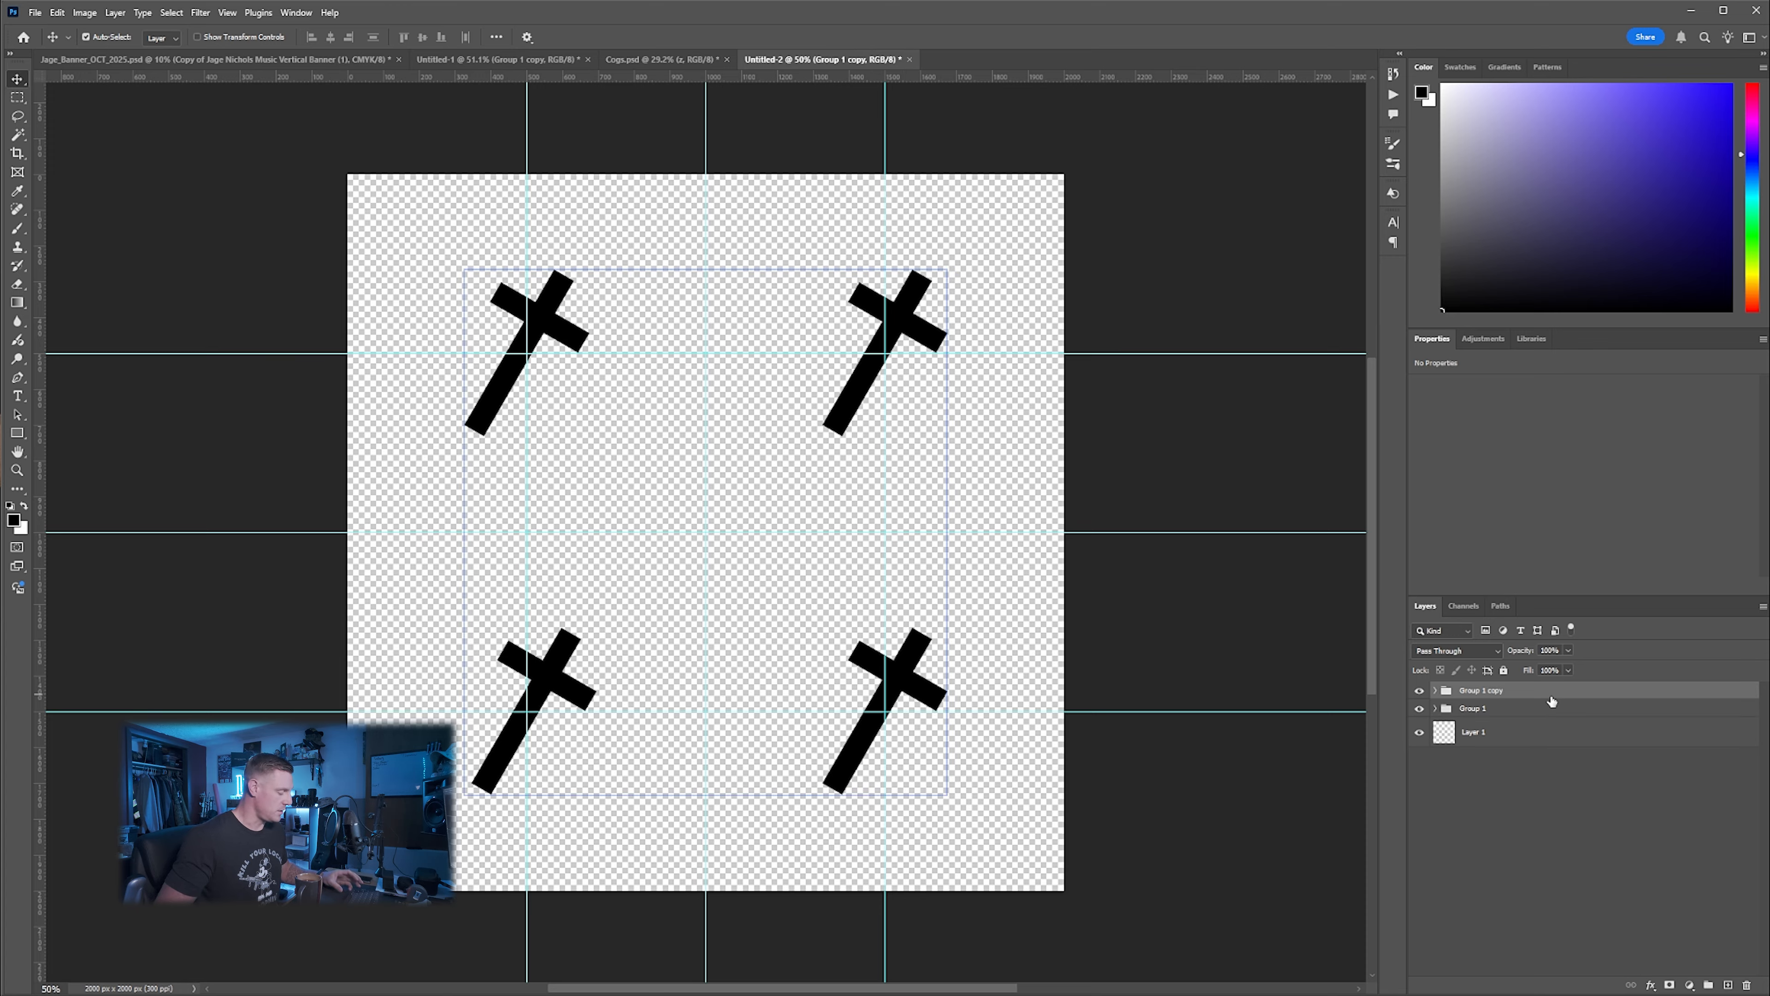
pyautogui.hotkey('ctrl', 'e')
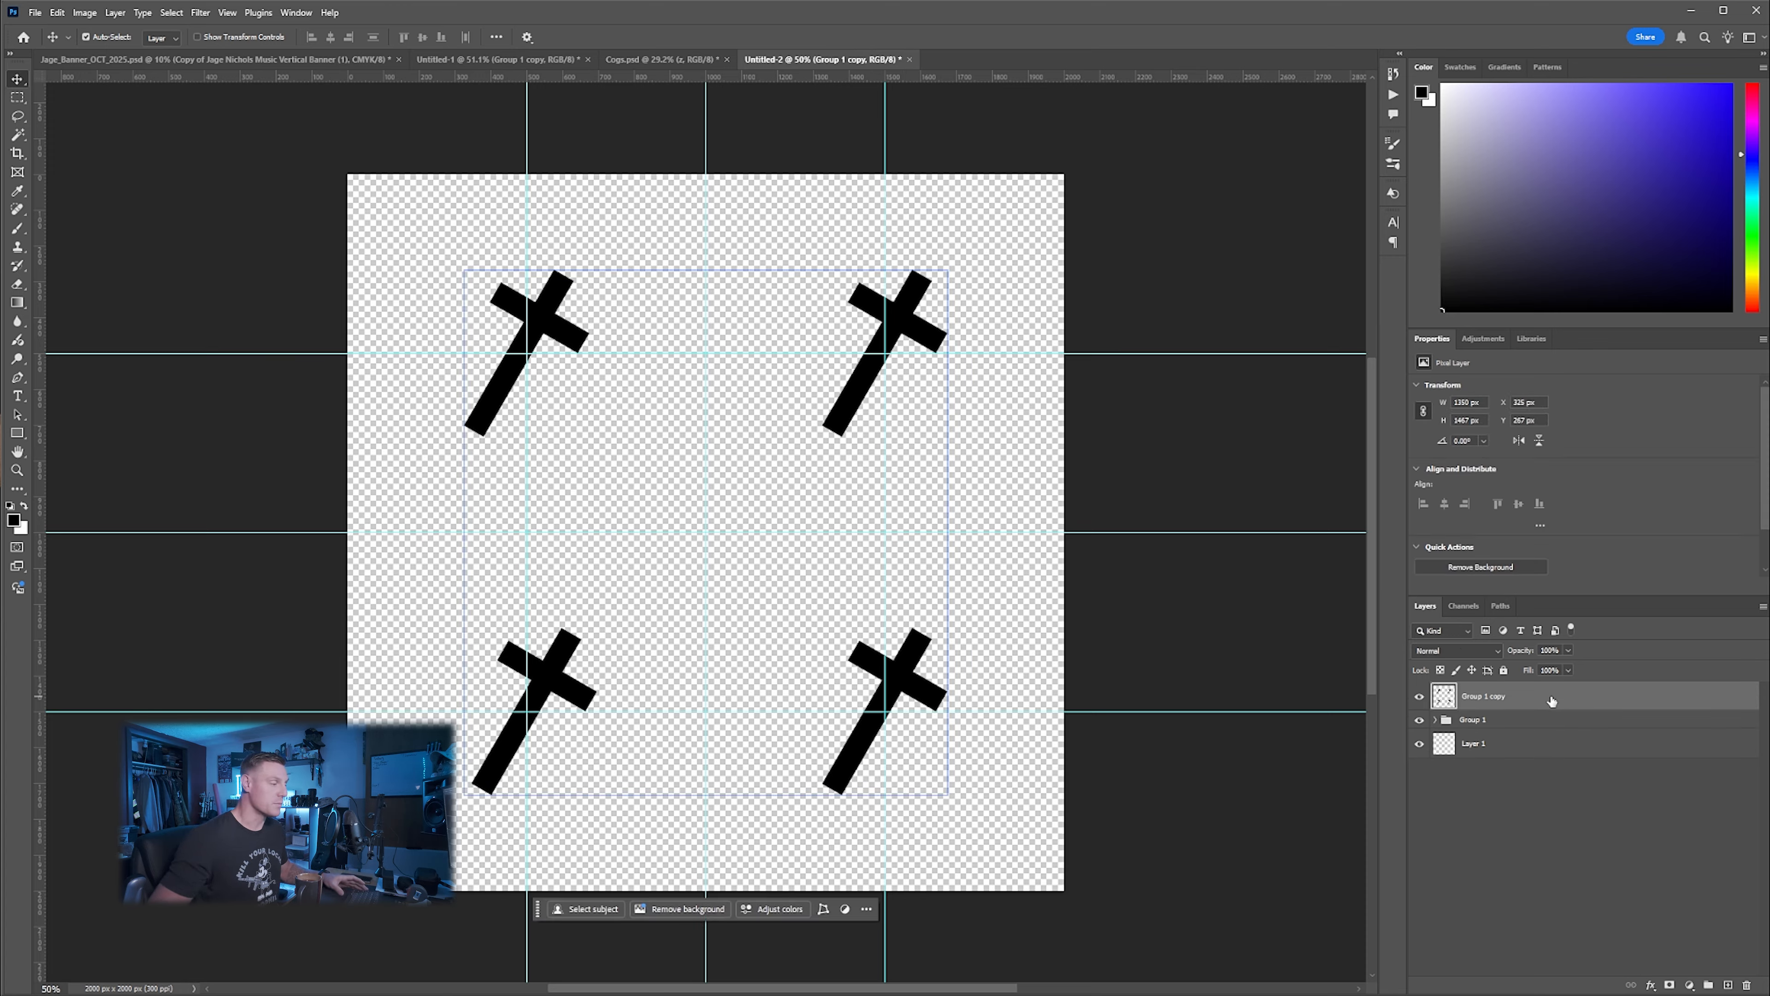
pyautogui.click(1449, 718)
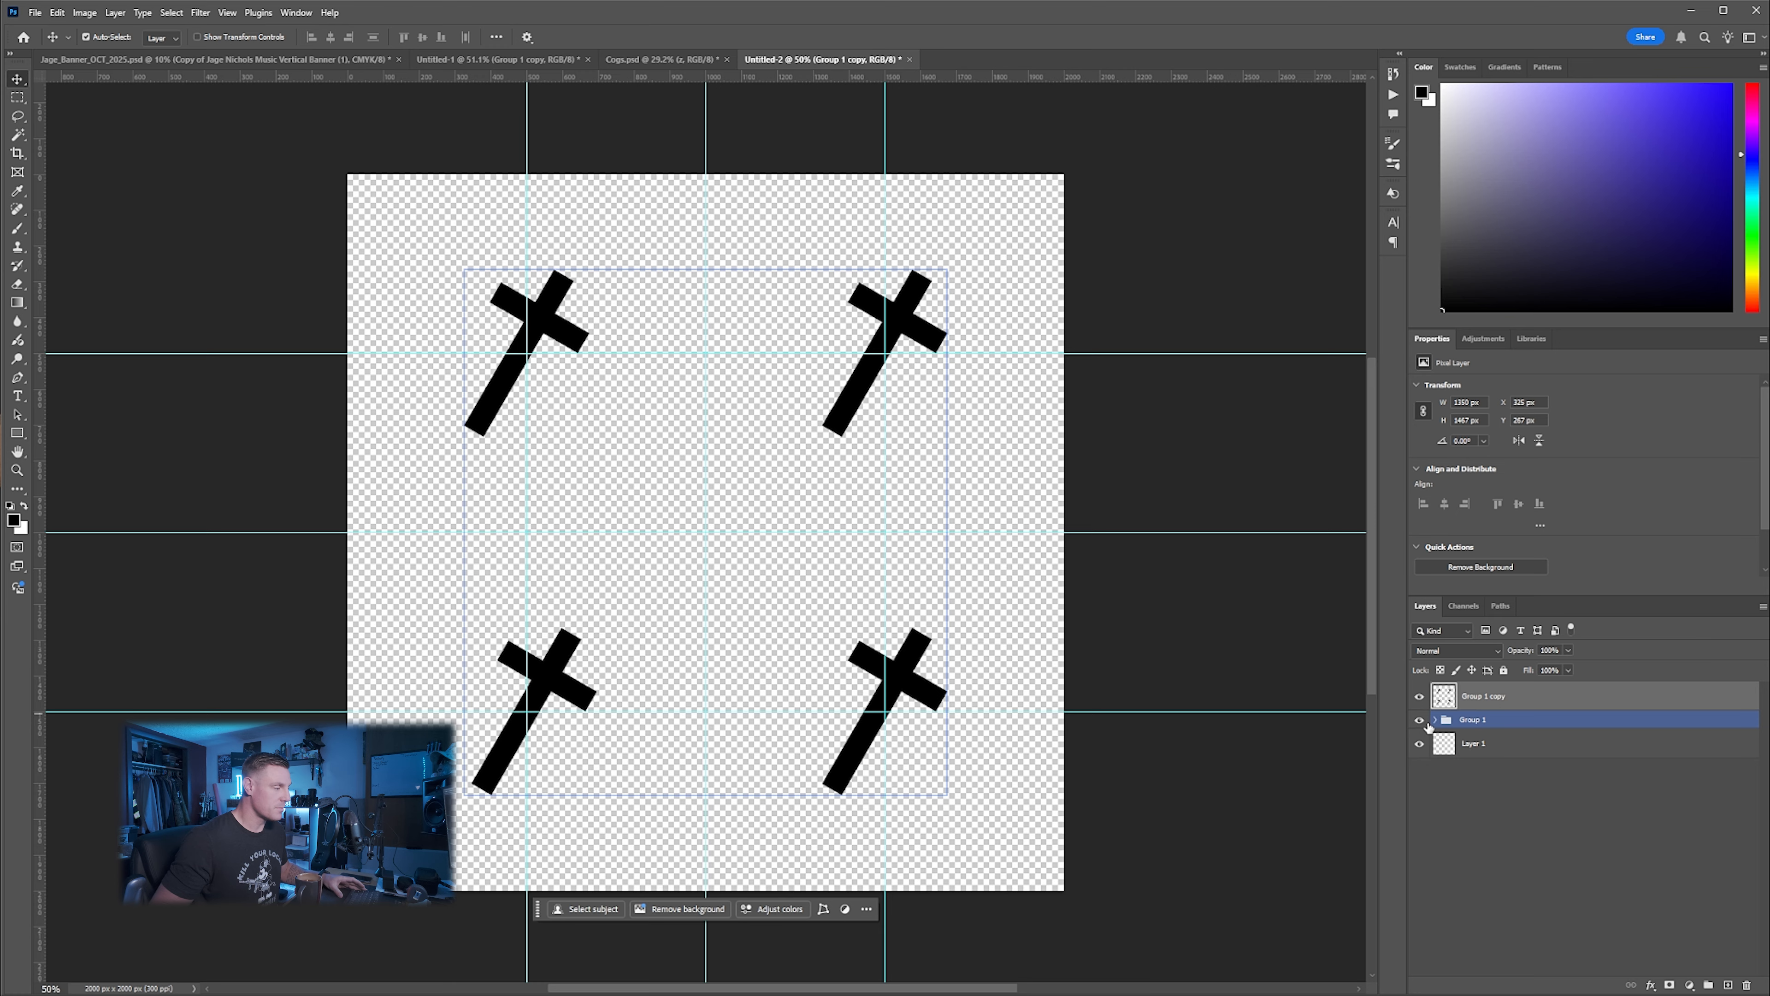
pyautogui.click(1420, 720)
pyautogui.click(1566, 699)
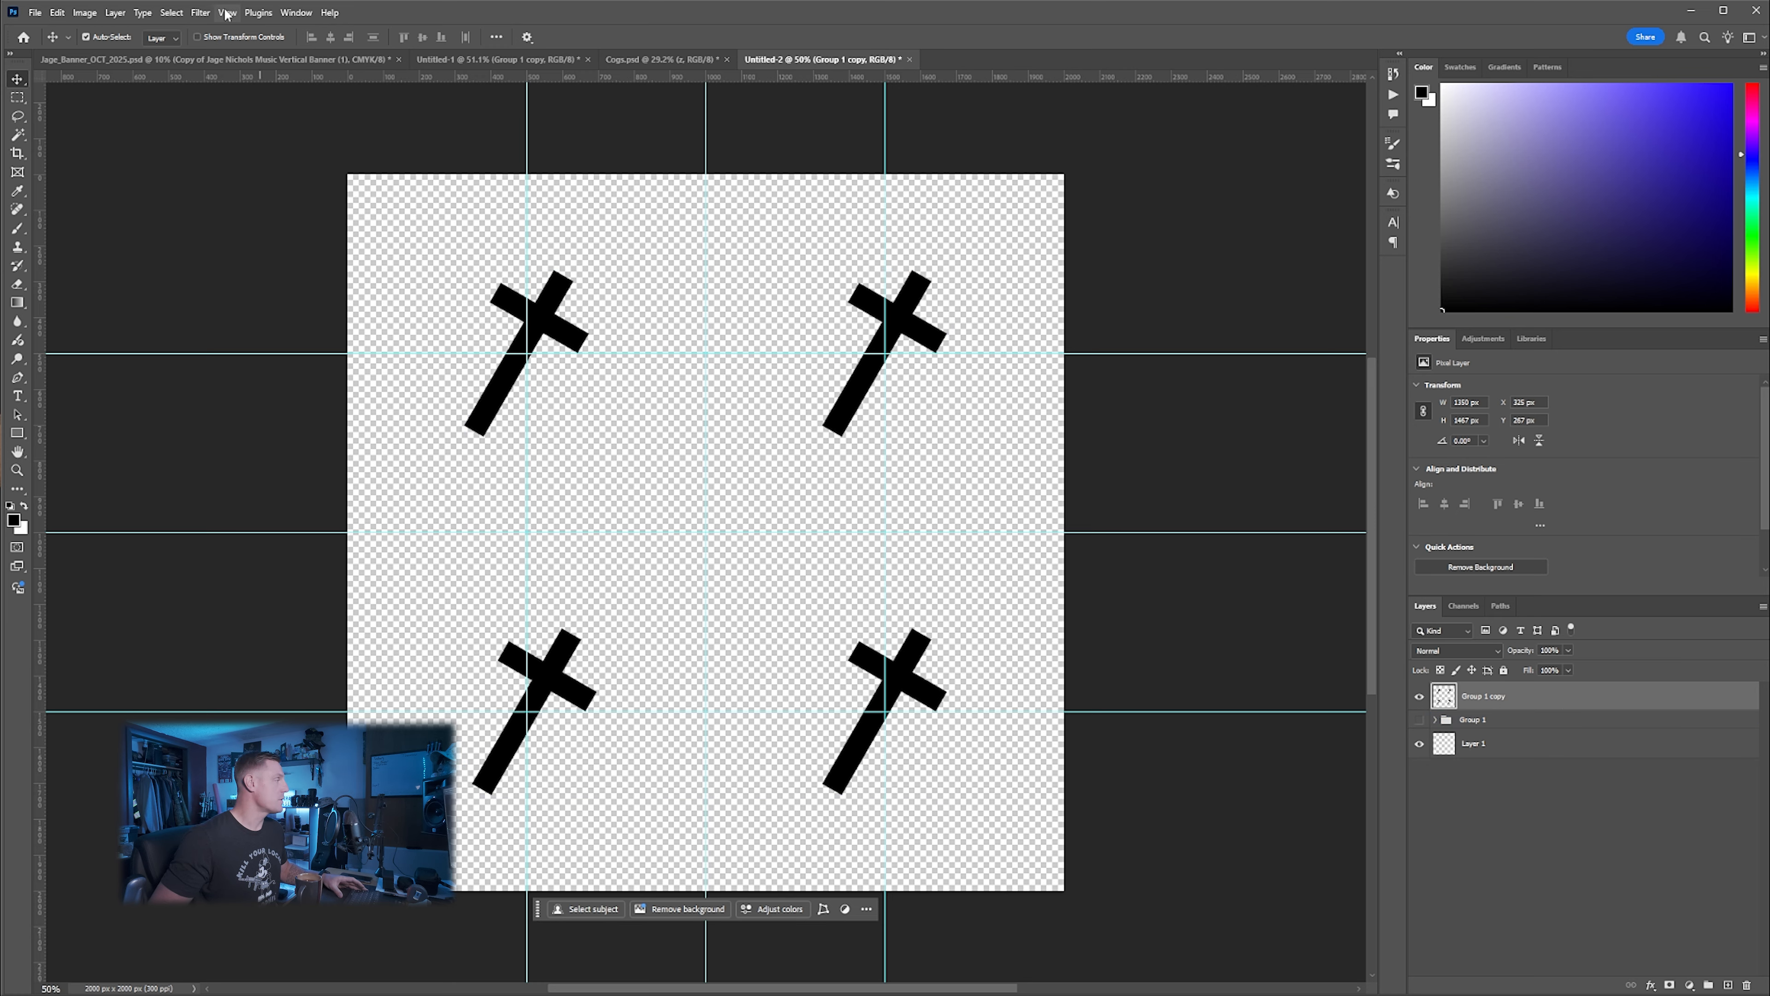
# Apply an Offset filter of +500 px horizontally and +500 px vertically with Wrap Around to the merged layer, and show the original group again
pyautogui.click(201, 13)
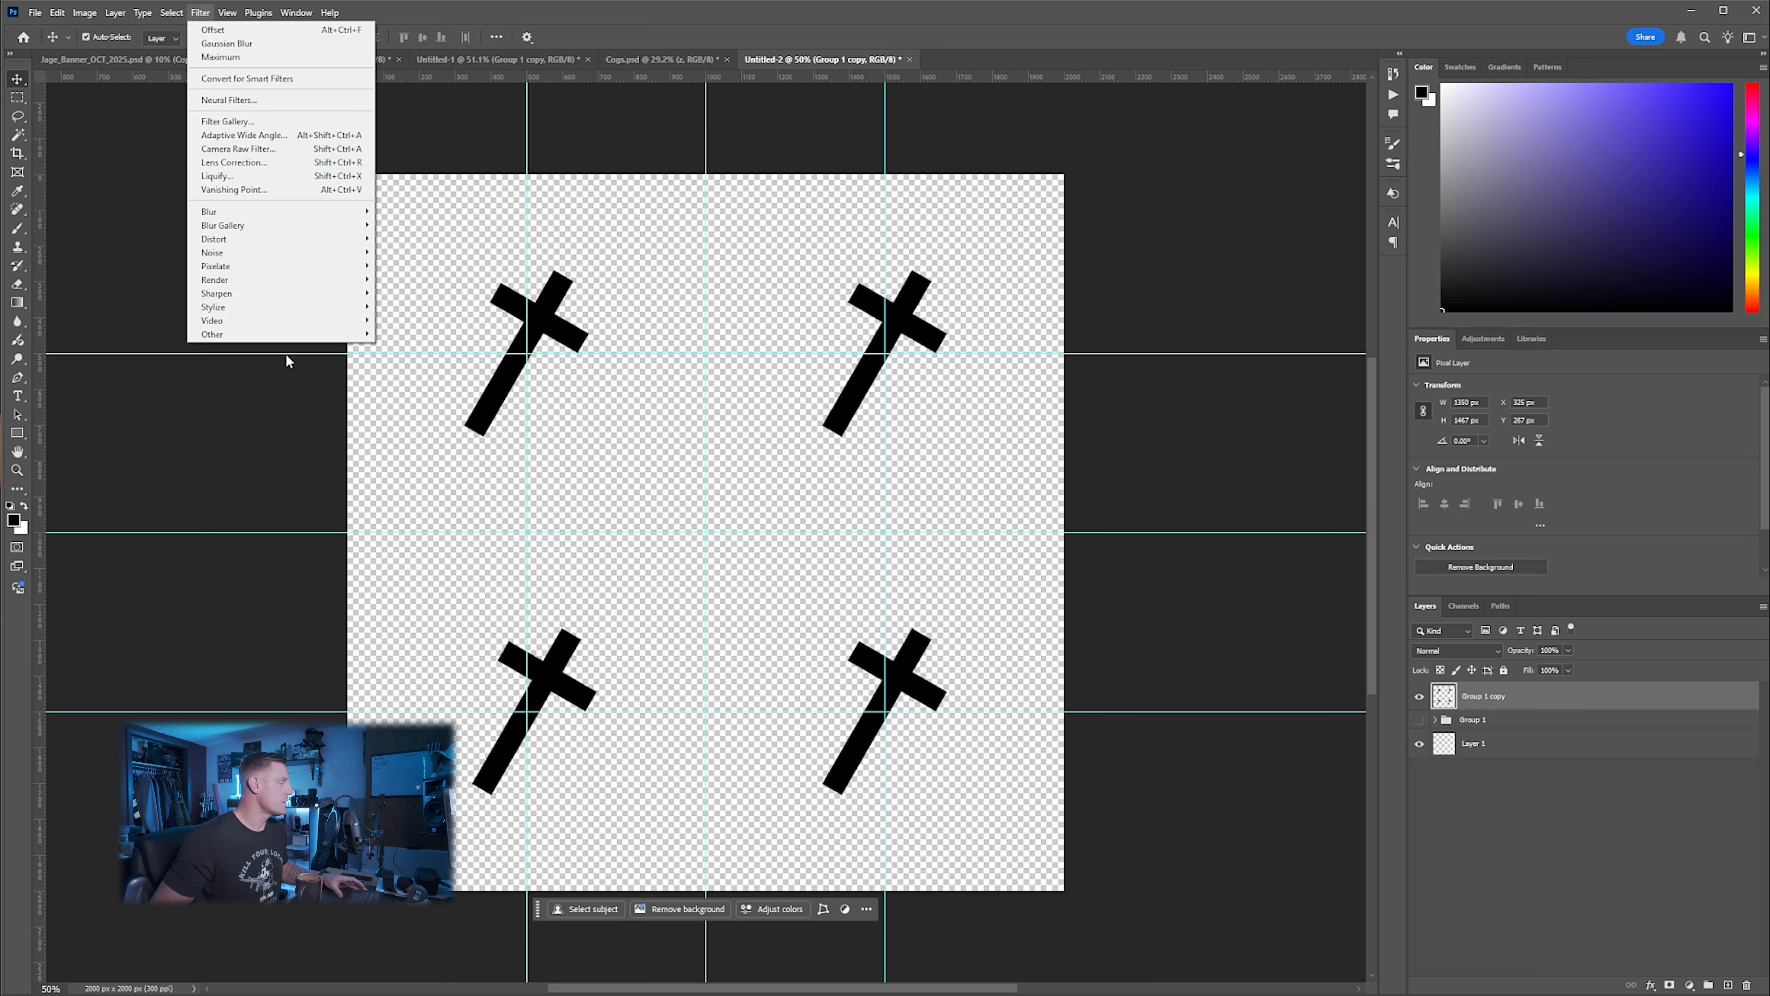
pyautogui.moveTo(308, 336)
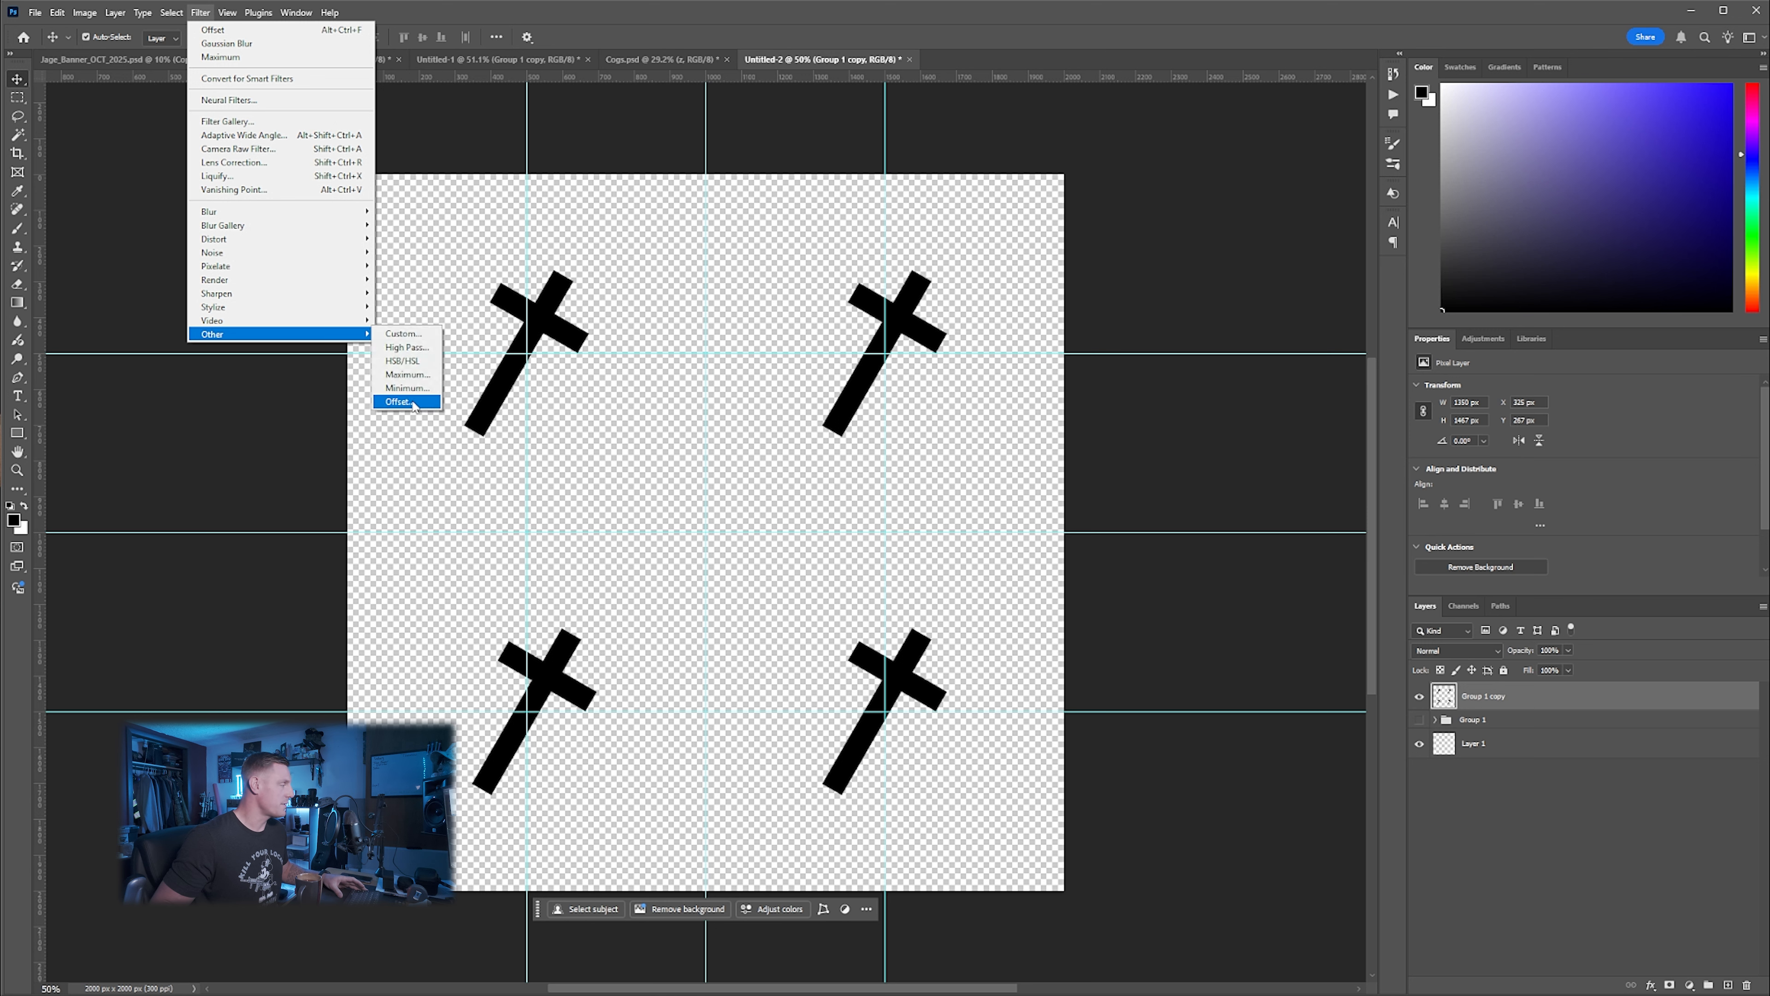
pyautogui.click(404, 402)
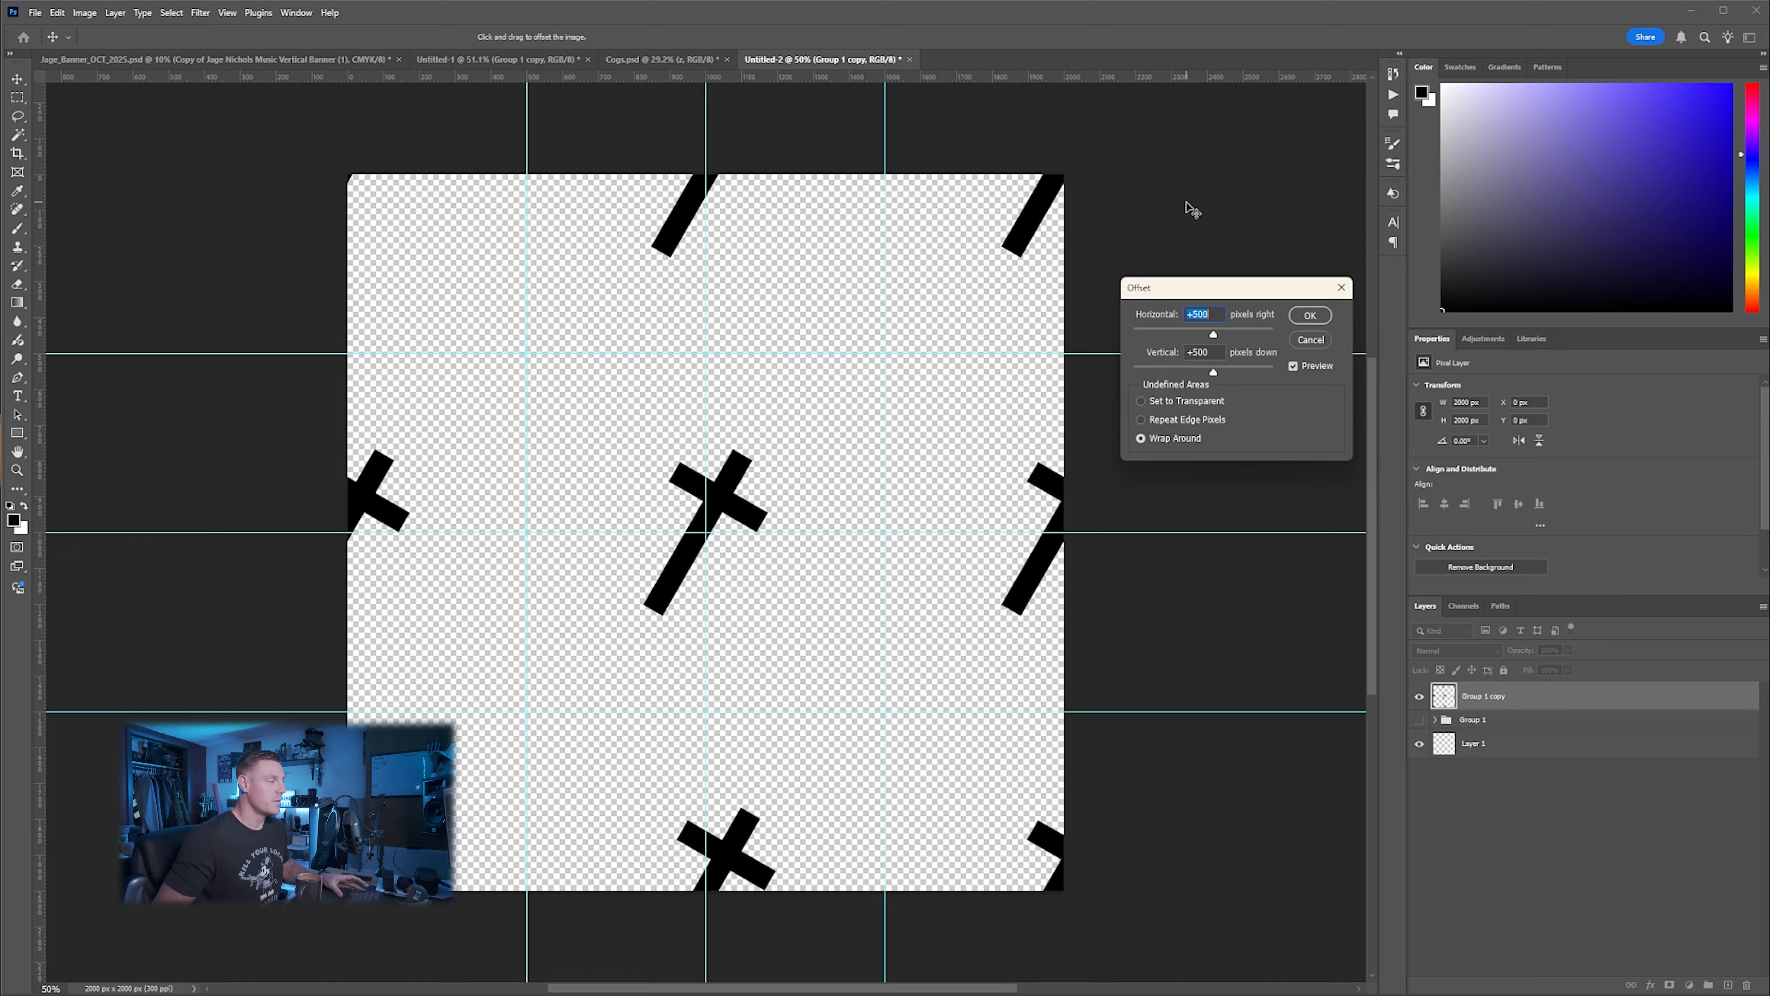
pyautogui.moveTo(1228, 294); pyautogui.dragTo(1297, 241)
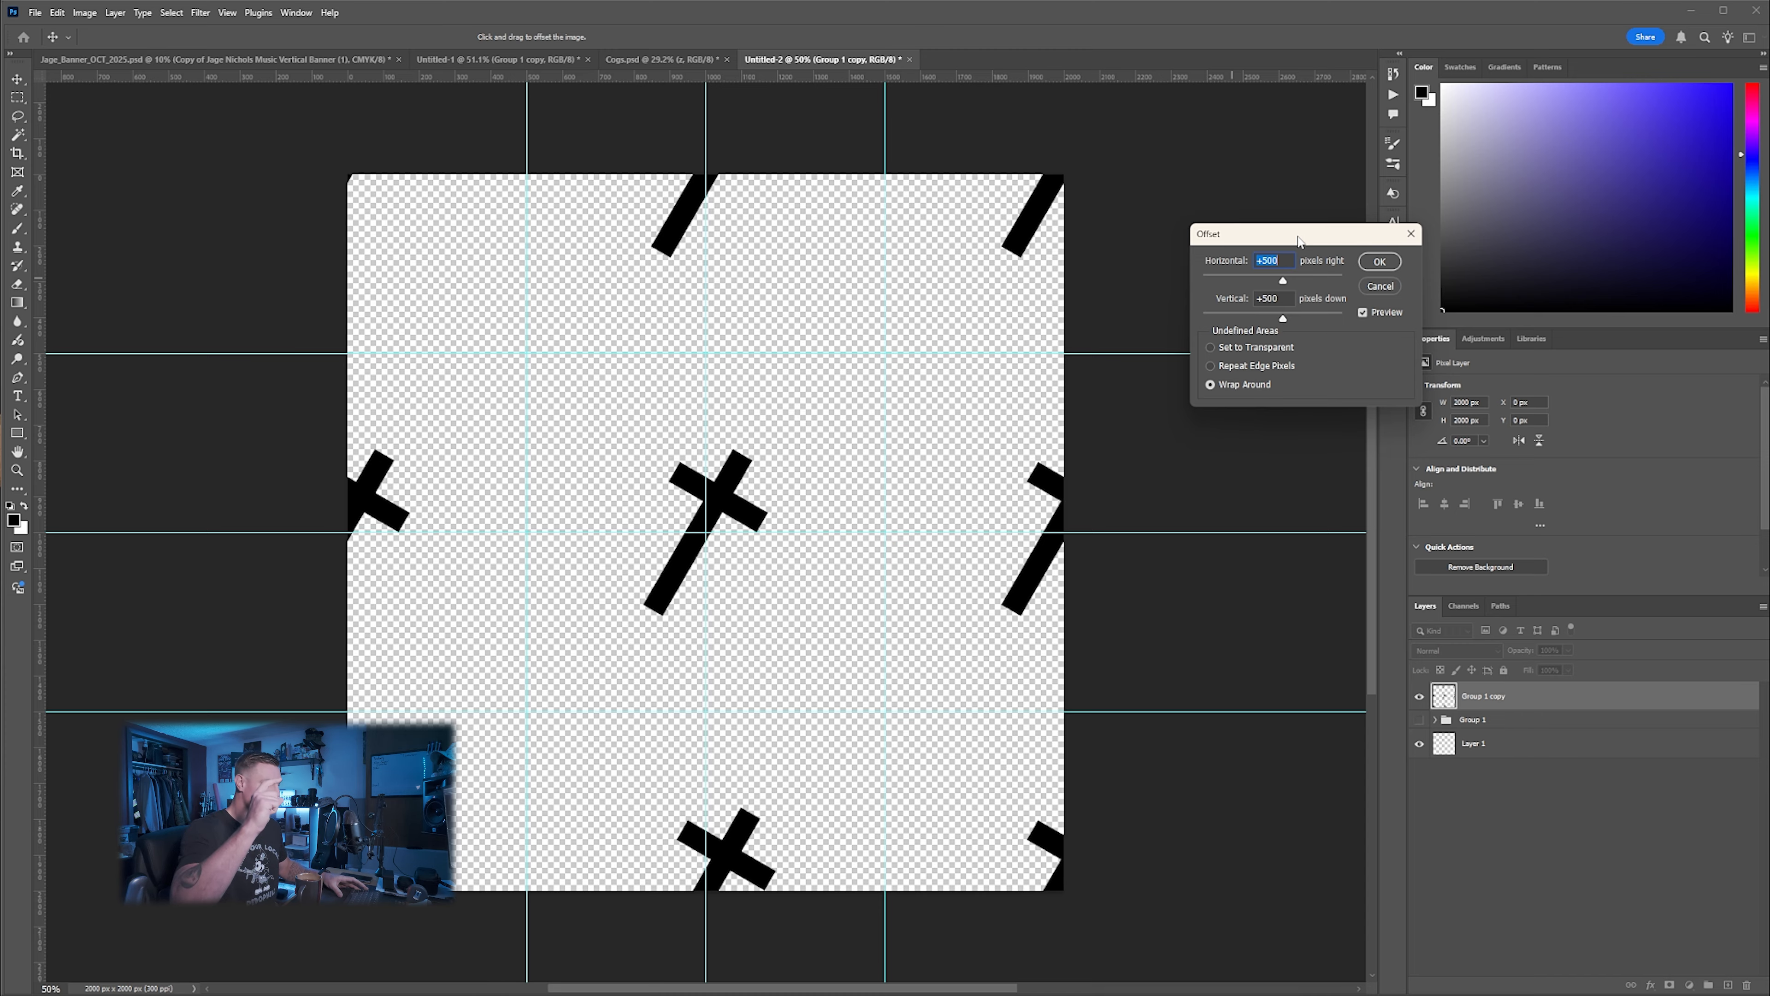
pyautogui.click(1387, 260)
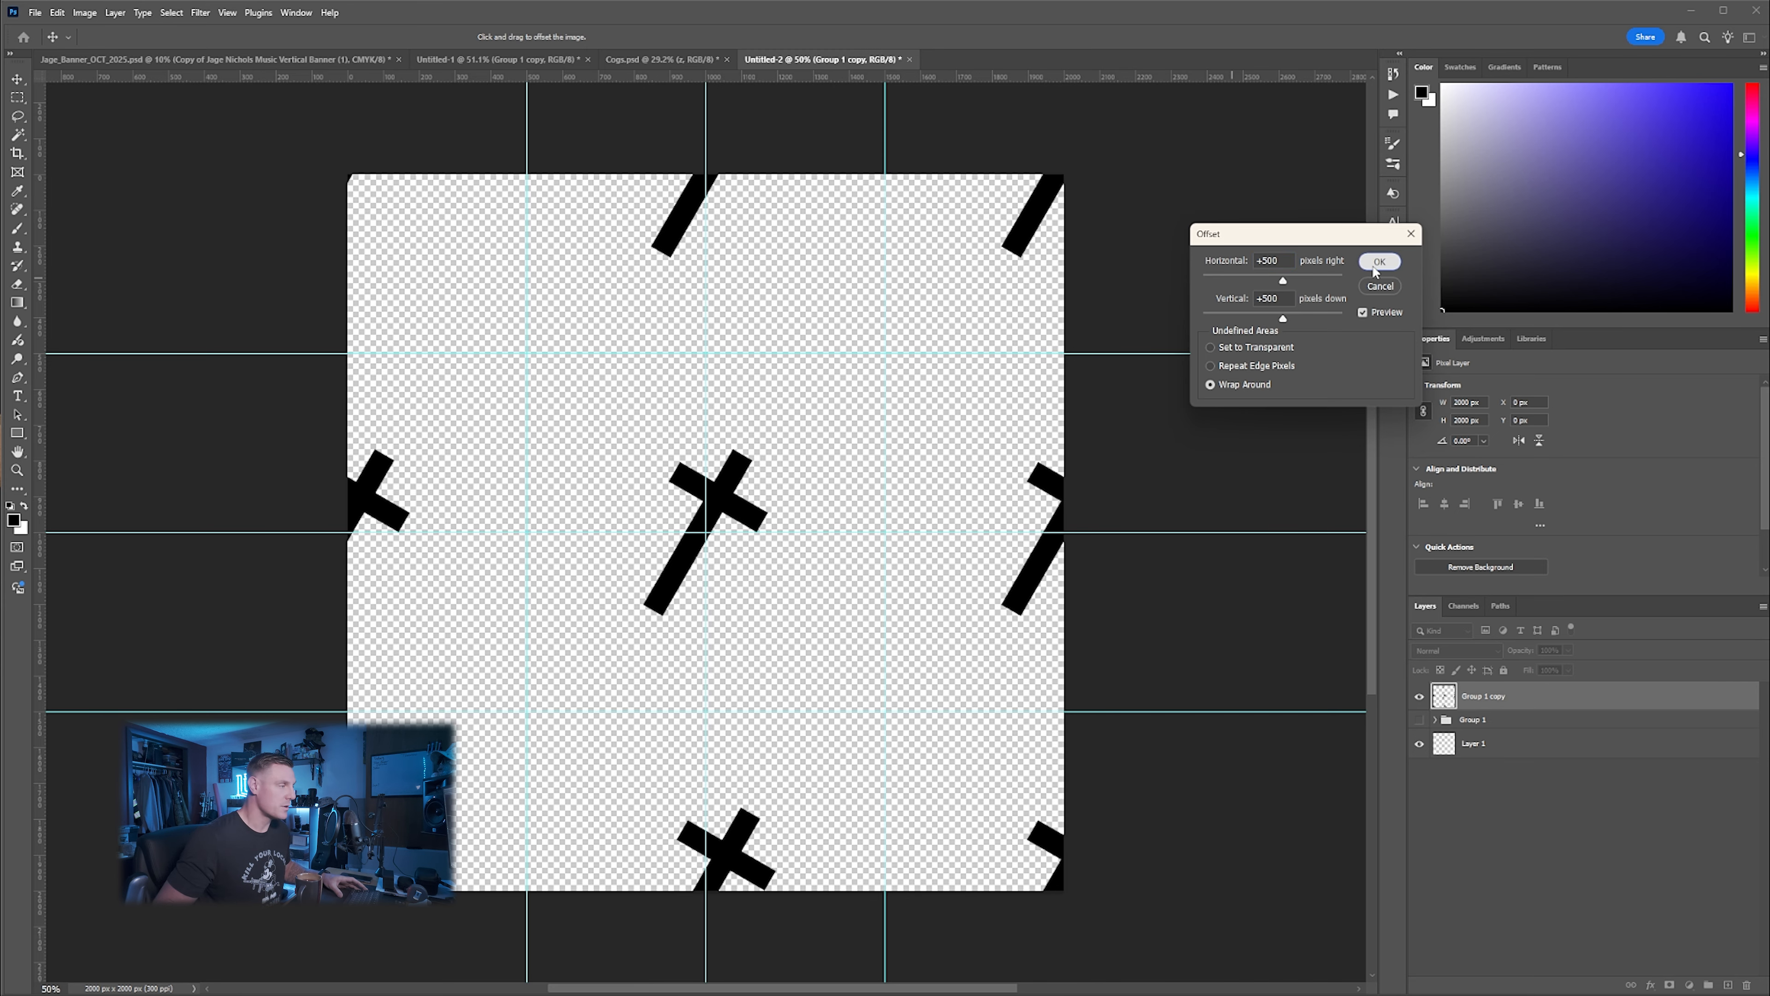
pyautogui.click(1418, 721)
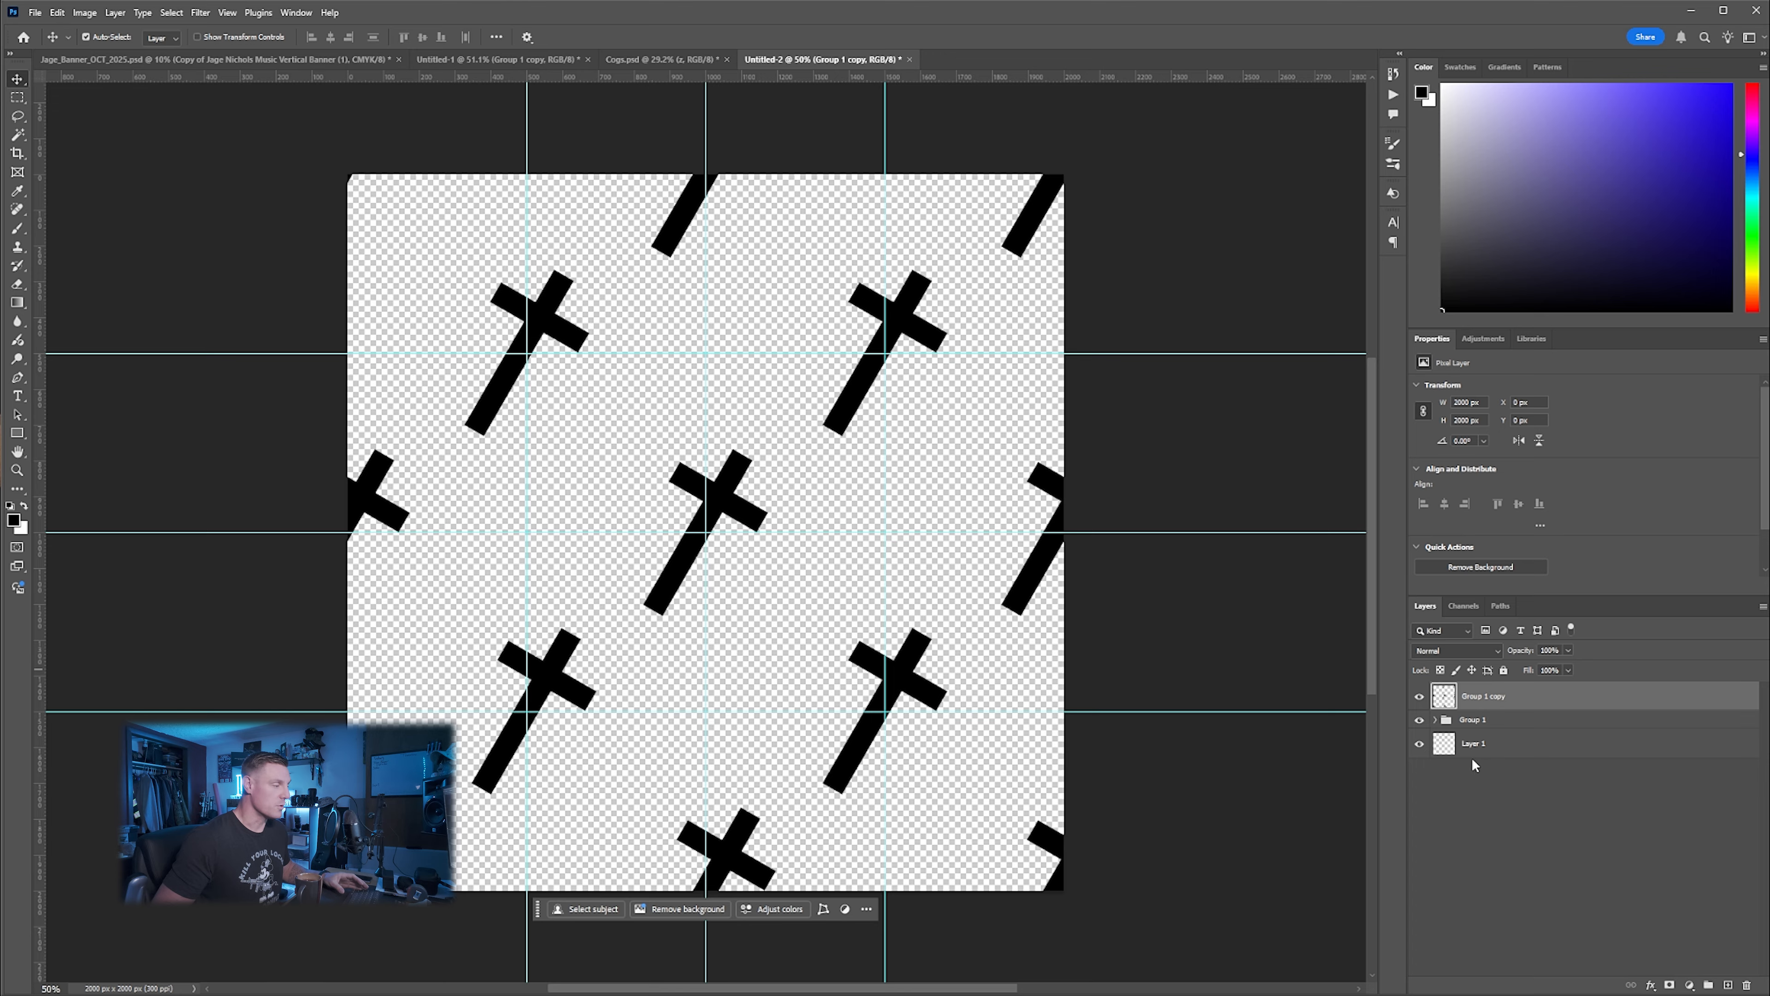
# Define the staggered cross artwork as a pattern named Cross_Tile
pyautogui.click(57, 12)
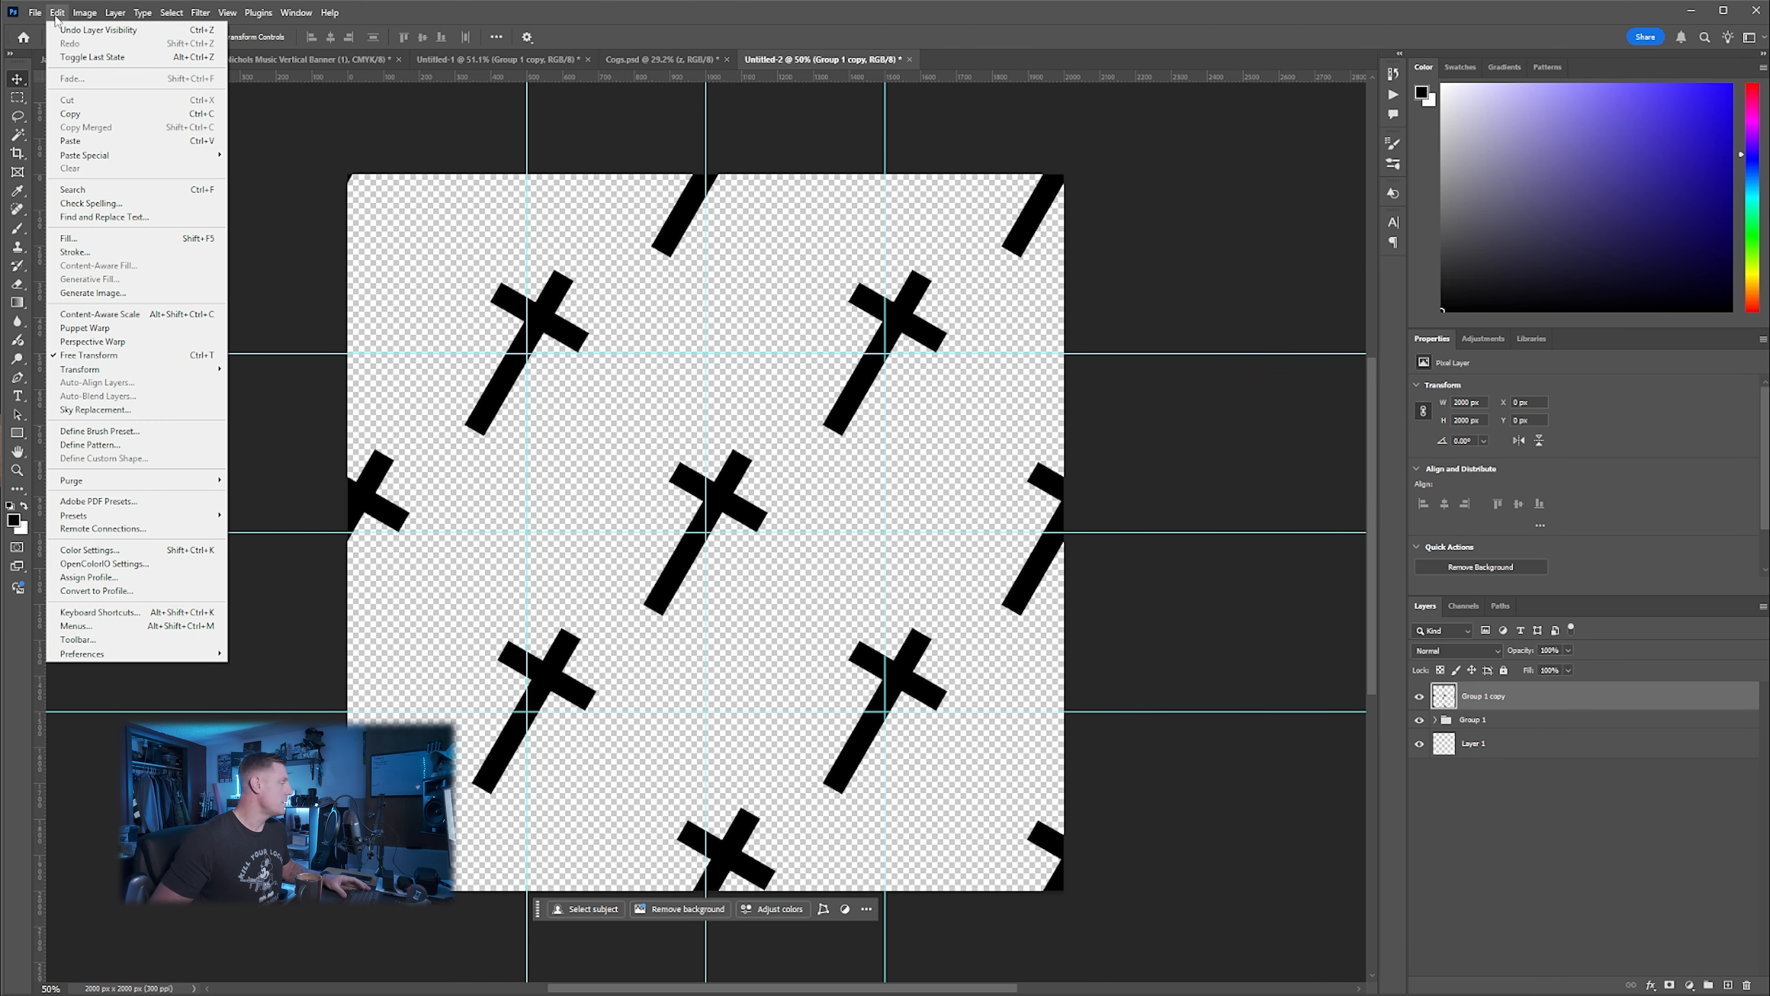
pyautogui.click(139, 449)
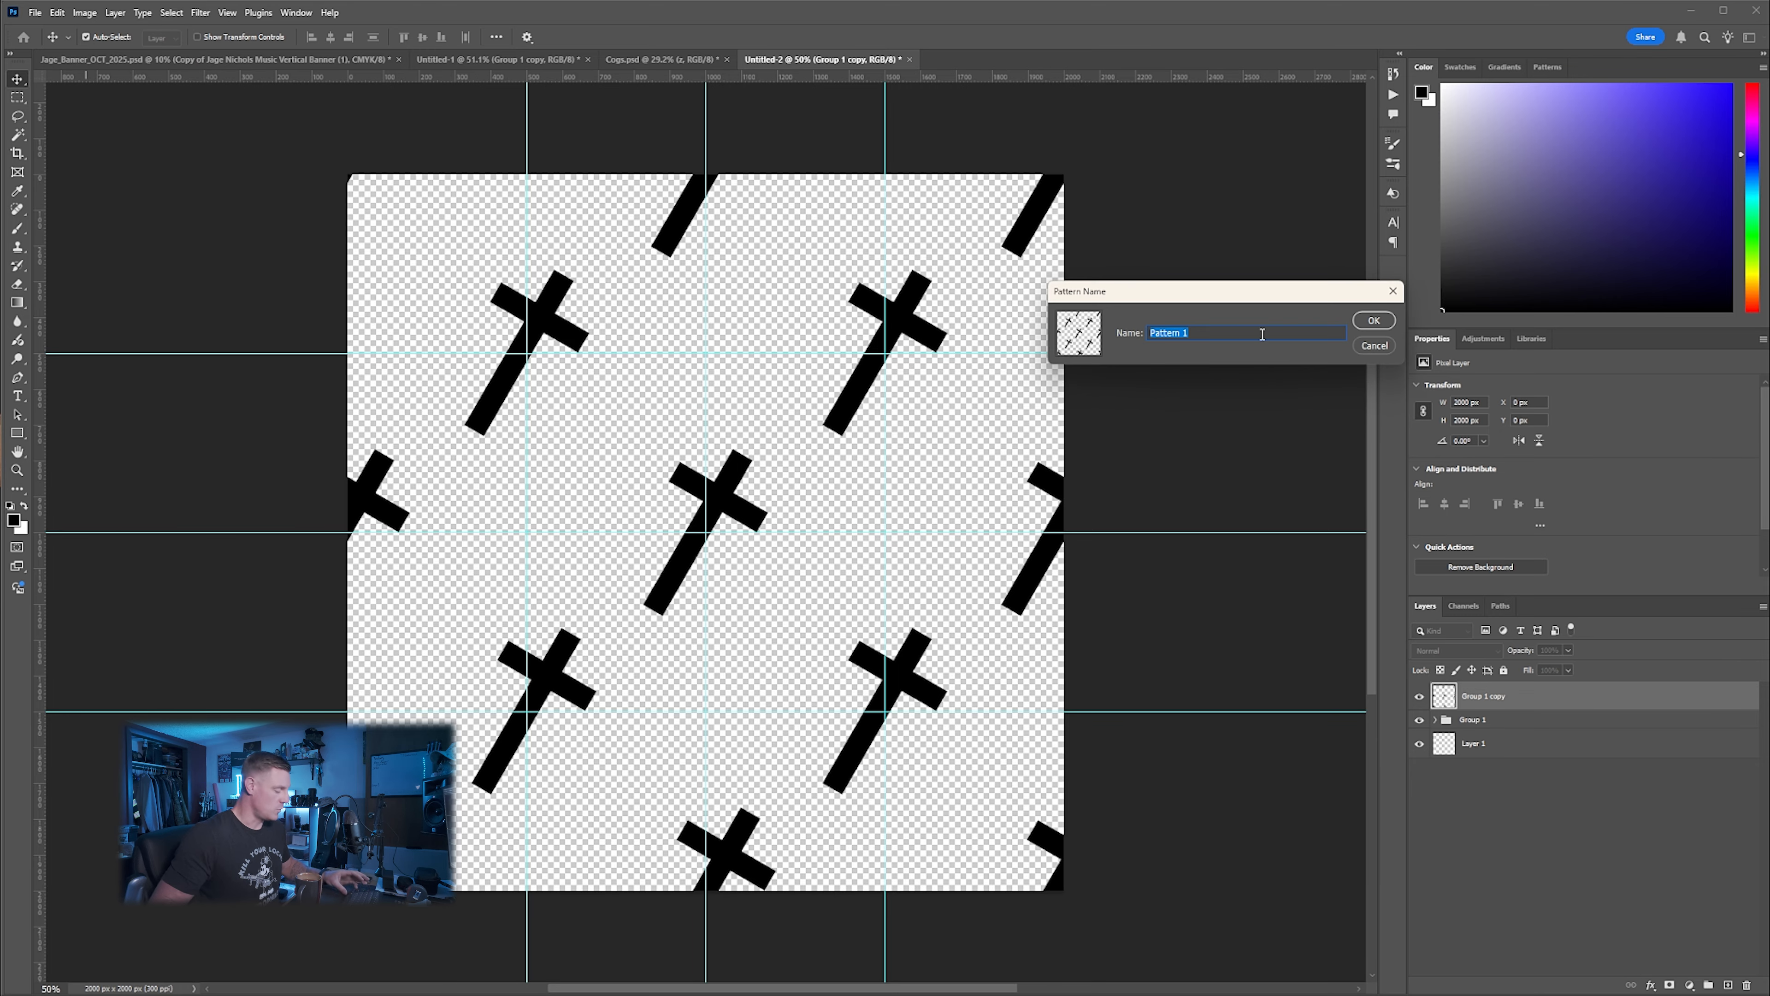
pyautogui.write('Cros')
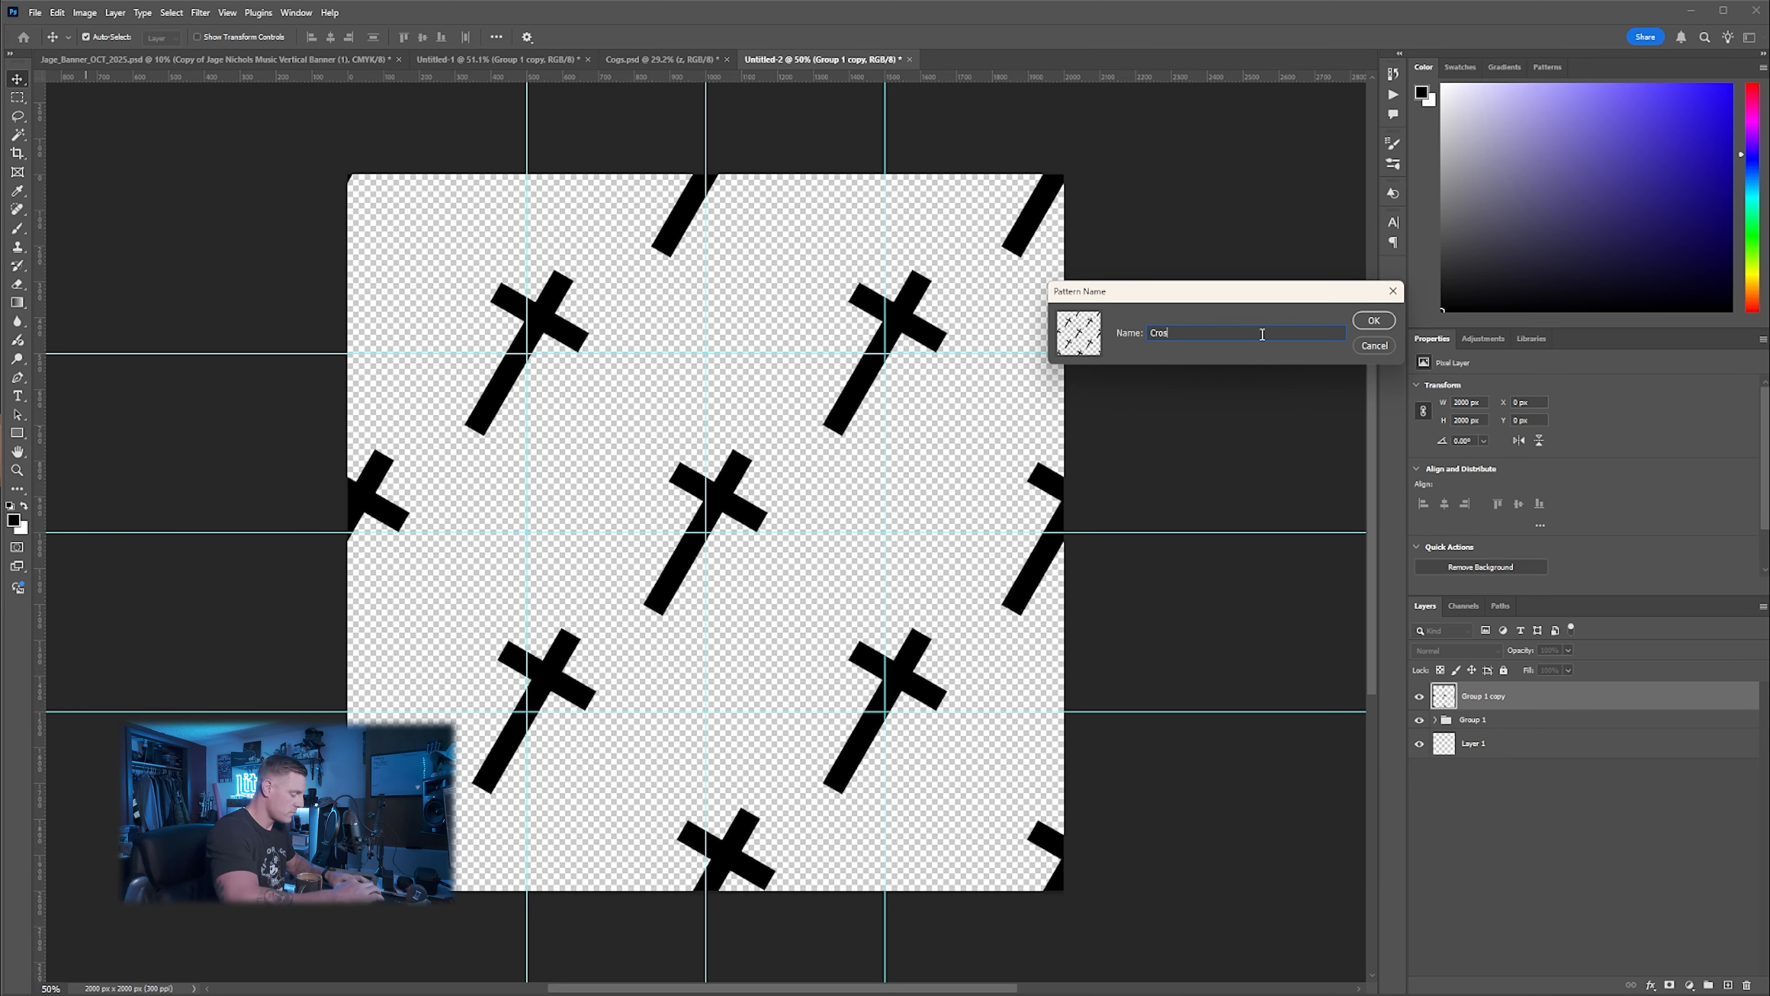
pyautogui.write('s_Tile')
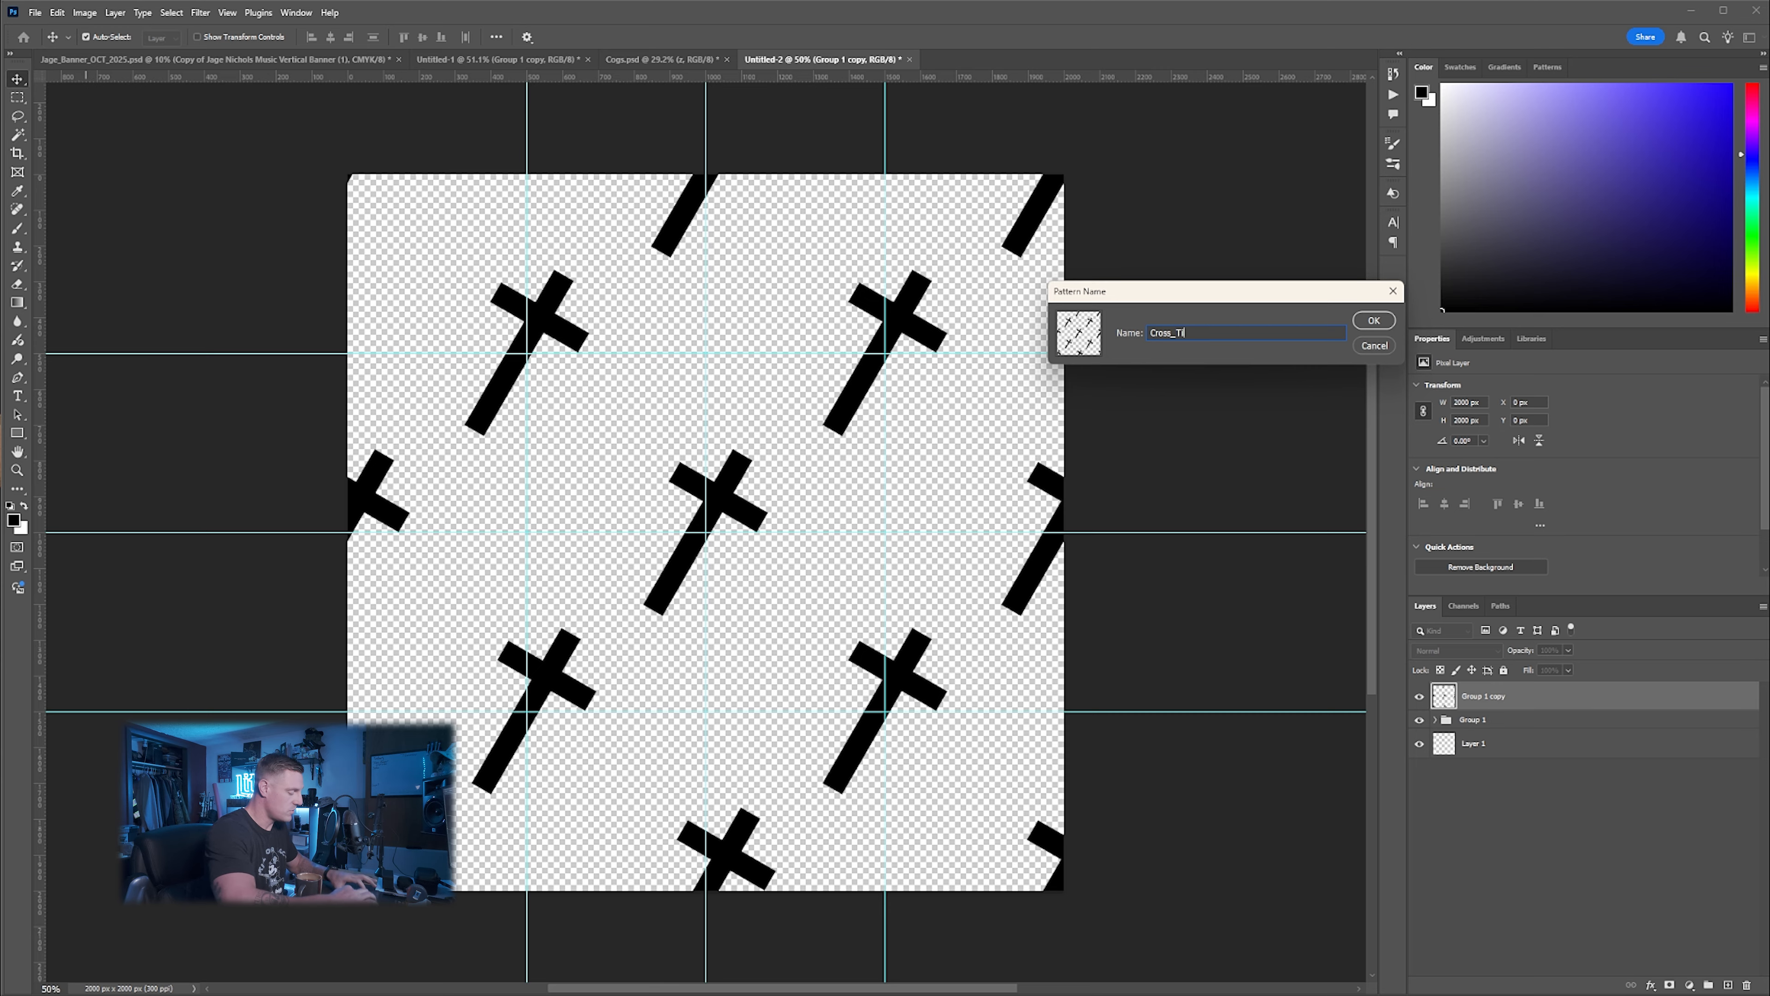
pyautogui.click(1370, 322)
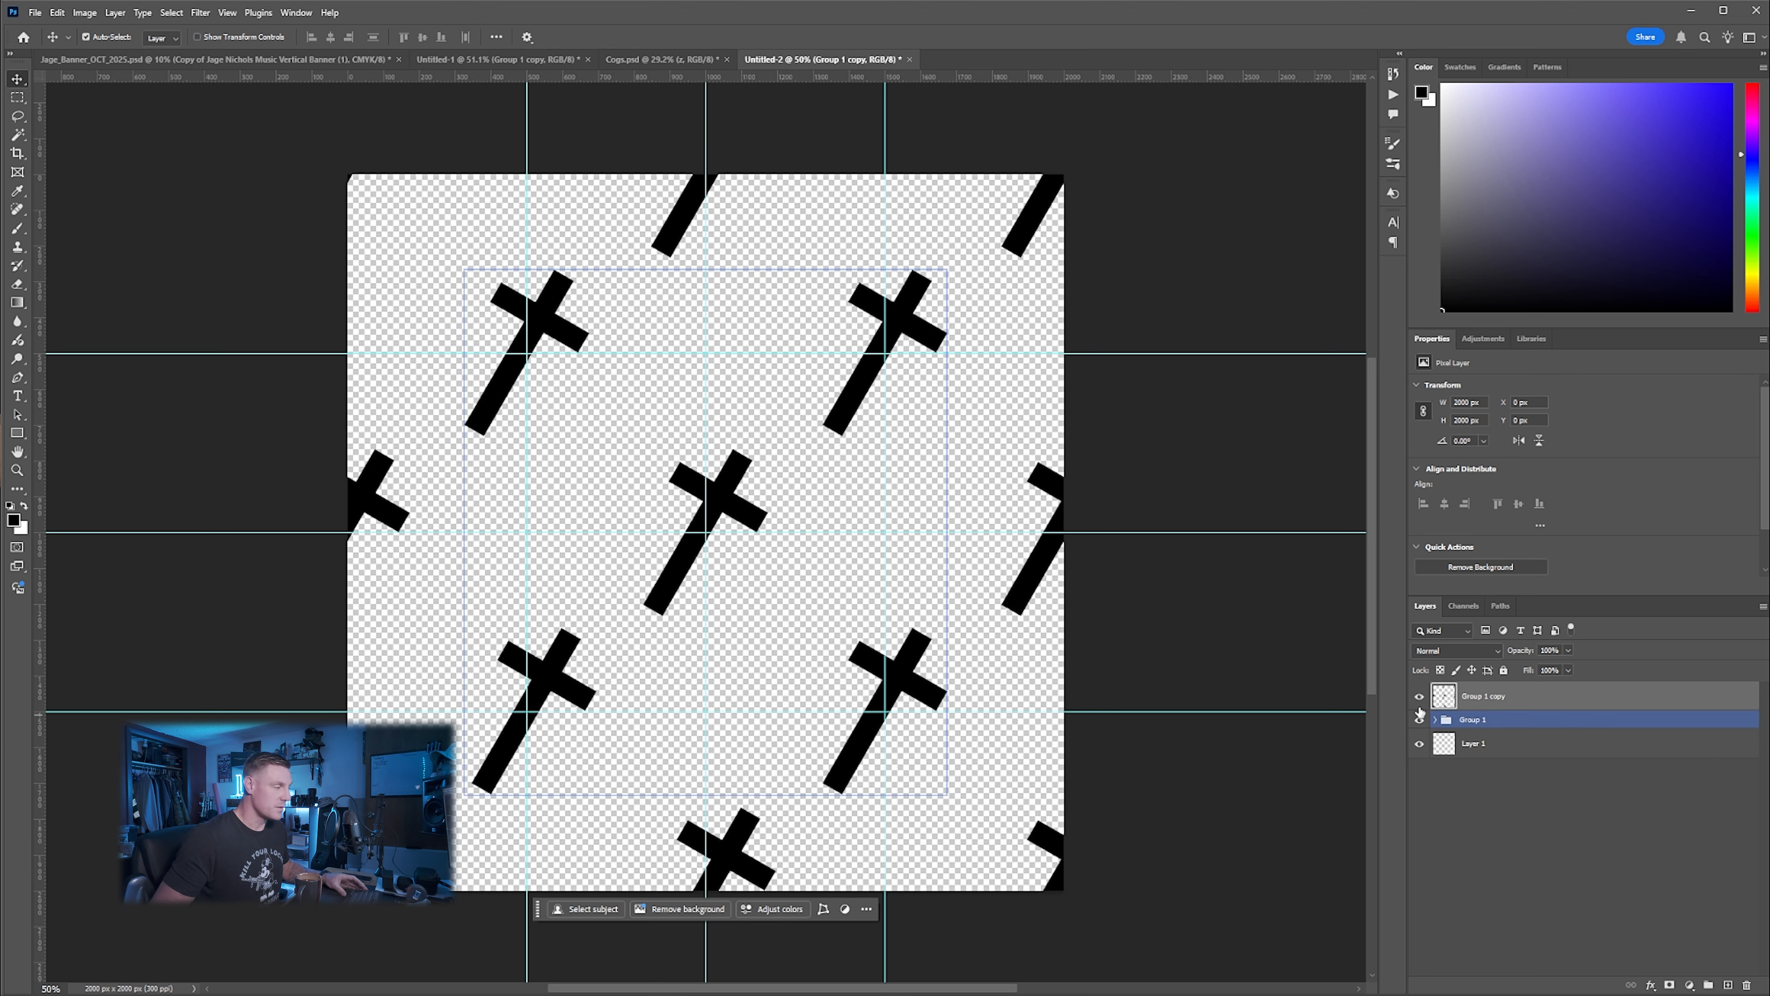
# Hide the merged cross layer and the cross group, and add a gradient fill layer at Layer 1
pyautogui.moveTo(1417, 697); pyautogui.dragTo(1419, 721)
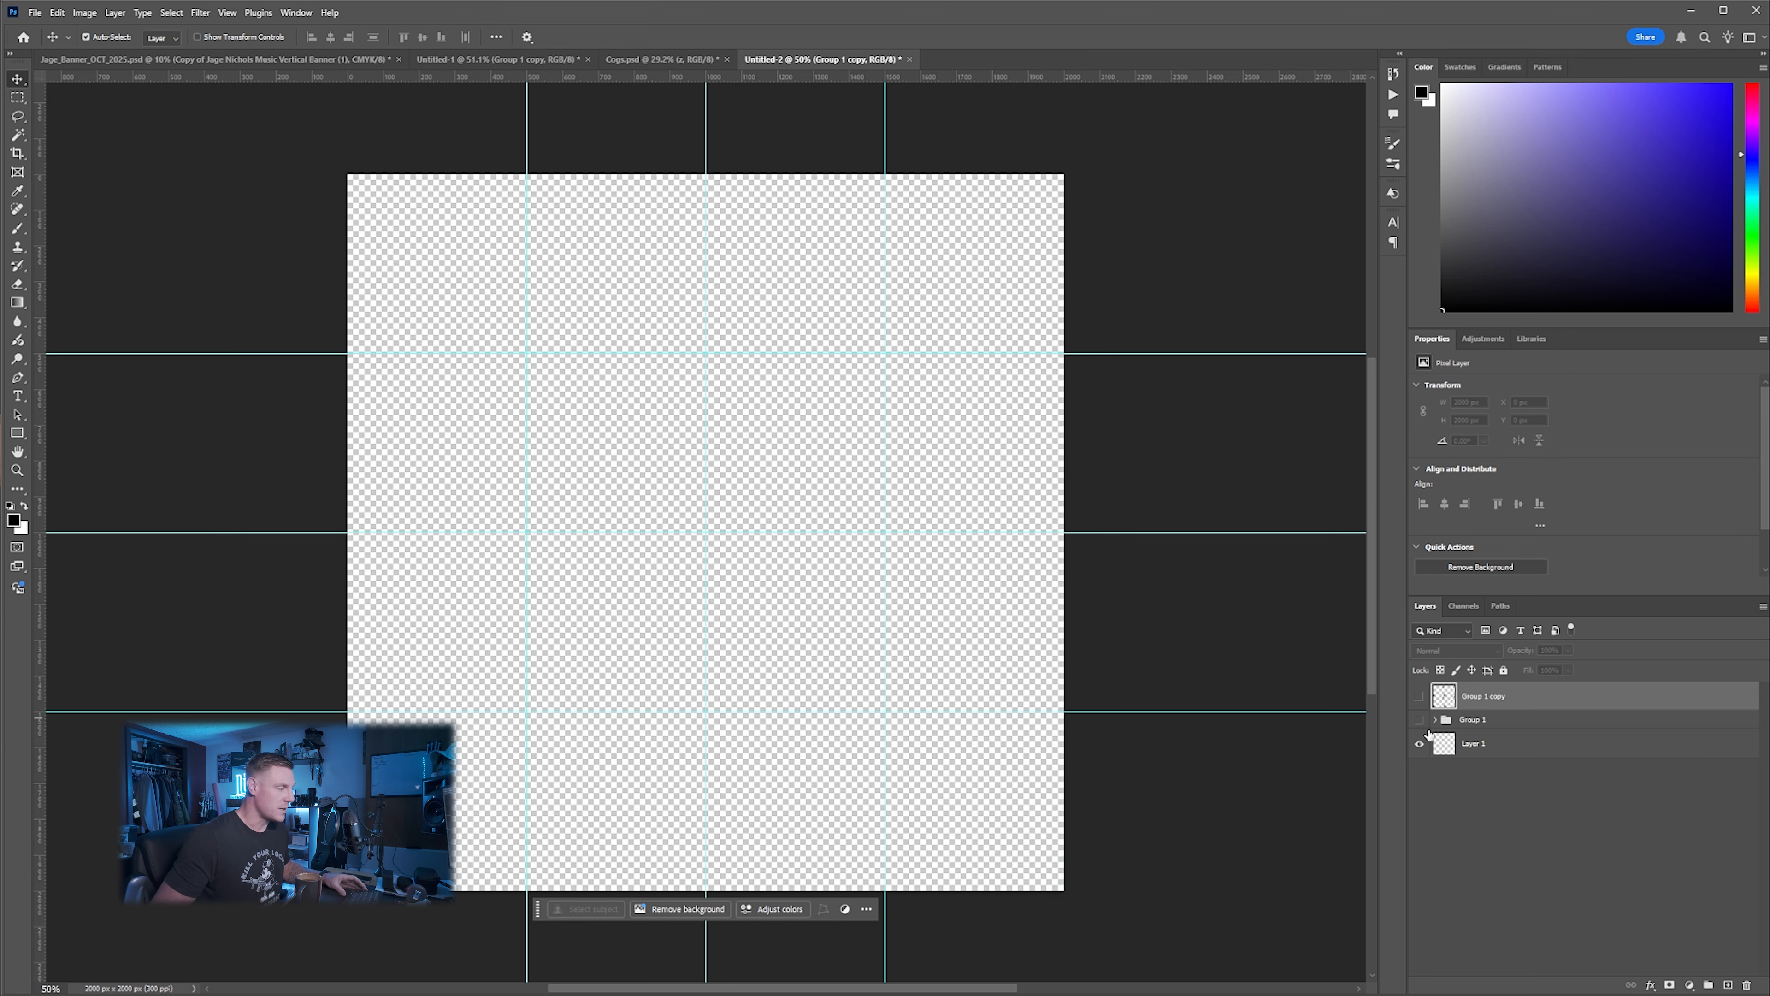
pyautogui.click(1533, 746)
pyautogui.click(1689, 985)
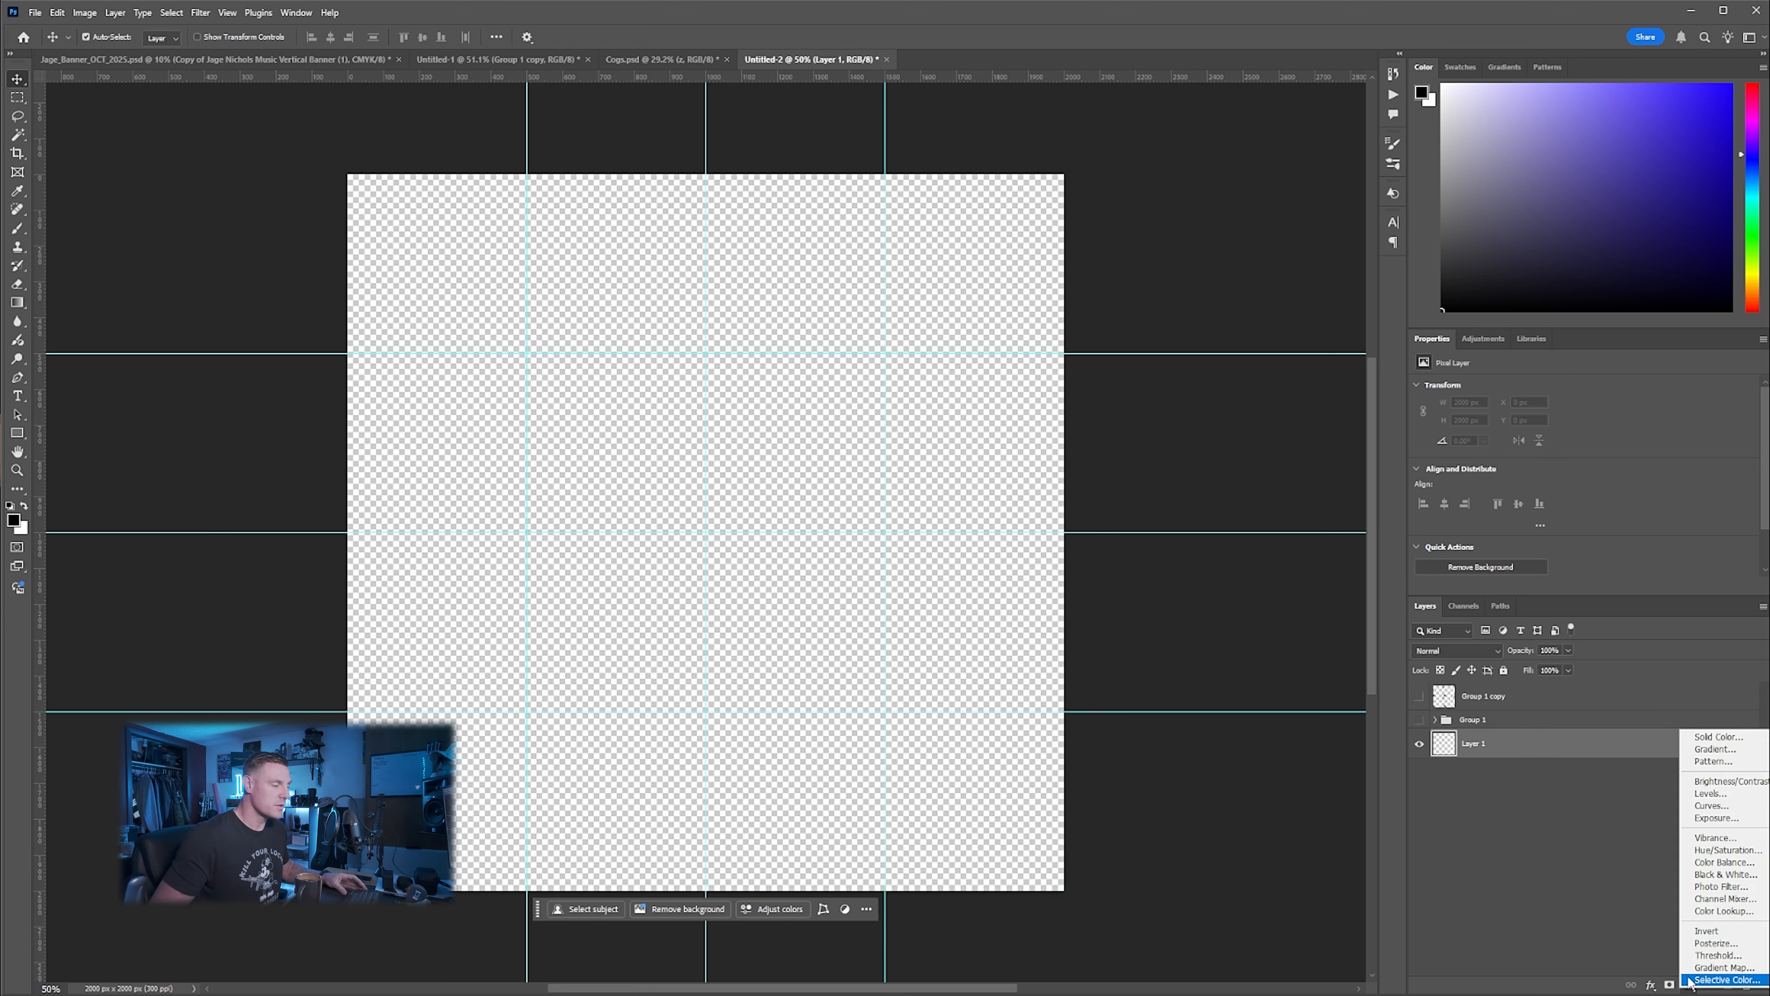
pyautogui.click(1733, 755)
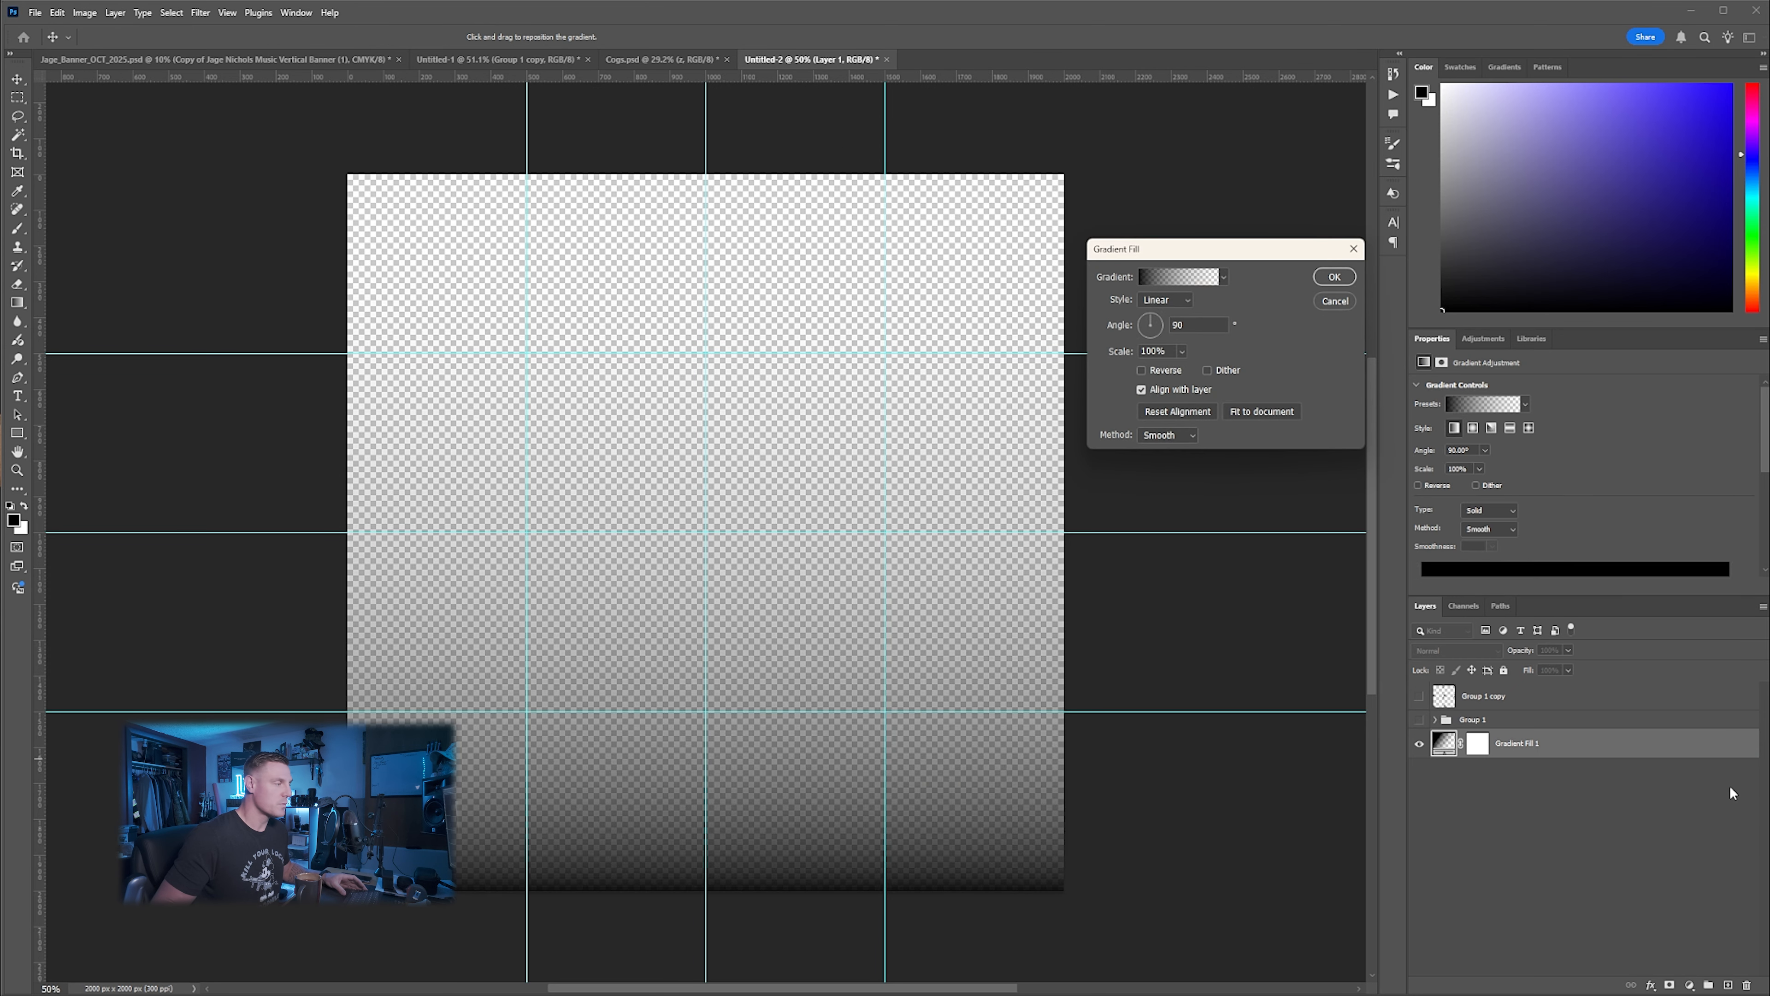
# Set the gradient fill to the silver preset from the Metals set, with an angle of 144.19° and a scale of 123%
pyautogui.click(1224, 277)
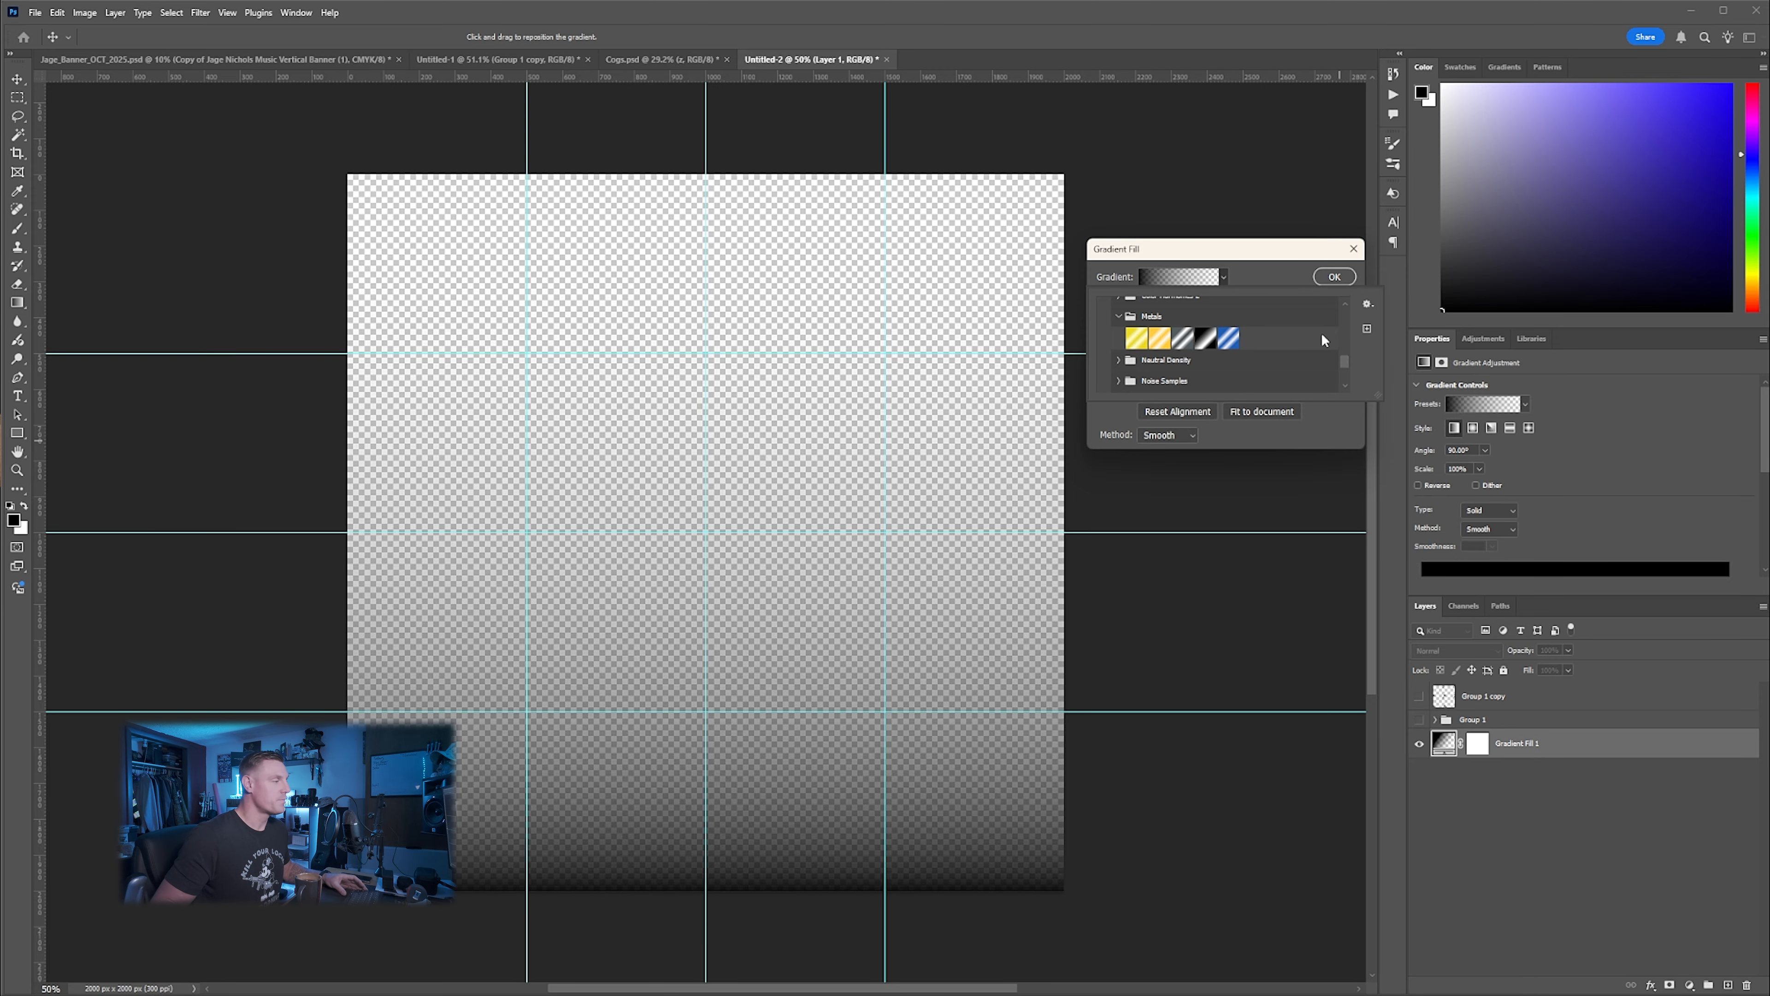
pyautogui.click(1182, 340)
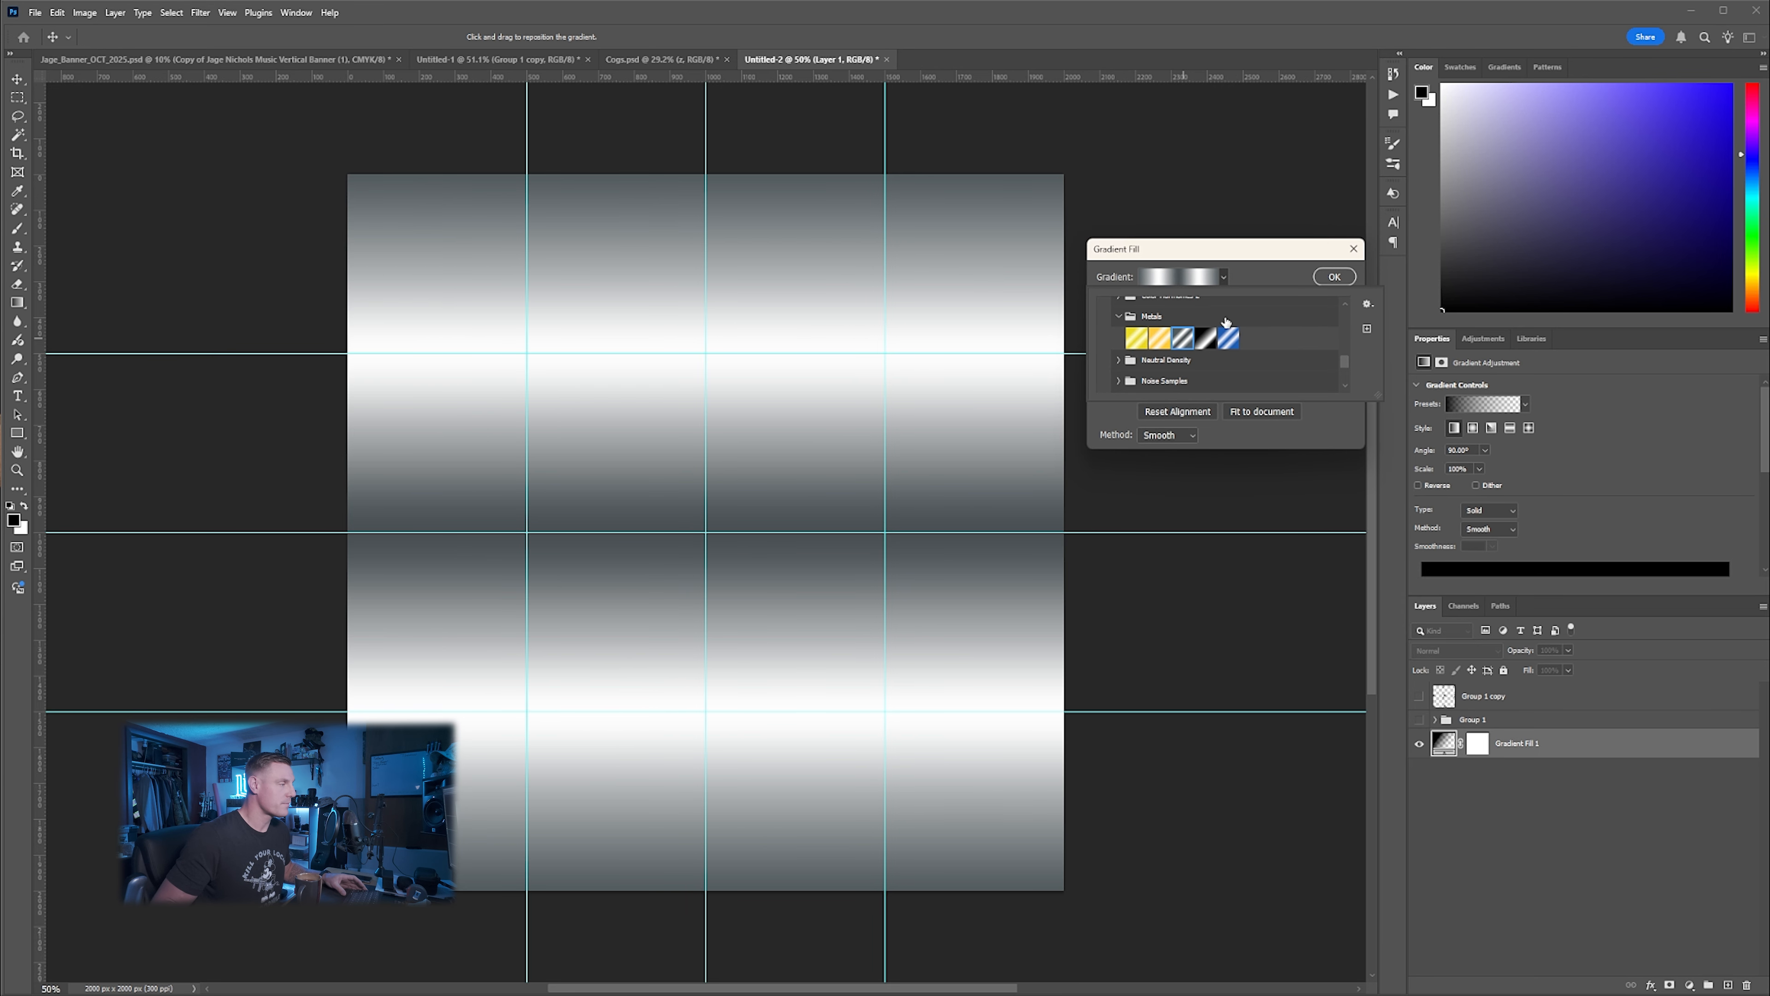
pyautogui.click(1260, 278)
pyautogui.moveTo(1149, 316); pyautogui.dragTo(1136, 312)
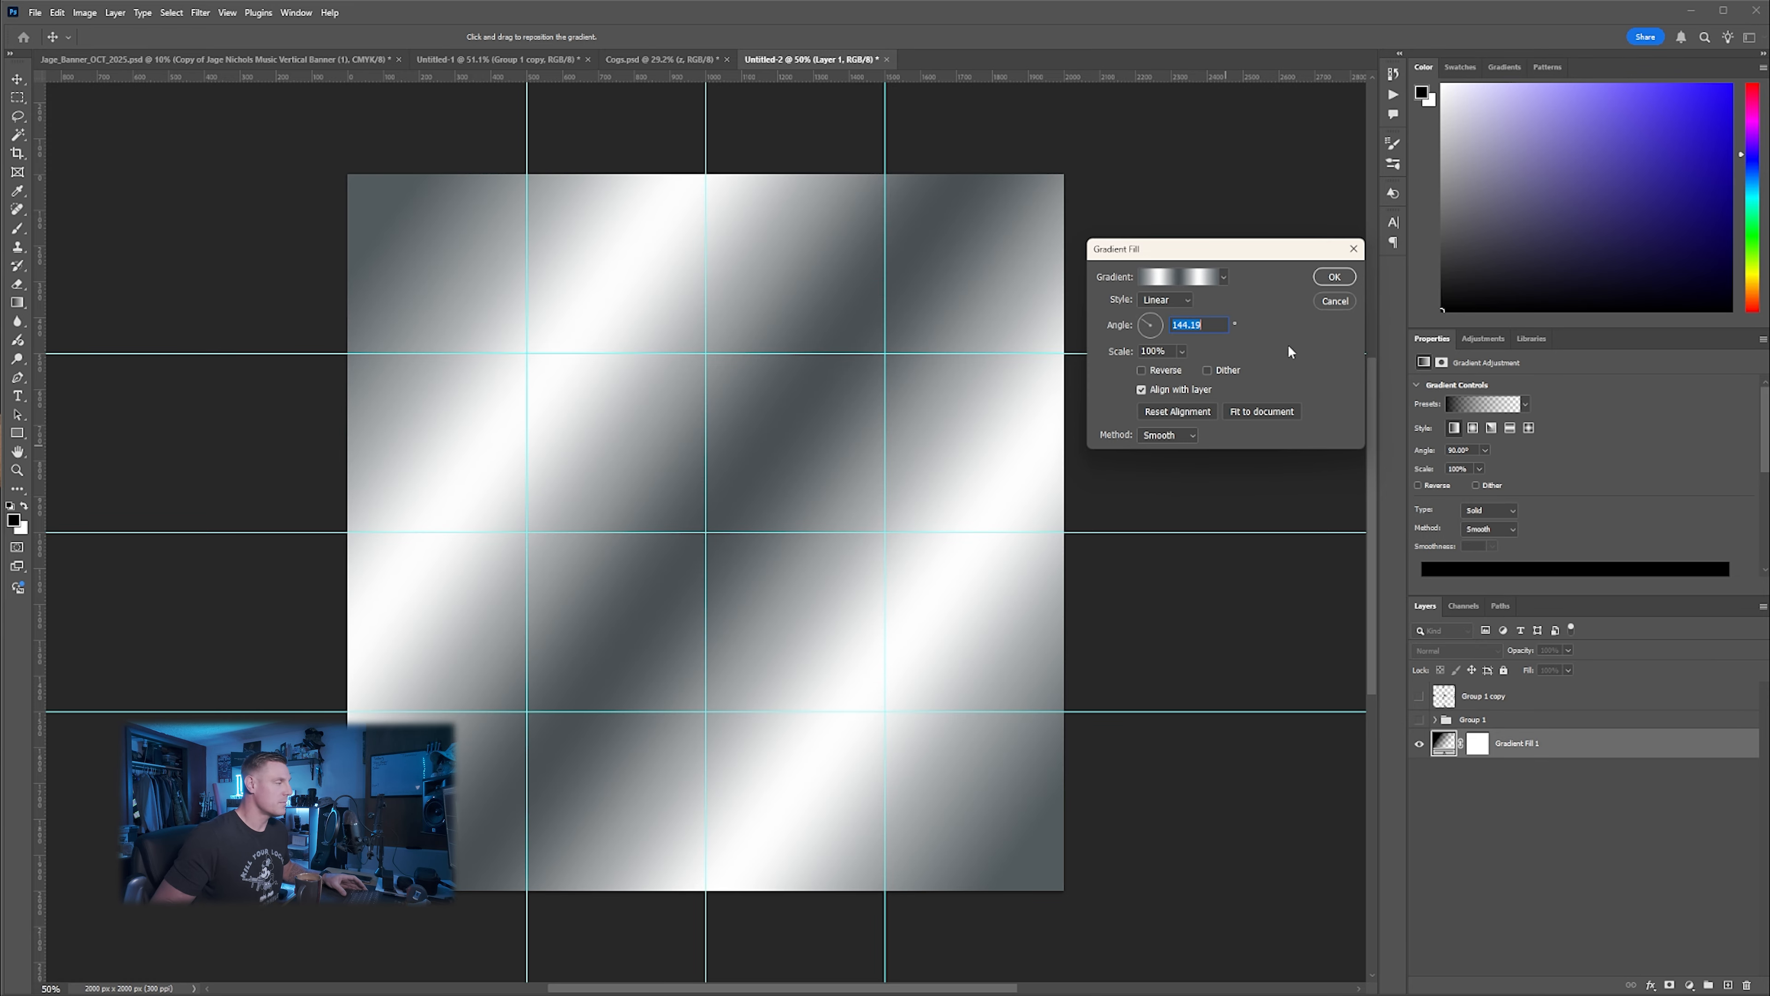
pyautogui.click(1333, 277)
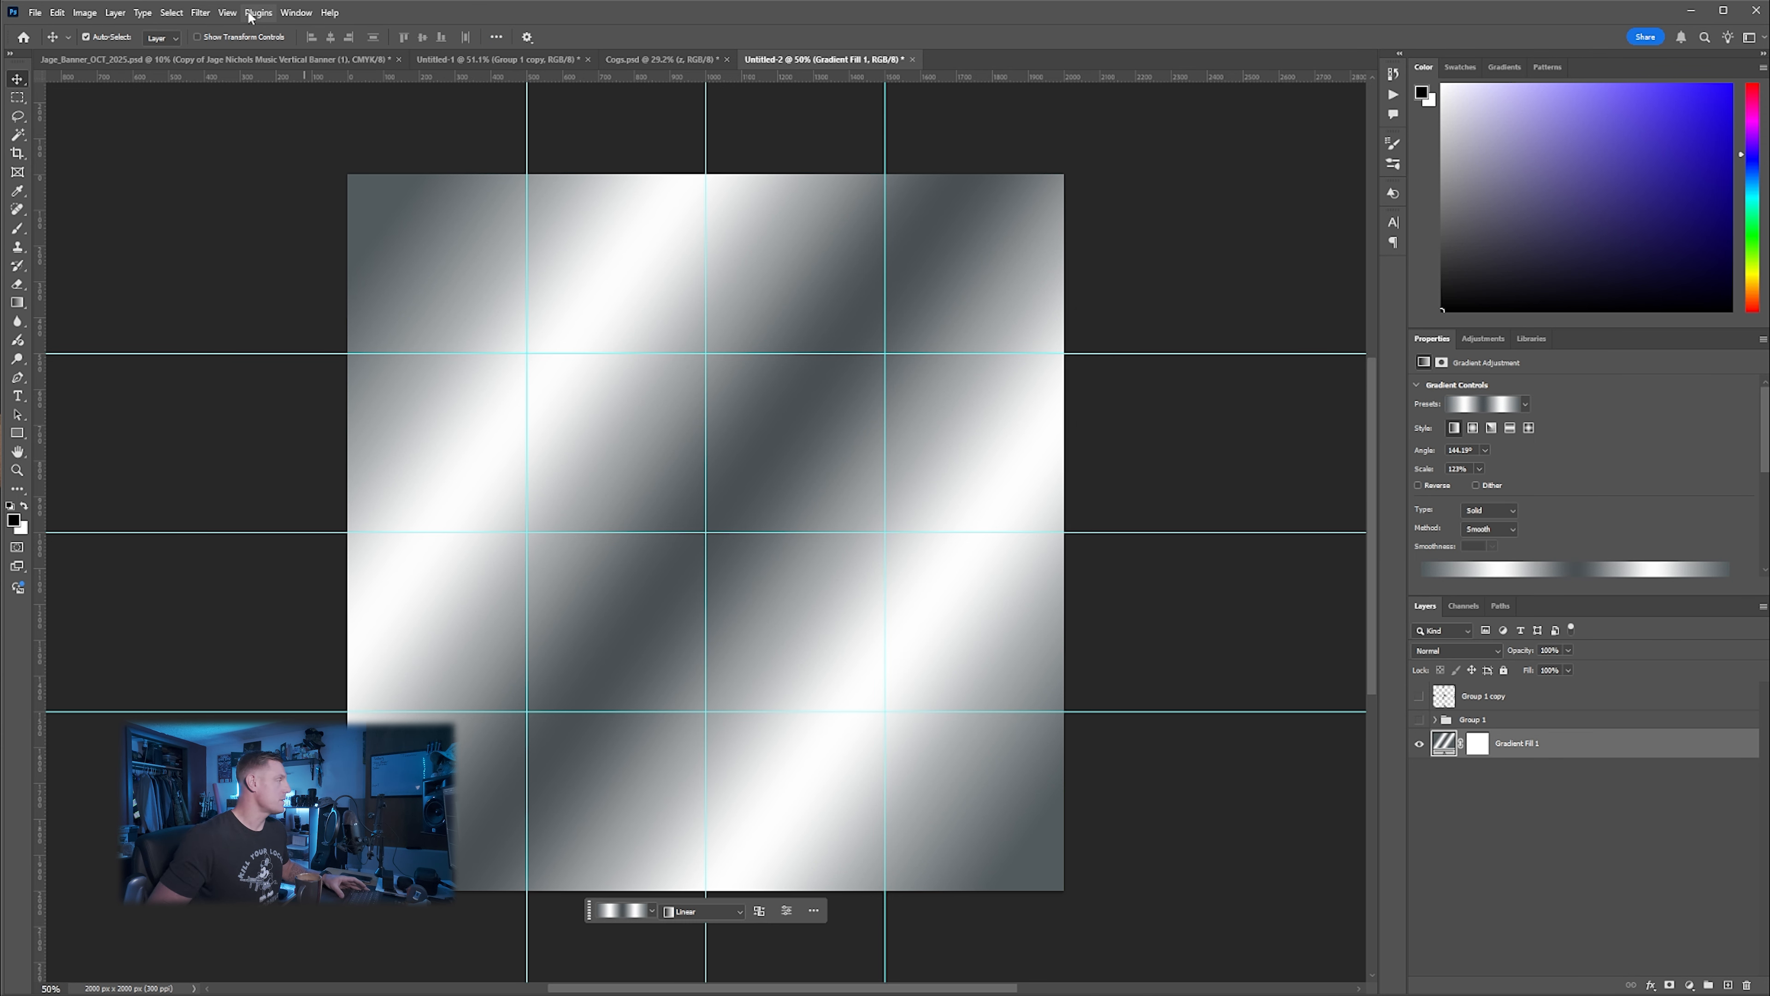
# Display the gradient presets and expand the Legacy Gradients set to view its folders, including Metals
pyautogui.click(296, 12)
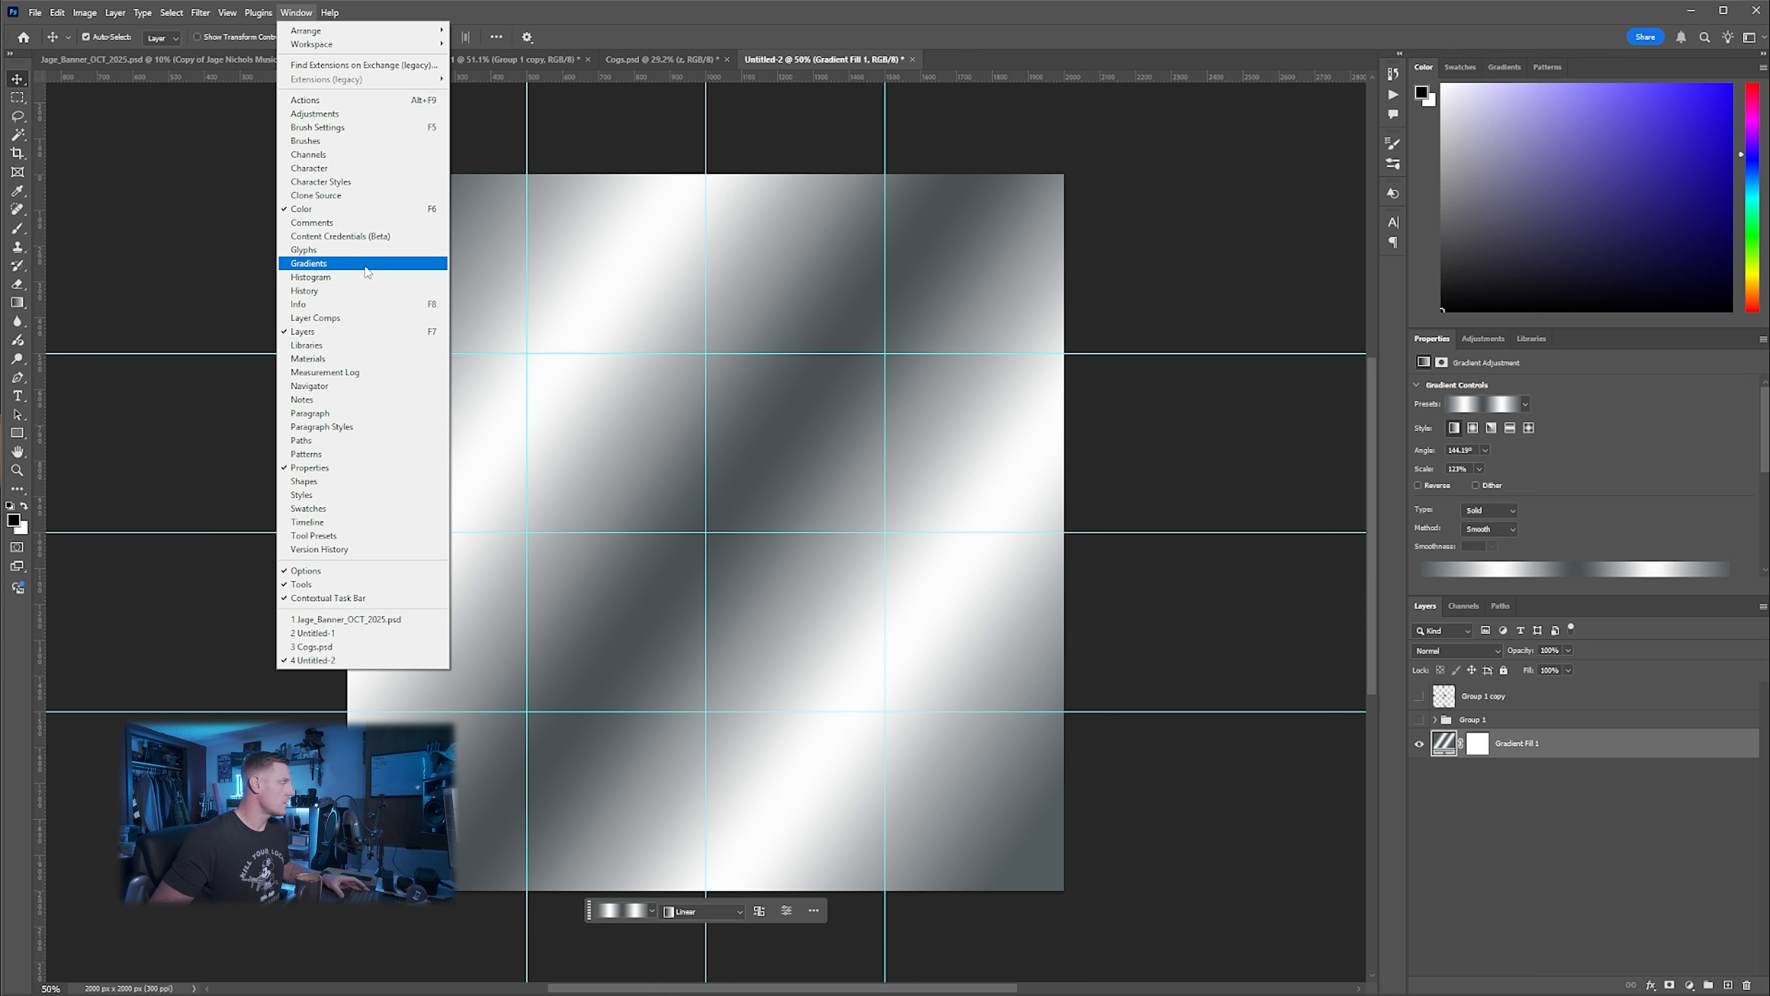
pyautogui.click(397, 264)
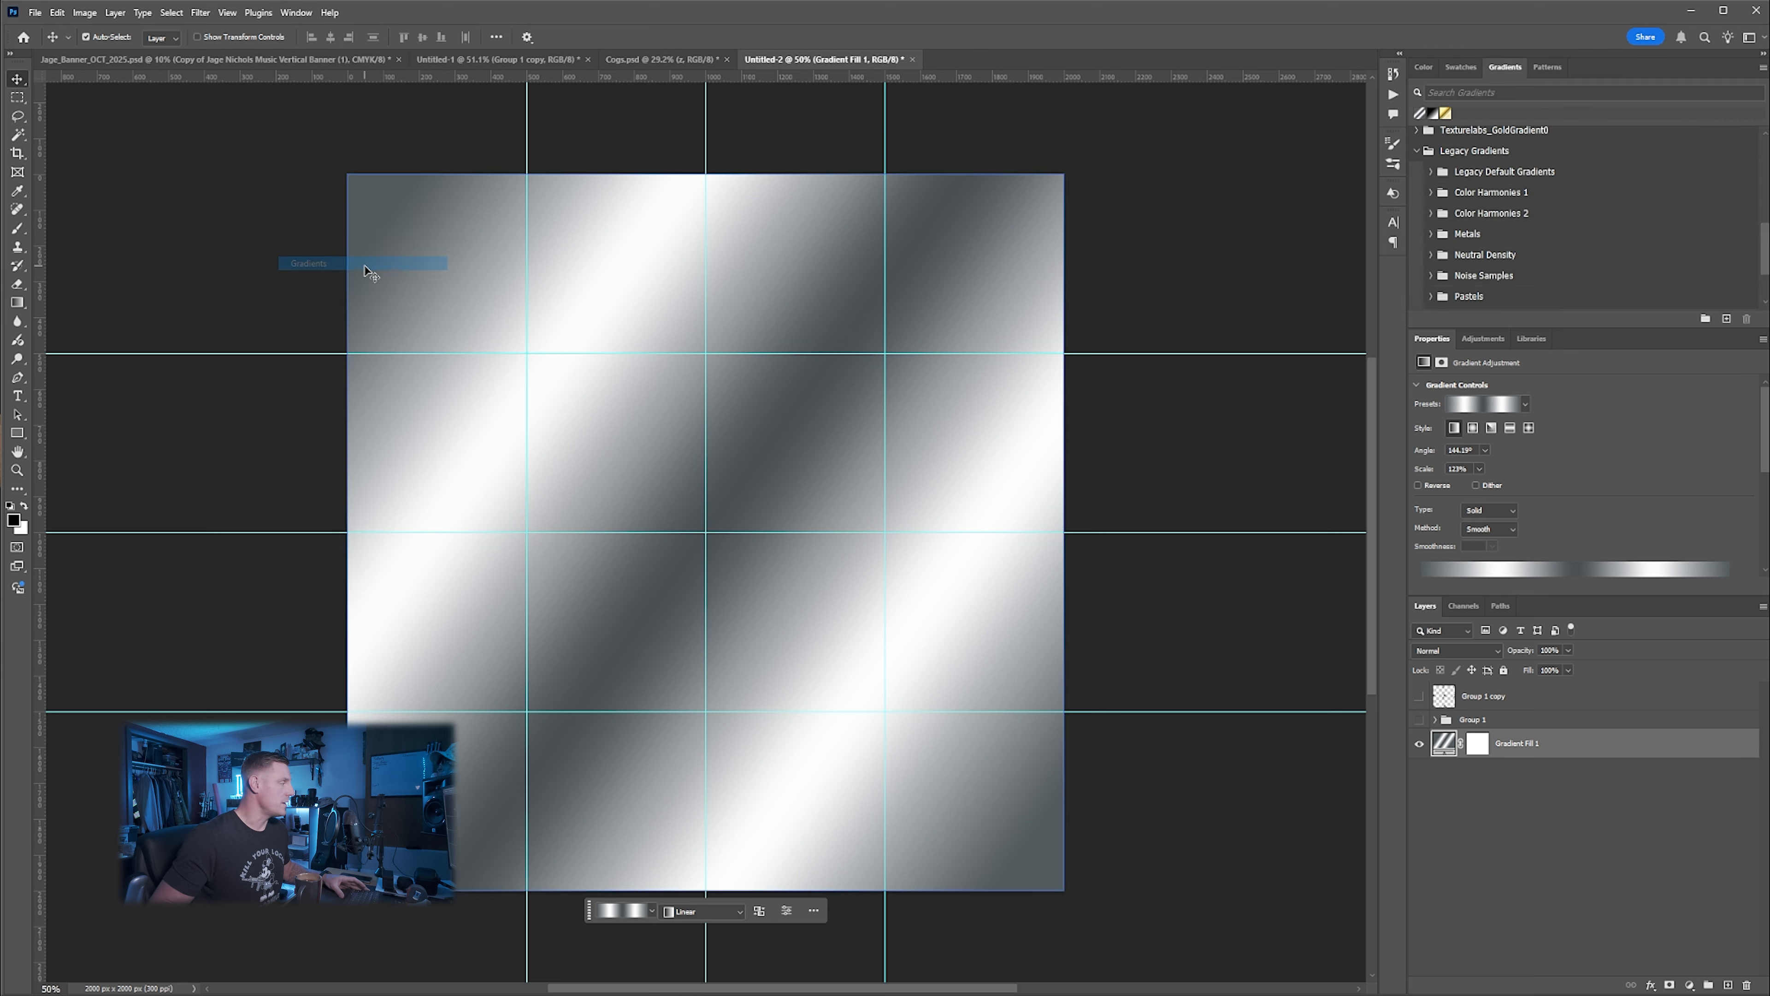
pyautogui.click(1416, 153)
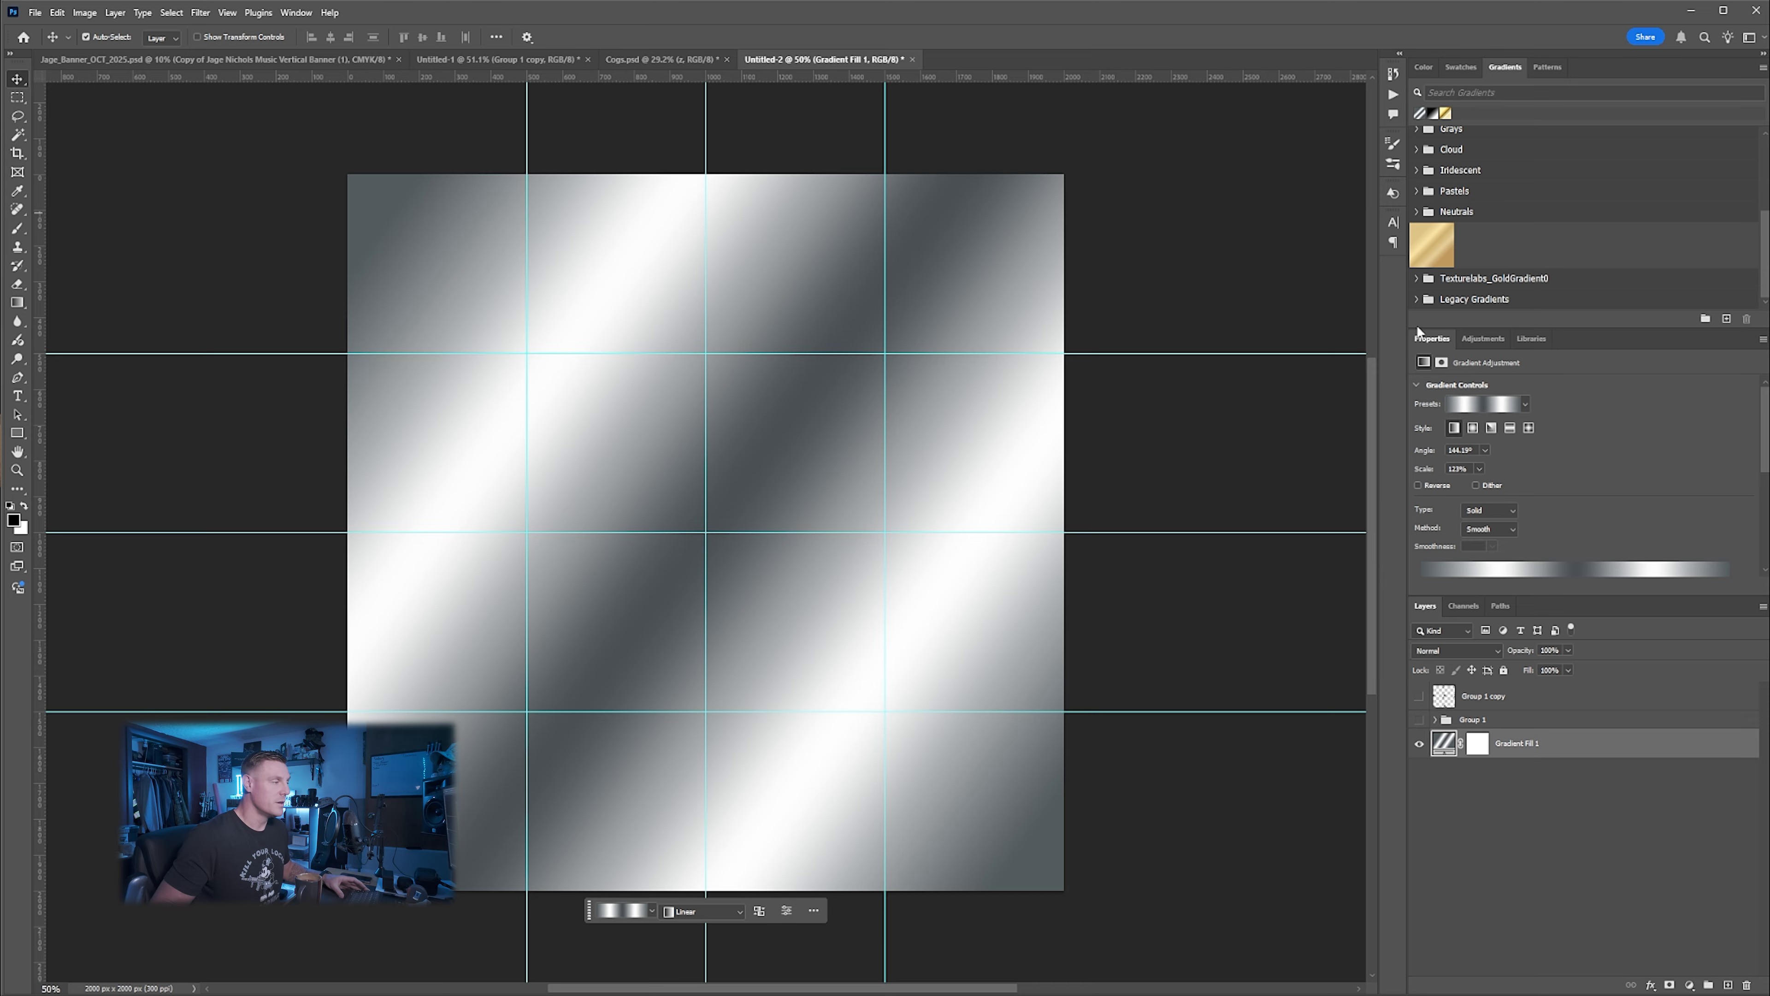
pyautogui.click(1417, 300)
pyautogui.scroll(-3, 1564, 205)
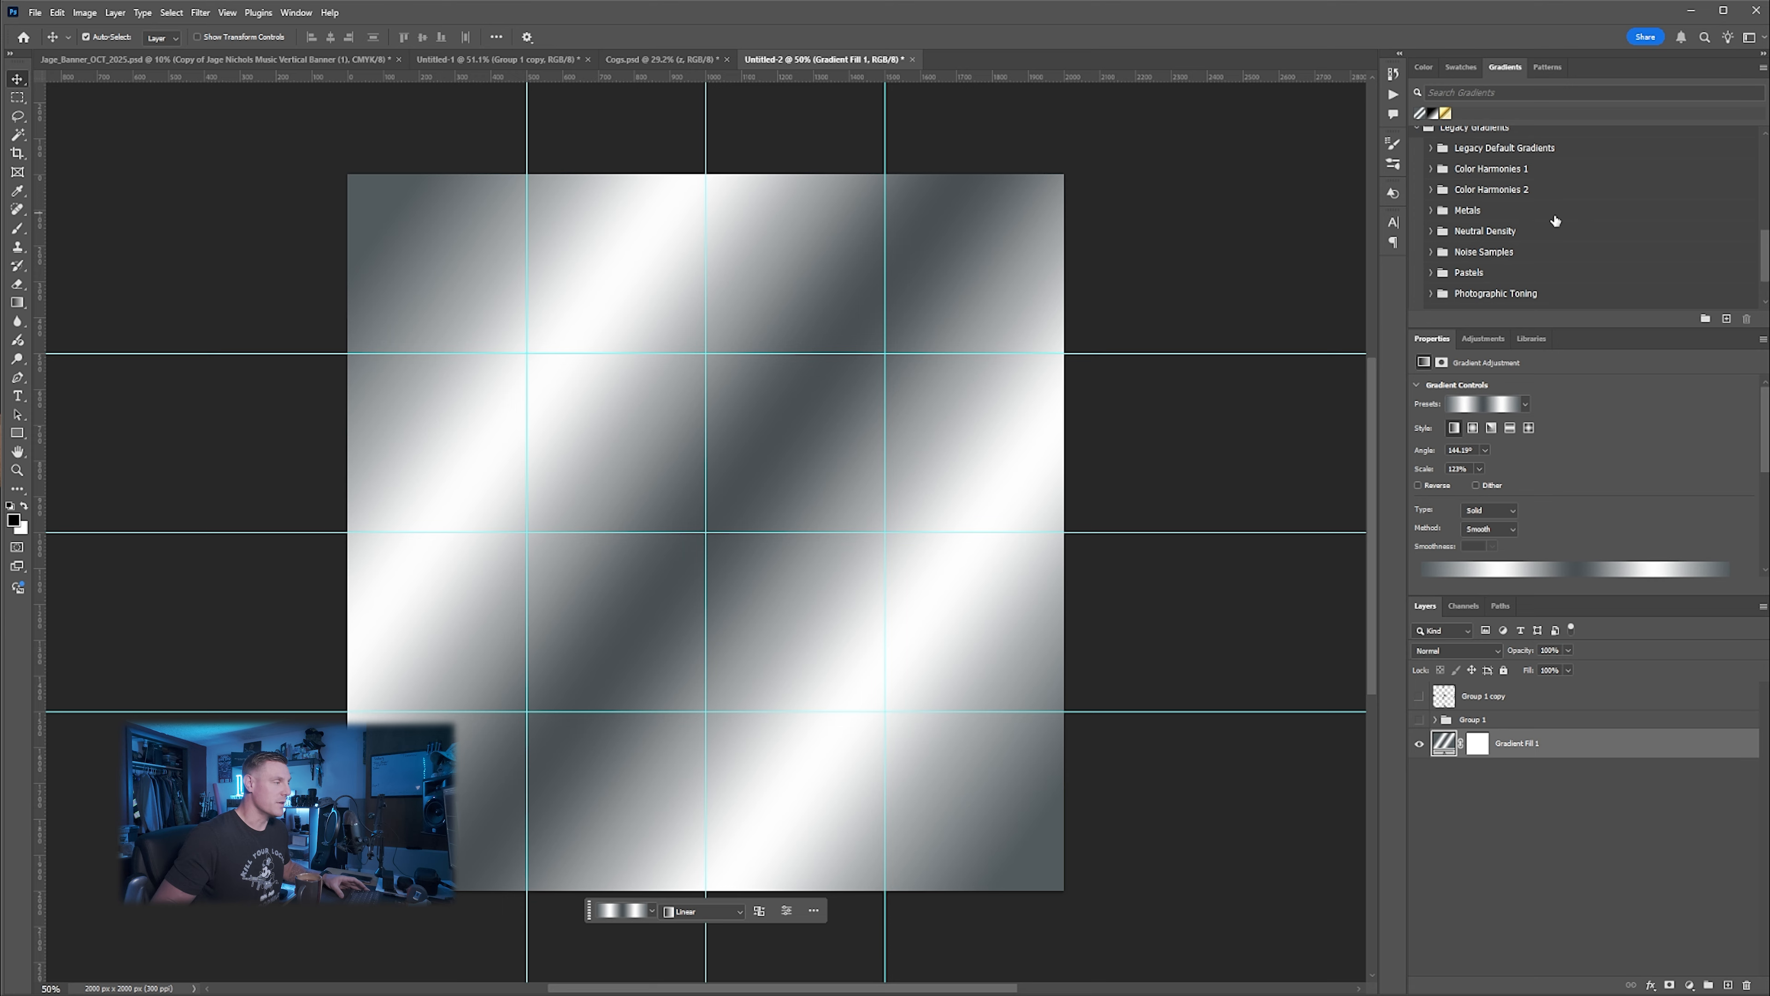
# Expand the Metals folder of the legacy gradients to view its gradient swatches
pyautogui.click(1431, 211)
pyautogui.scroll(-1, 1529, 213)
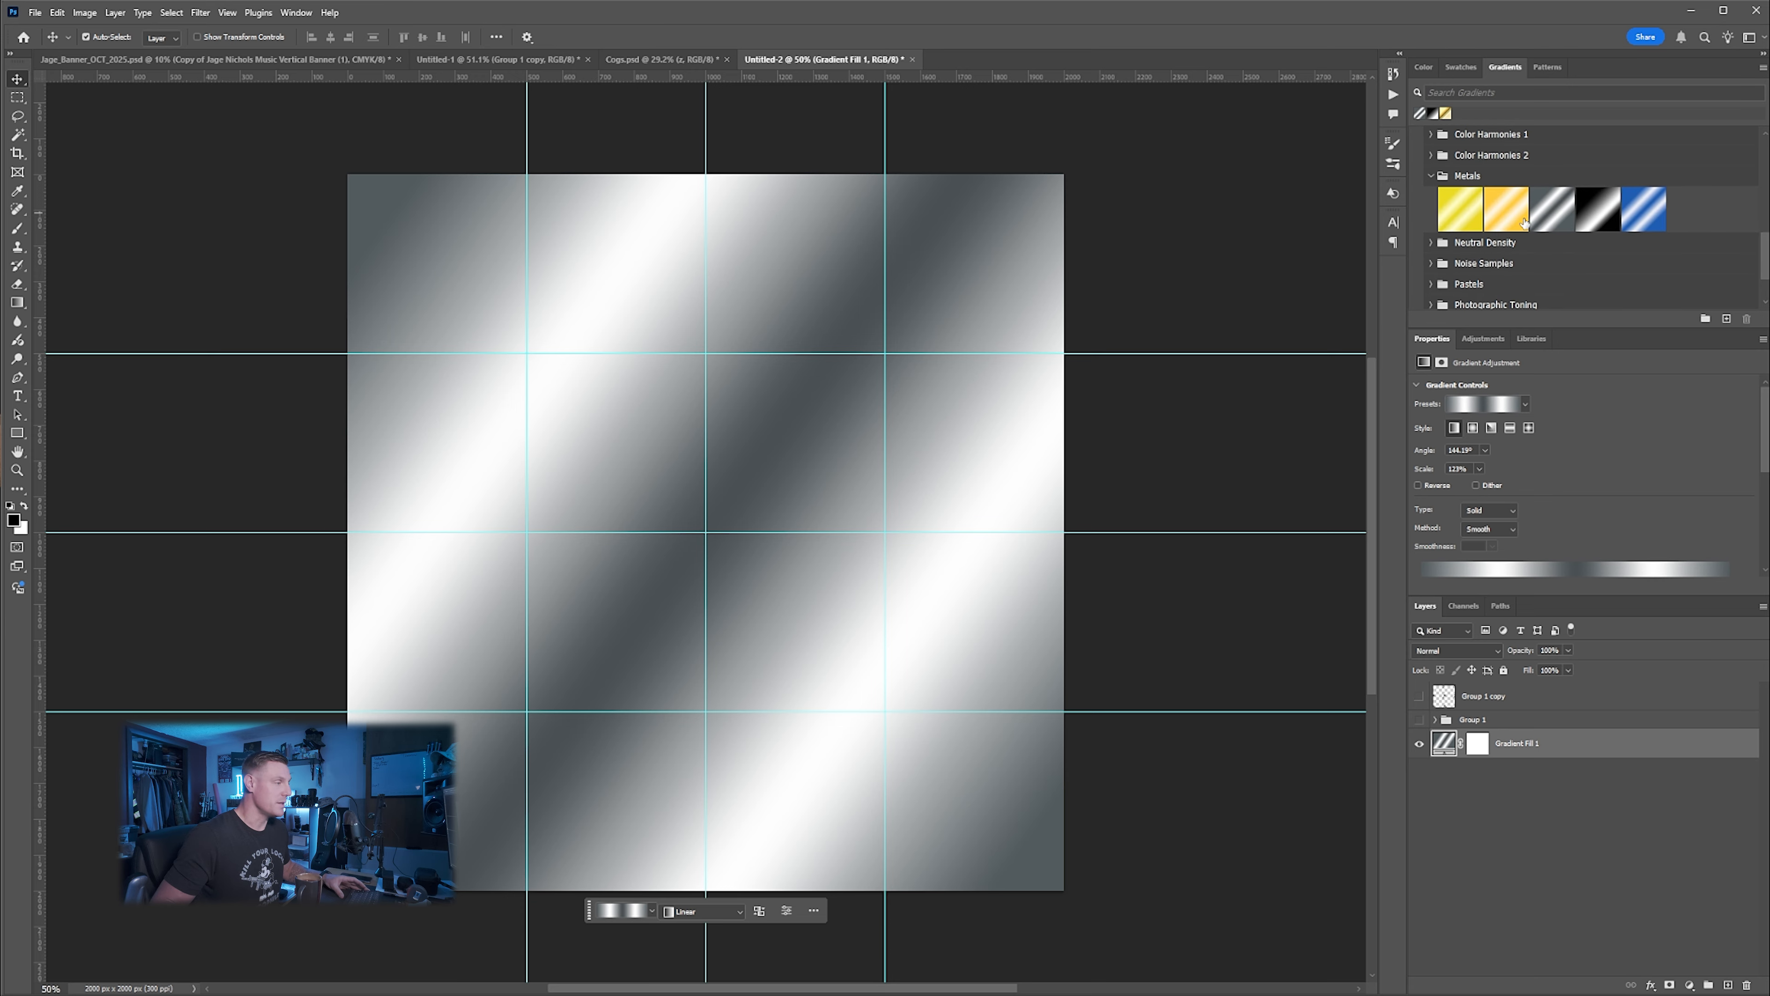
# Add a pattern fill layer directly above the gradient fill, using the Cross_Tile pattern
pyautogui.click(1529, 780)
pyautogui.click(1554, 742)
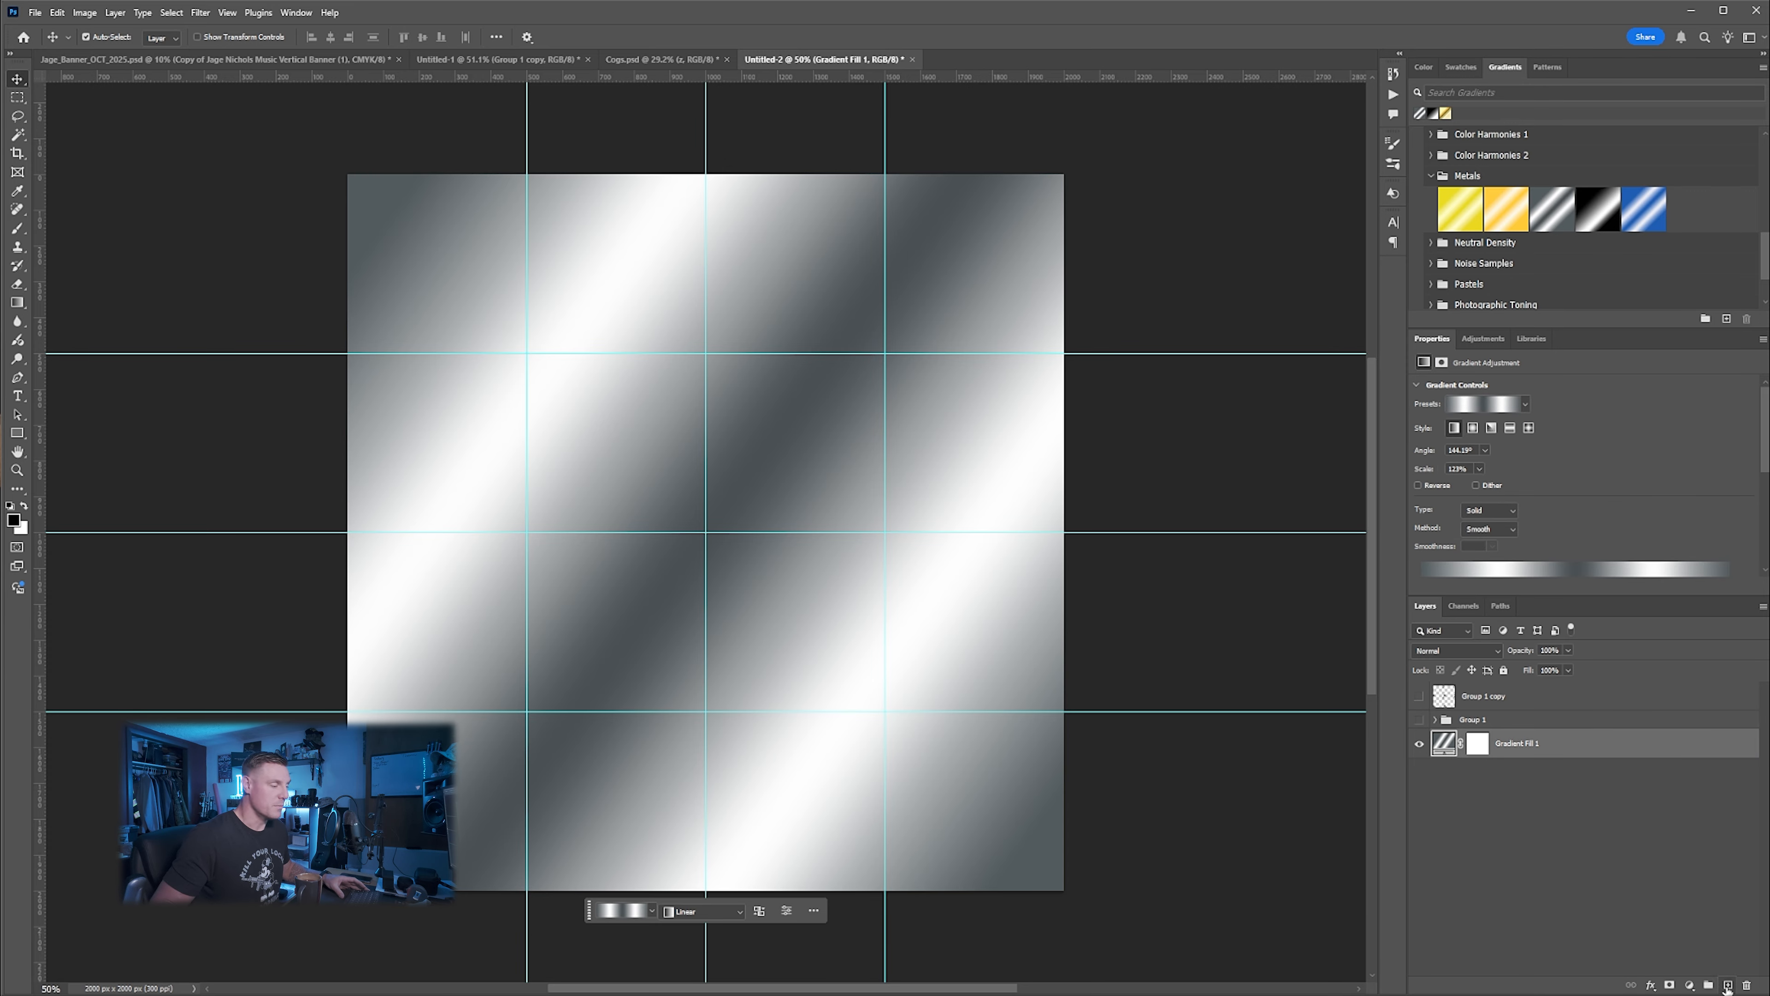
pyautogui.click(1690, 984)
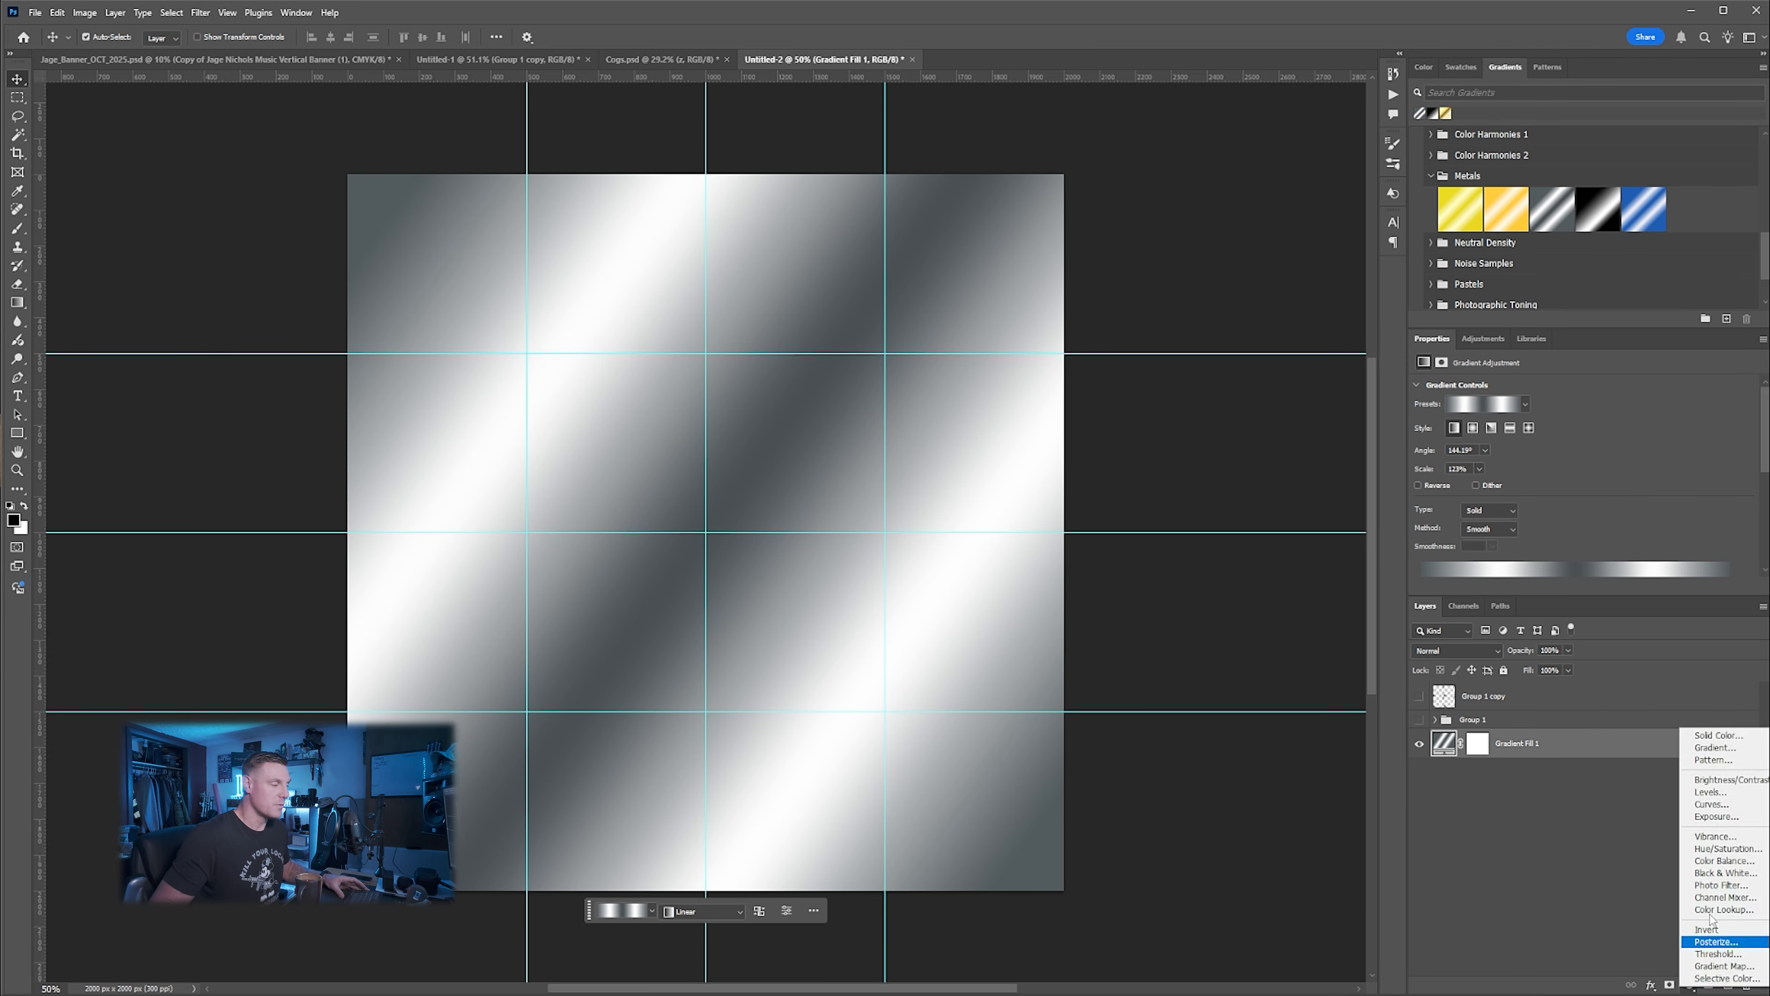
pyautogui.click(1716, 760)
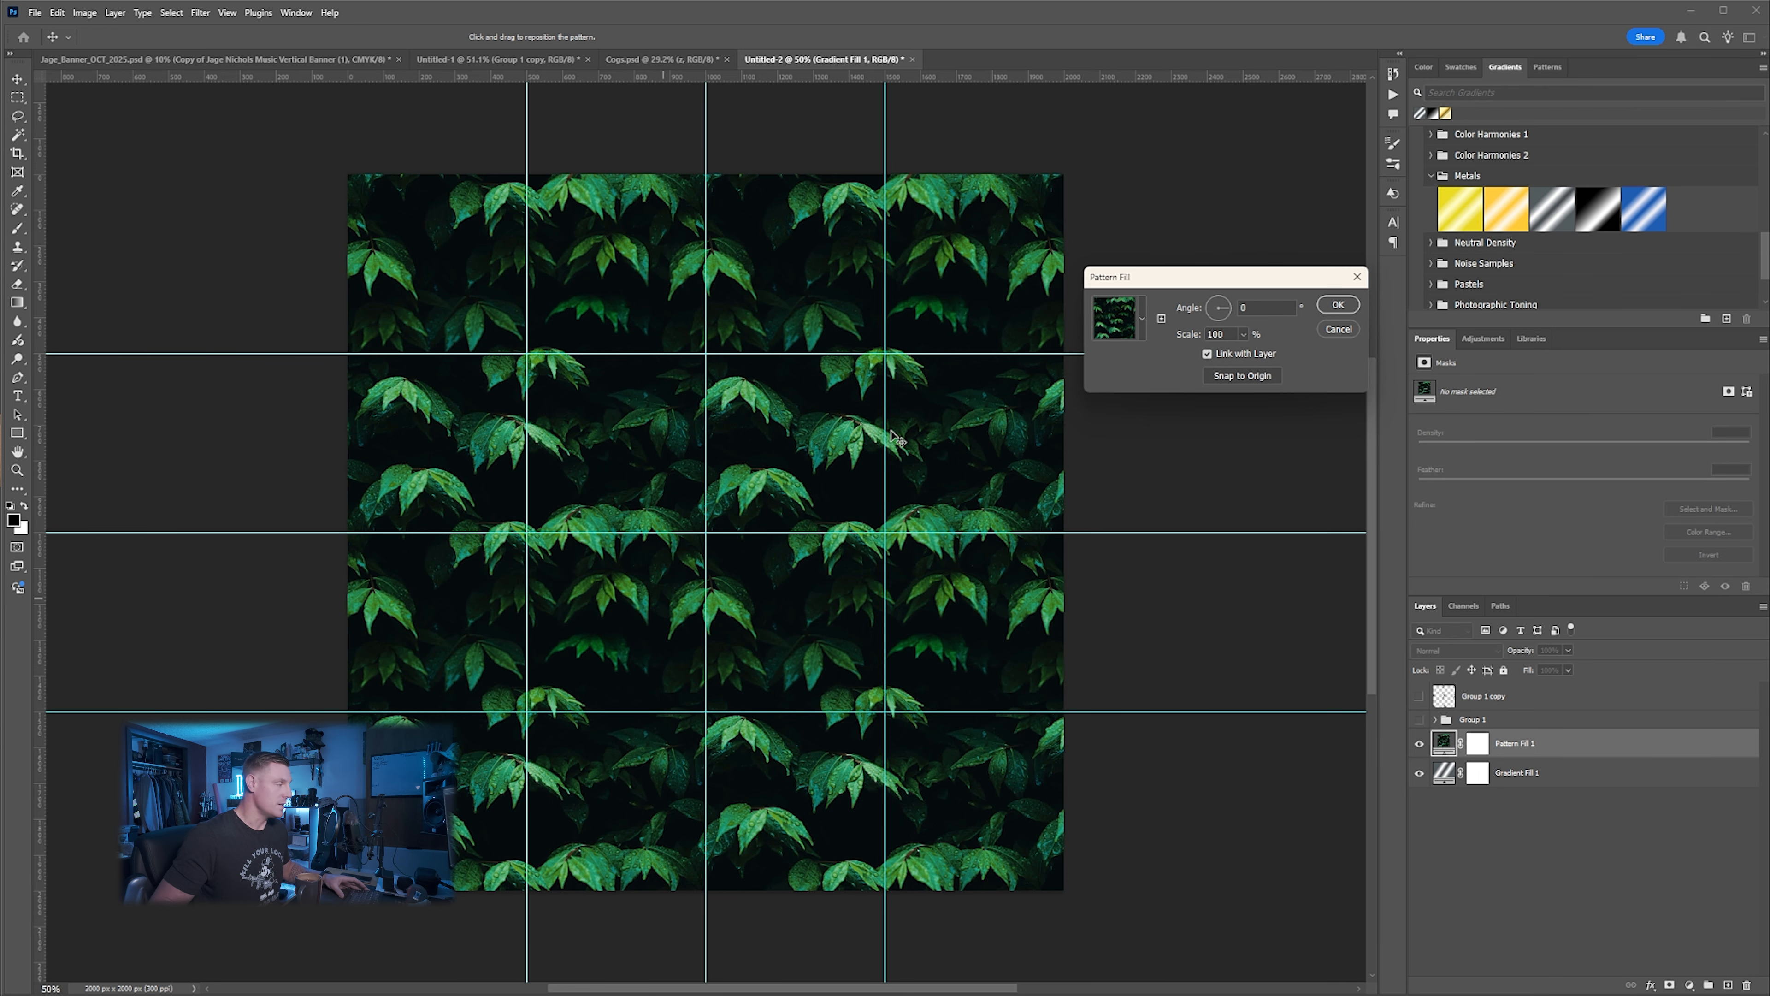
pyautogui.click(1142, 319)
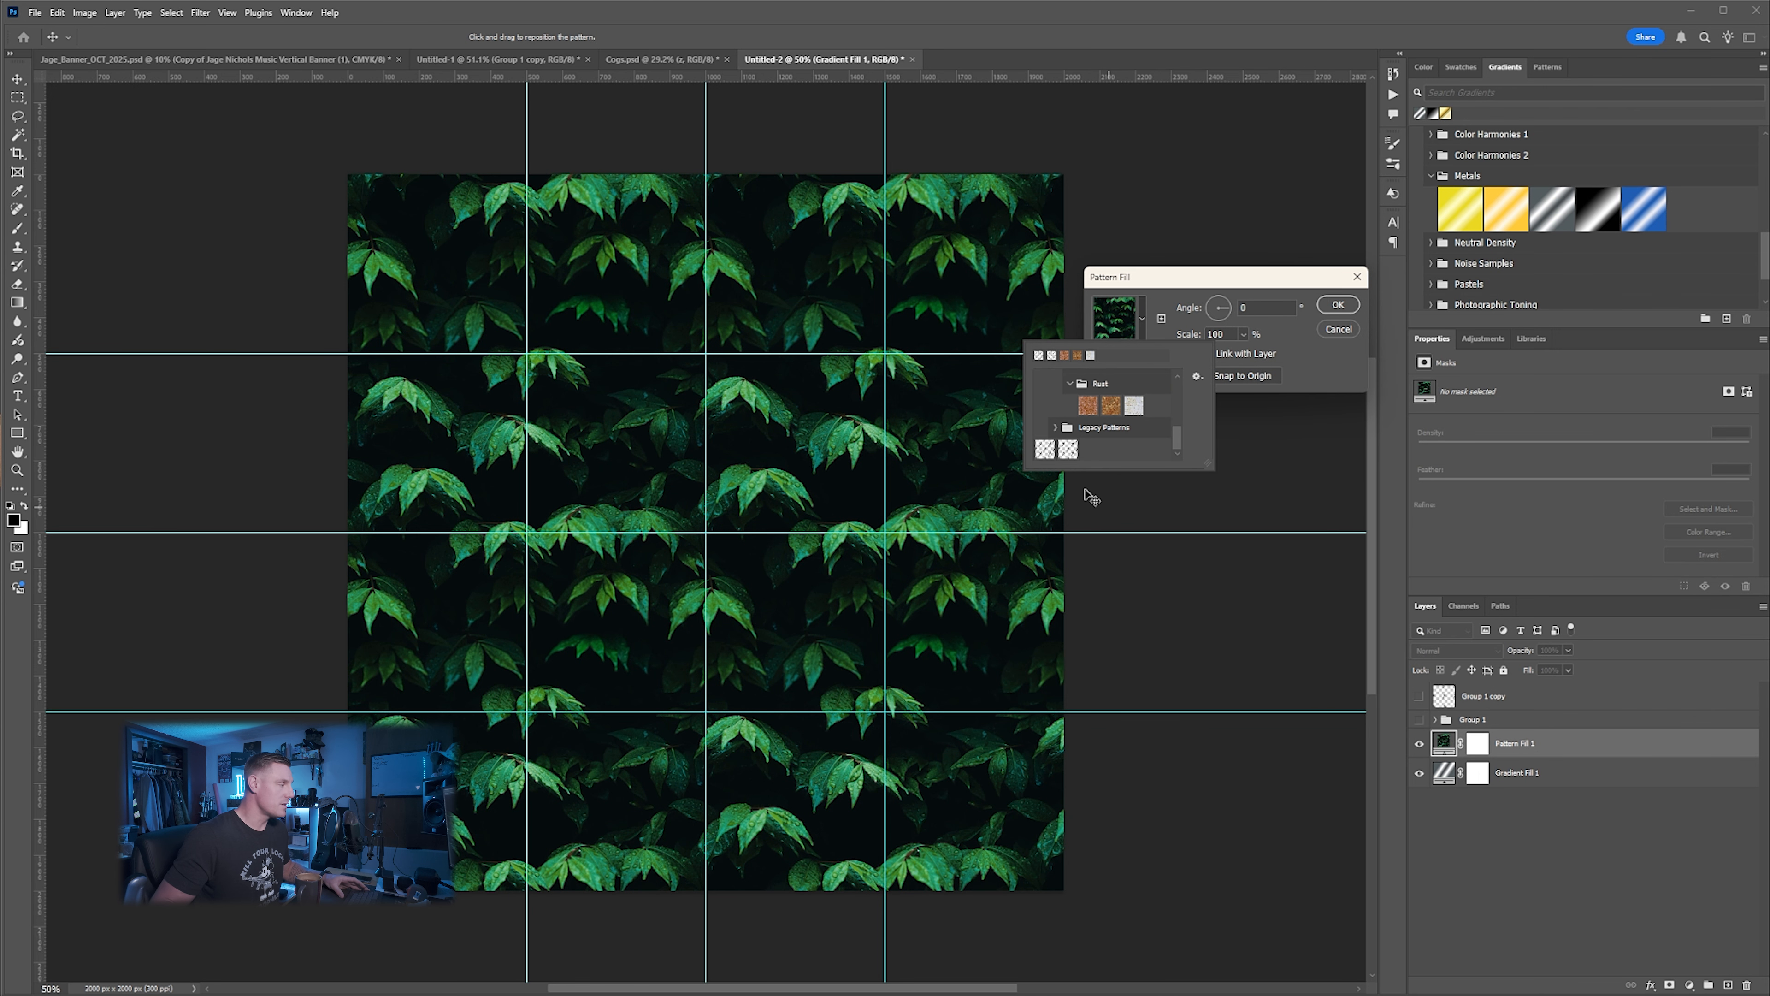
pyautogui.click(1068, 450)
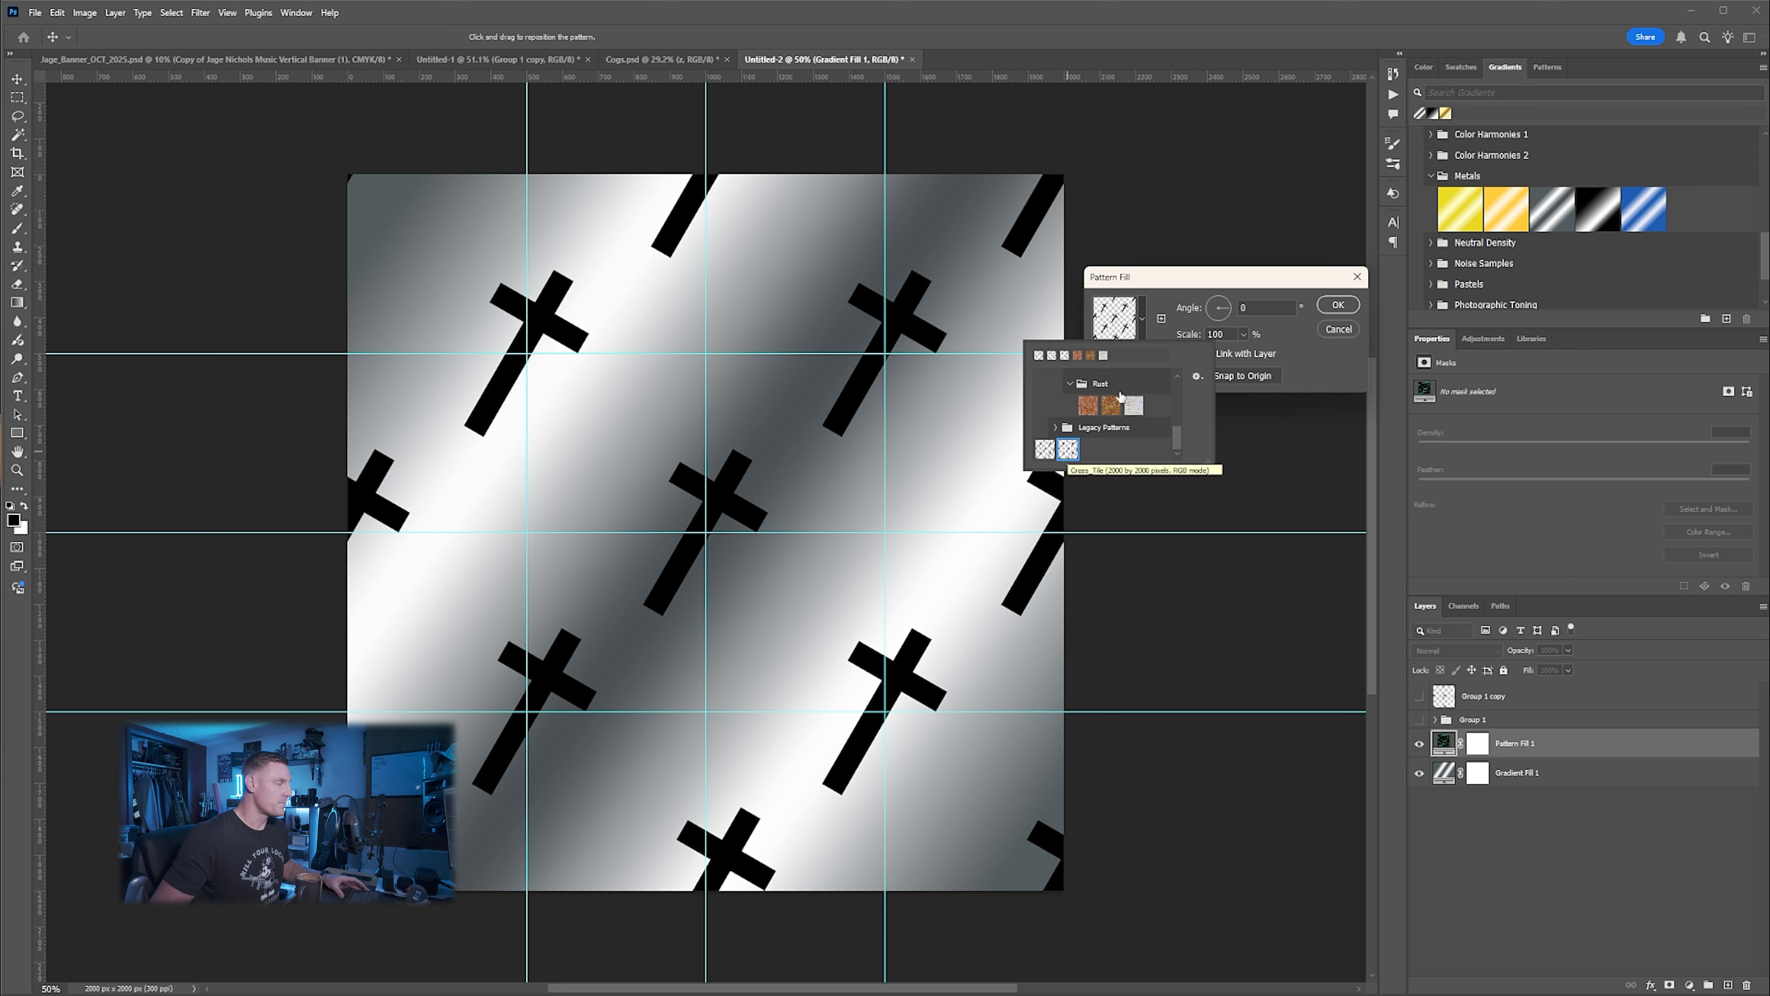
pyautogui.click(1185, 280)
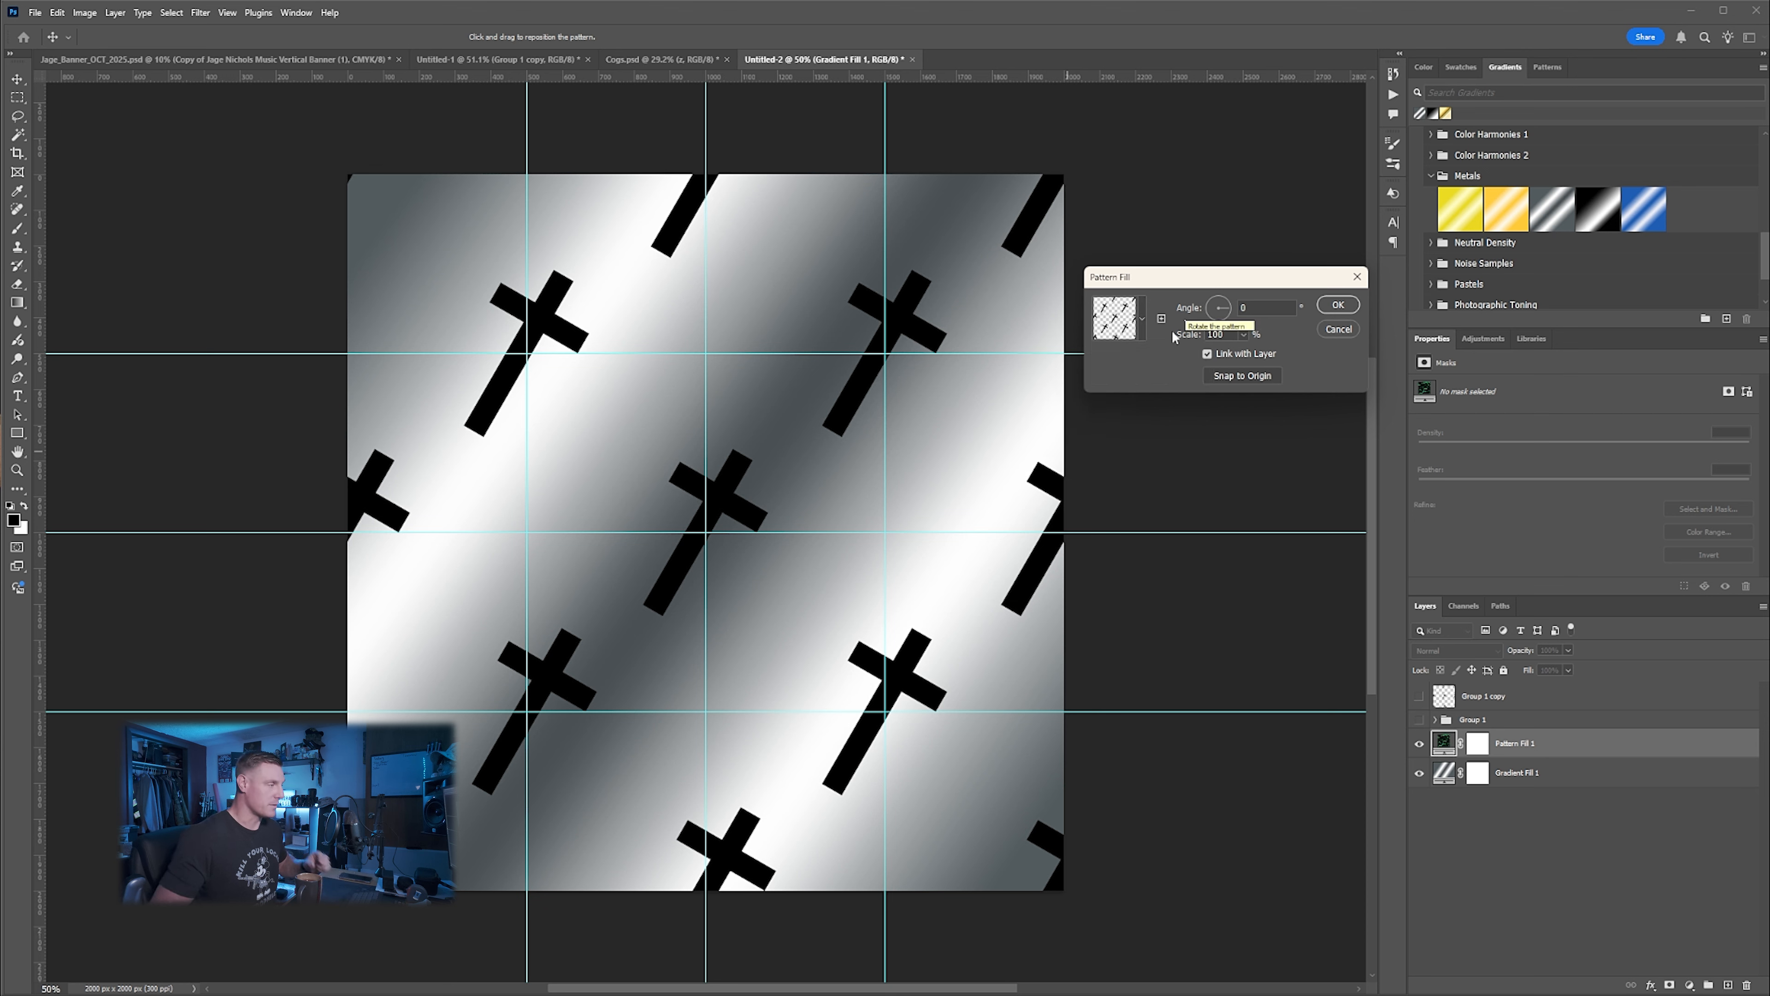
# Set the cross pattern fill's scale to 10% and apply it
pyautogui.moveTo(1192, 337); pyautogui.dragTo(1128, 337)
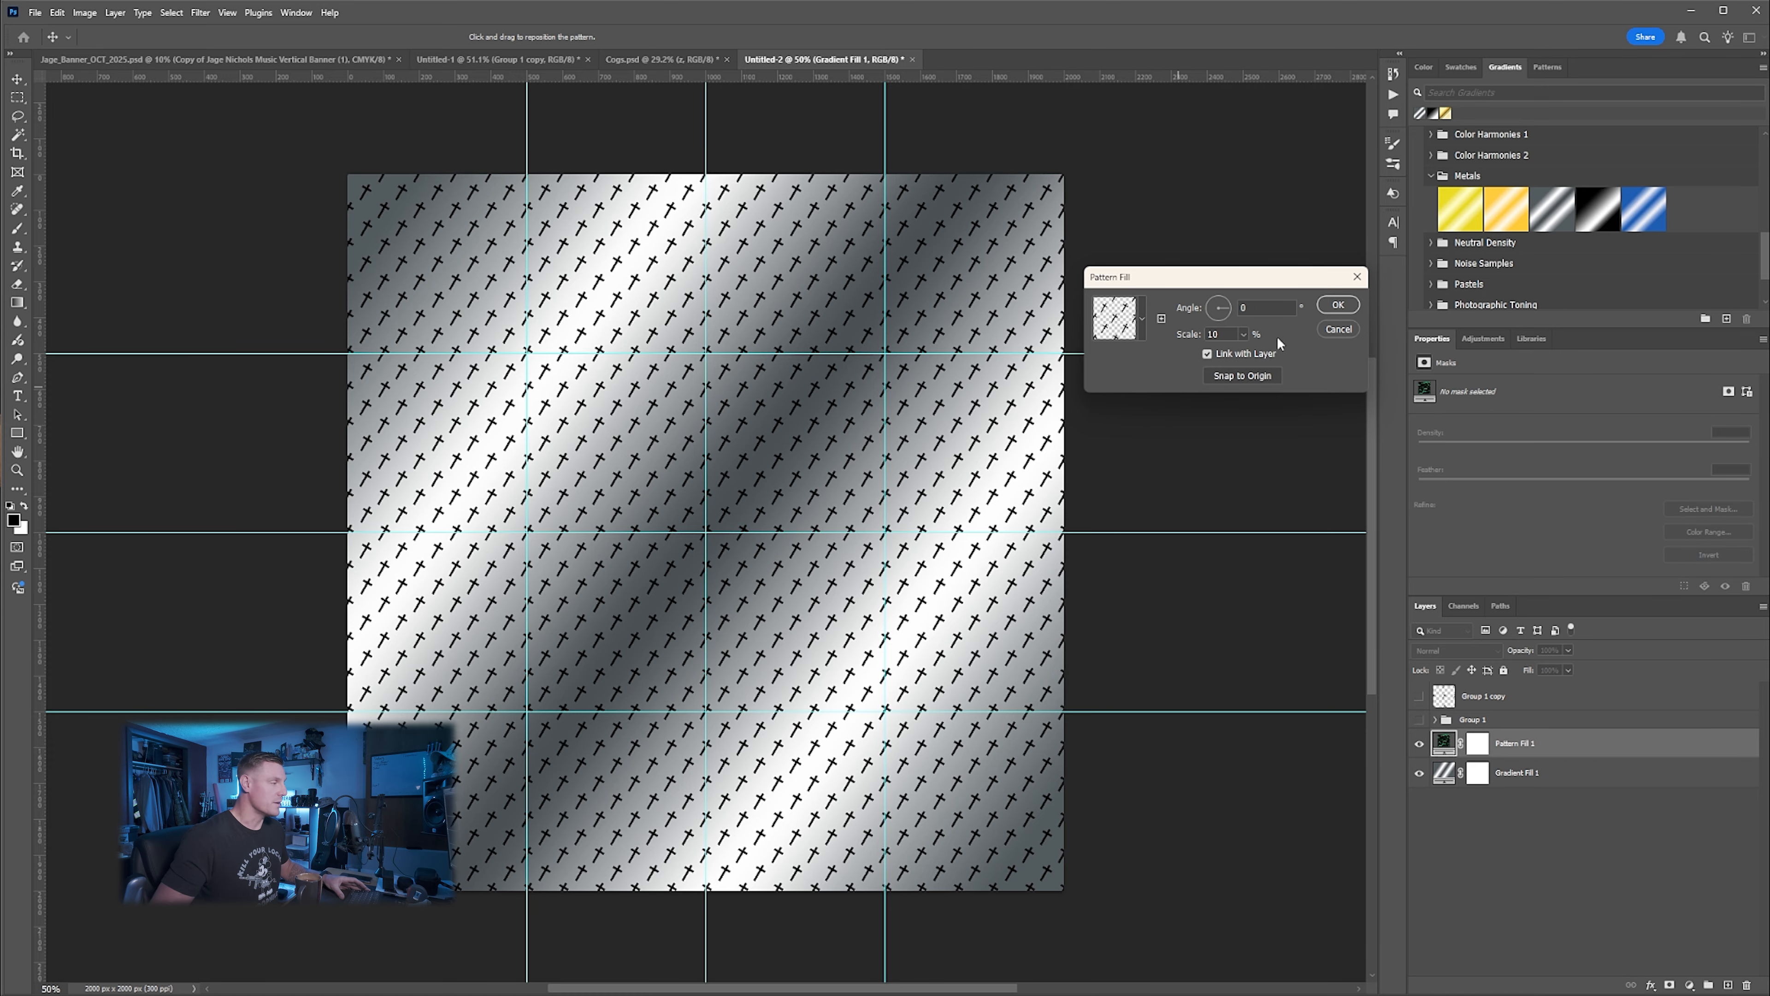
pyautogui.moveTo(1196, 338); pyautogui.dragTo(1292, 337)
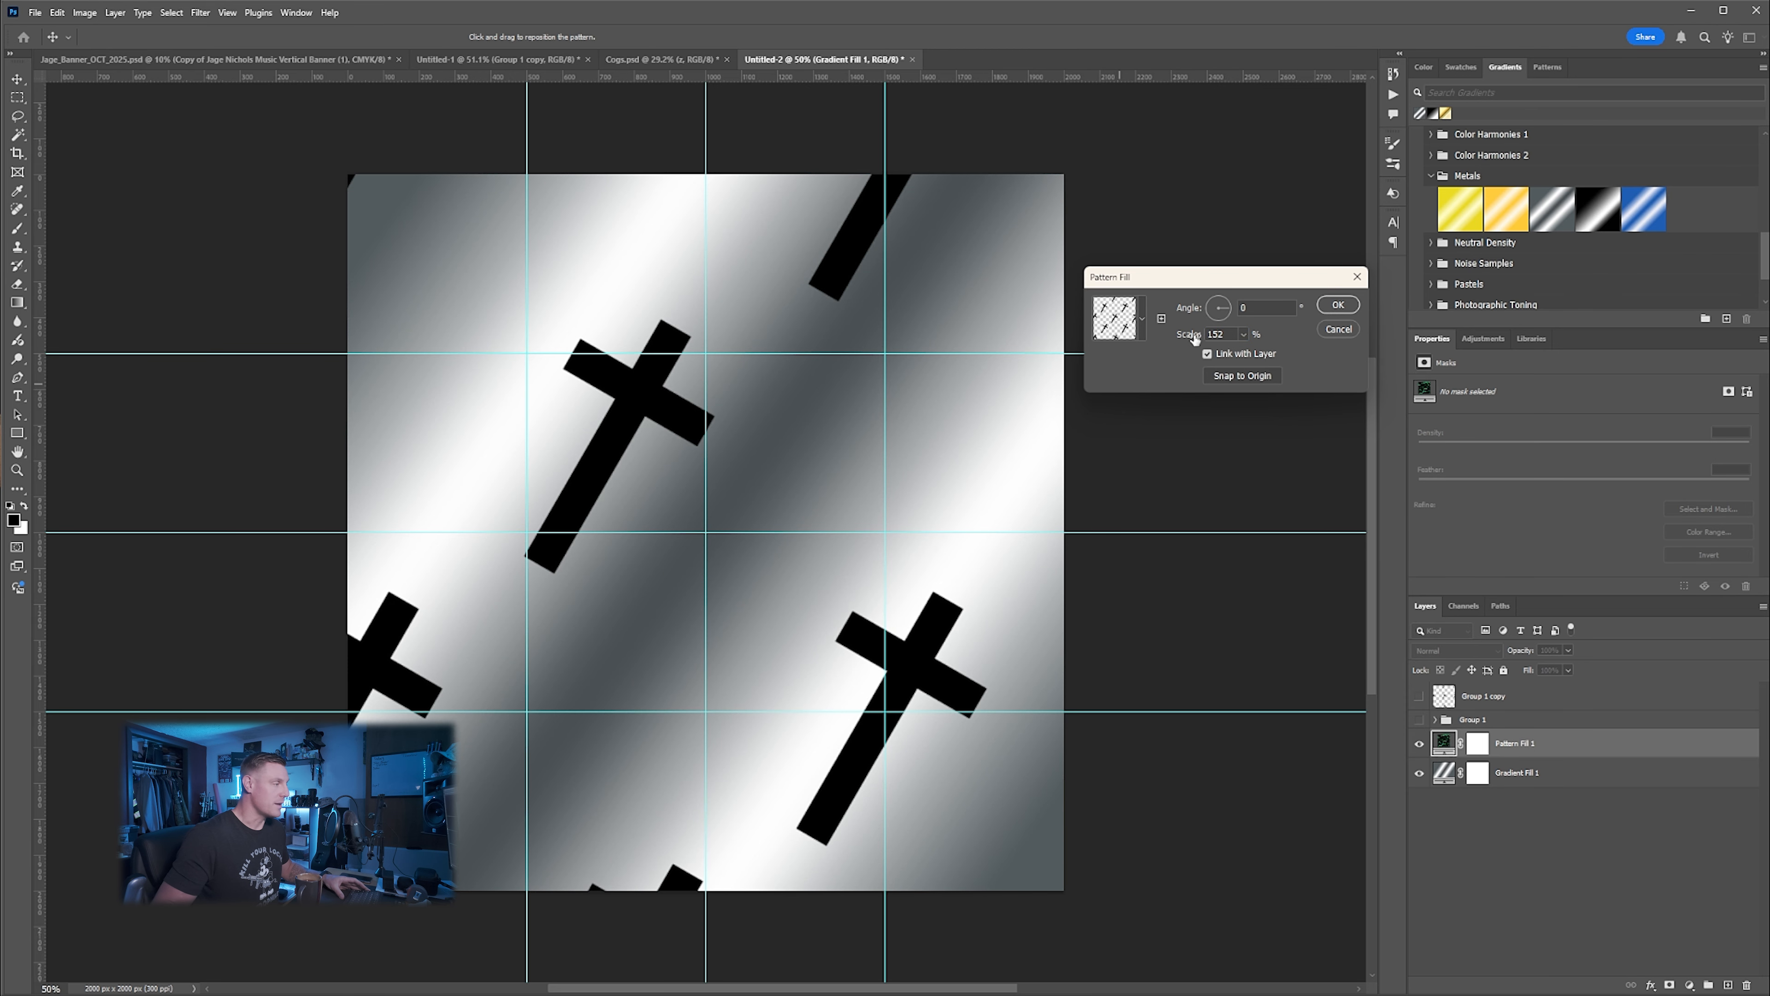
pyautogui.doubleClick(1218, 334)
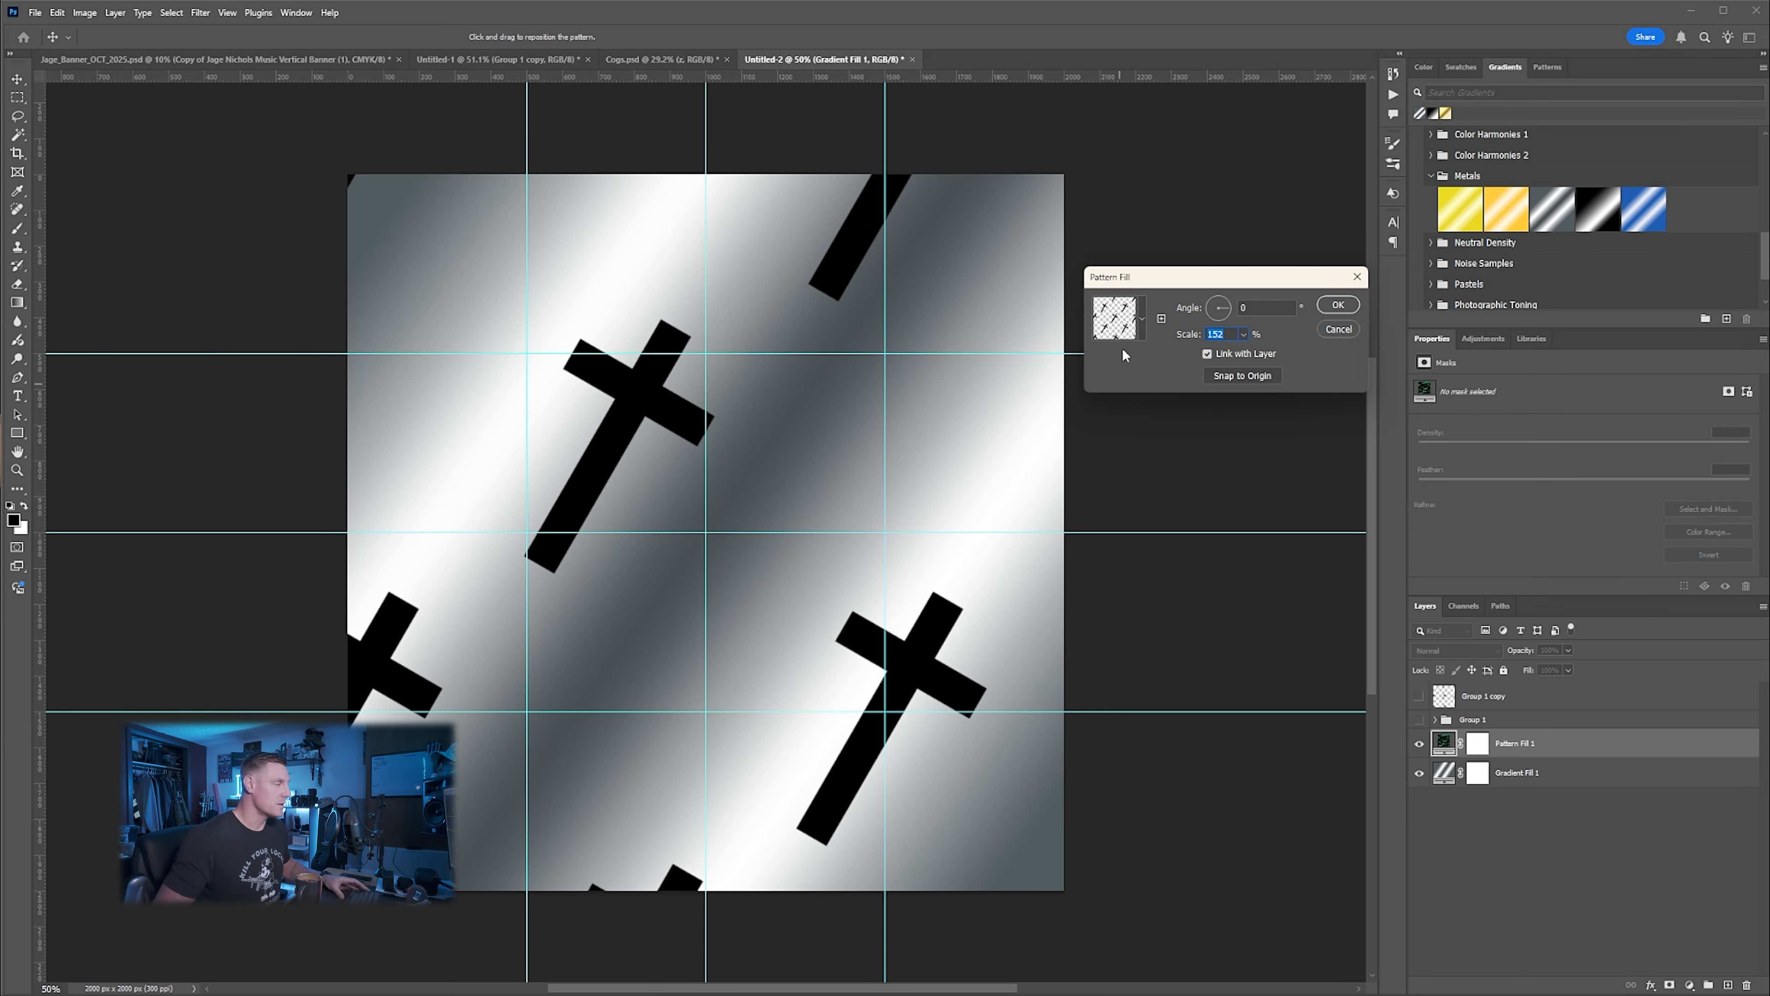
pyautogui.write('10')
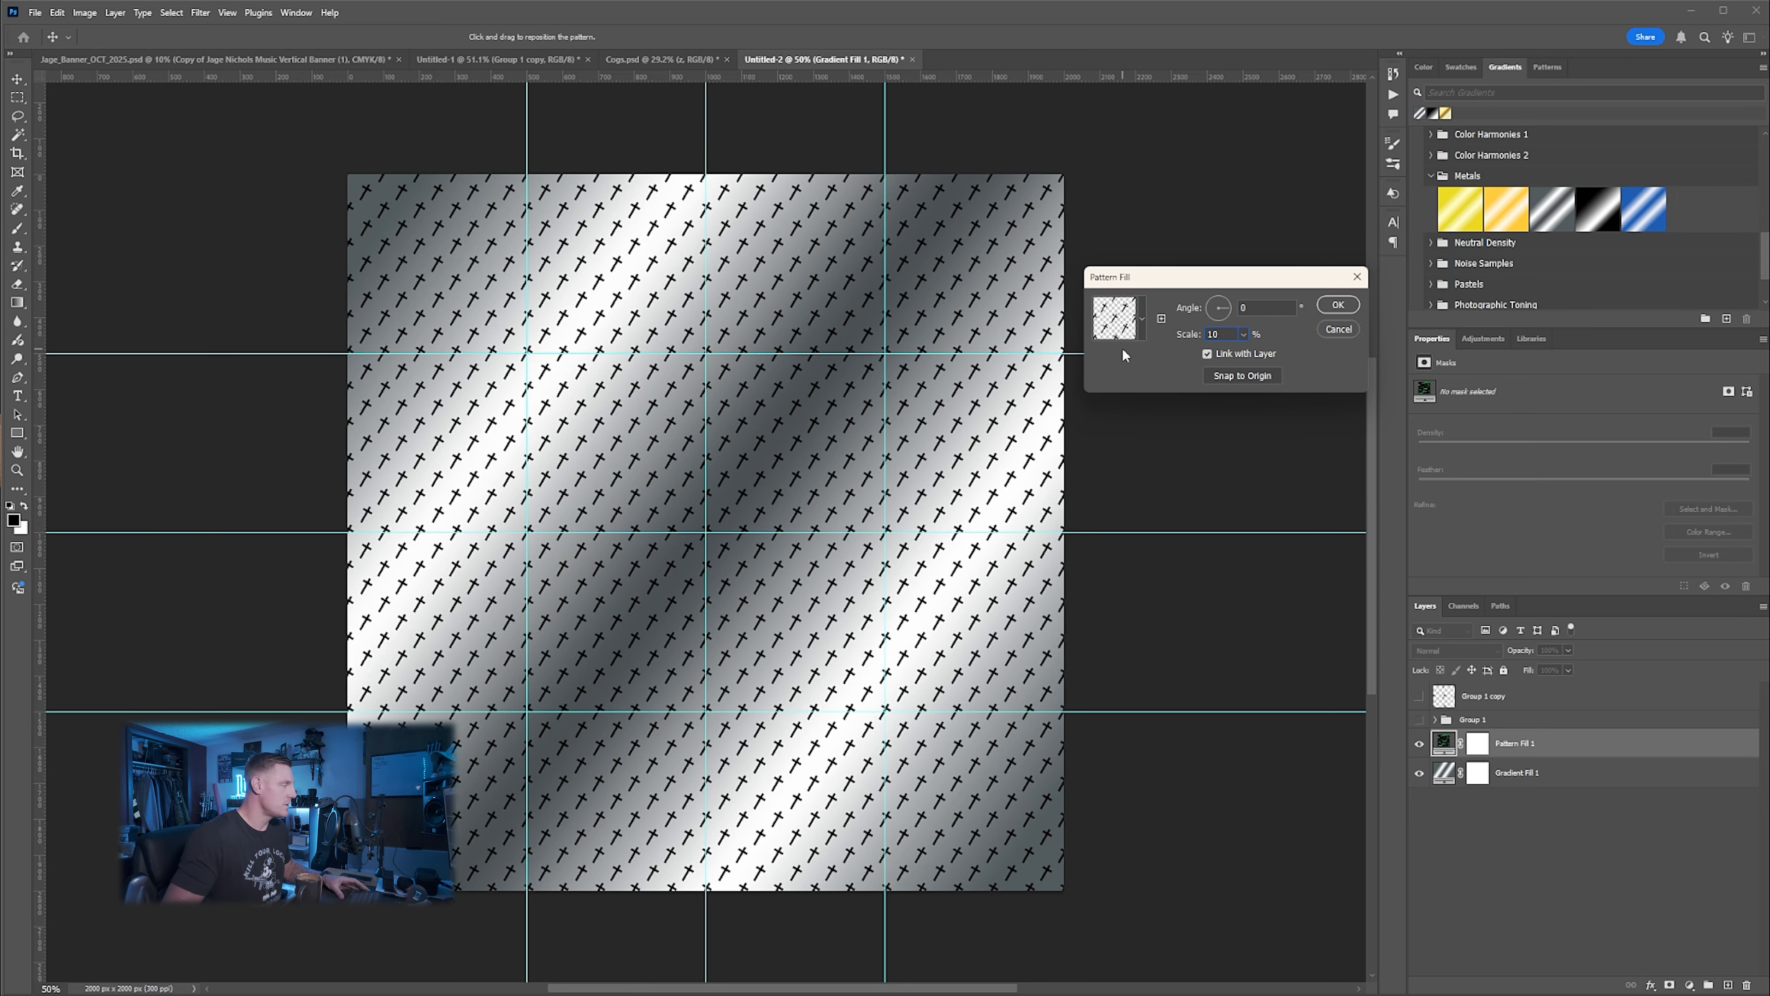
pyautogui.click(1337, 305)
# Add a blank layer between the pattern fill and the gradient fill, and merge the pattern fill down into it
pyautogui.click(1728, 984)
pyautogui.moveTo(1498, 743); pyautogui.dragTo(1526, 784)
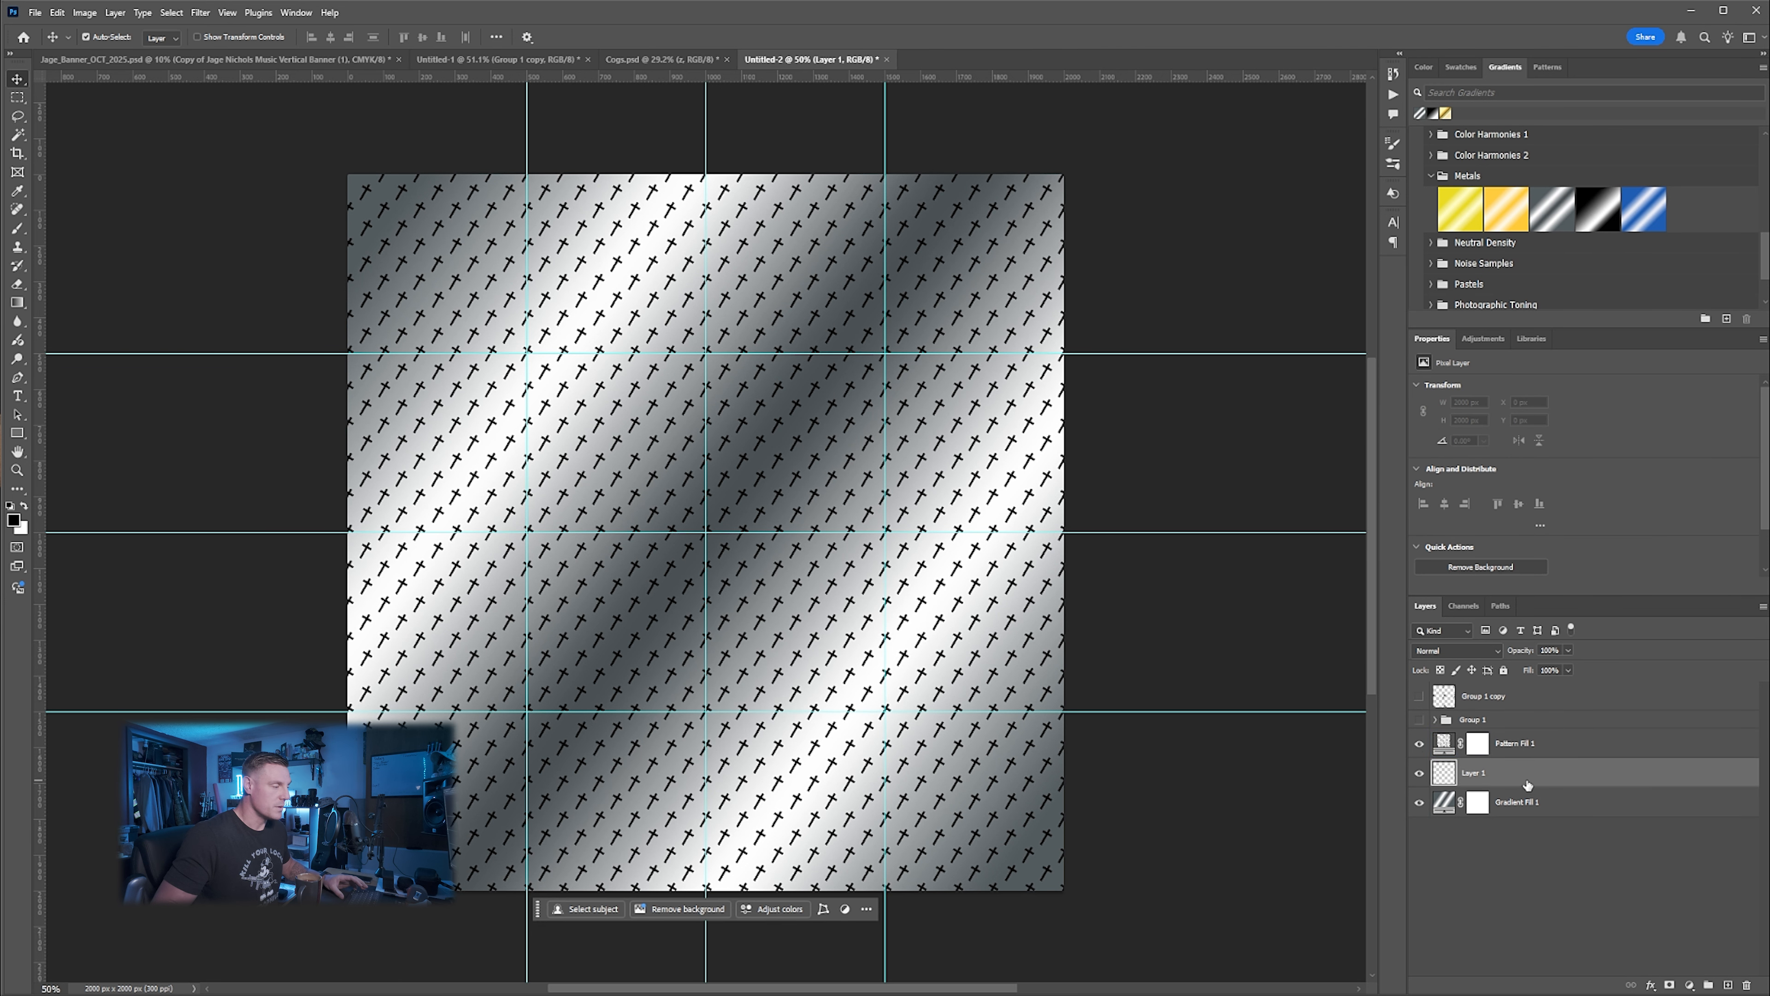
pyautogui.click(1569, 743)
pyautogui.rightClick(1570, 746)
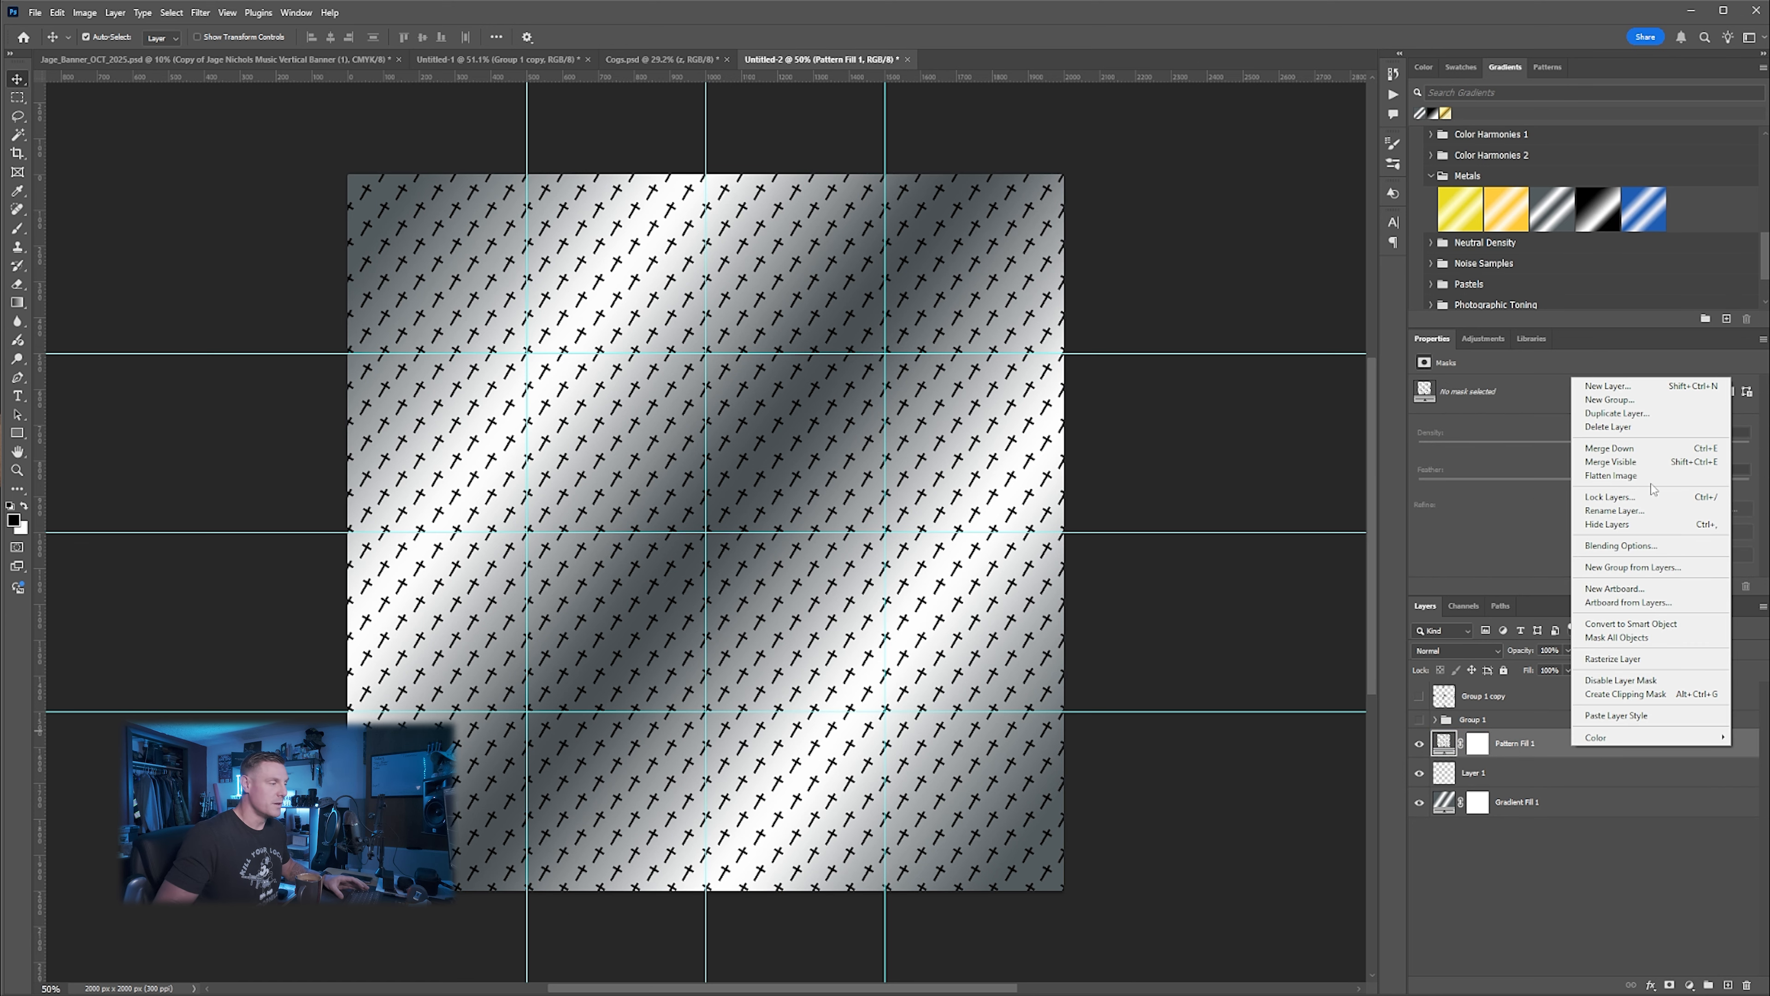
pyautogui.click(1649, 450)
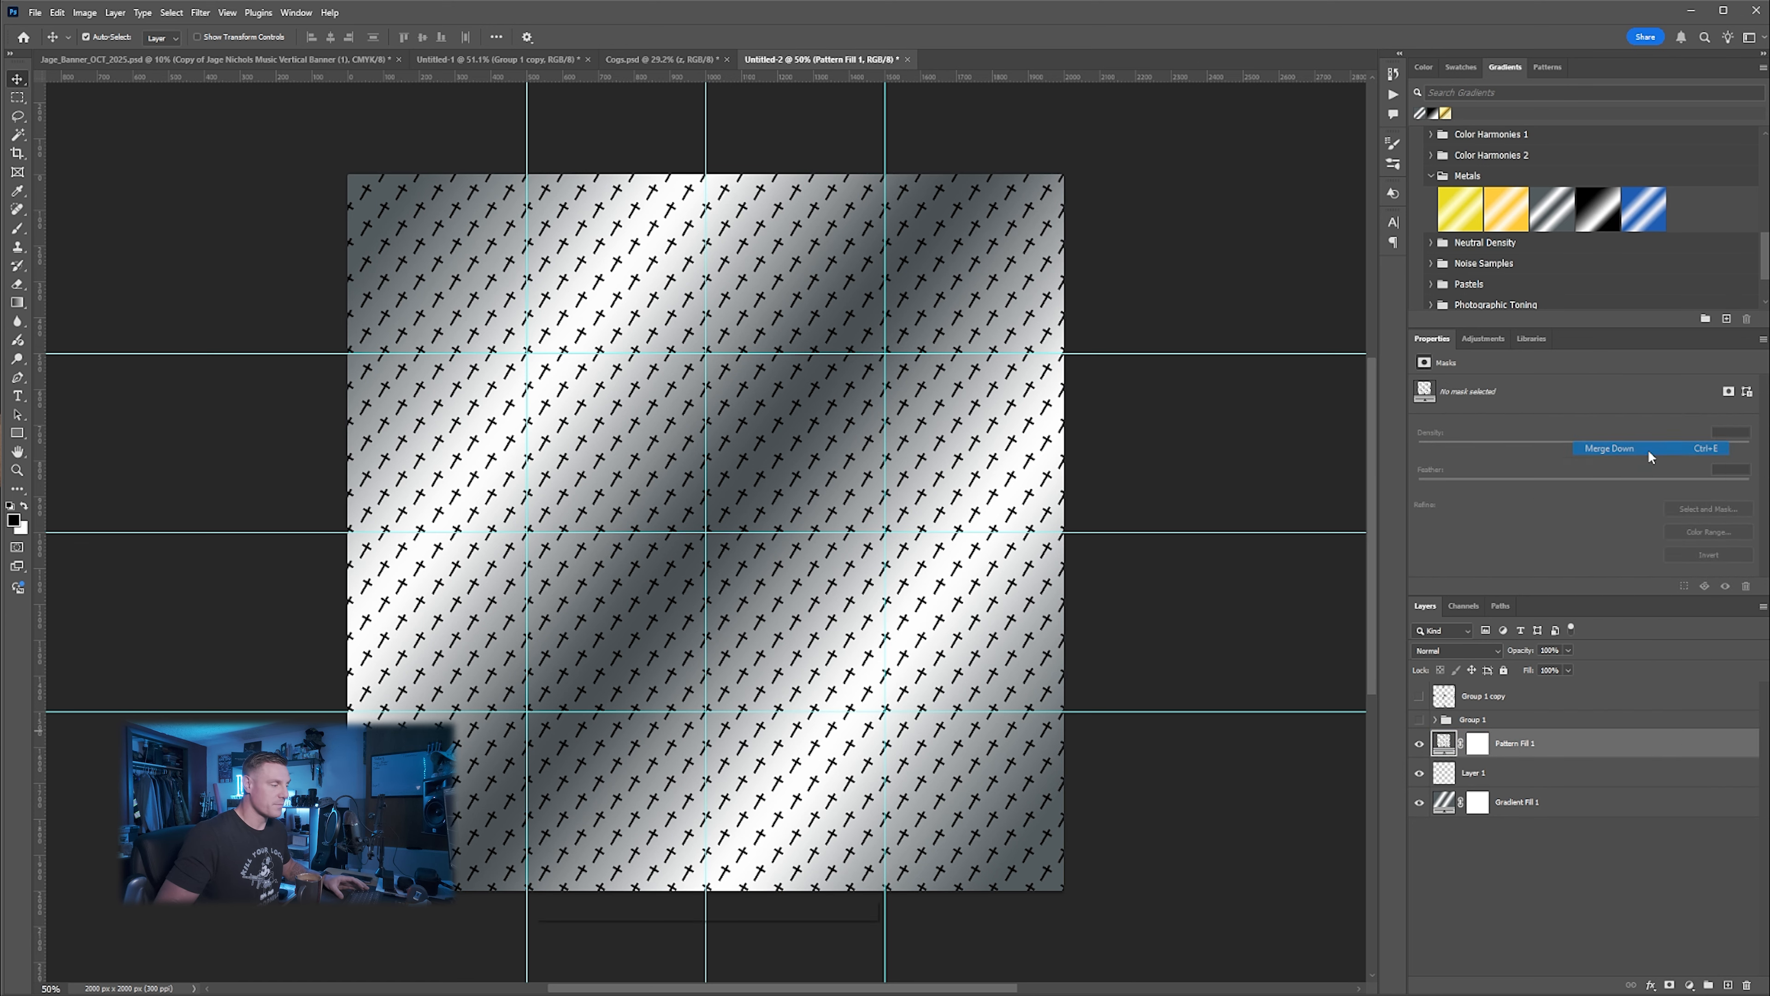
# Toggle the visibility of the merged cross layer and the gradient fill to examine the crosses separately from the background
pyautogui.click(1418, 745)
pyautogui.click(1419, 745)
pyautogui.click(1420, 746)
pyautogui.click(1420, 750)
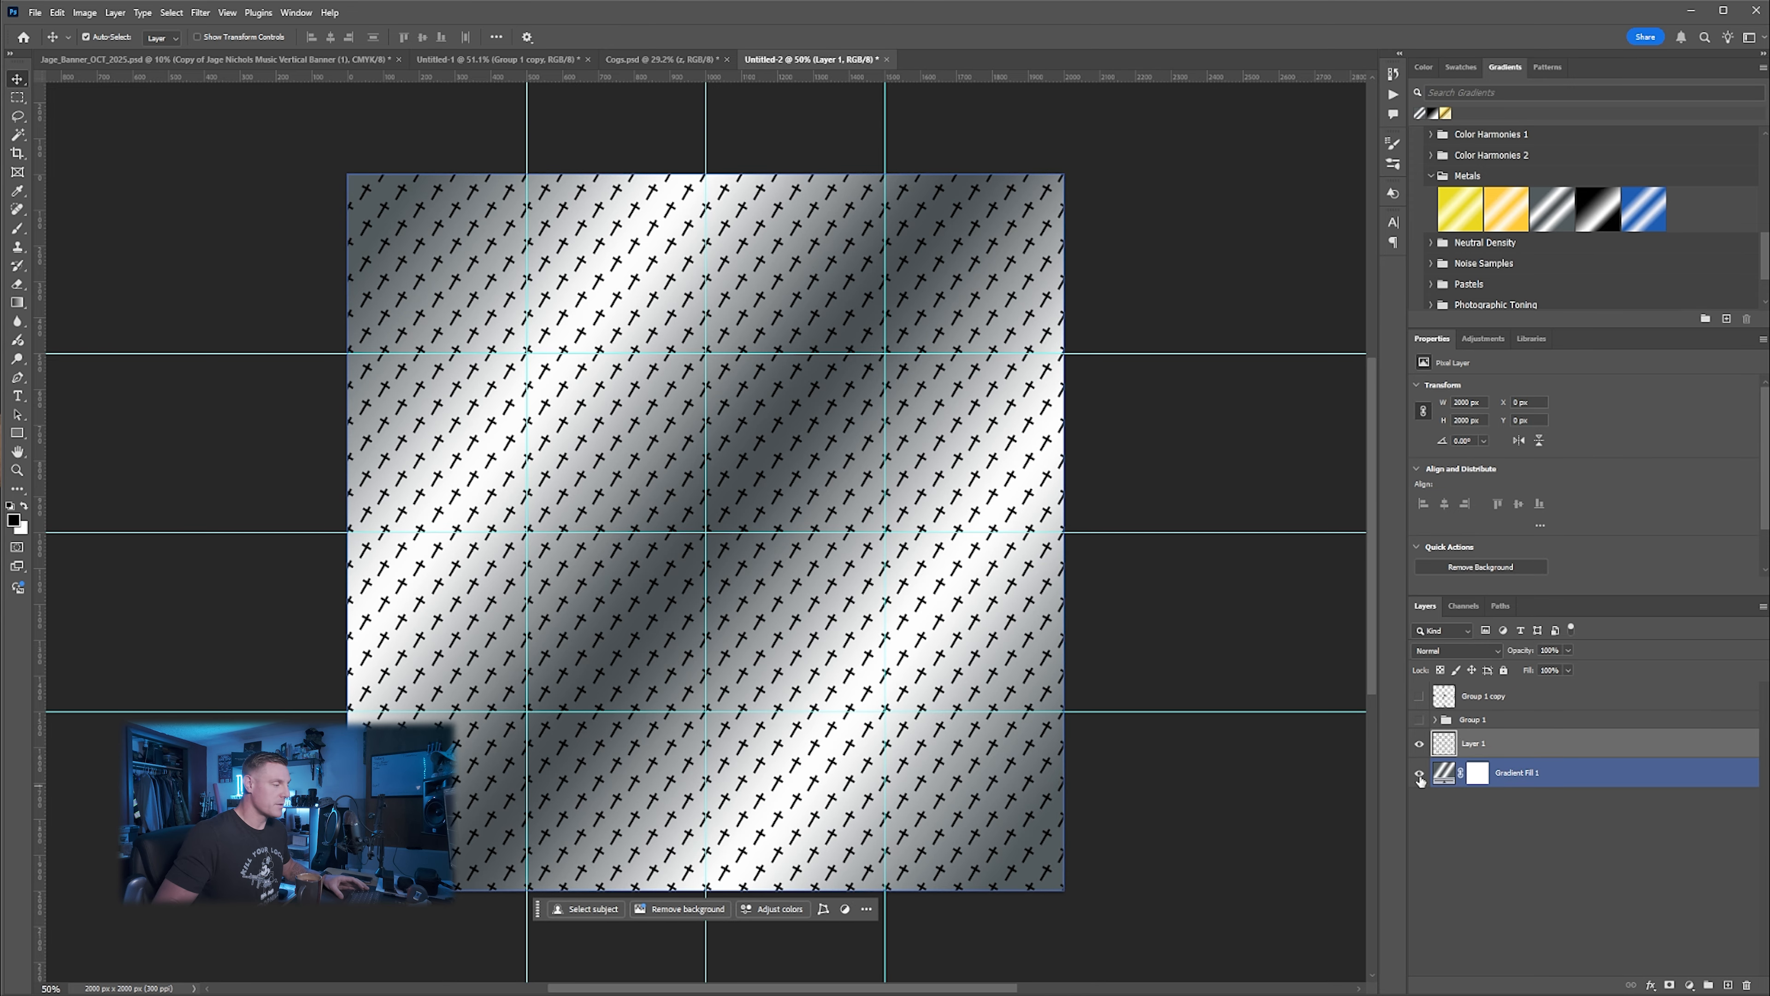
pyautogui.click(1419, 773)
pyautogui.click(1422, 748)
pyautogui.click(1420, 746)
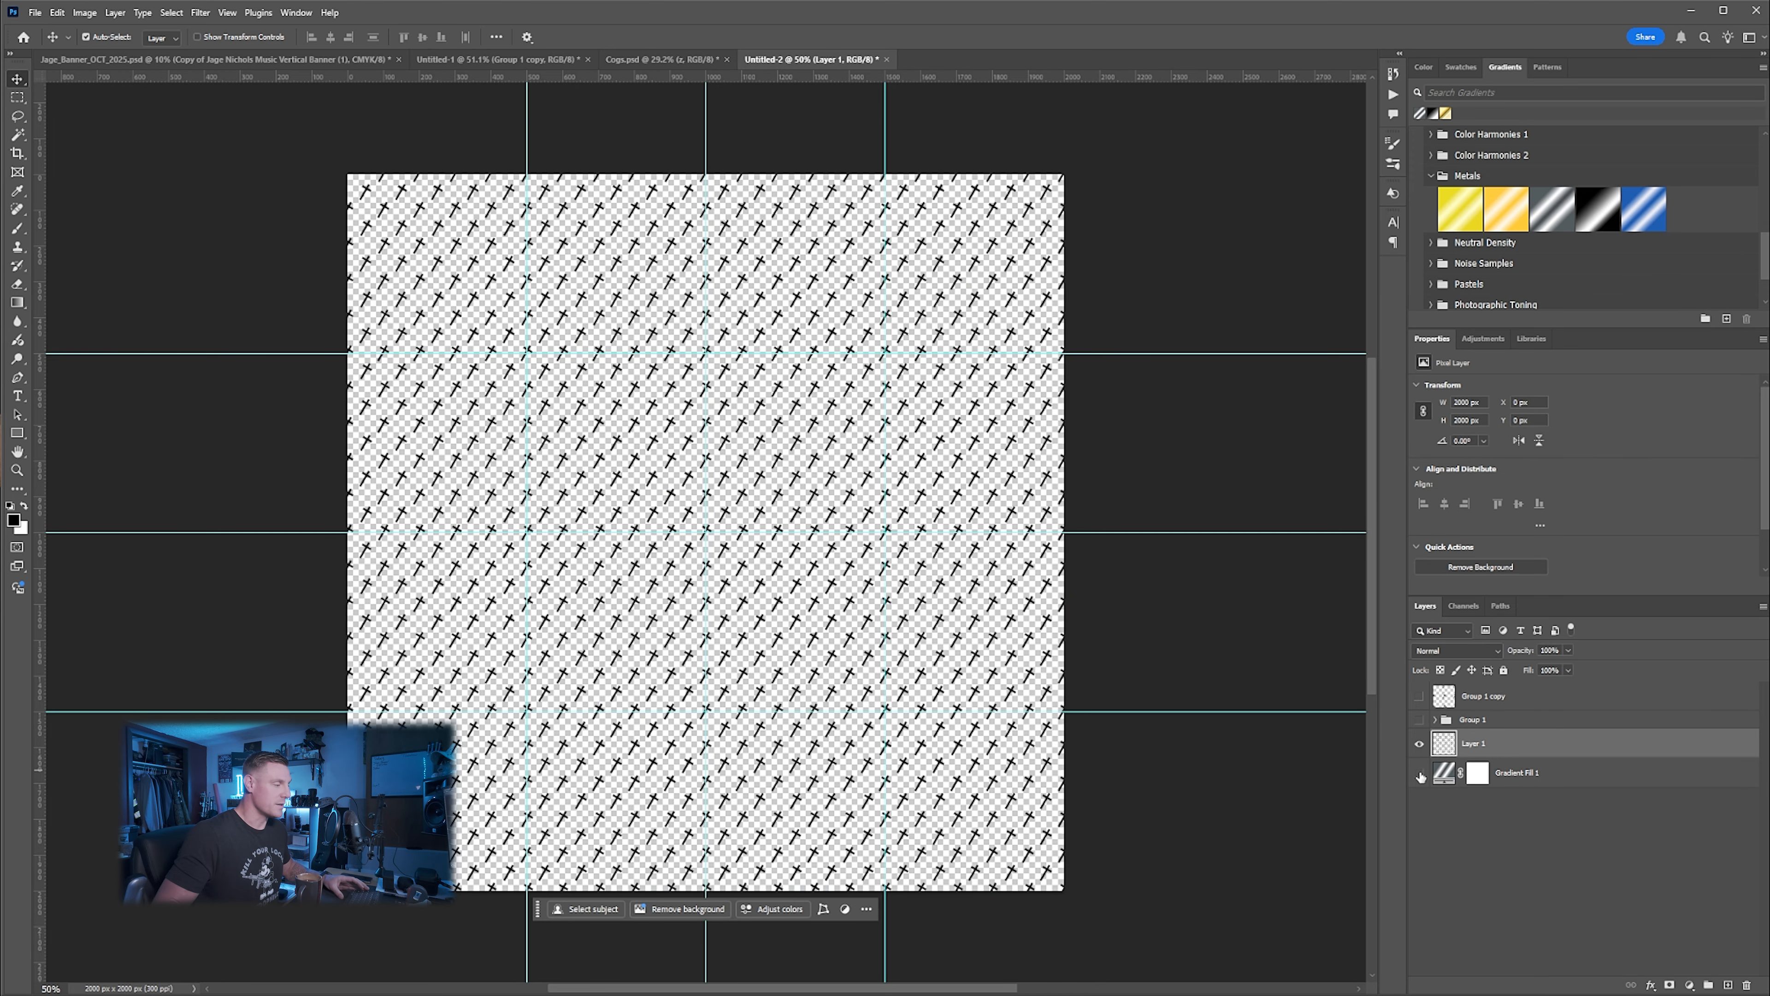
pyautogui.click(1419, 772)
# Enable a Bevel & Emboss effect on the merged cross layer
pyautogui.doubleClick(1558, 749)
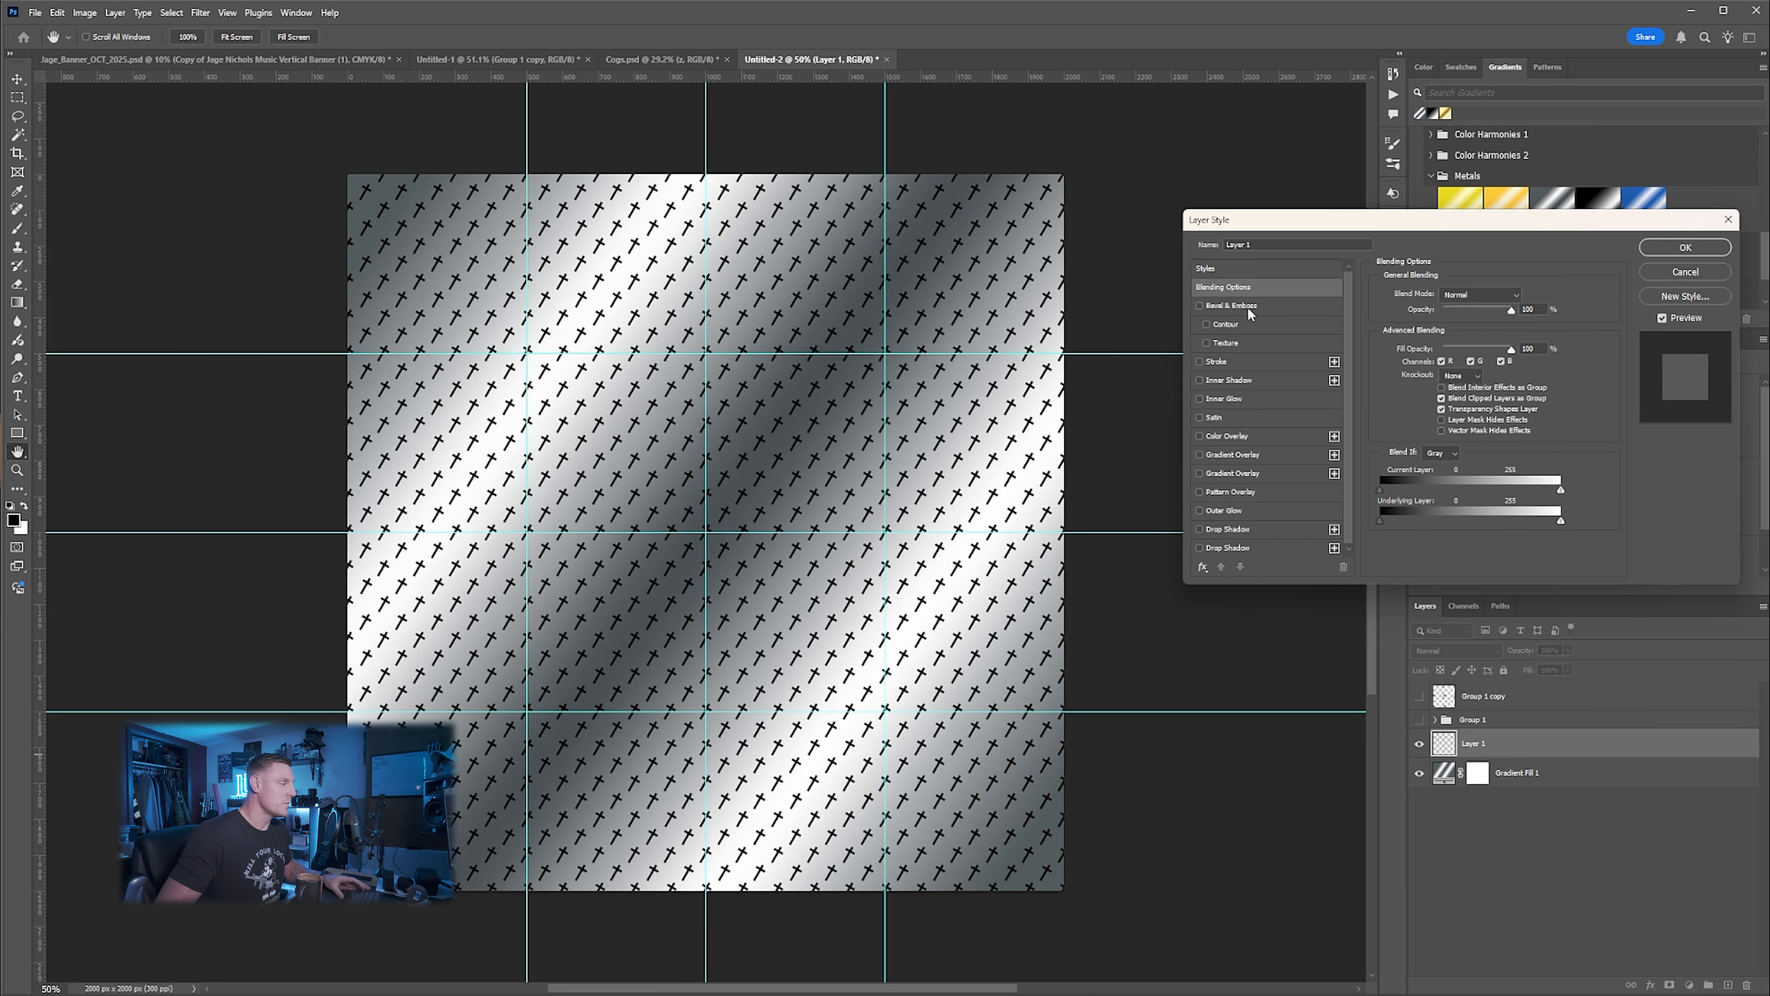
pyautogui.click(1240, 310)
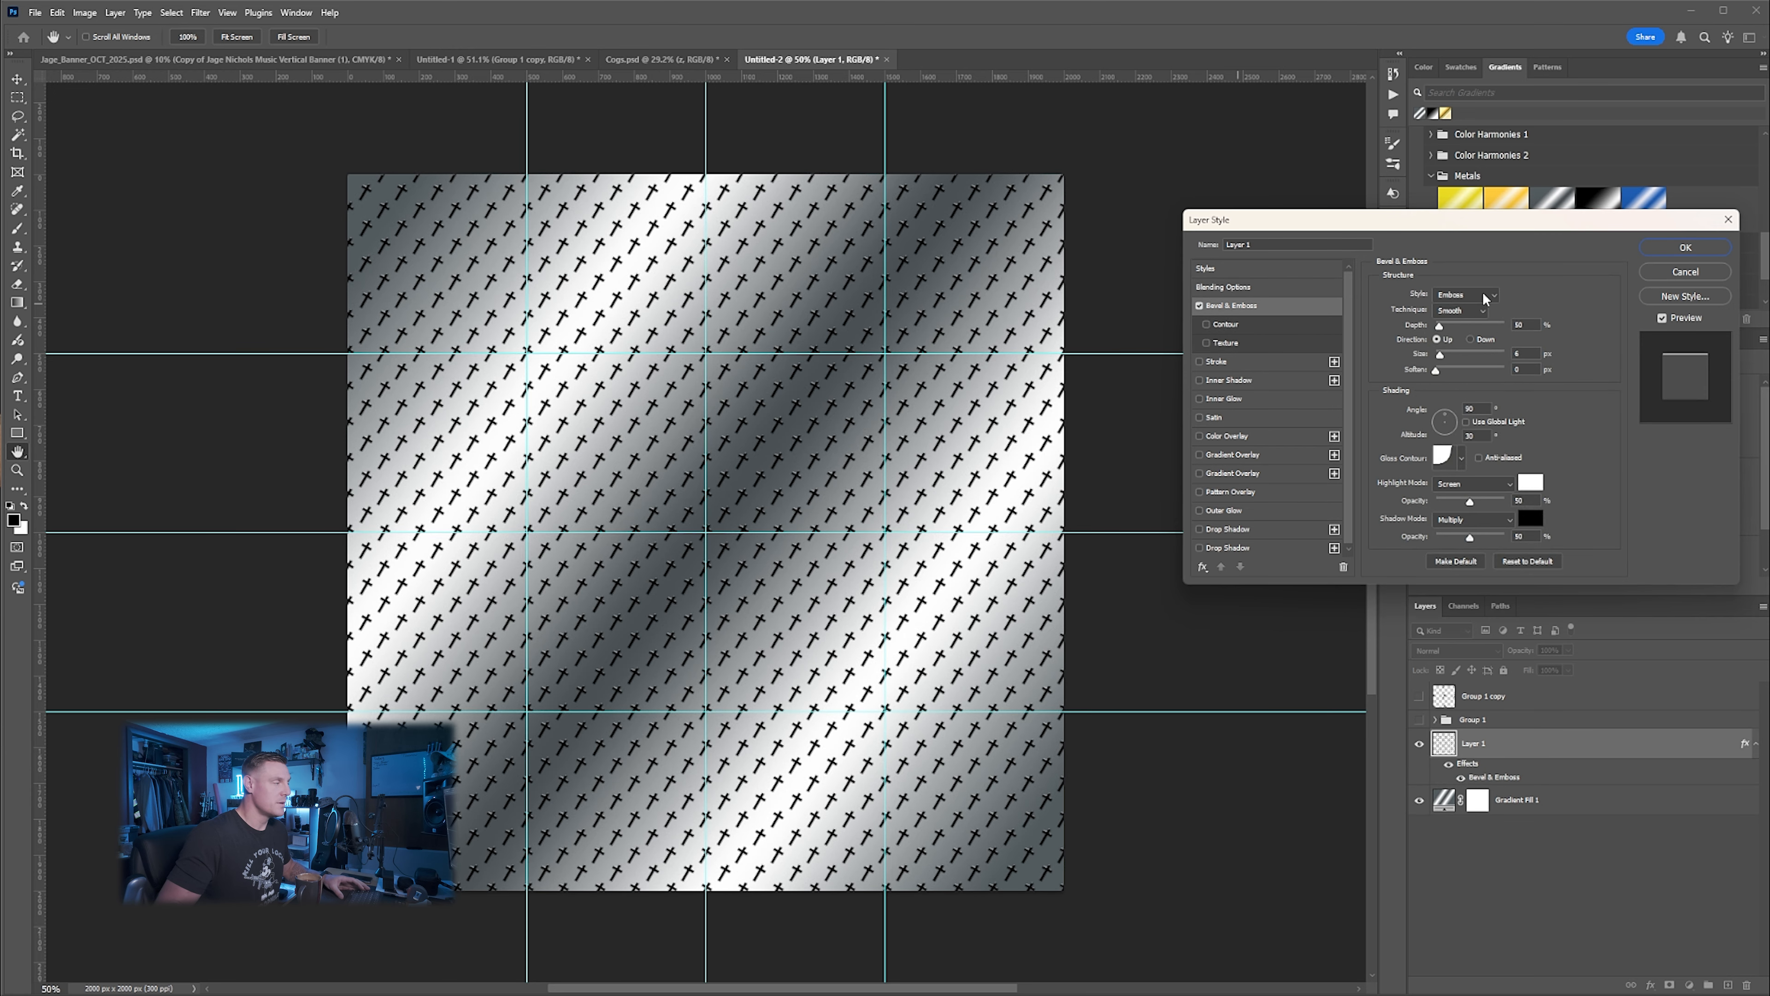
pyautogui.hscroll(-1, 879, 369)
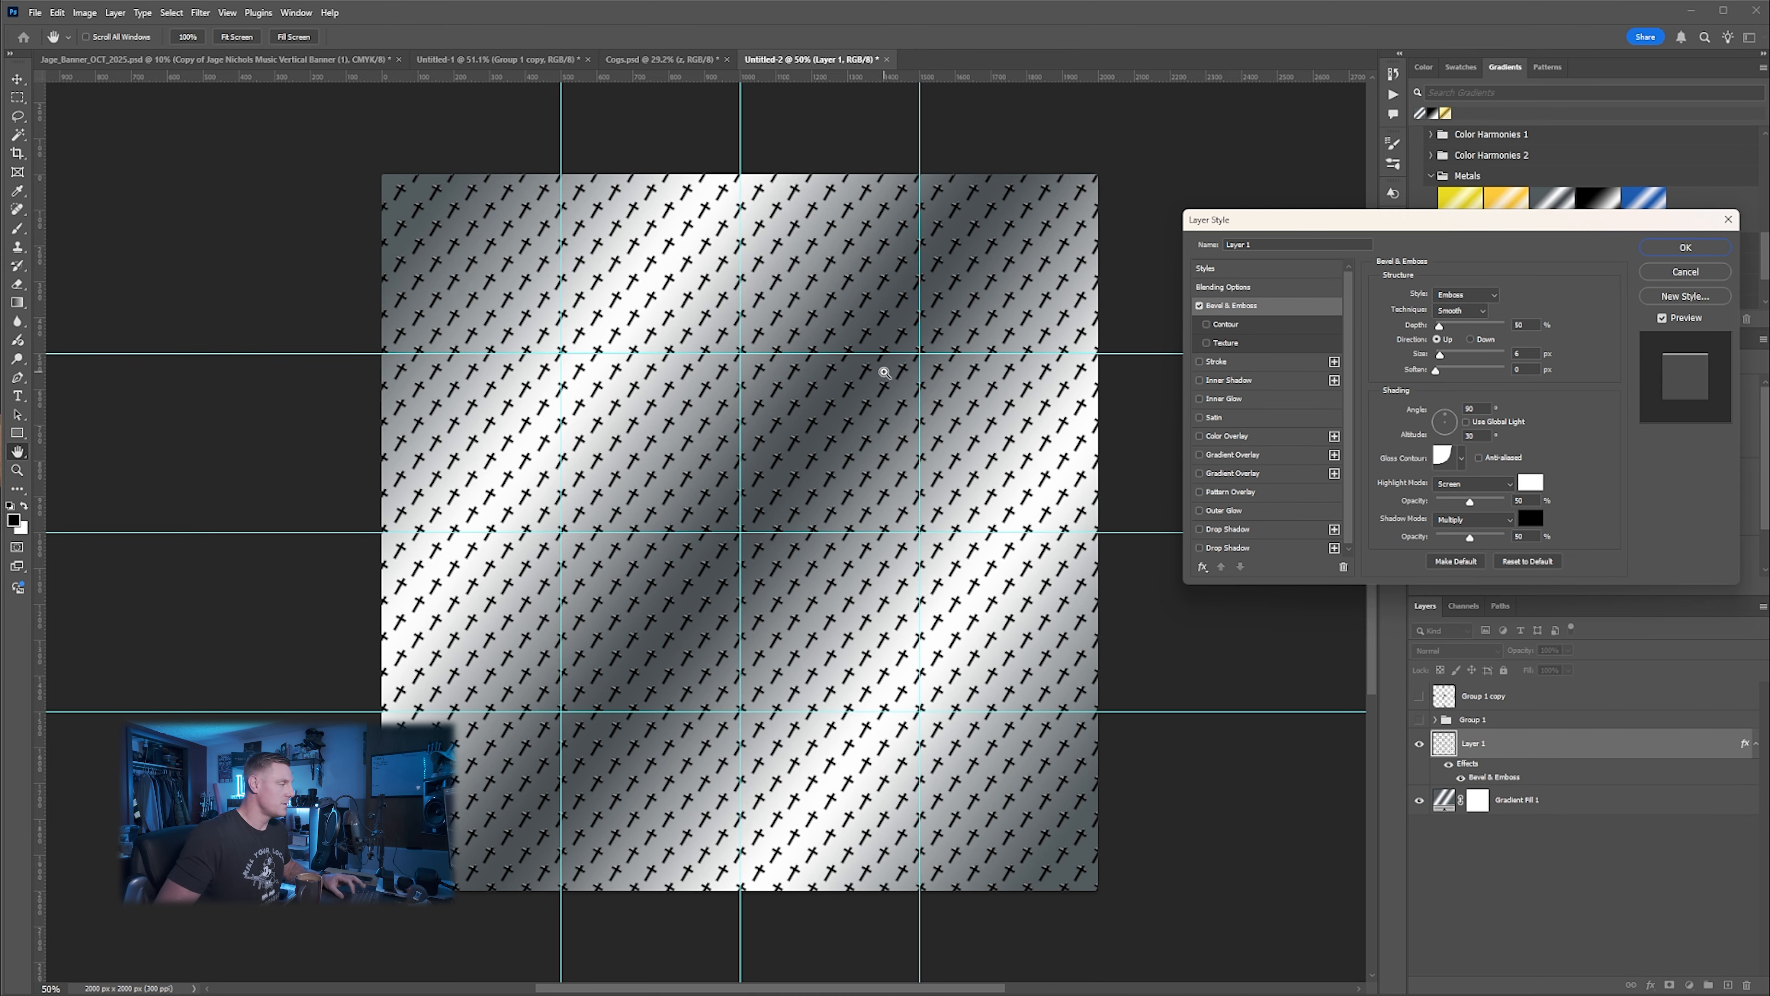
pyautogui.moveTo(883, 373); pyautogui.dragTo(961, 367)
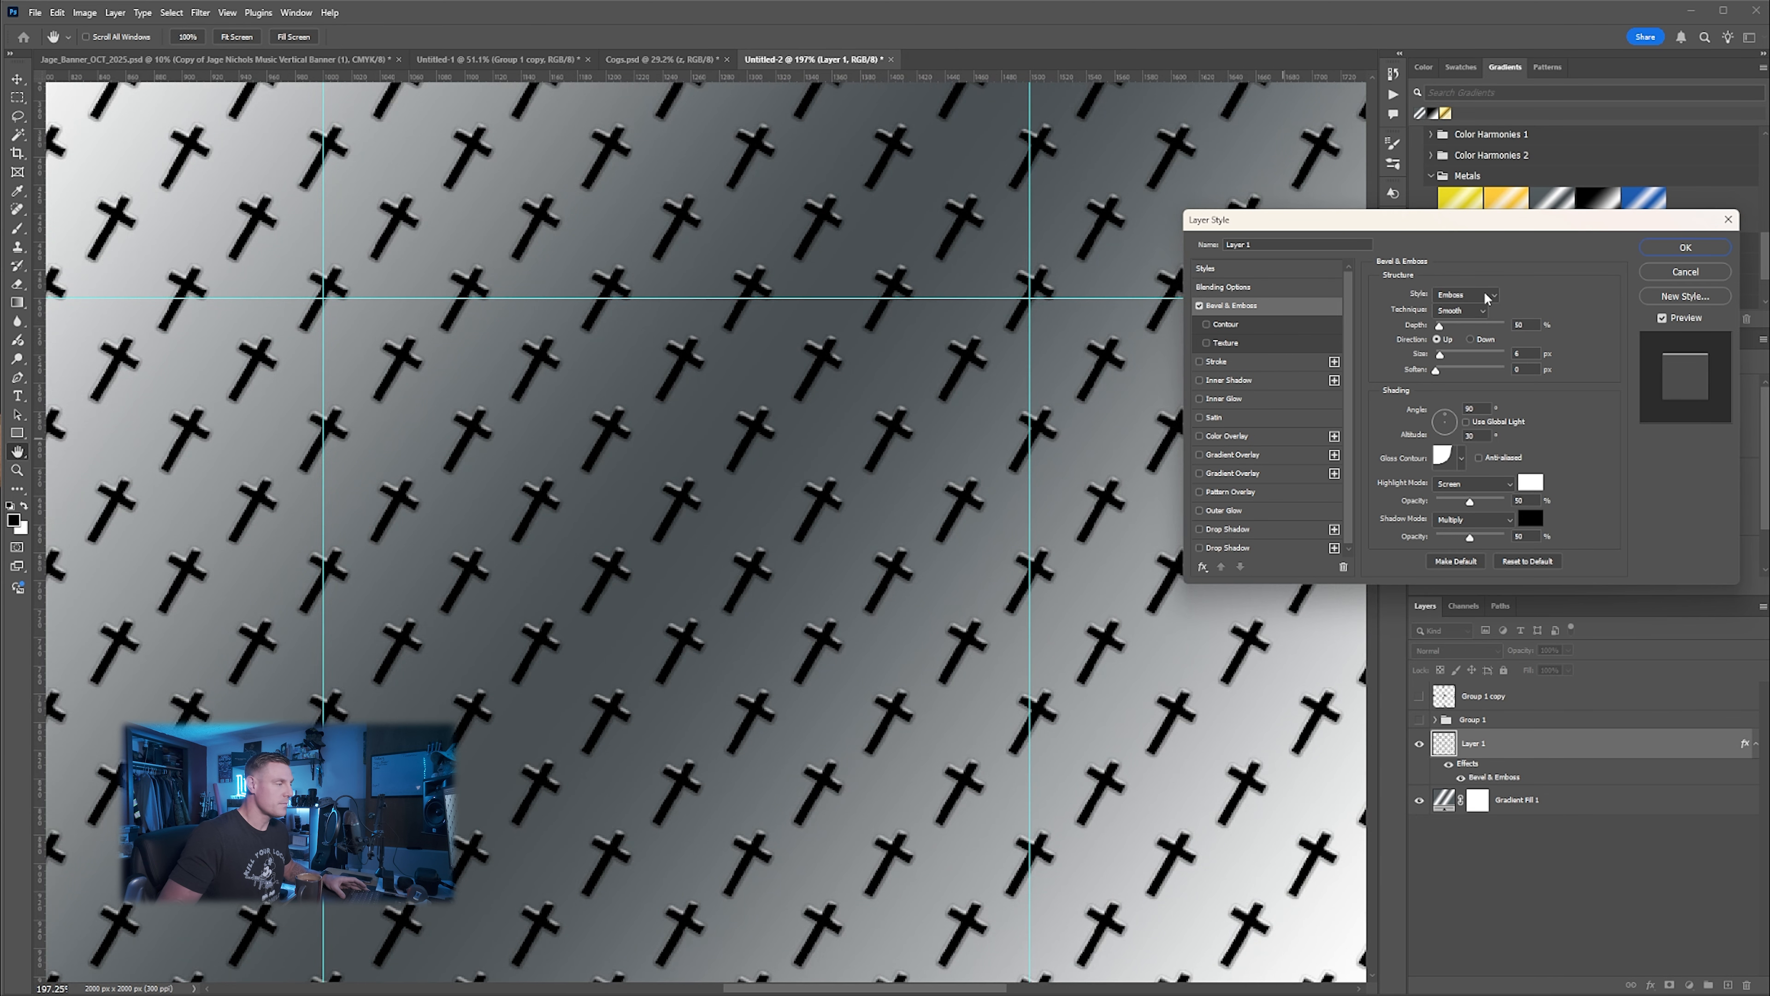
# Set the Bevel & Emboss depth to 50% and its size to 5 px
pyautogui.moveTo(1440, 328); pyautogui.dragTo(1441, 328)
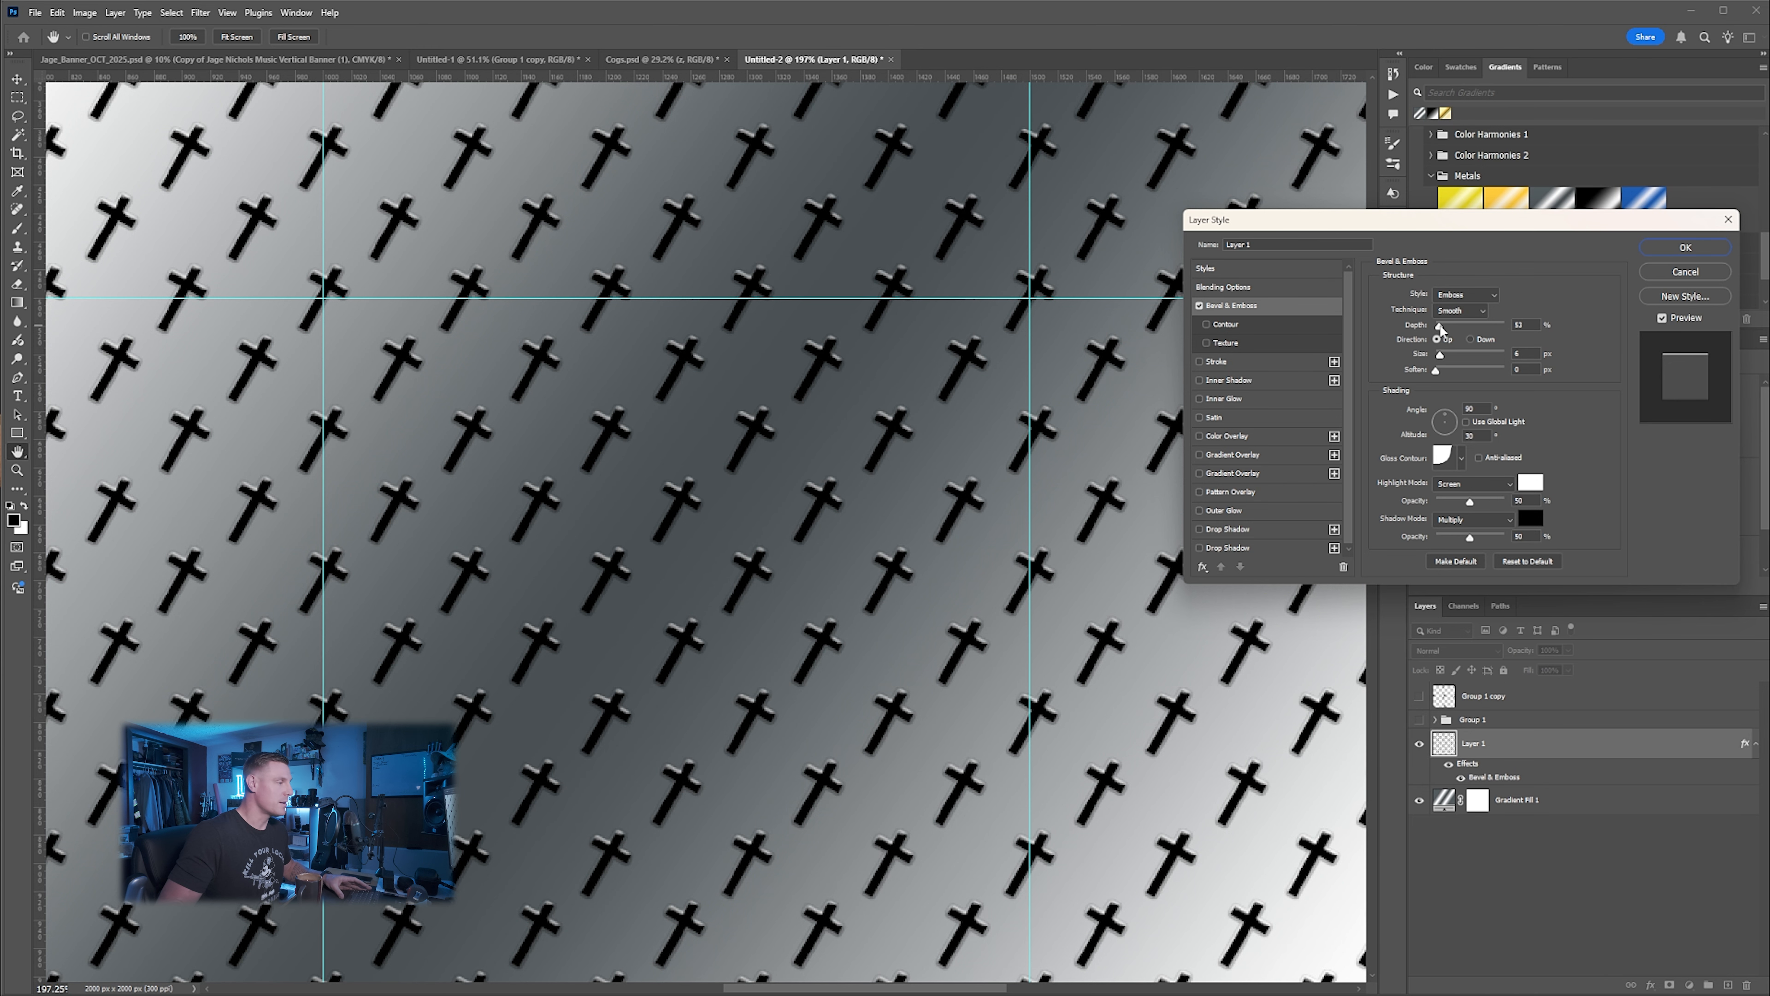
pyautogui.moveTo(1441, 328); pyautogui.dragTo(1440, 357)
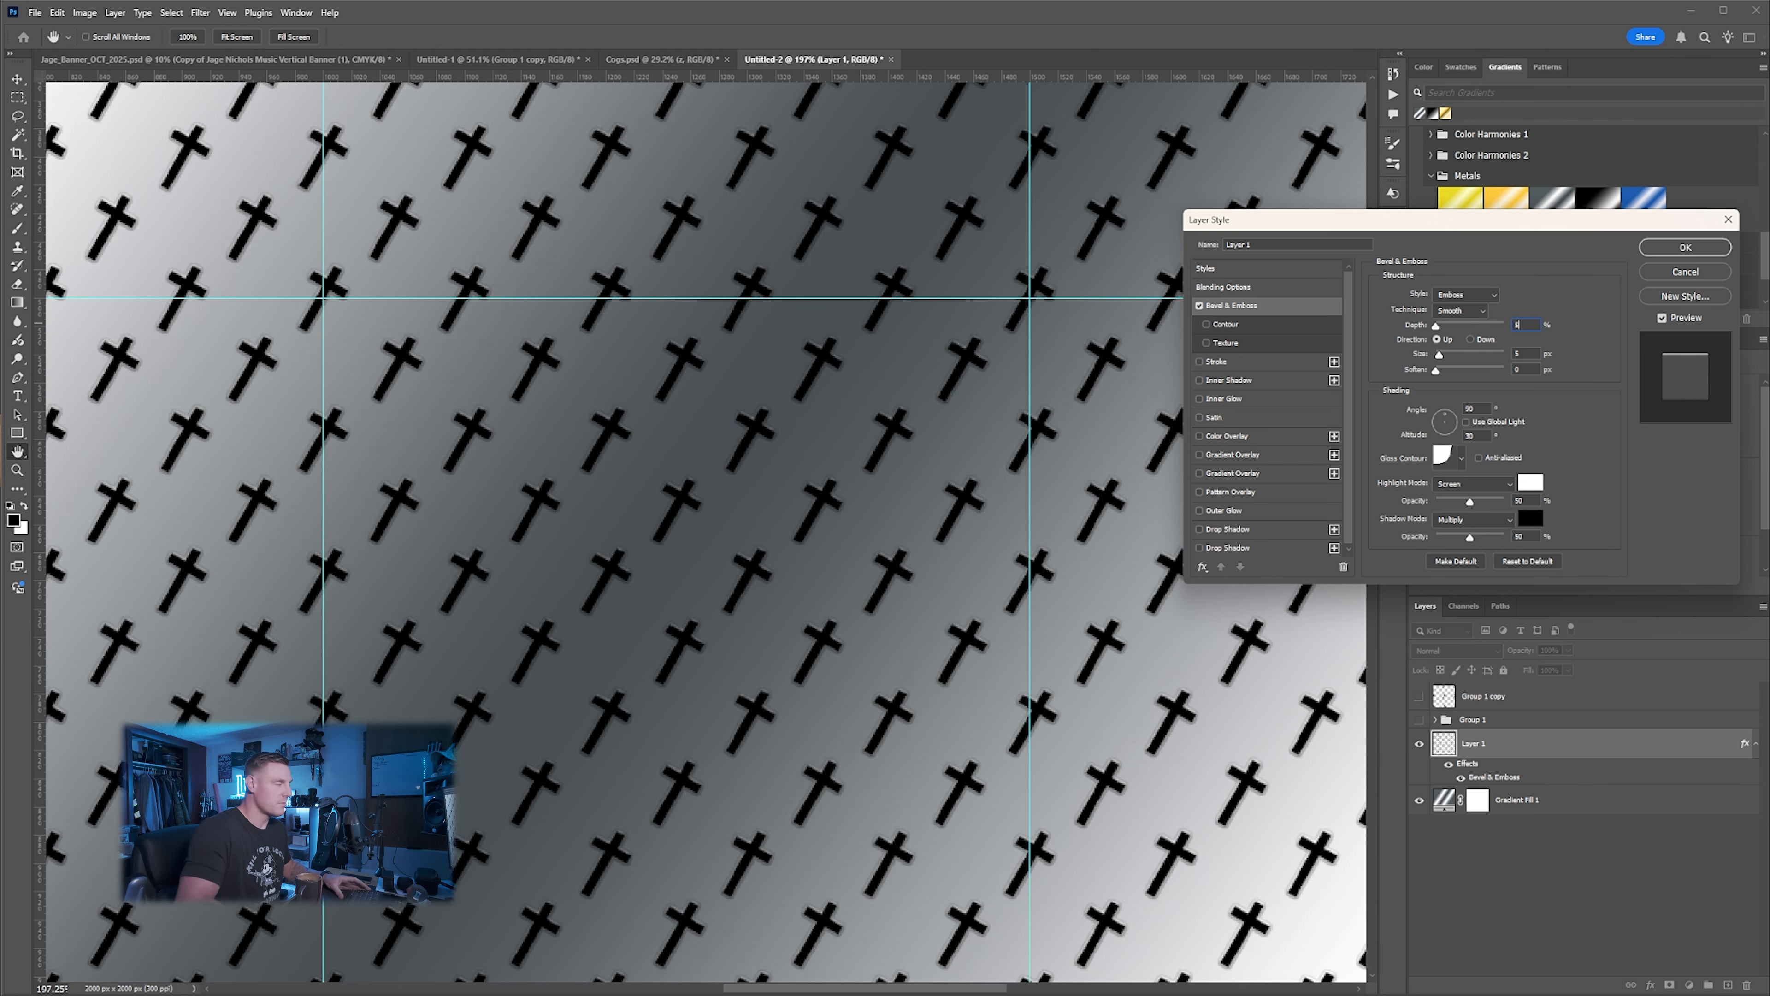
pyautogui.write('50')
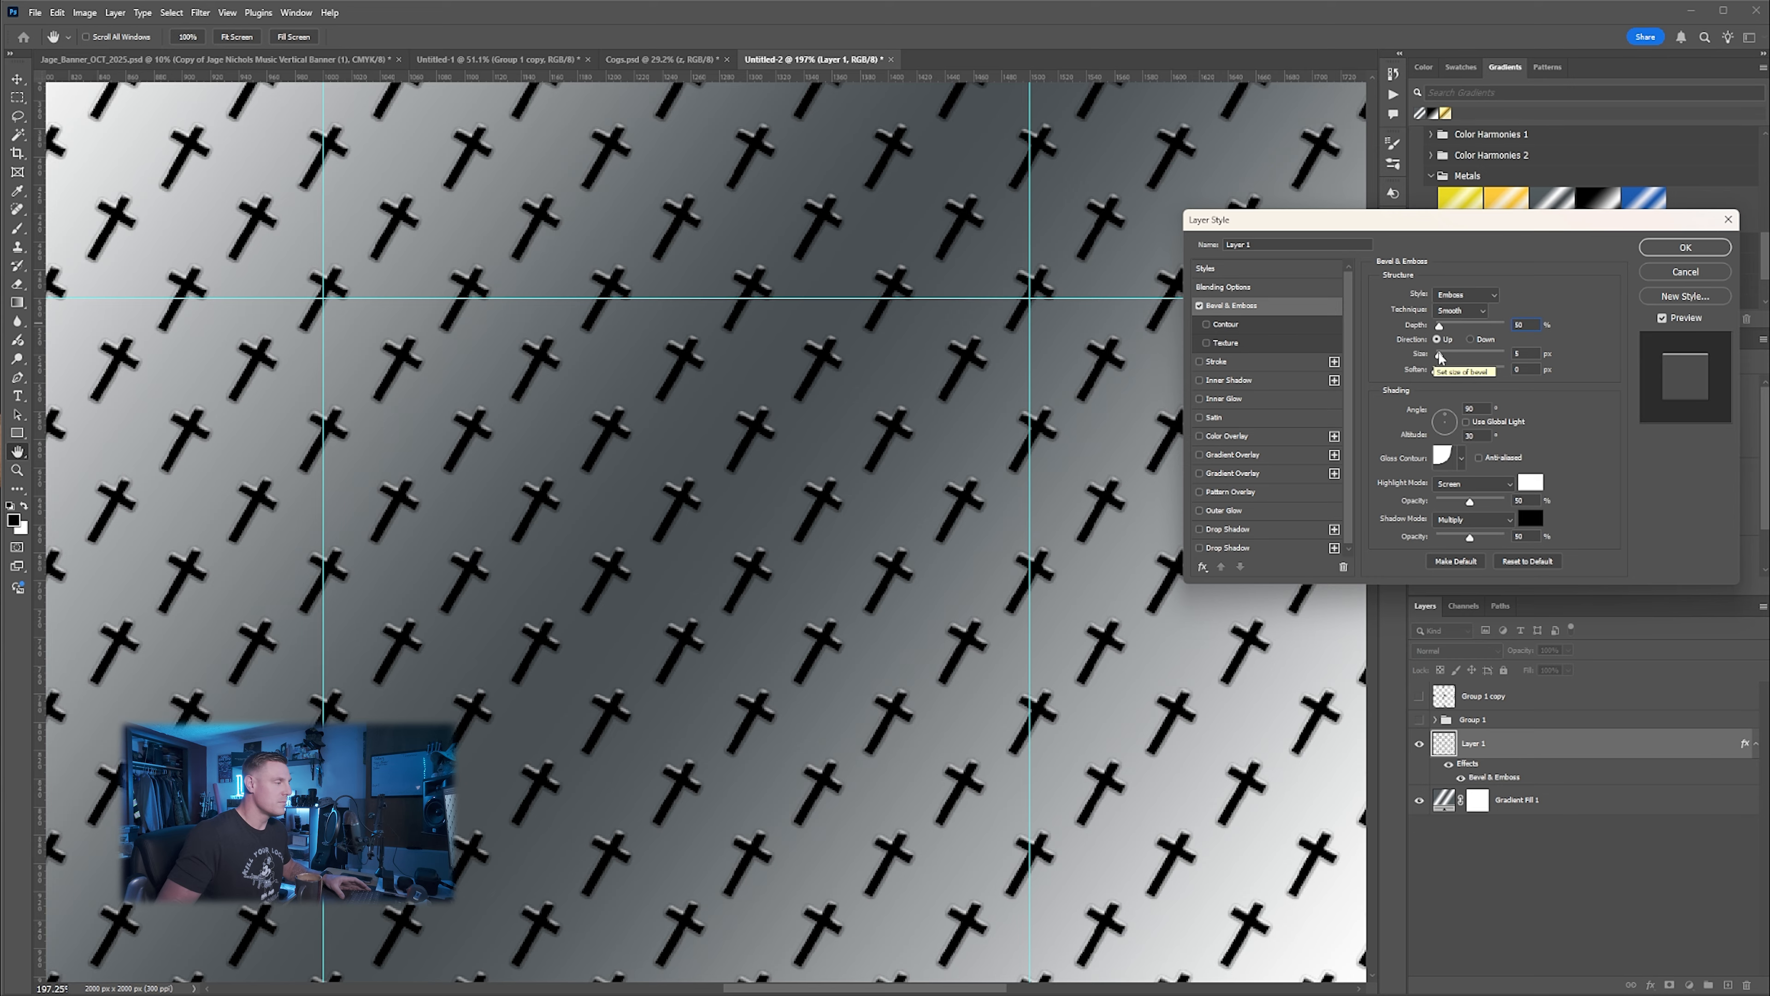
pyautogui.moveTo(1439, 354); pyautogui.dragTo(1439, 356)
pyautogui.click(1518, 354)
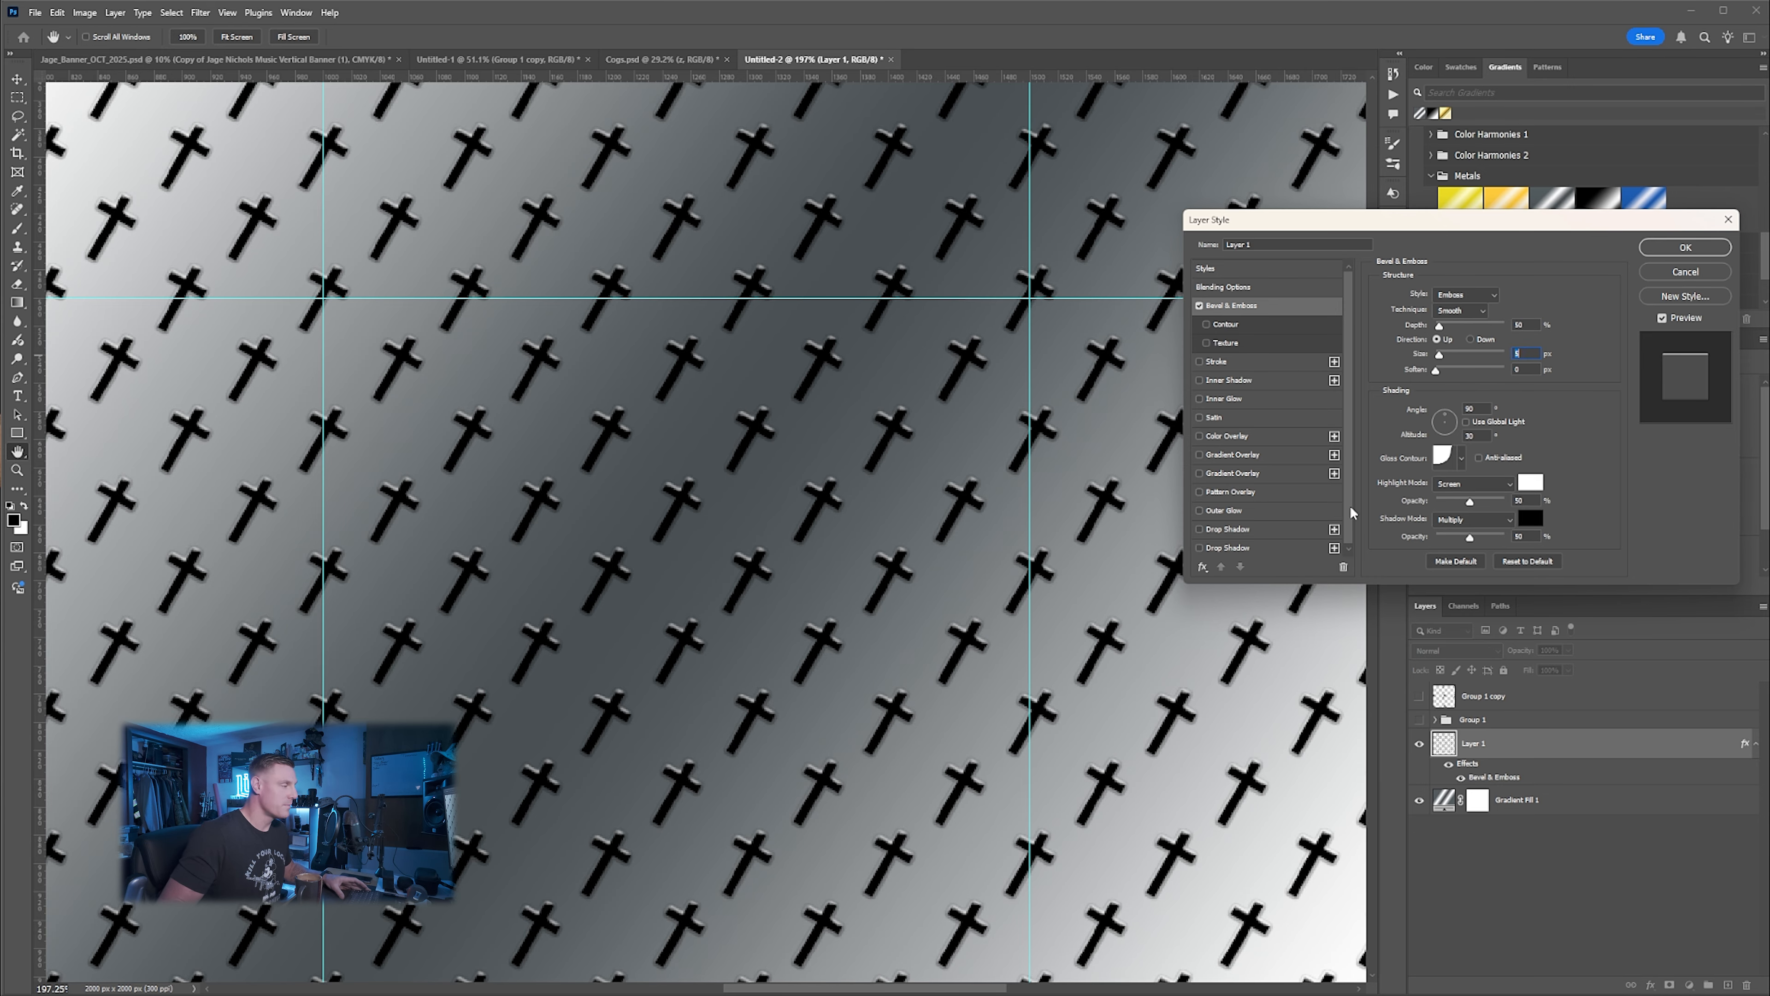
# Add a linear silver gradient overlay to the crosses and apply the layer style
pyautogui.click(1231, 457)
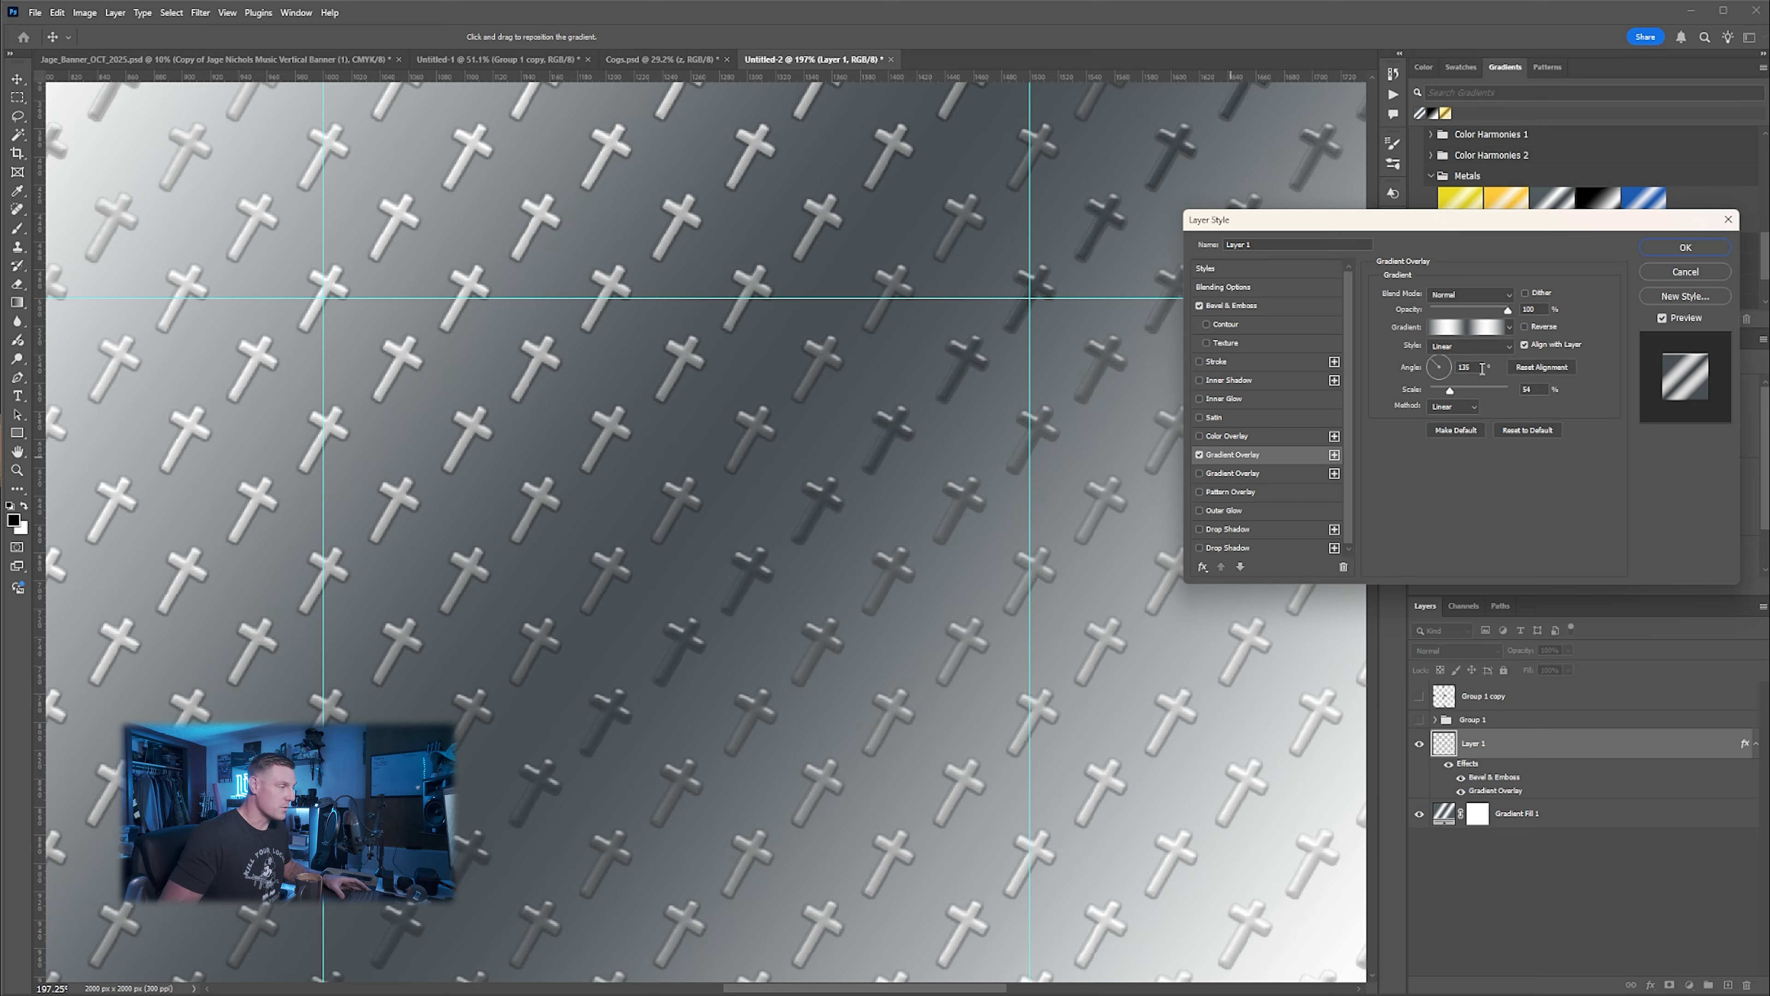
pyautogui.click(1685, 246)
pyautogui.click(986, 547)
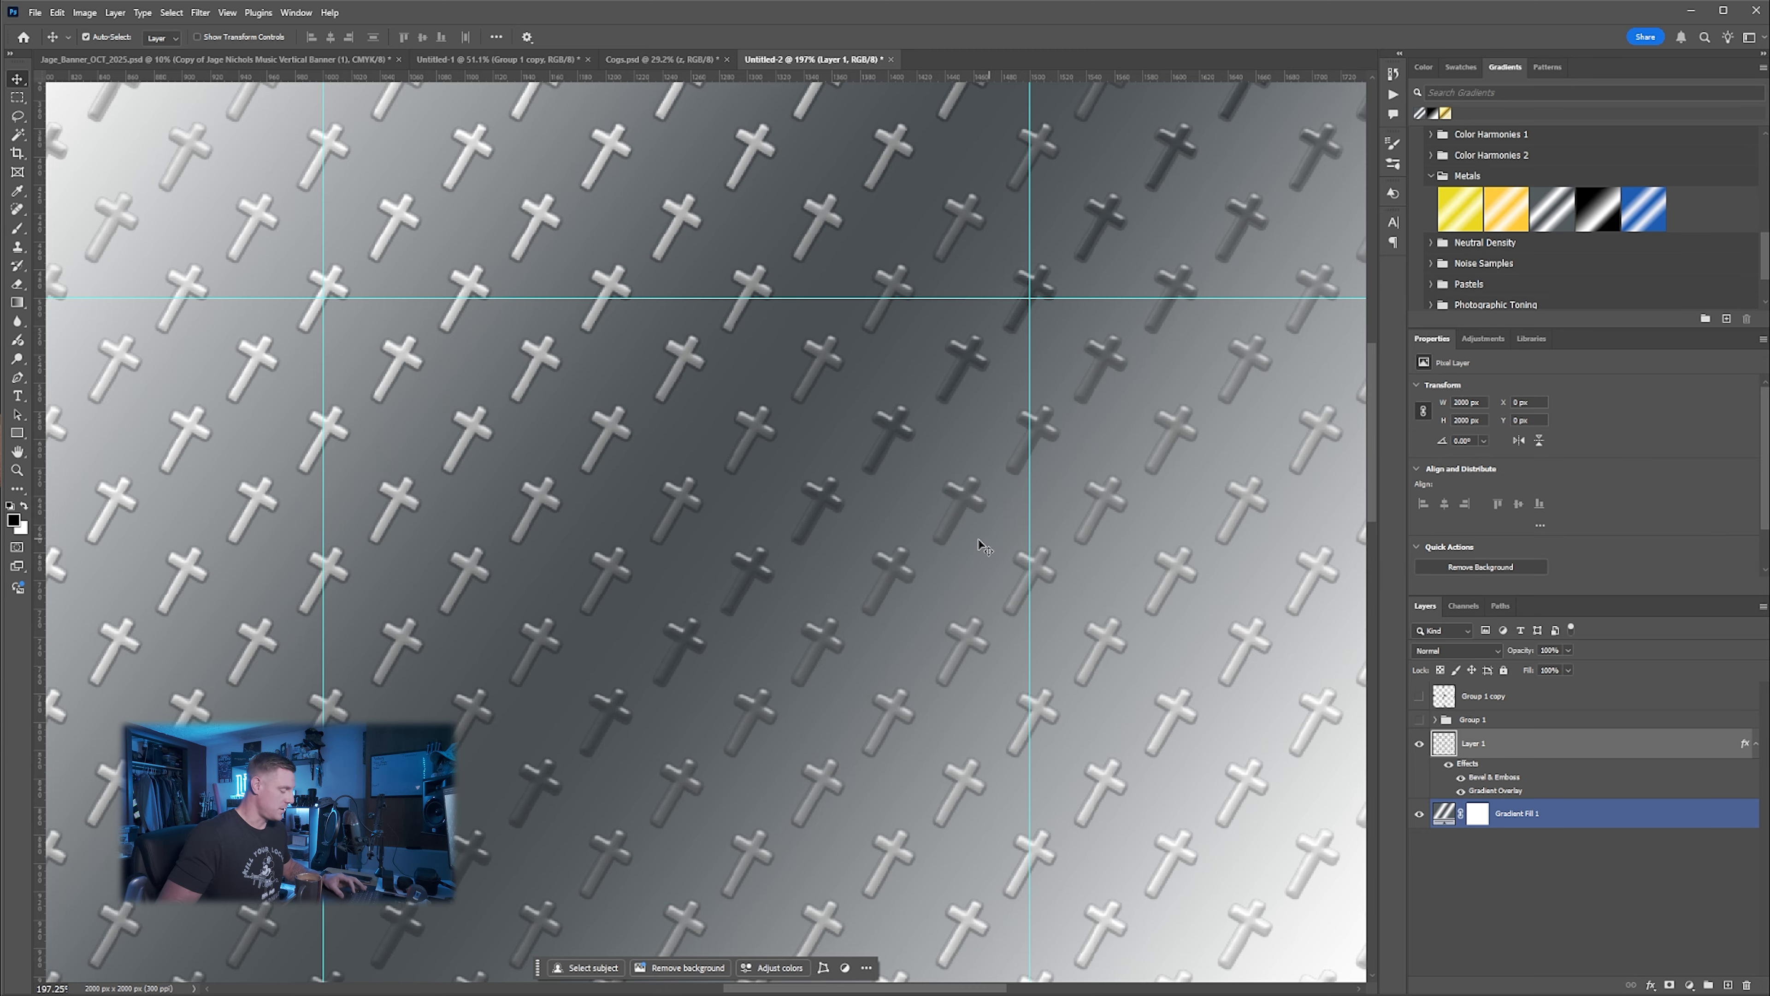
pyautogui.scroll(-2, 934, 544)
pyautogui.scroll(-6, 929, 543)
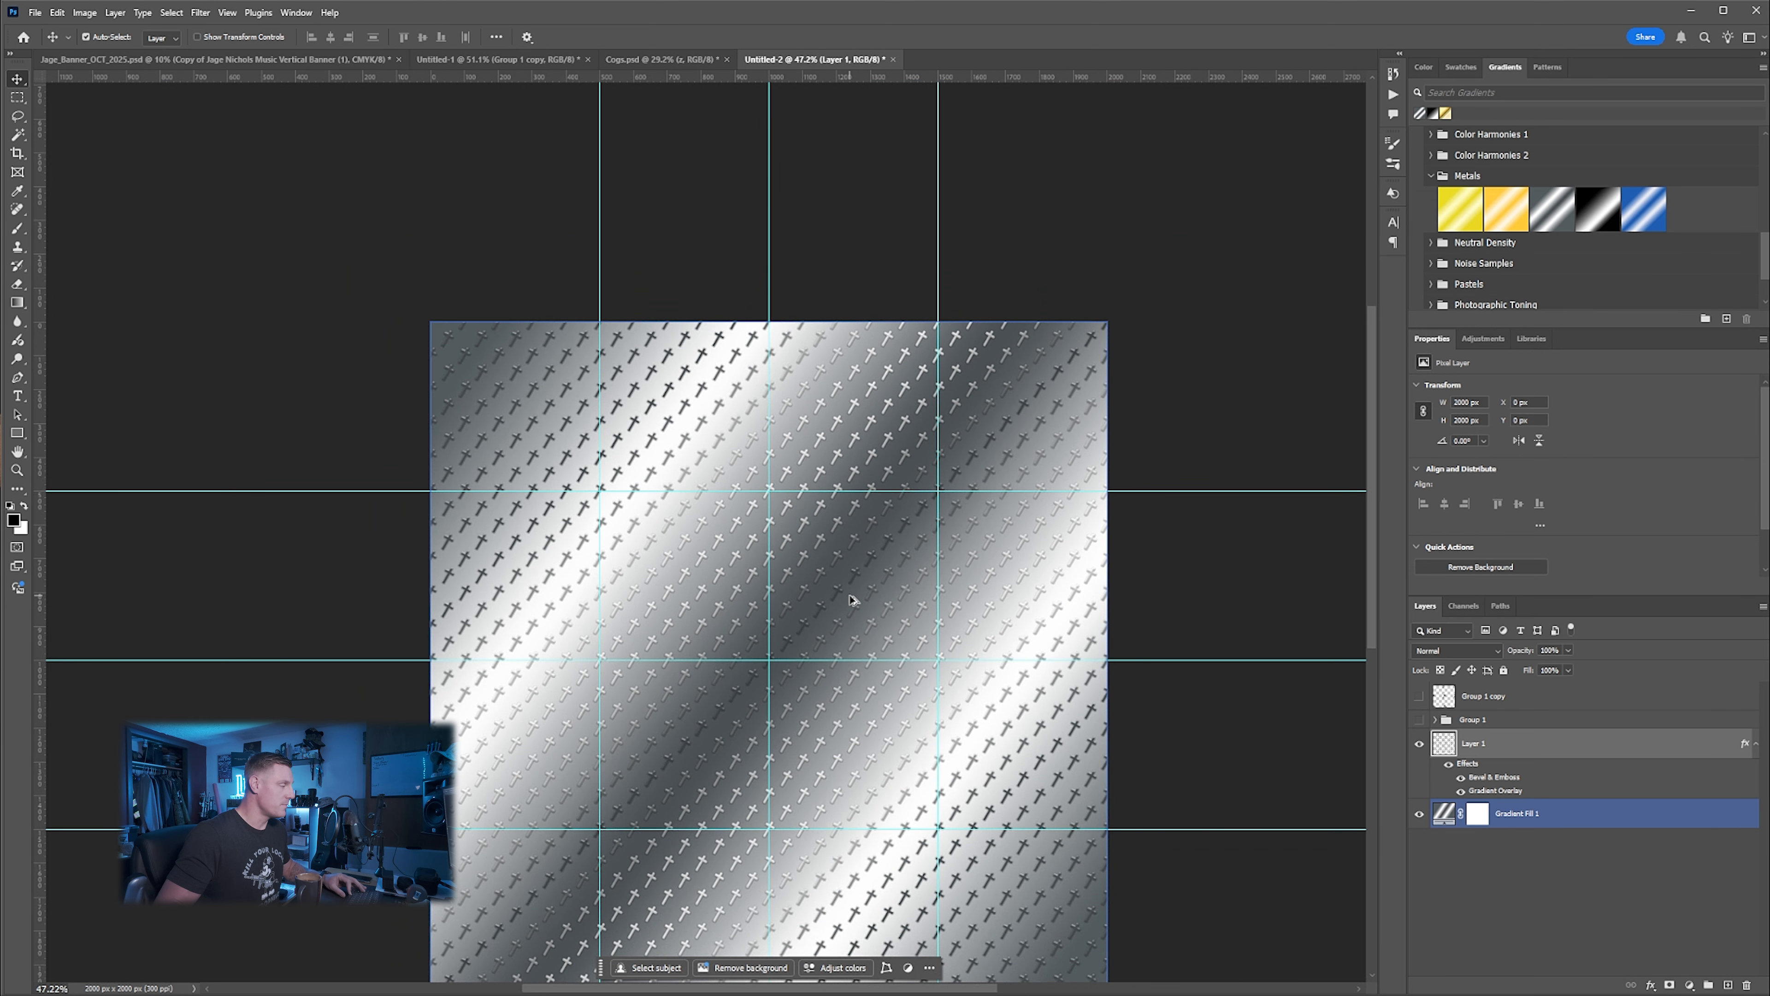
pyautogui.moveTo(862, 601); pyautogui.dragTo(869, 450)
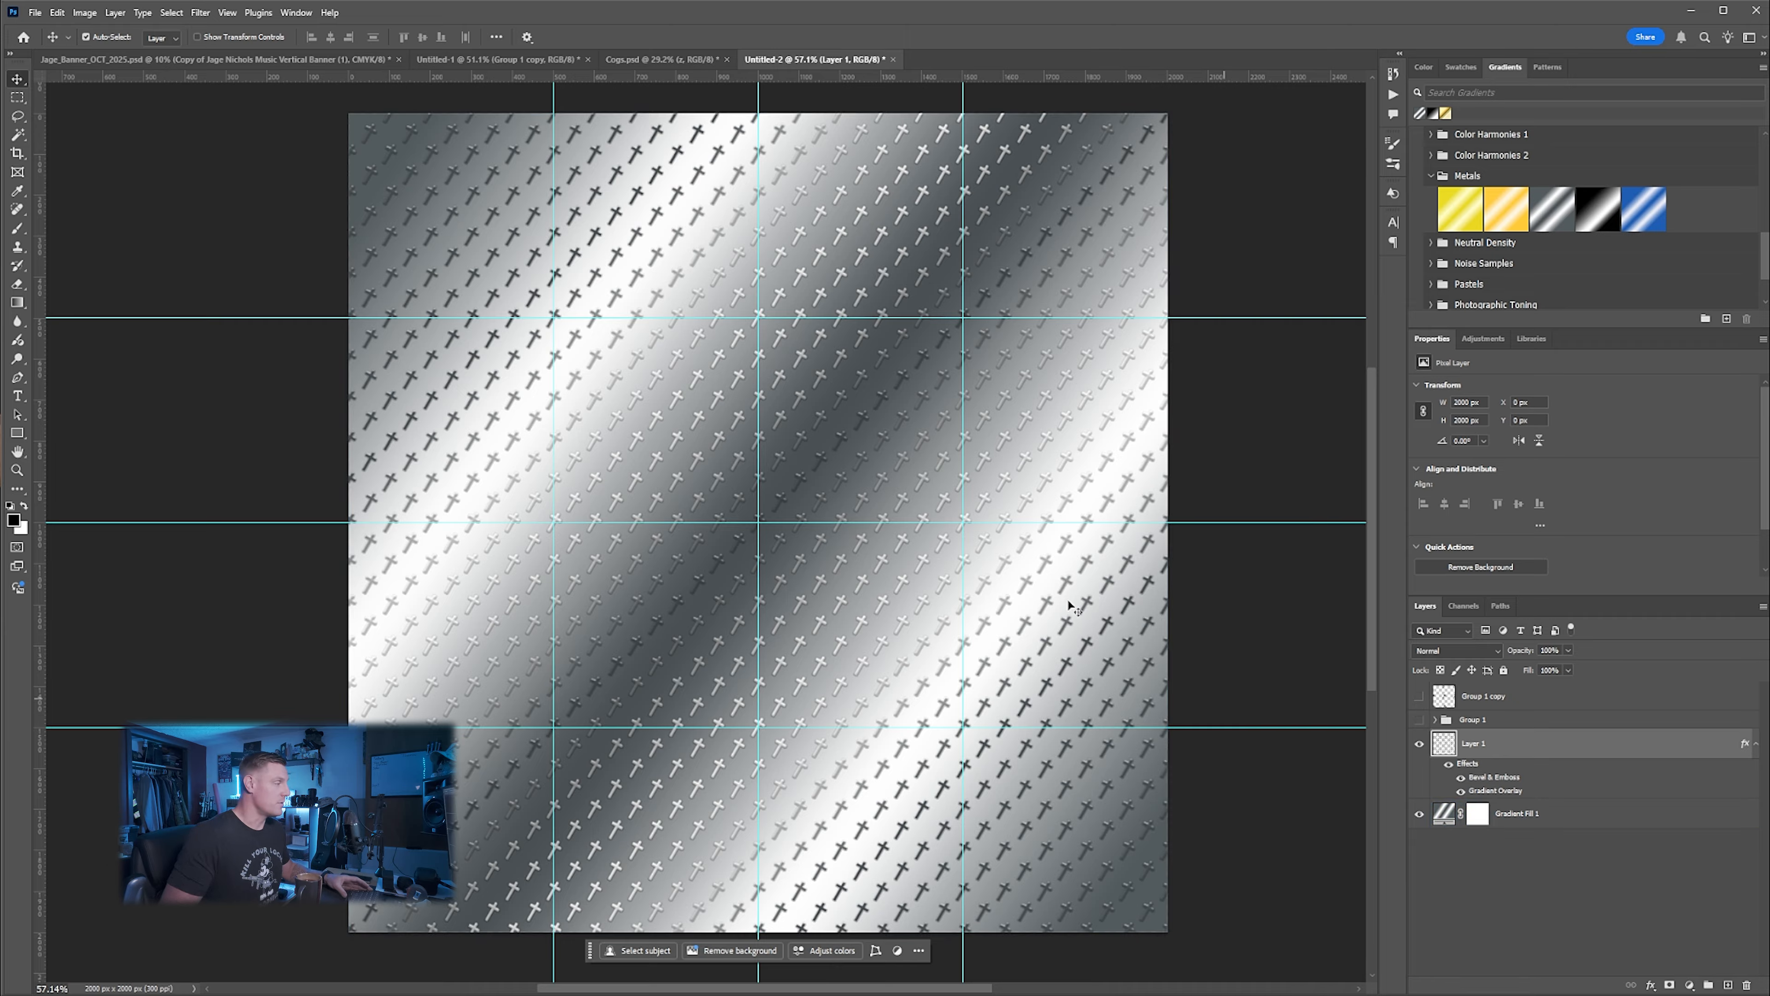
# Switch to the vertical banner document and add a pattern fill layer at the top of the stack using the first custom cross pattern
pyautogui.click(266, 61)
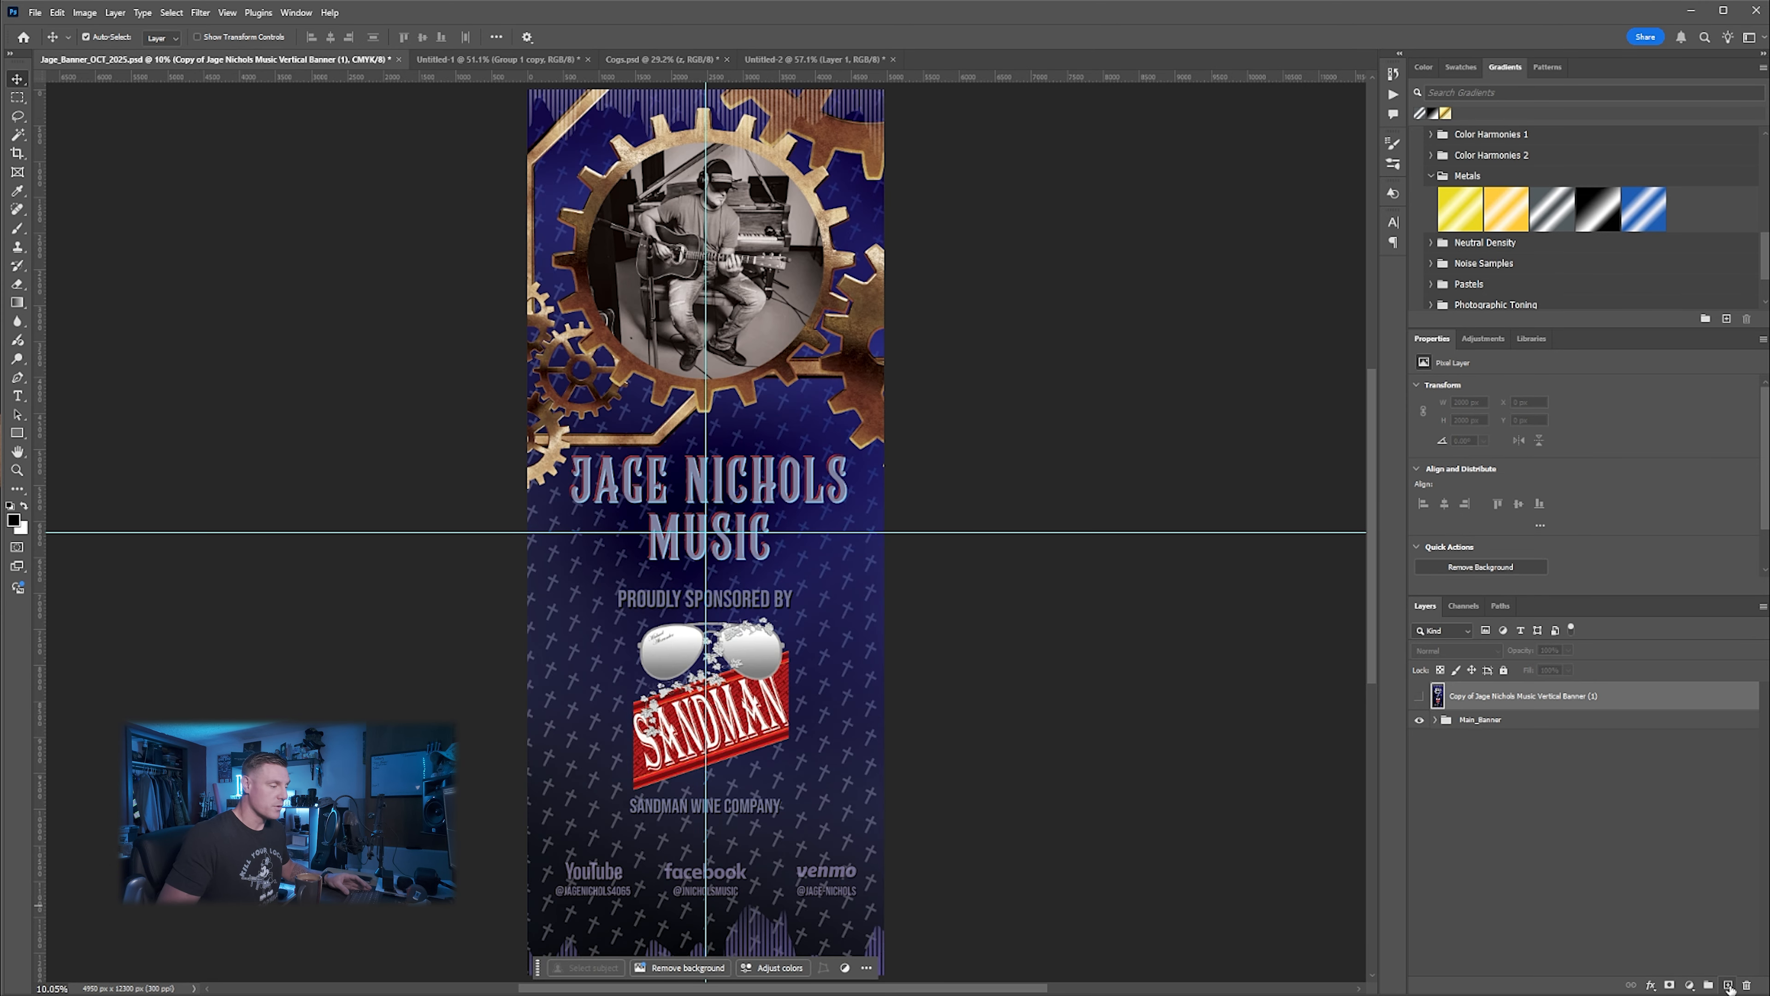
pyautogui.click(1690, 985)
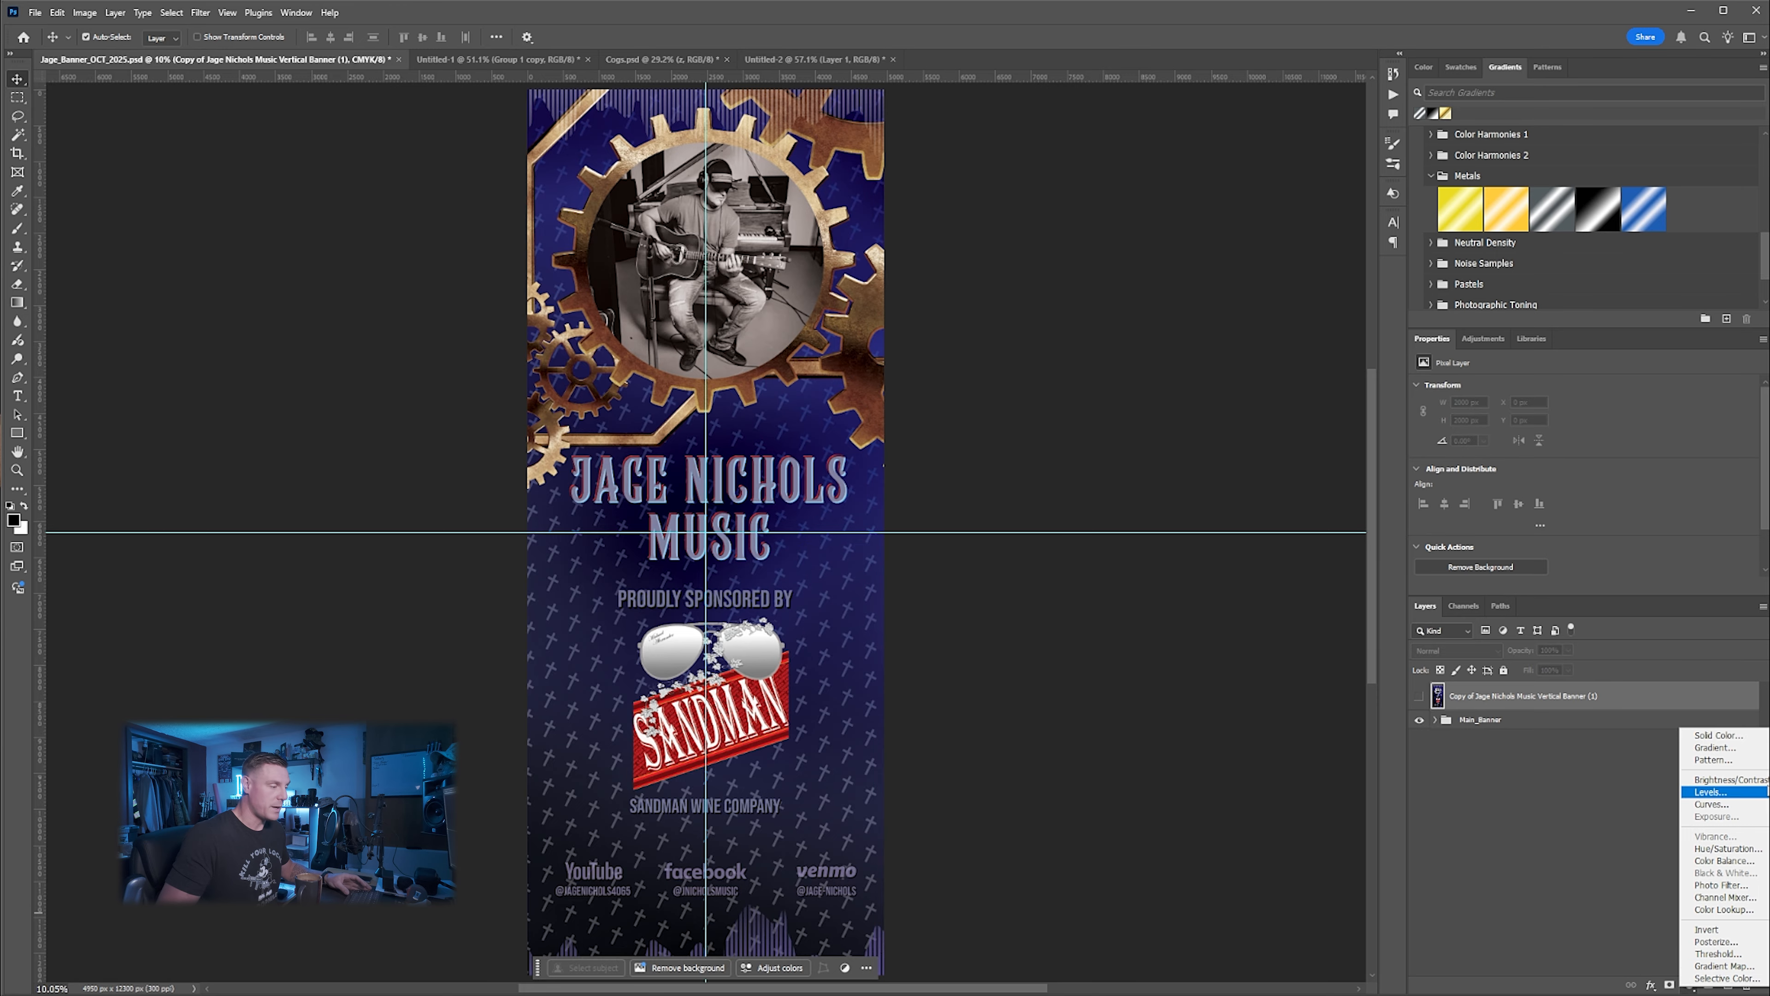
pyautogui.click(1713, 759)
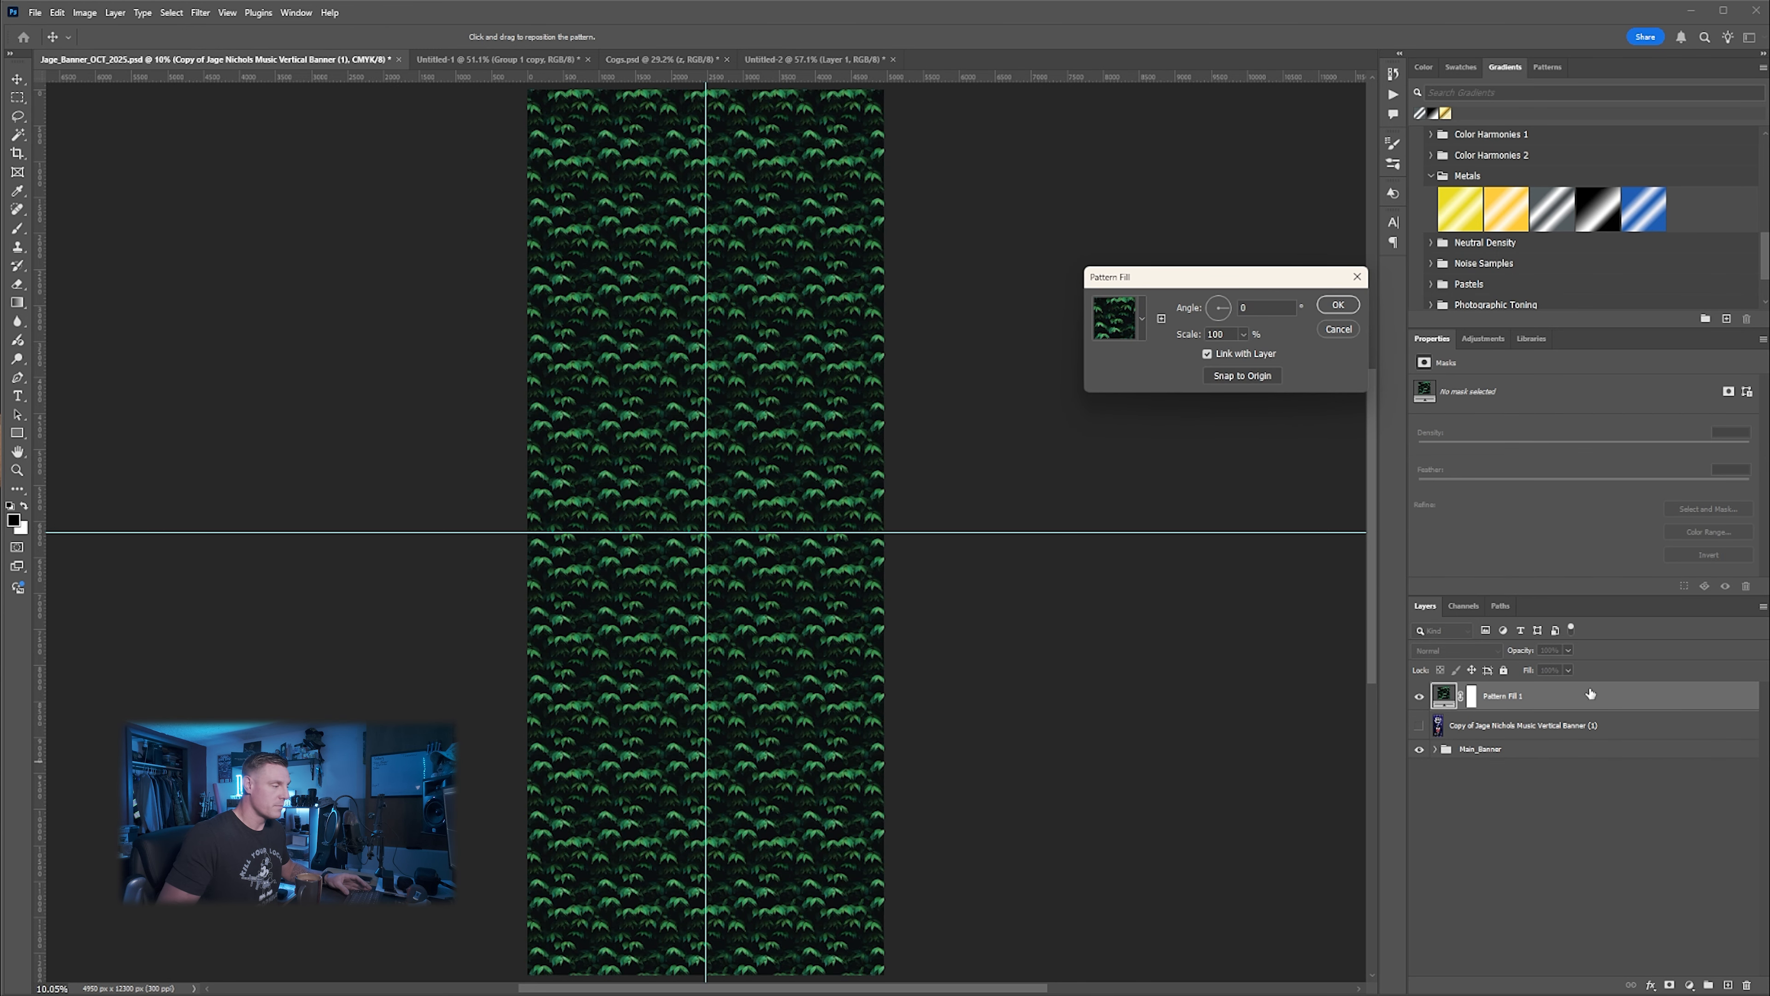
pyautogui.click(1144, 316)
pyautogui.click(1045, 449)
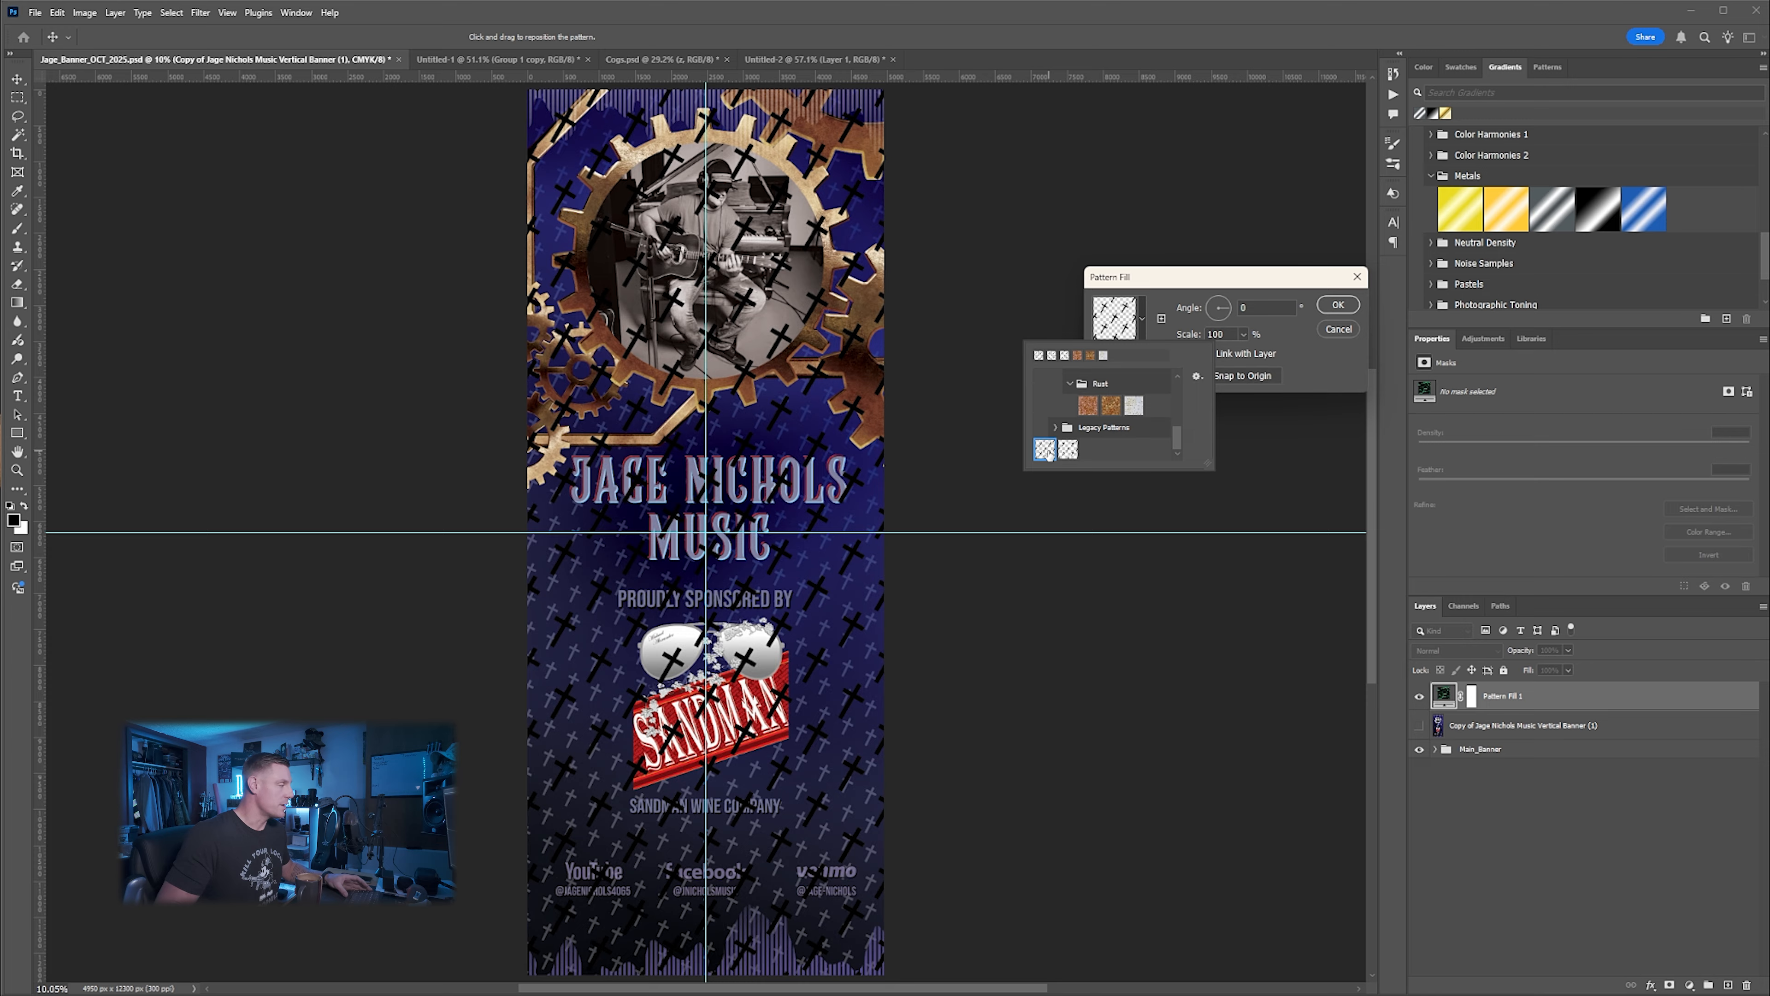
pyautogui.click(1252, 300)
# Set the banner's cross pattern fill scale to 30%, after trying 20%
pyautogui.moveTo(1193, 337)
pyautogui.mouseDown()
pyautogui.moveTo(1162, 337)
pyautogui.moveTo(1197, 335)
pyautogui.mouseUp()
pyautogui.write('20')
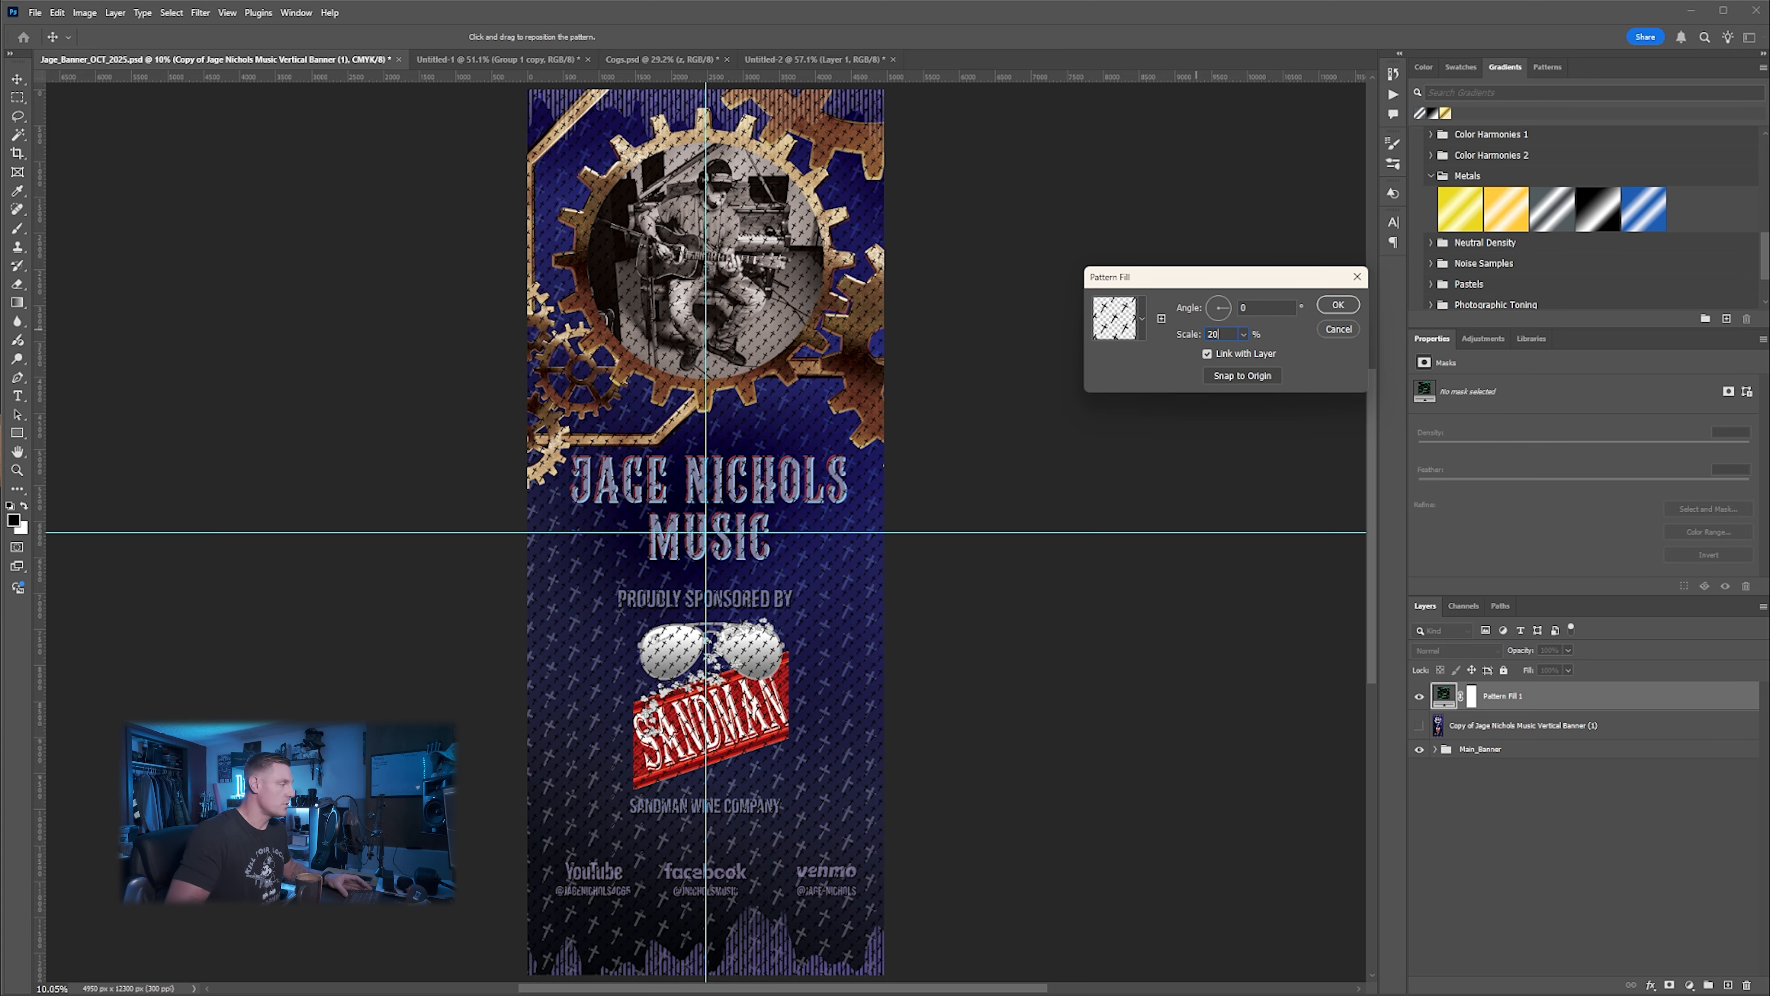
pyautogui.press('BackSpace')
pyautogui.press('BackSpace')
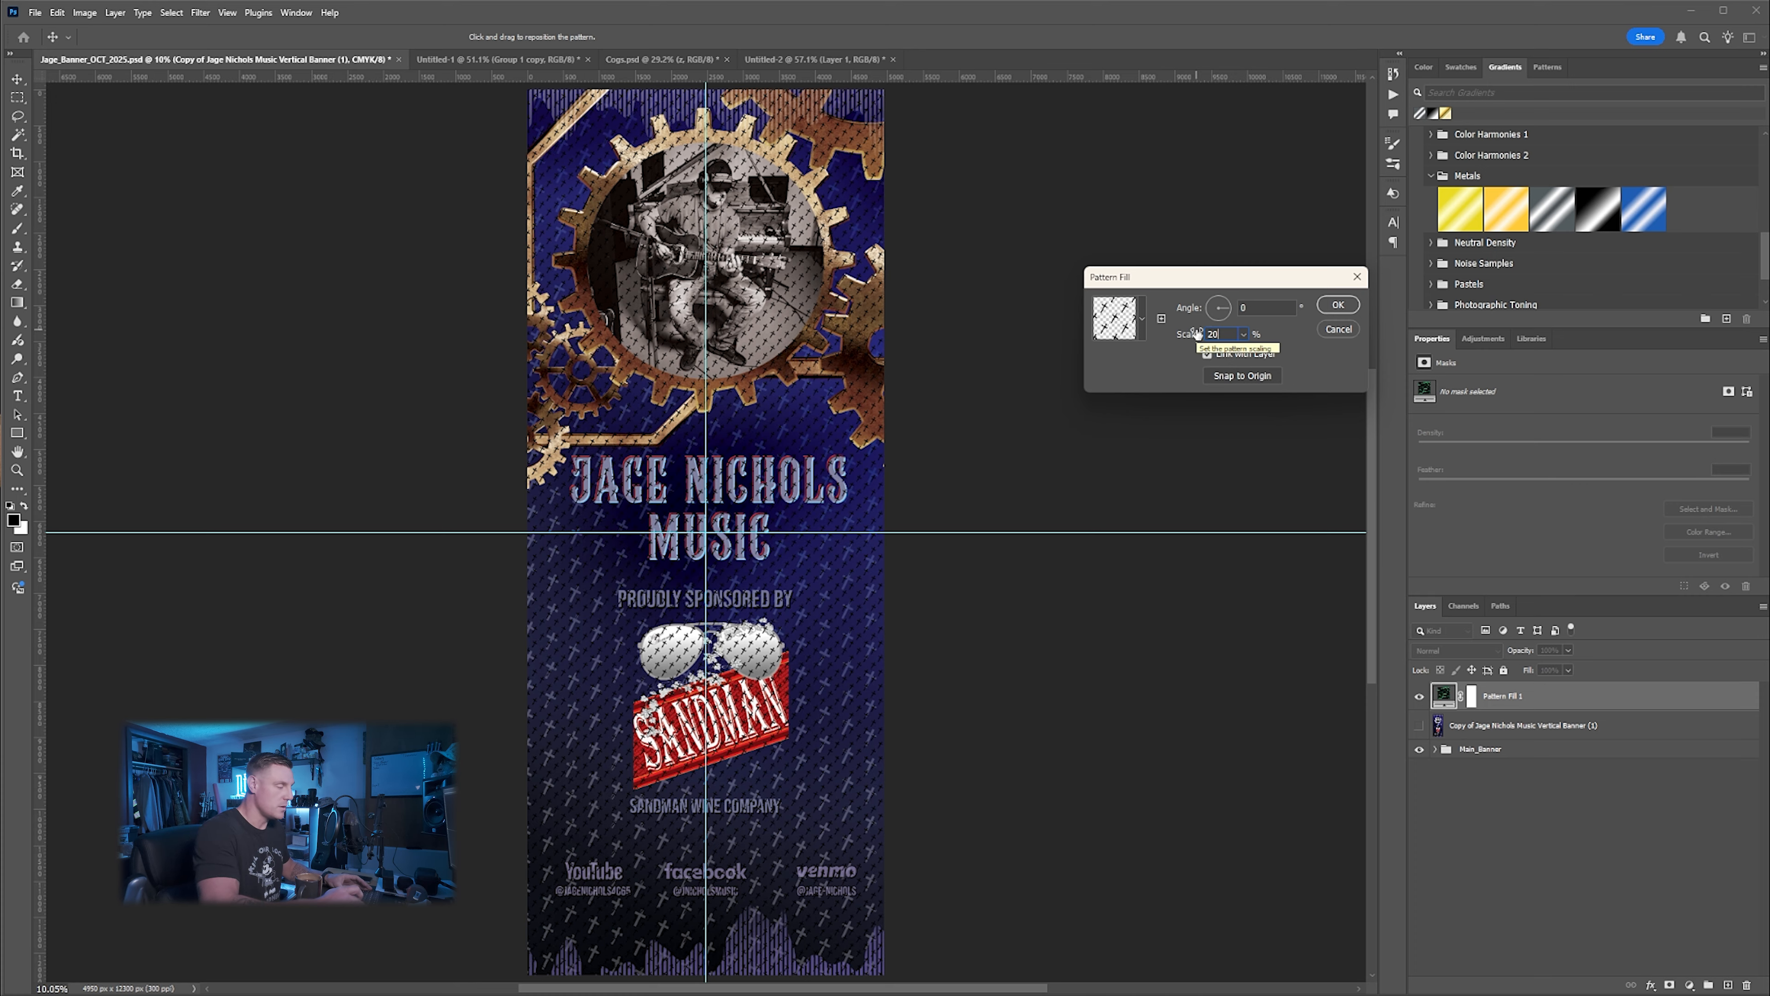
pyautogui.write('30')
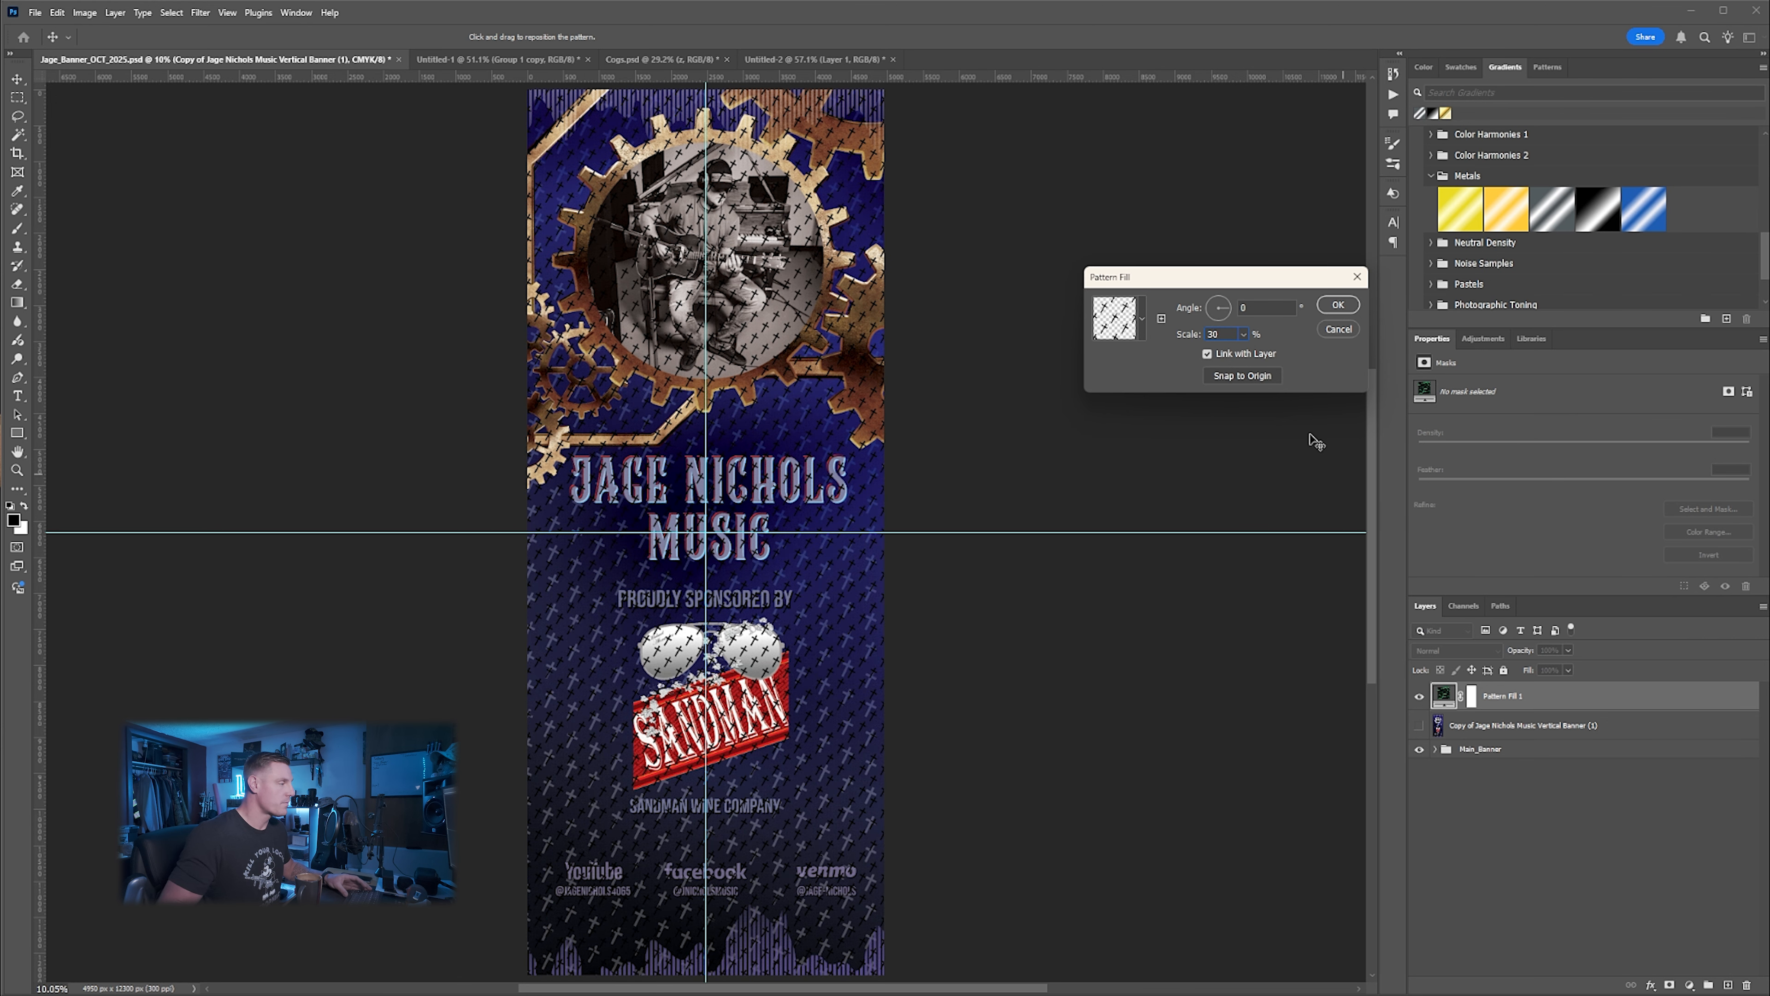
# Accept the pattern fill, create a new empty layer beneath it, and merge the pattern fill down onto that layer
pyautogui.click(1338, 306)
pyautogui.click(1728, 985)
pyautogui.moveTo(1531, 725); pyautogui.dragTo(1544, 701)
pyautogui.rightClick(1546, 704)
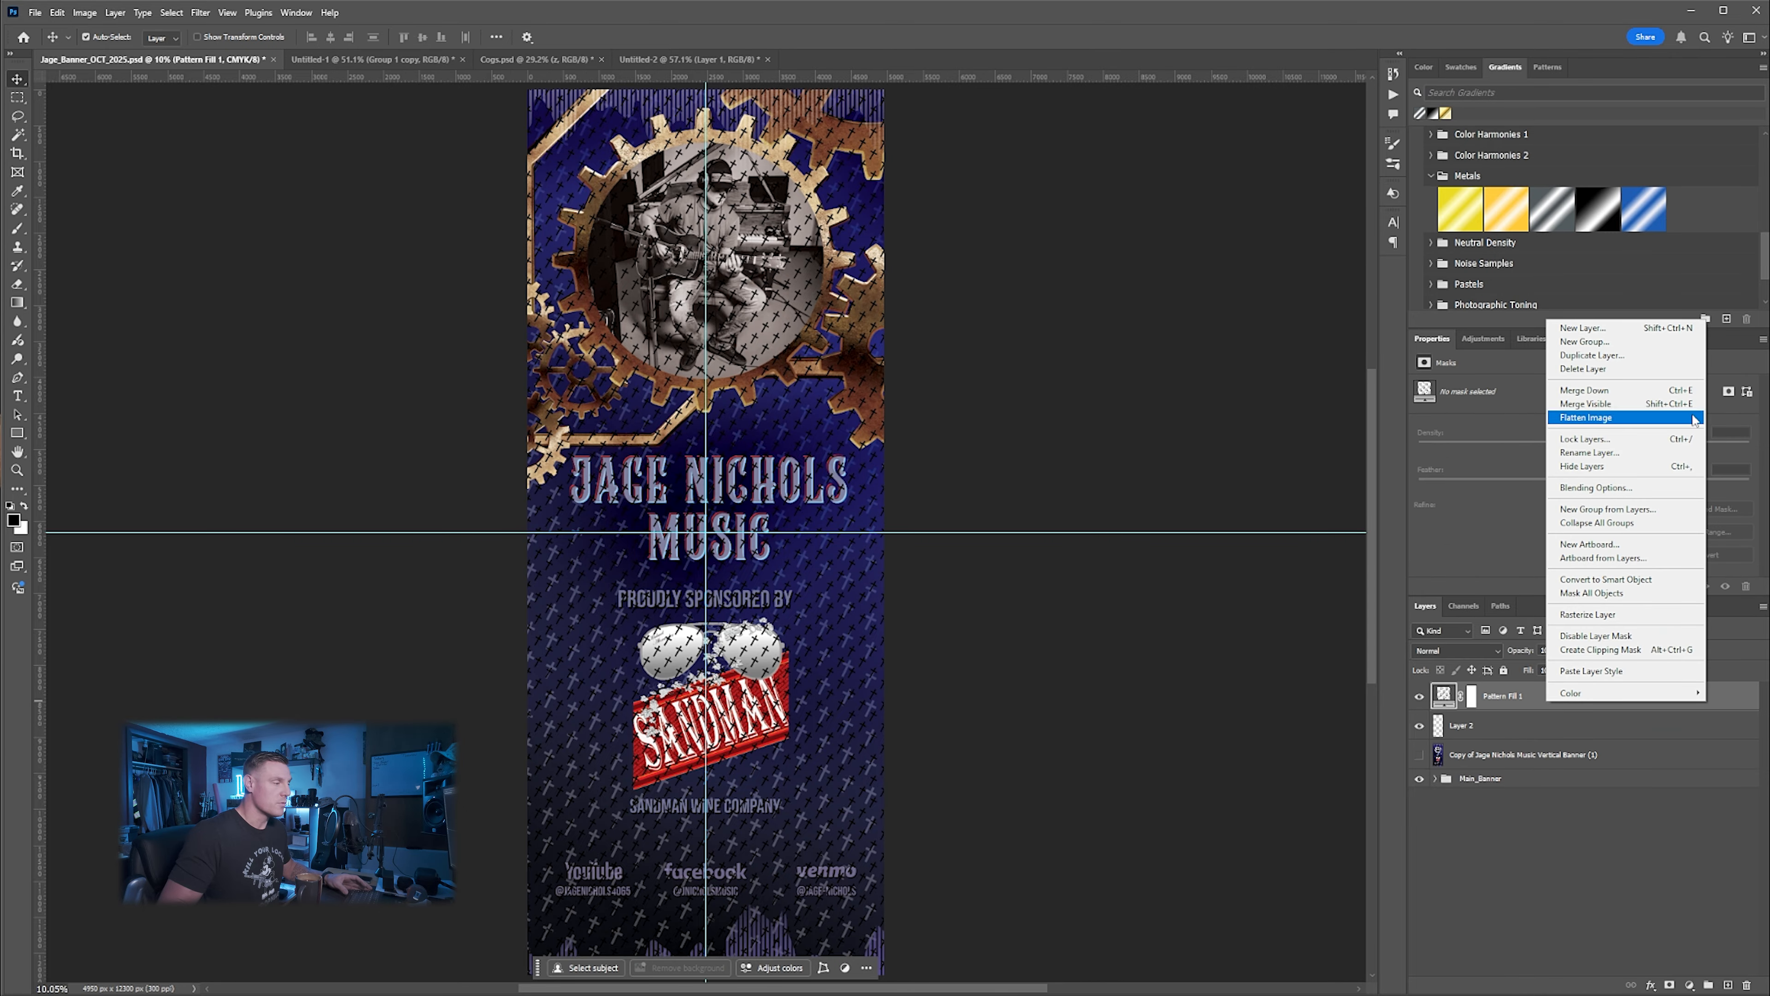
pyautogui.click(1643, 394)
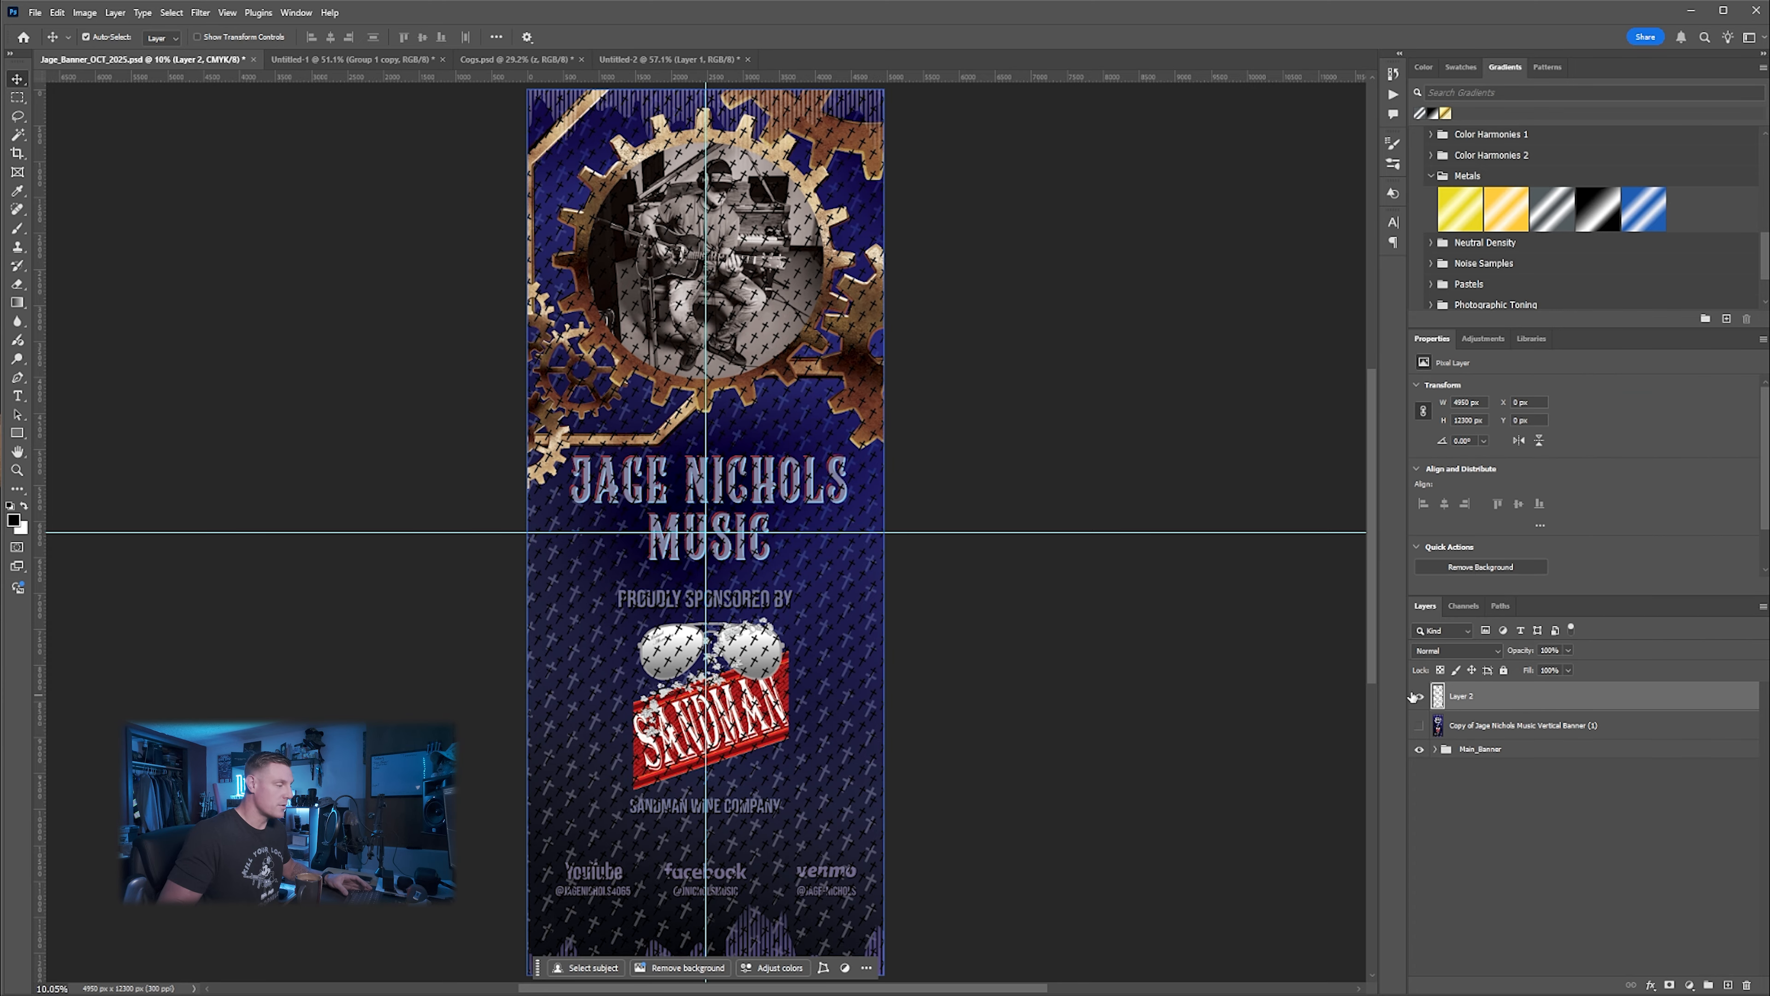
# Hide the Main_Banner group and turn on Bevel & Emboss for the merged cross layer
pyautogui.click(1421, 750)
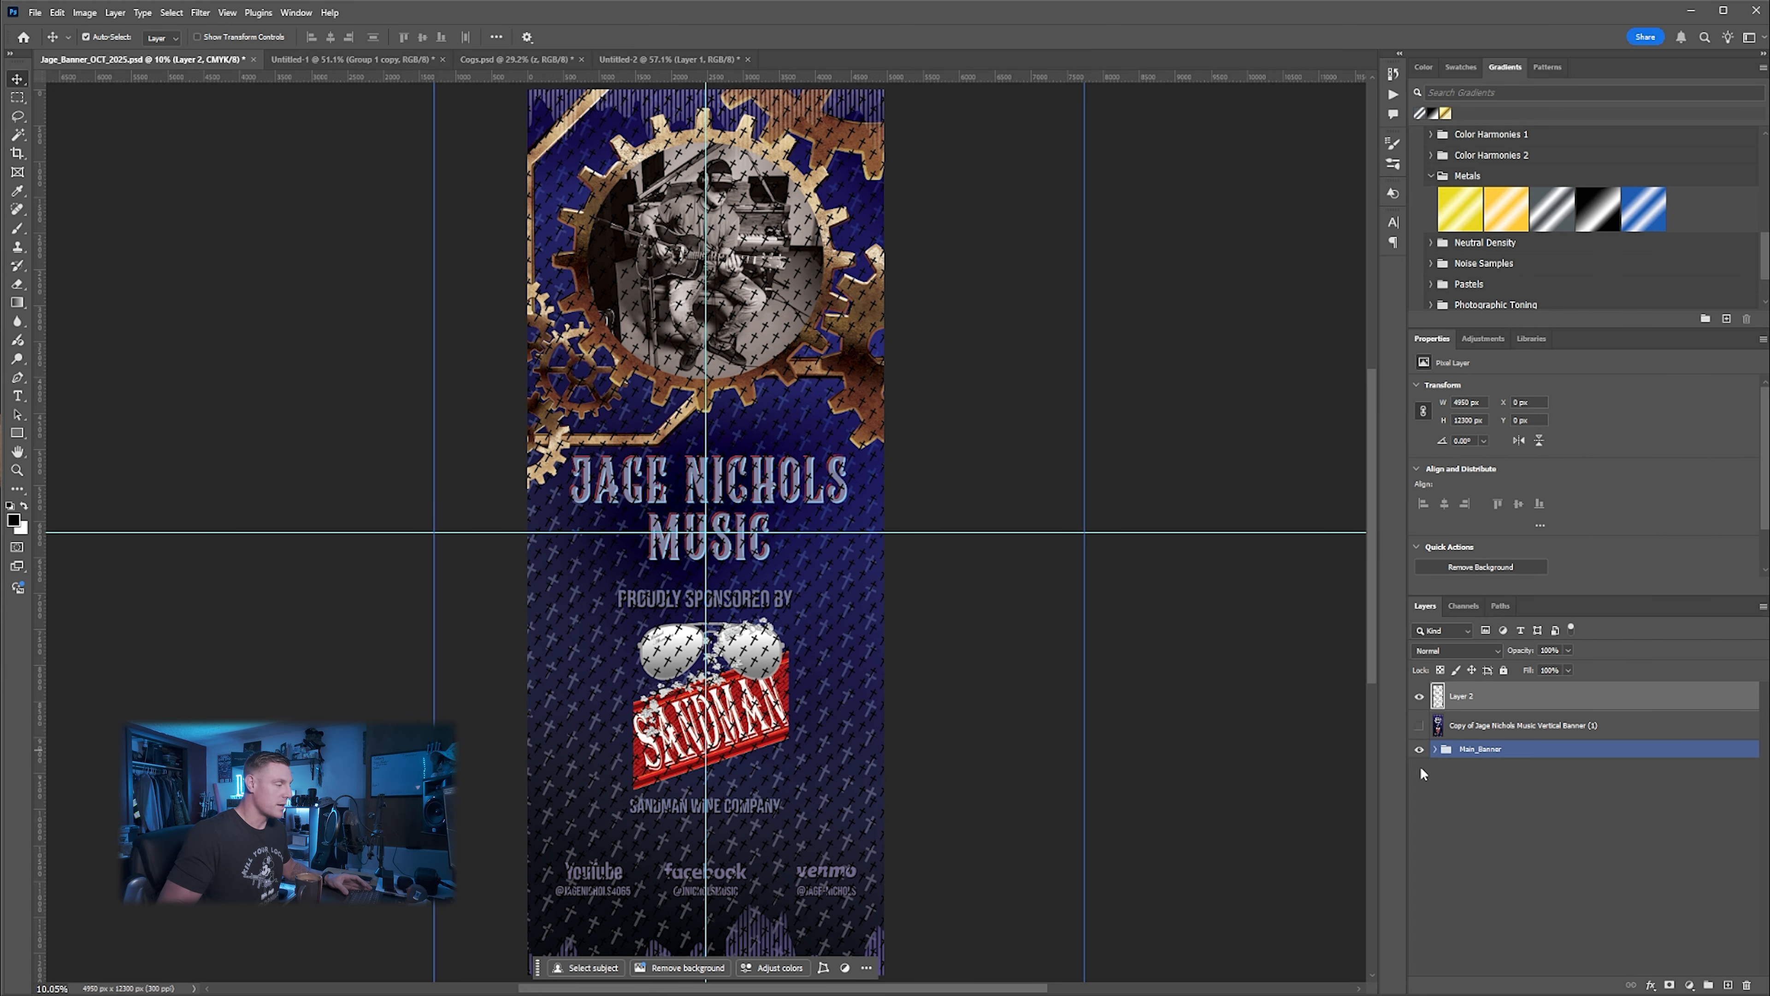
pyautogui.click(1418, 750)
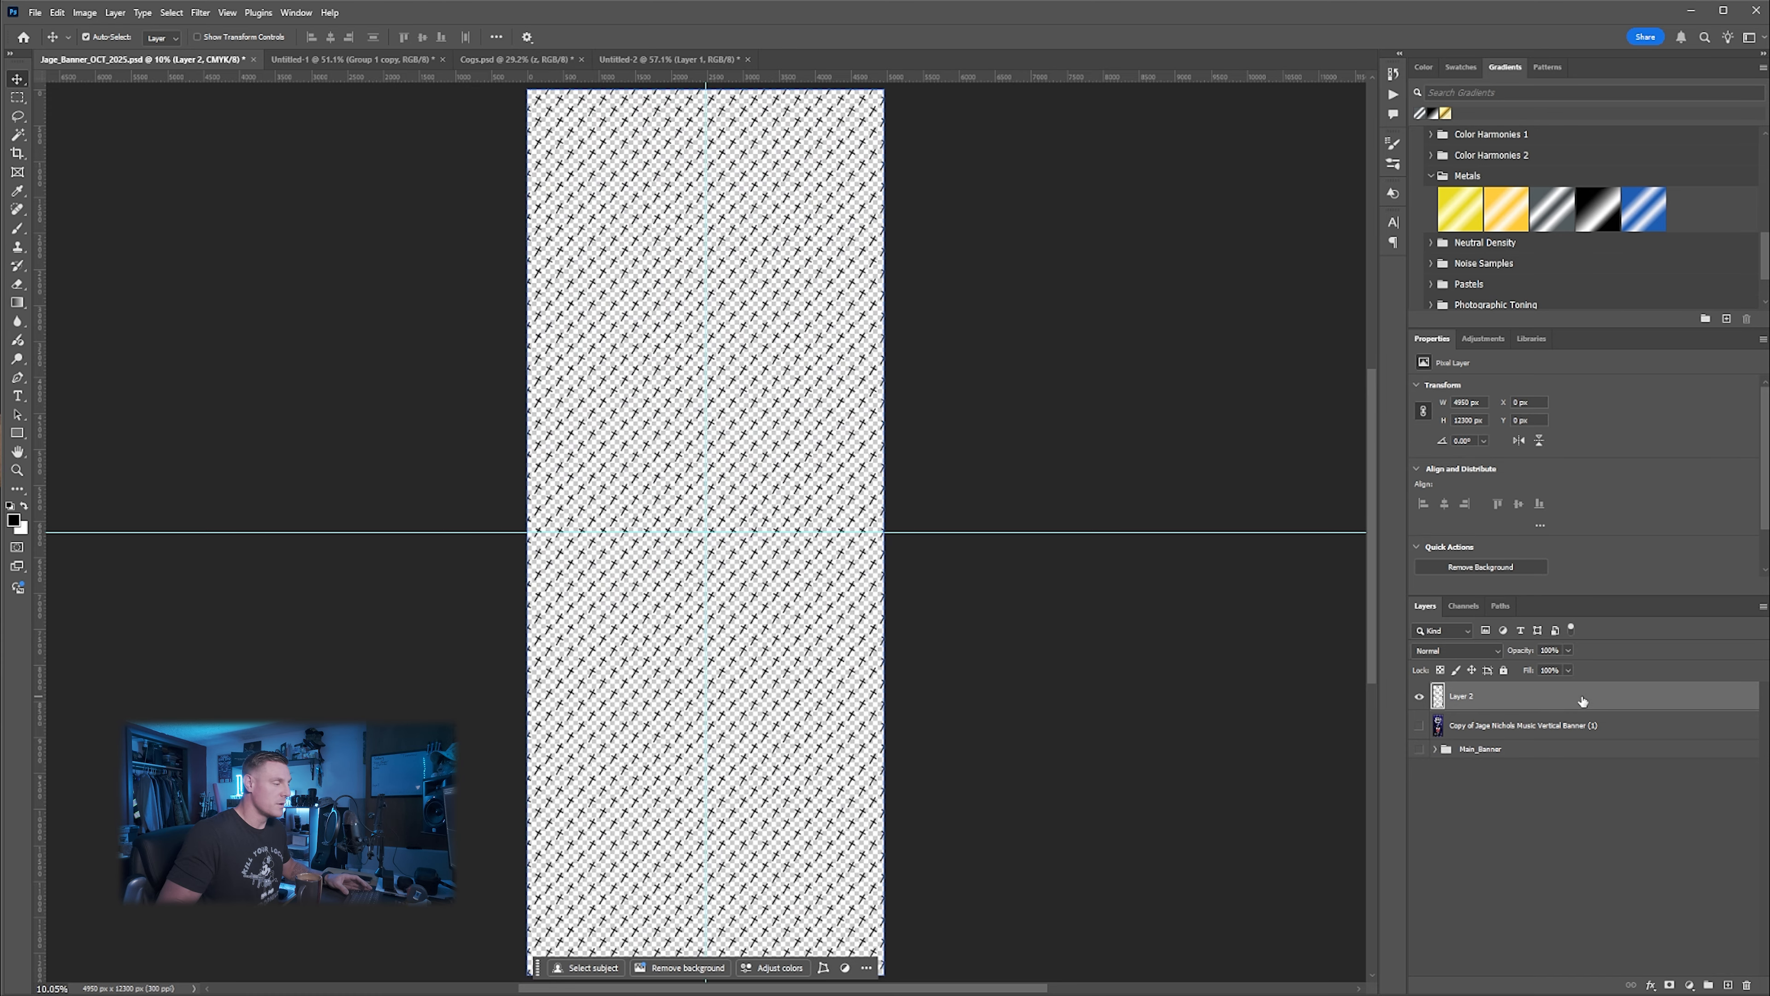
pyautogui.doubleClick(1582, 701)
pyautogui.click(1243, 306)
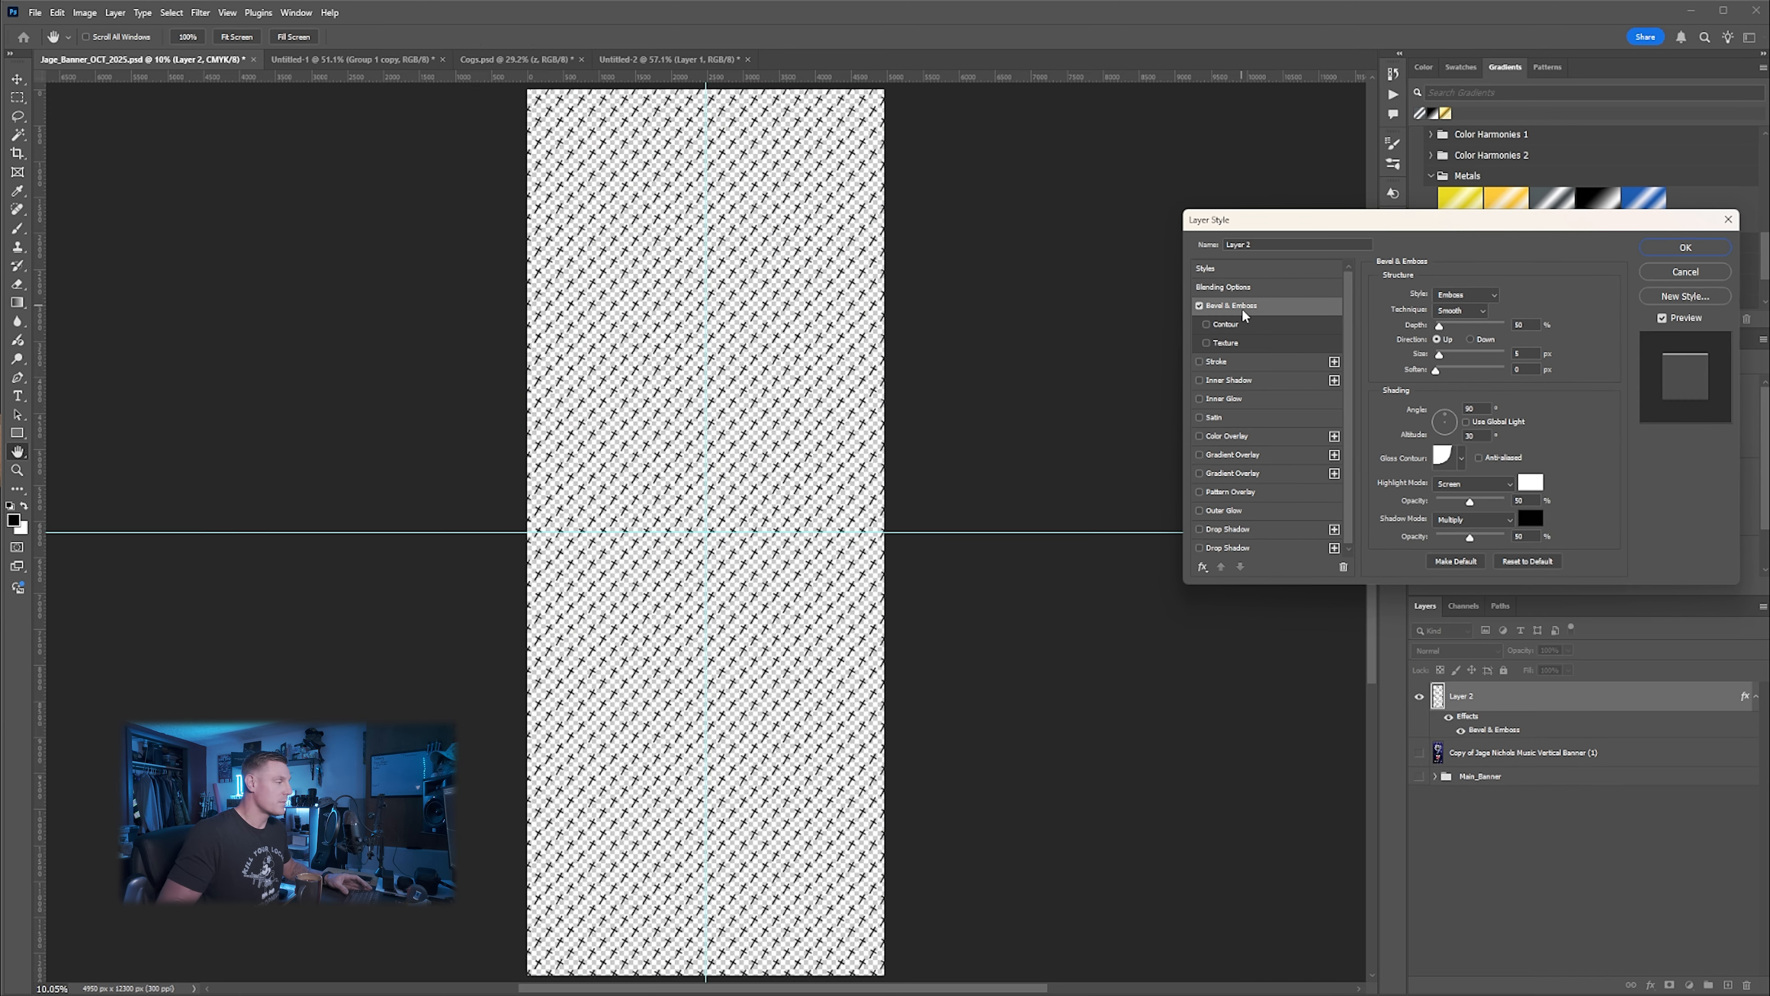
pyautogui.scroll(2, 724, 508)
pyautogui.keyDown('alt'); pyautogui.scroll(10, 725, 509); pyautogui.keyUp('alt')
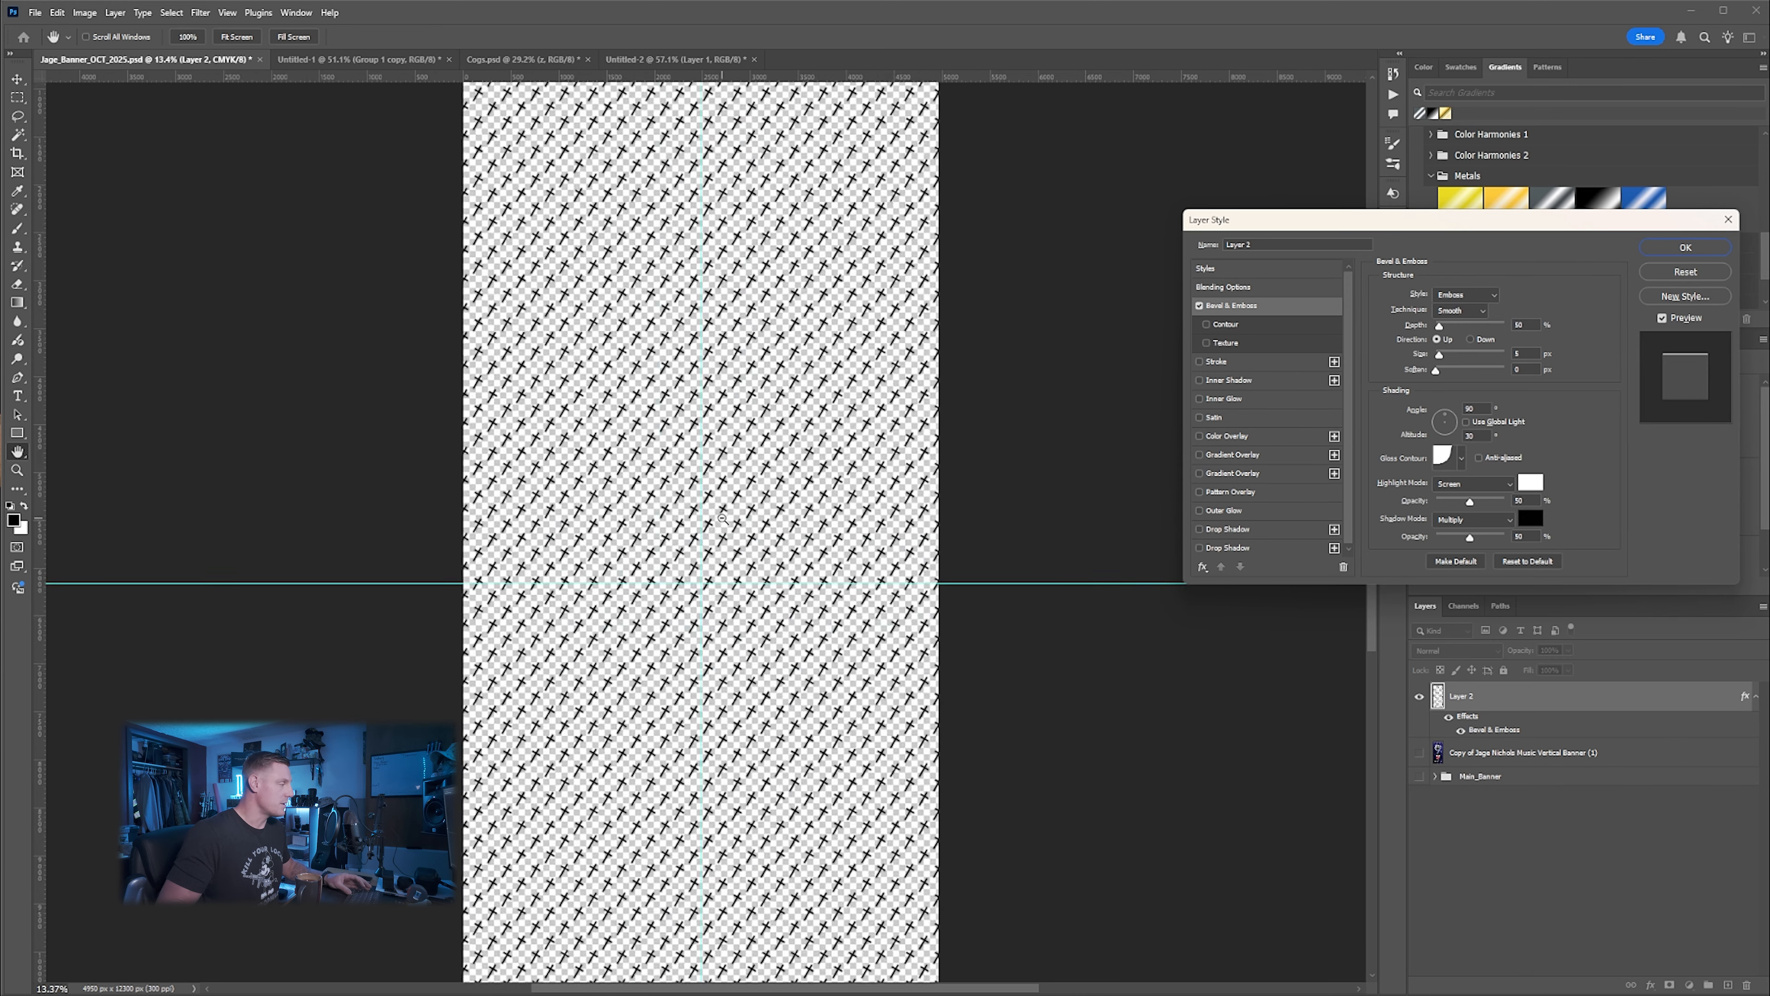
pyautogui.keyDown('alt'); pyautogui.scroll(1, 768, 556); pyautogui.keyUp('alt')
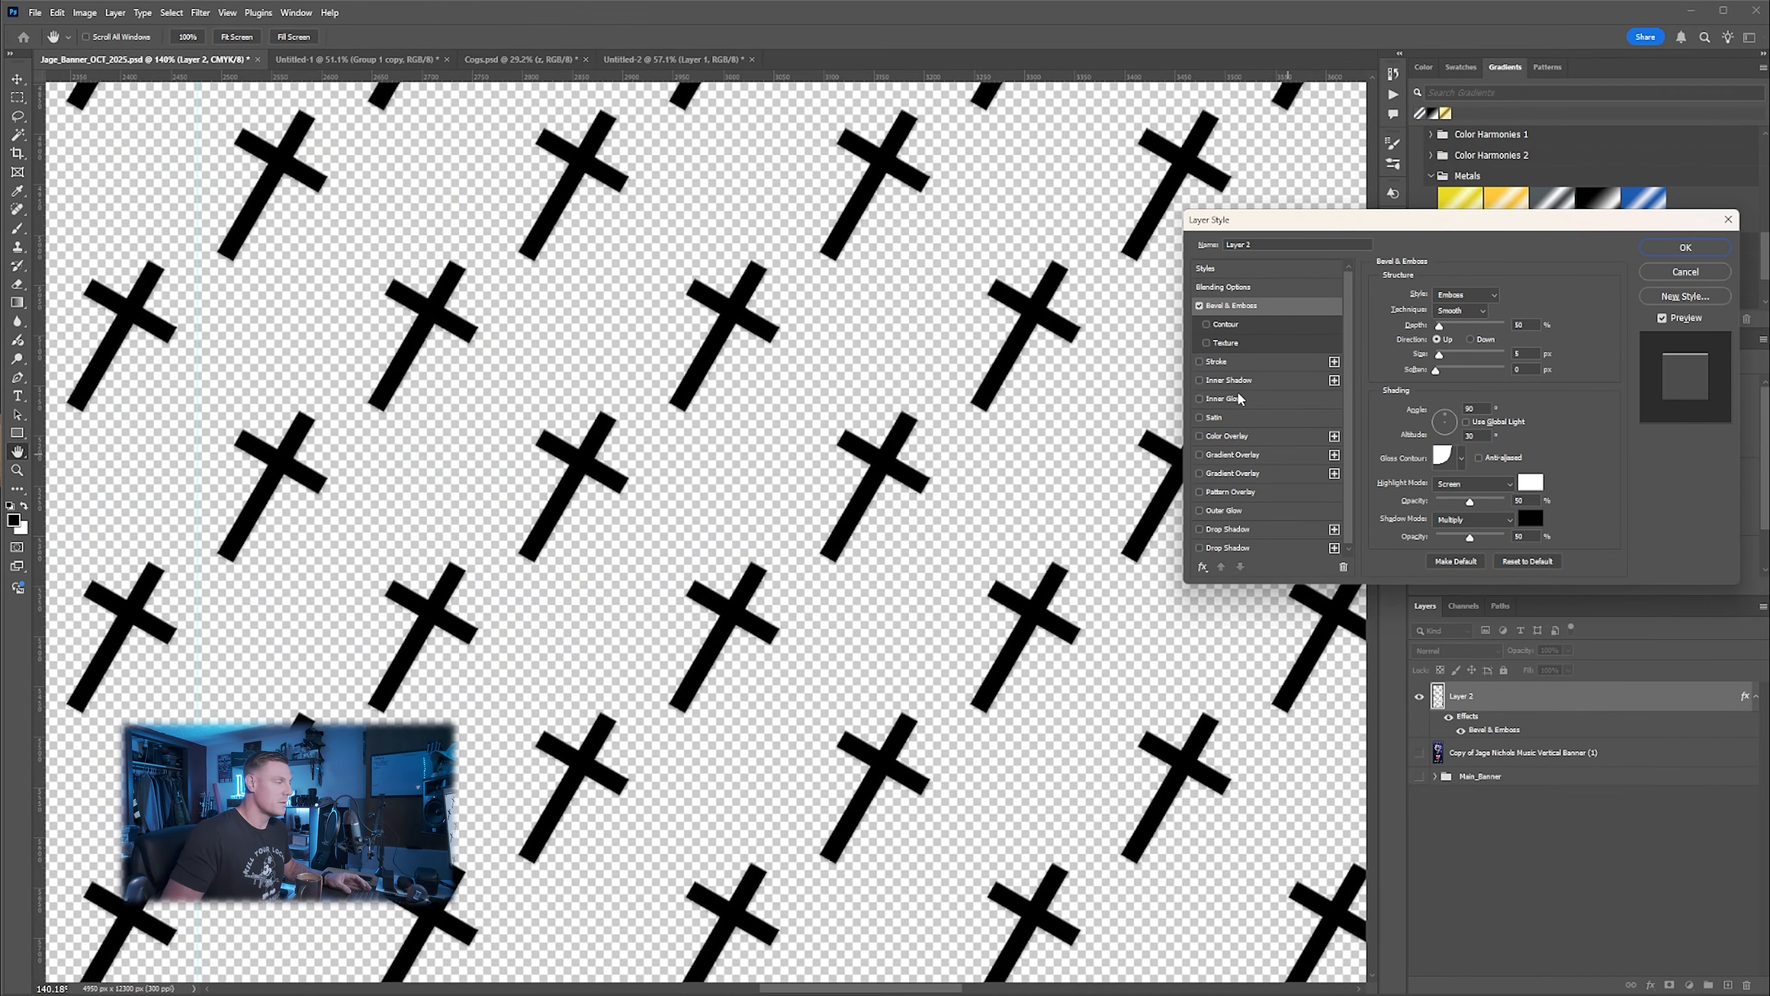
# Add the silver linear gradient overlay, raise the bevel depth to about 136% and size to about 9 px, and apply the style
pyautogui.click(1245, 453)
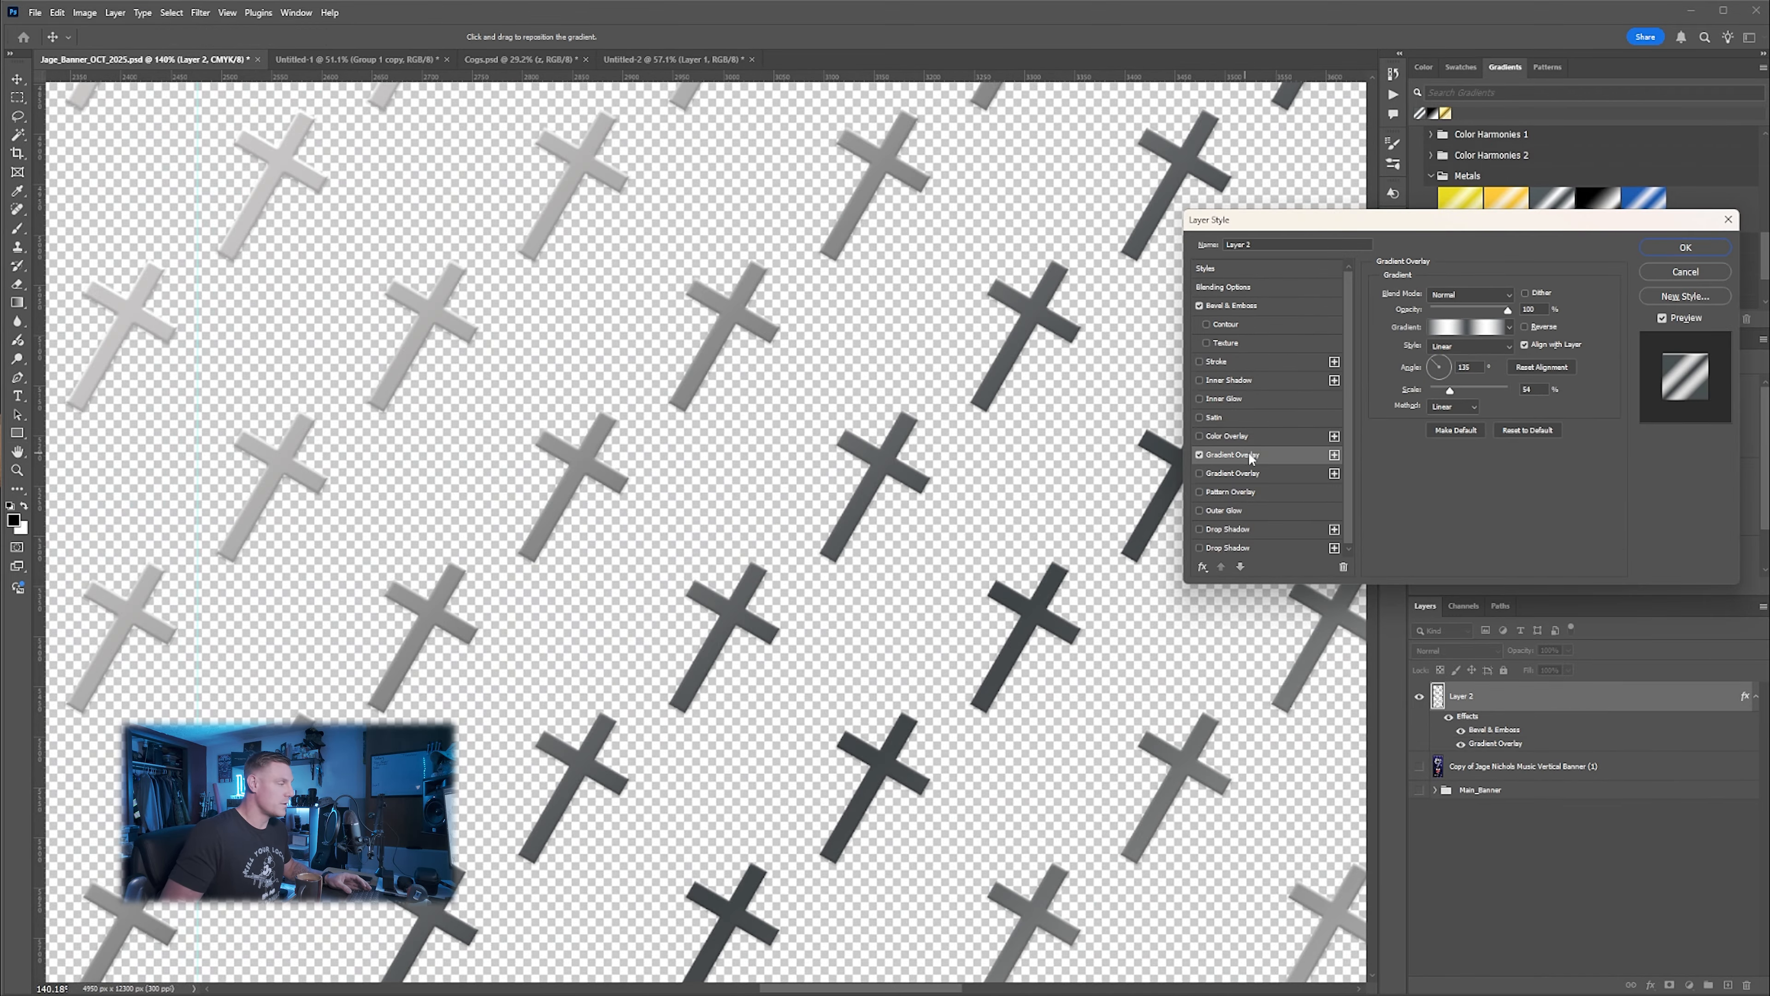
pyautogui.click(1260, 305)
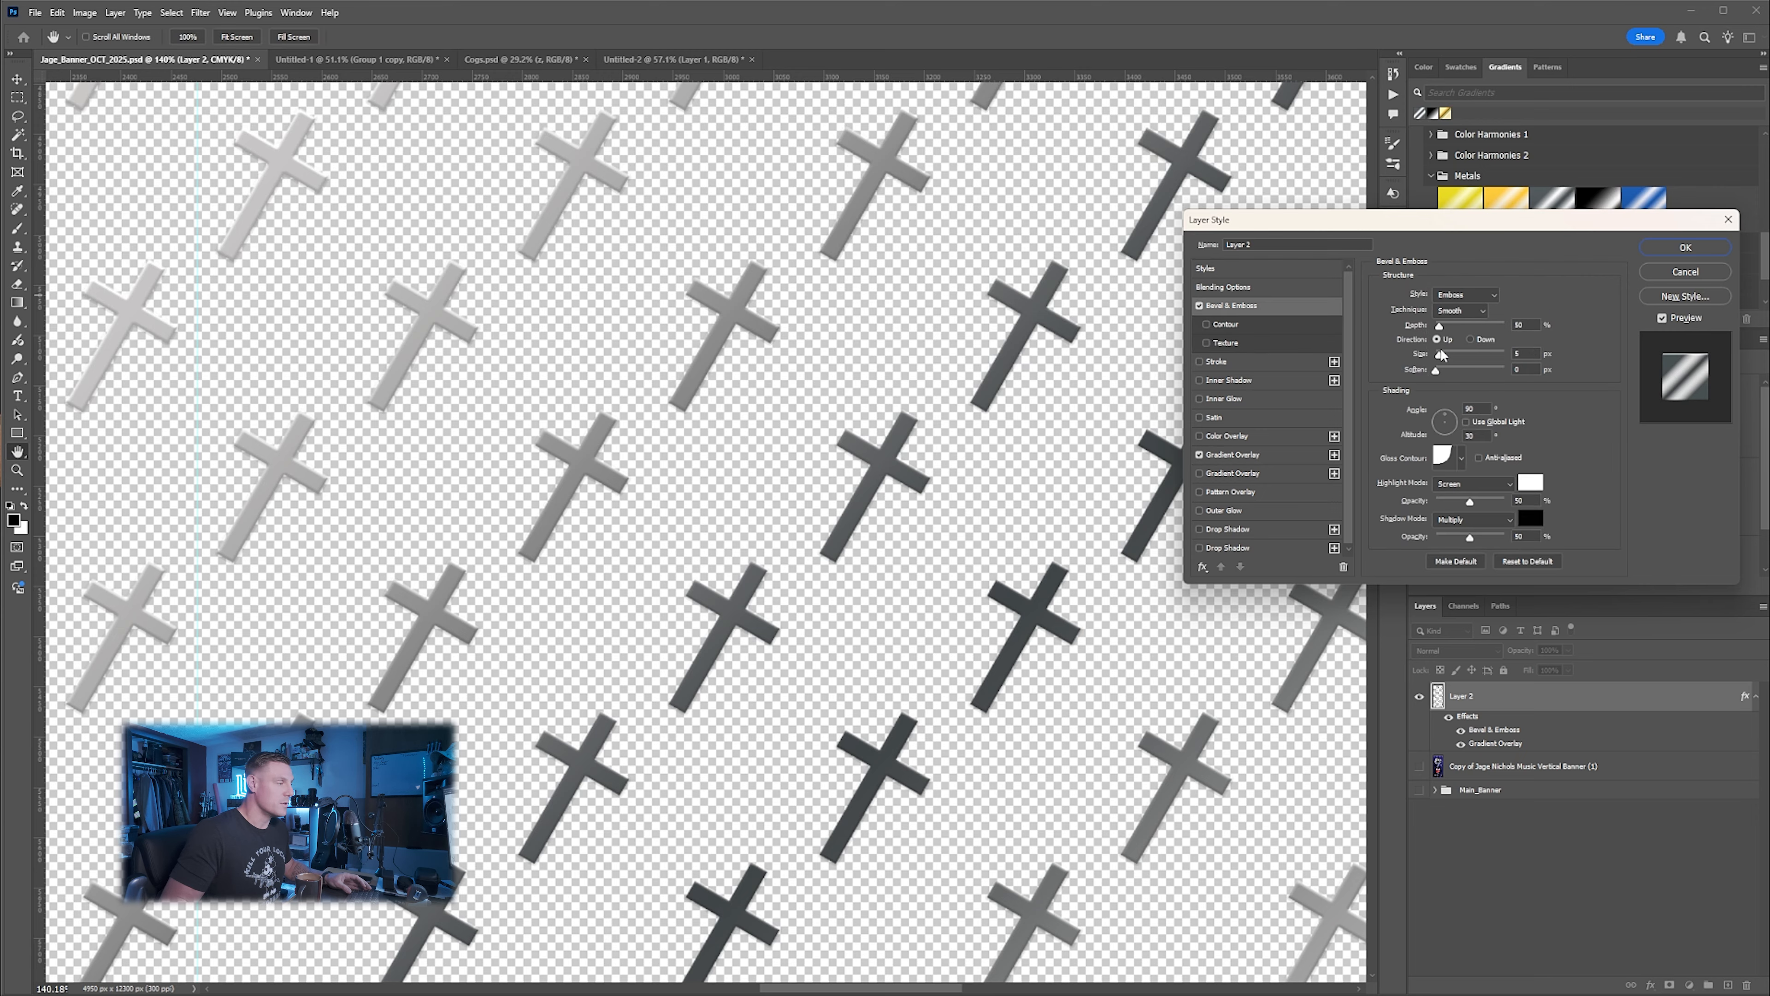
pyautogui.moveTo(1442, 332); pyautogui.dragTo(1445, 358)
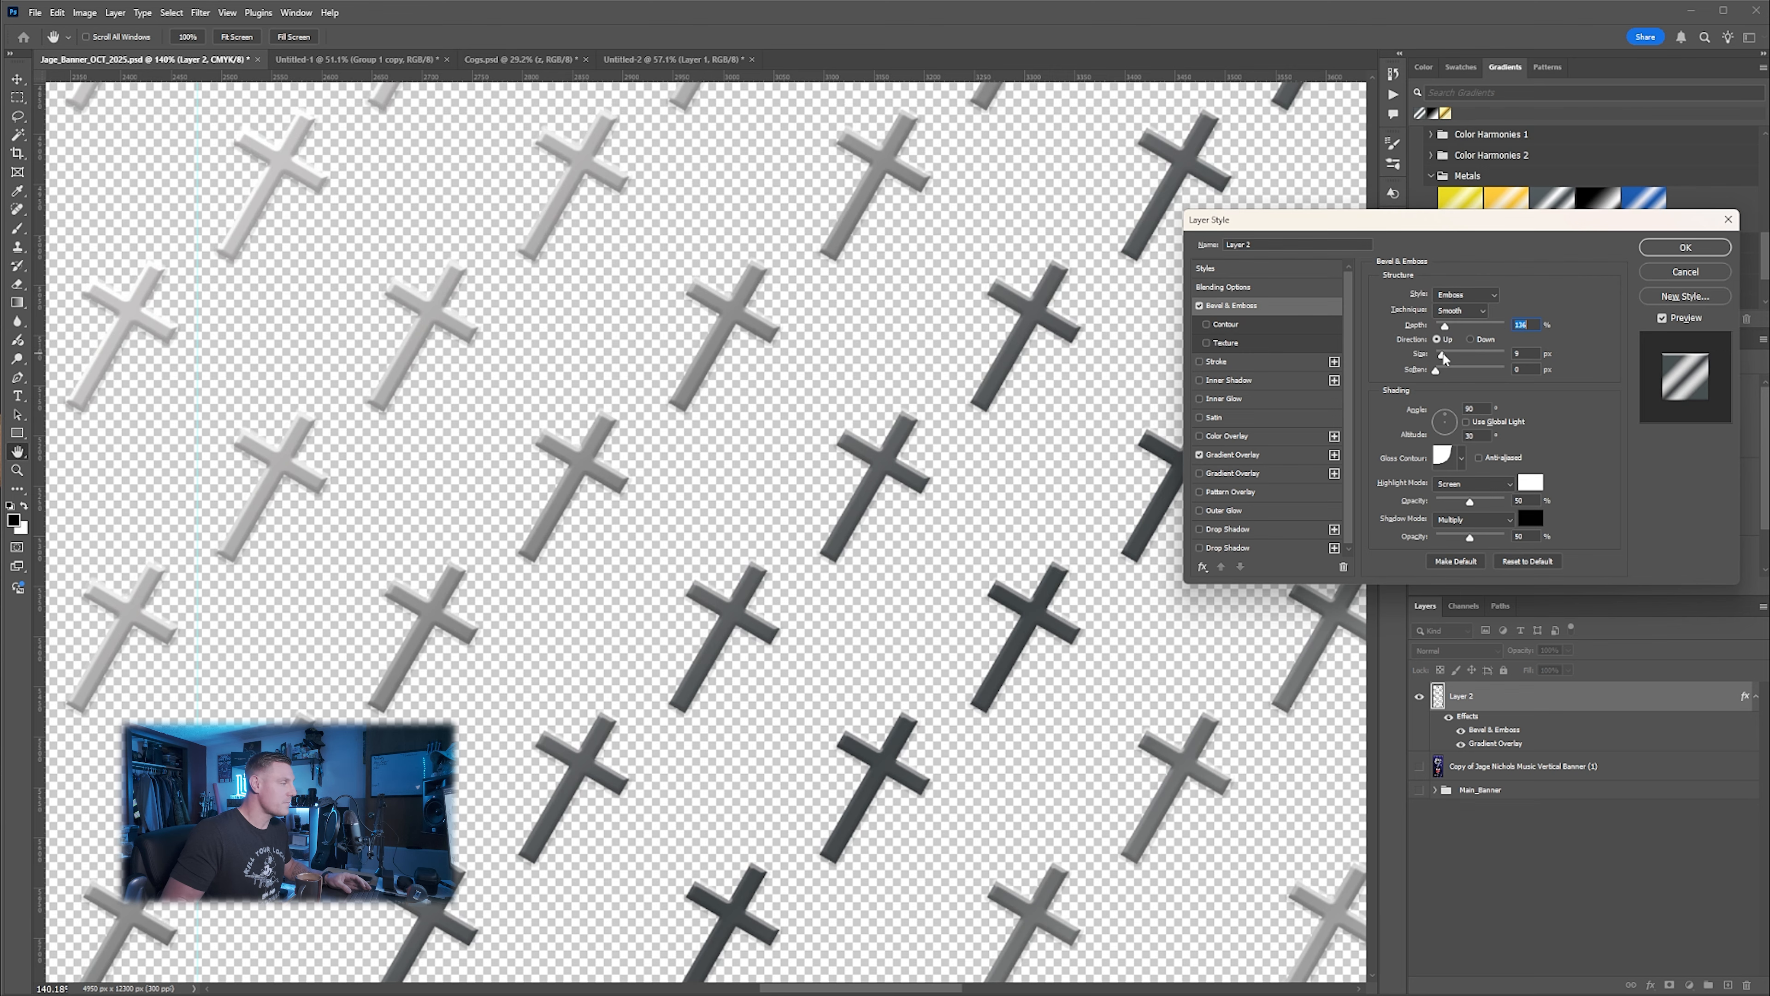
pyautogui.click(1665, 248)
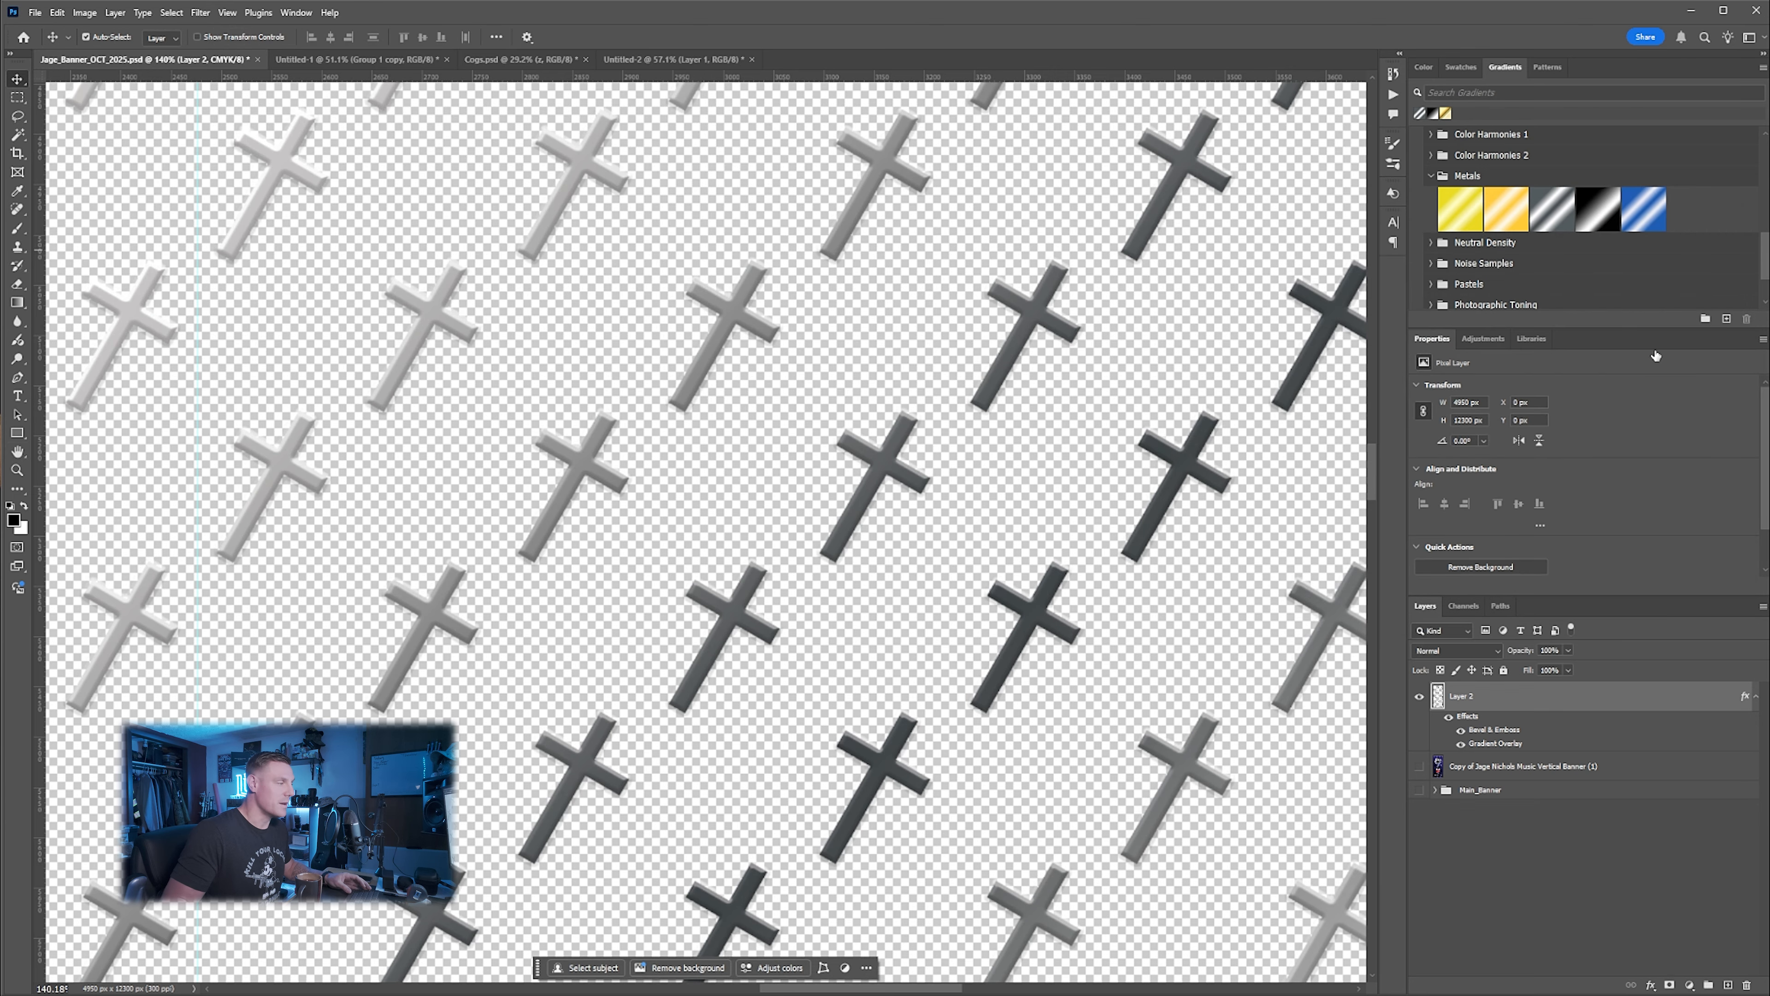
# Show the Main_Banner group again and check the metallic crosses over the whole banner
pyautogui.click(1419, 789)
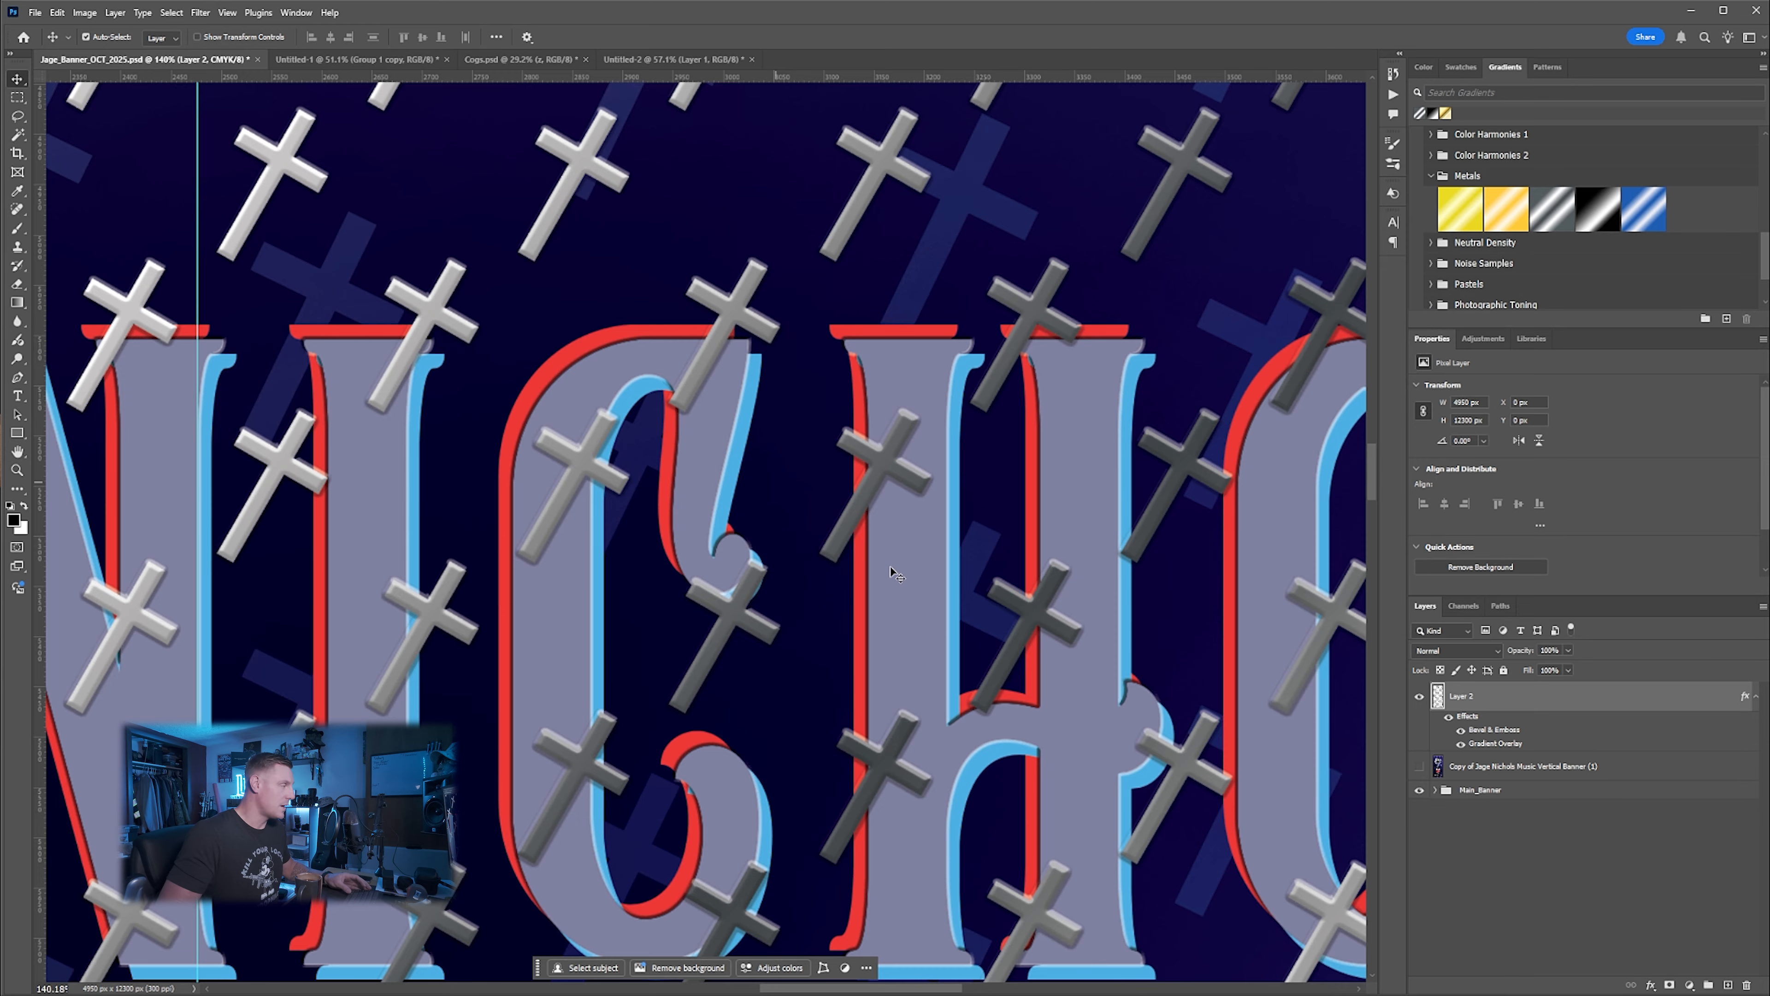
pyautogui.scroll(-5, 913, 597)
pyautogui.scroll(-10, 906, 596)
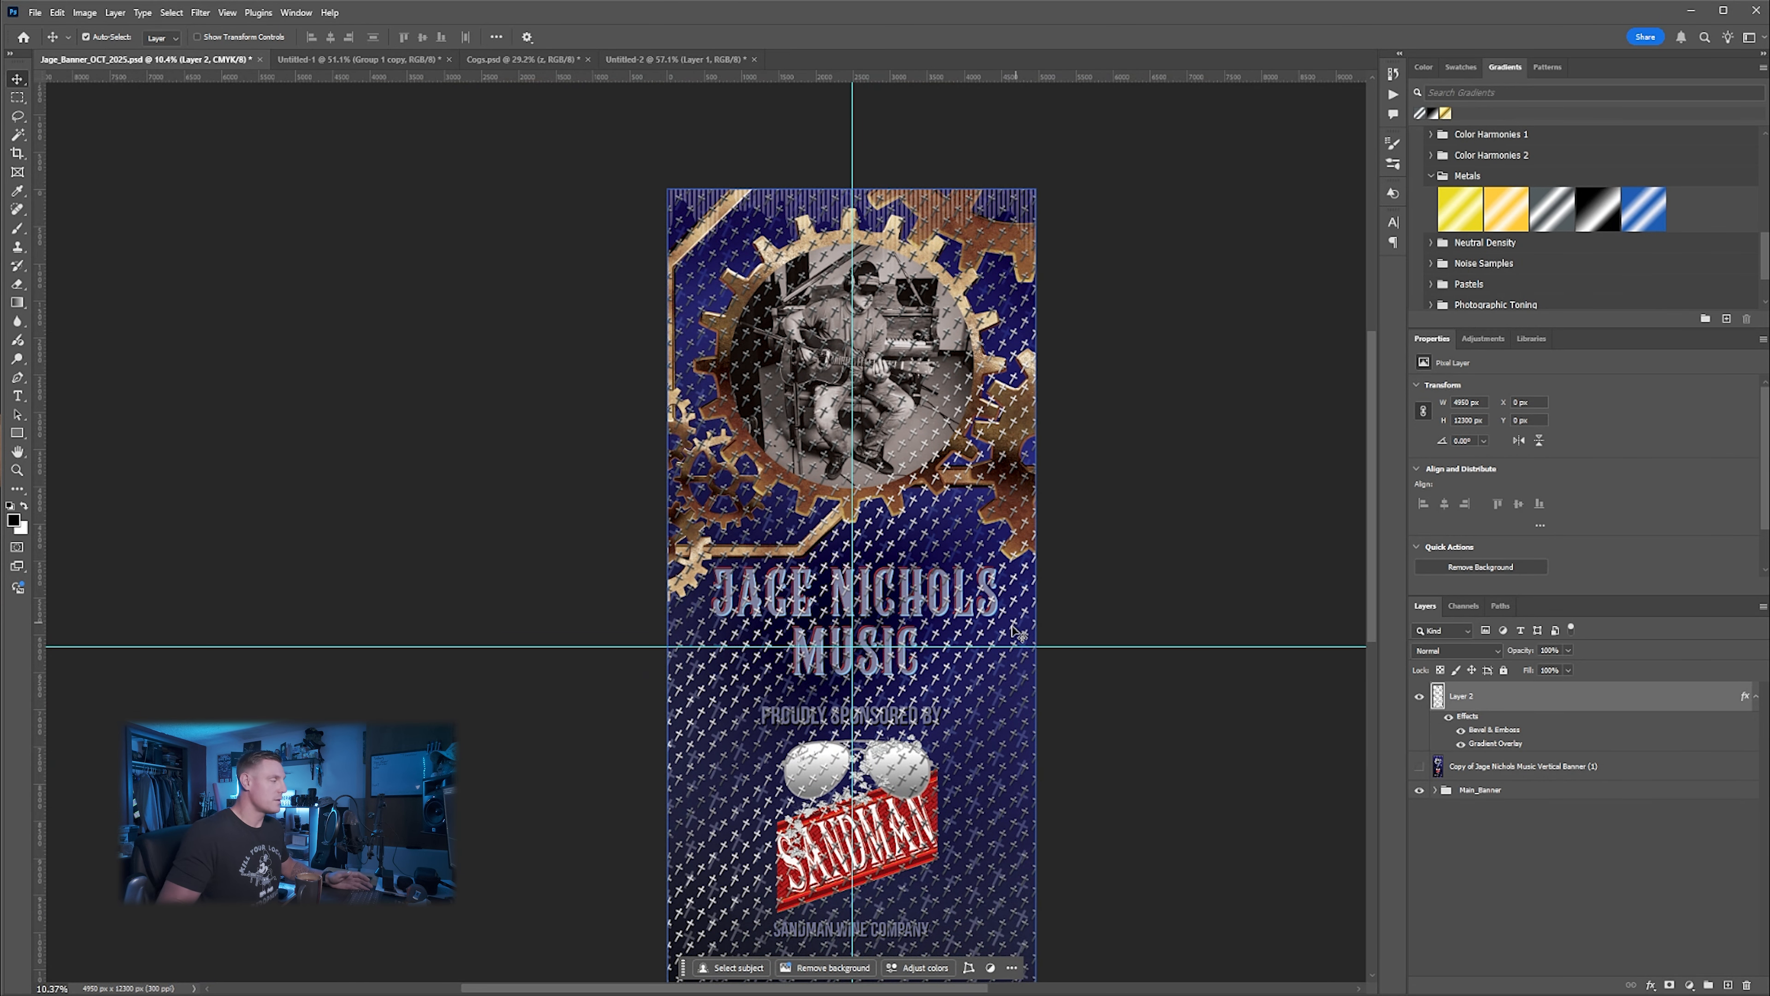
pyautogui.scroll(-3, 998, 655)
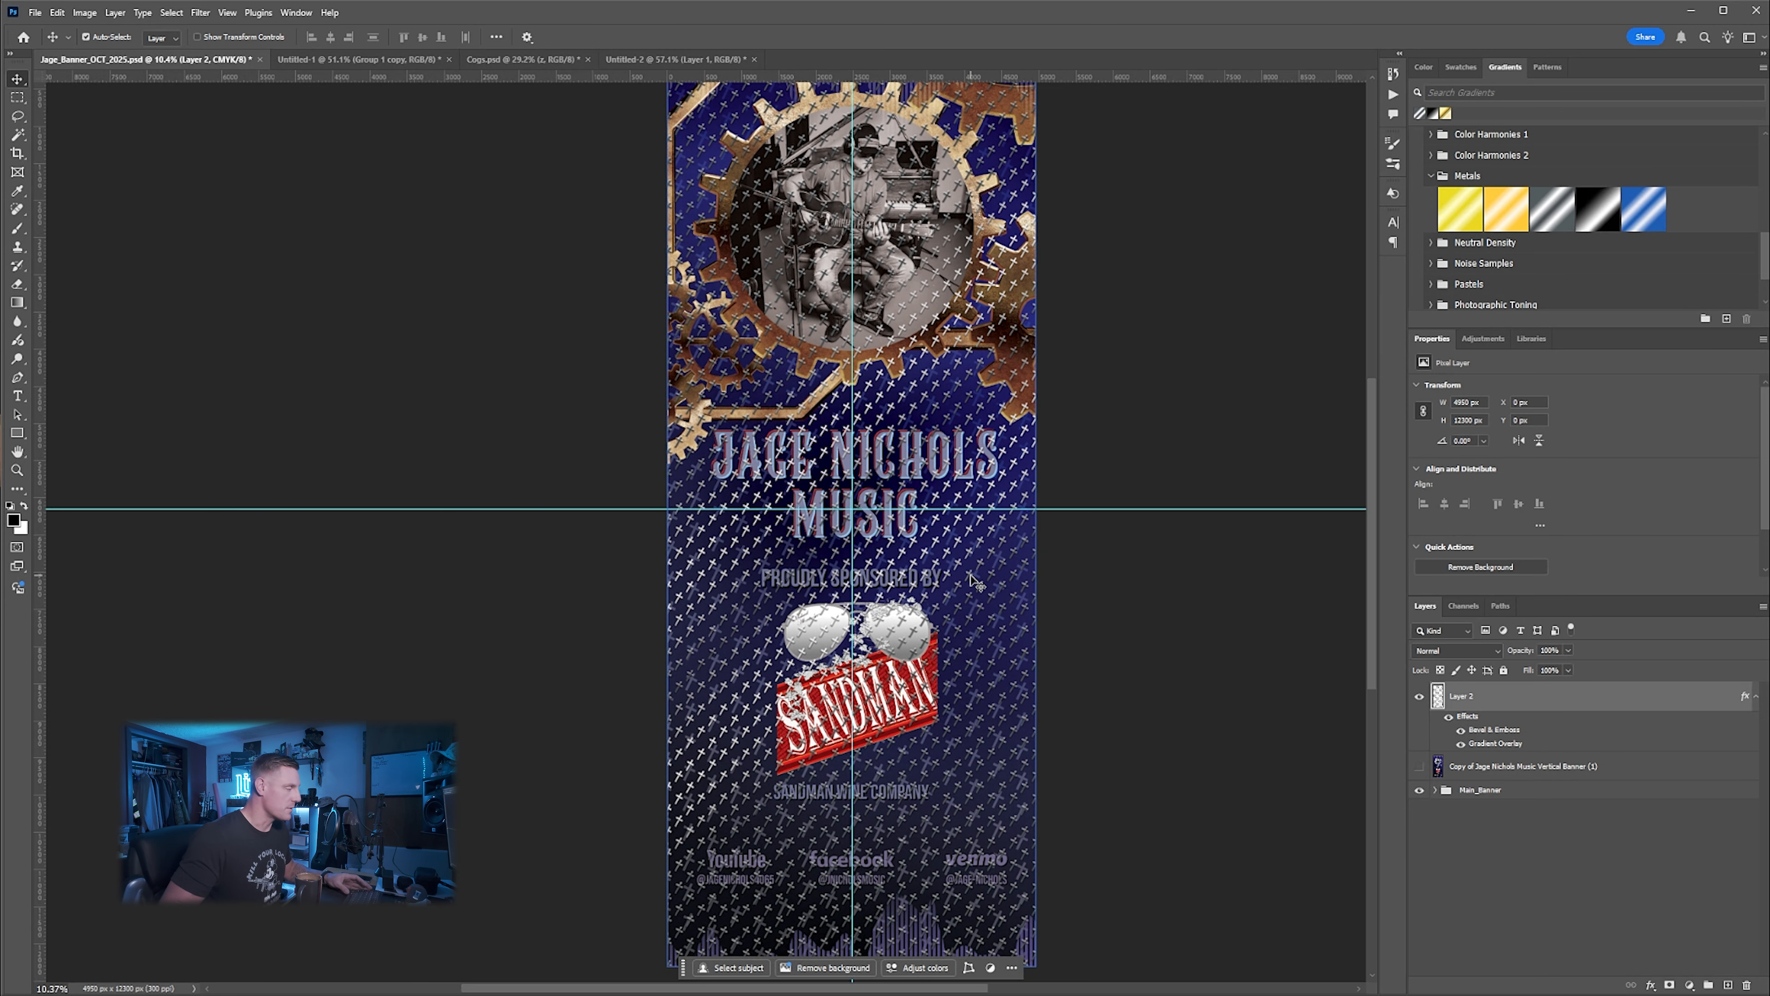
# Expand the Main_Banner group and move the cross layer into it, directly above Gradient Fill 1
pyautogui.click(1435, 790)
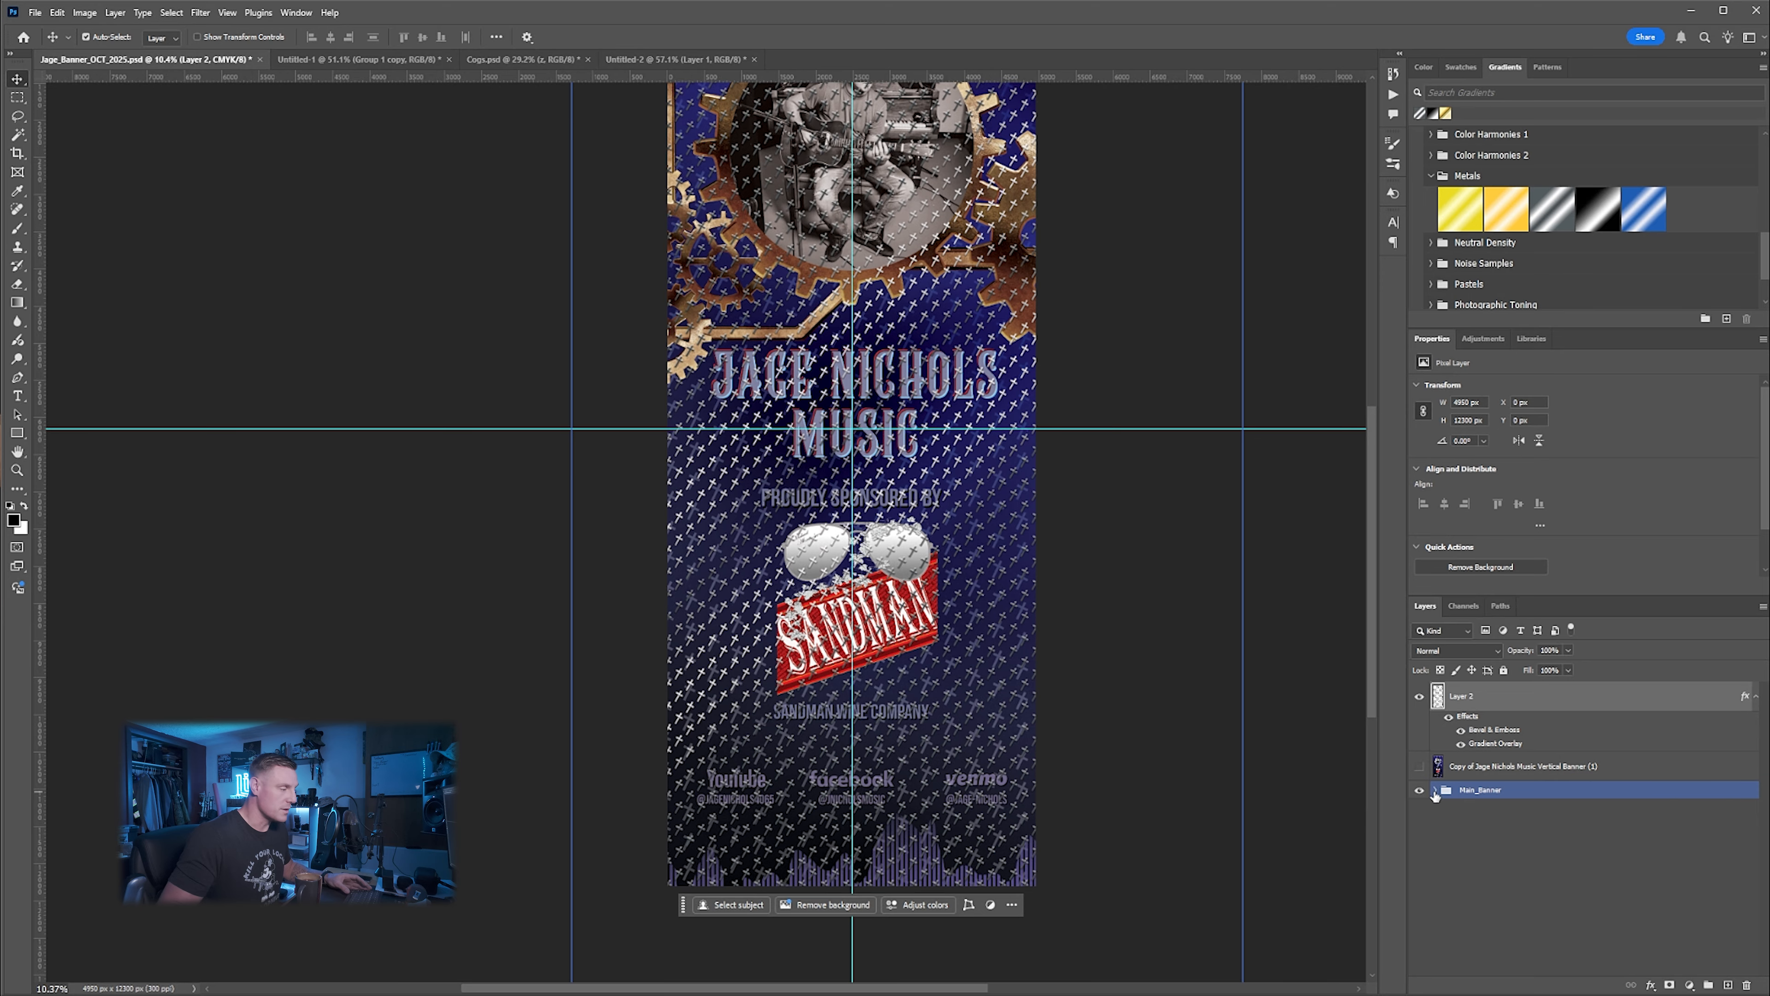
pyautogui.scroll(-5, 1553, 730)
pyautogui.scroll(4, 1551, 736)
pyautogui.scroll(1, 1550, 738)
pyautogui.moveTo(1518, 708); pyautogui.dragTo(1547, 924)
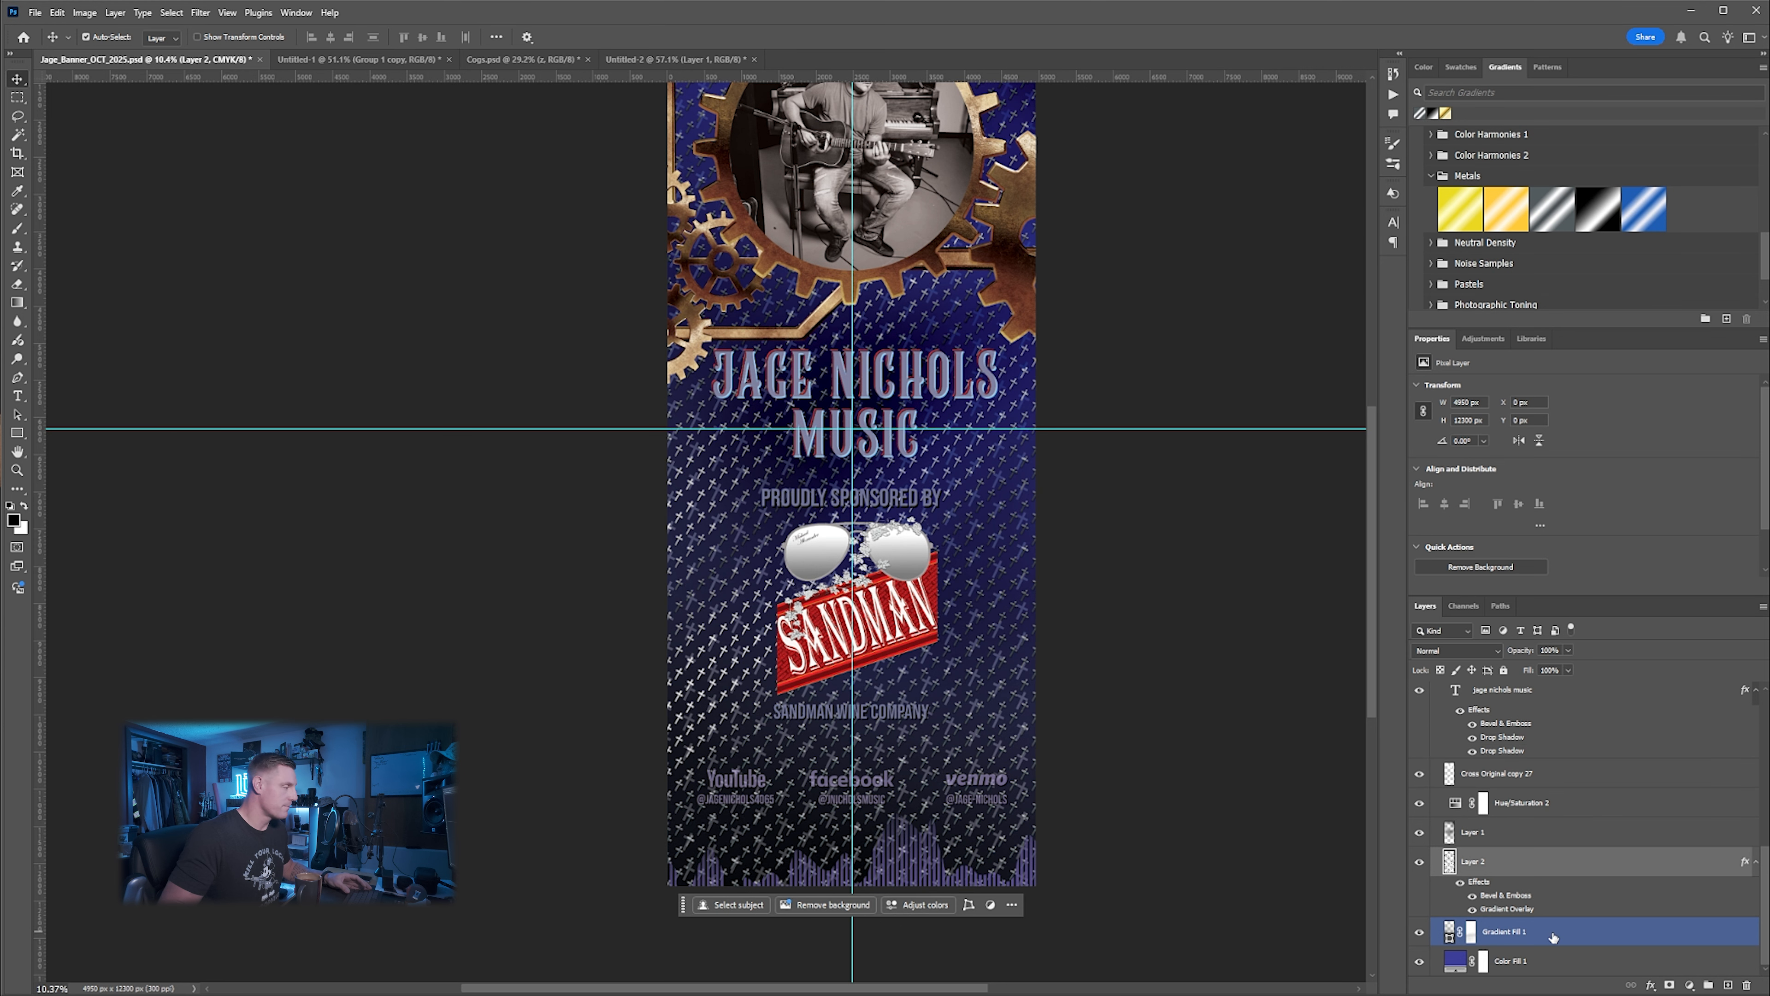
pyautogui.click(1533, 801)
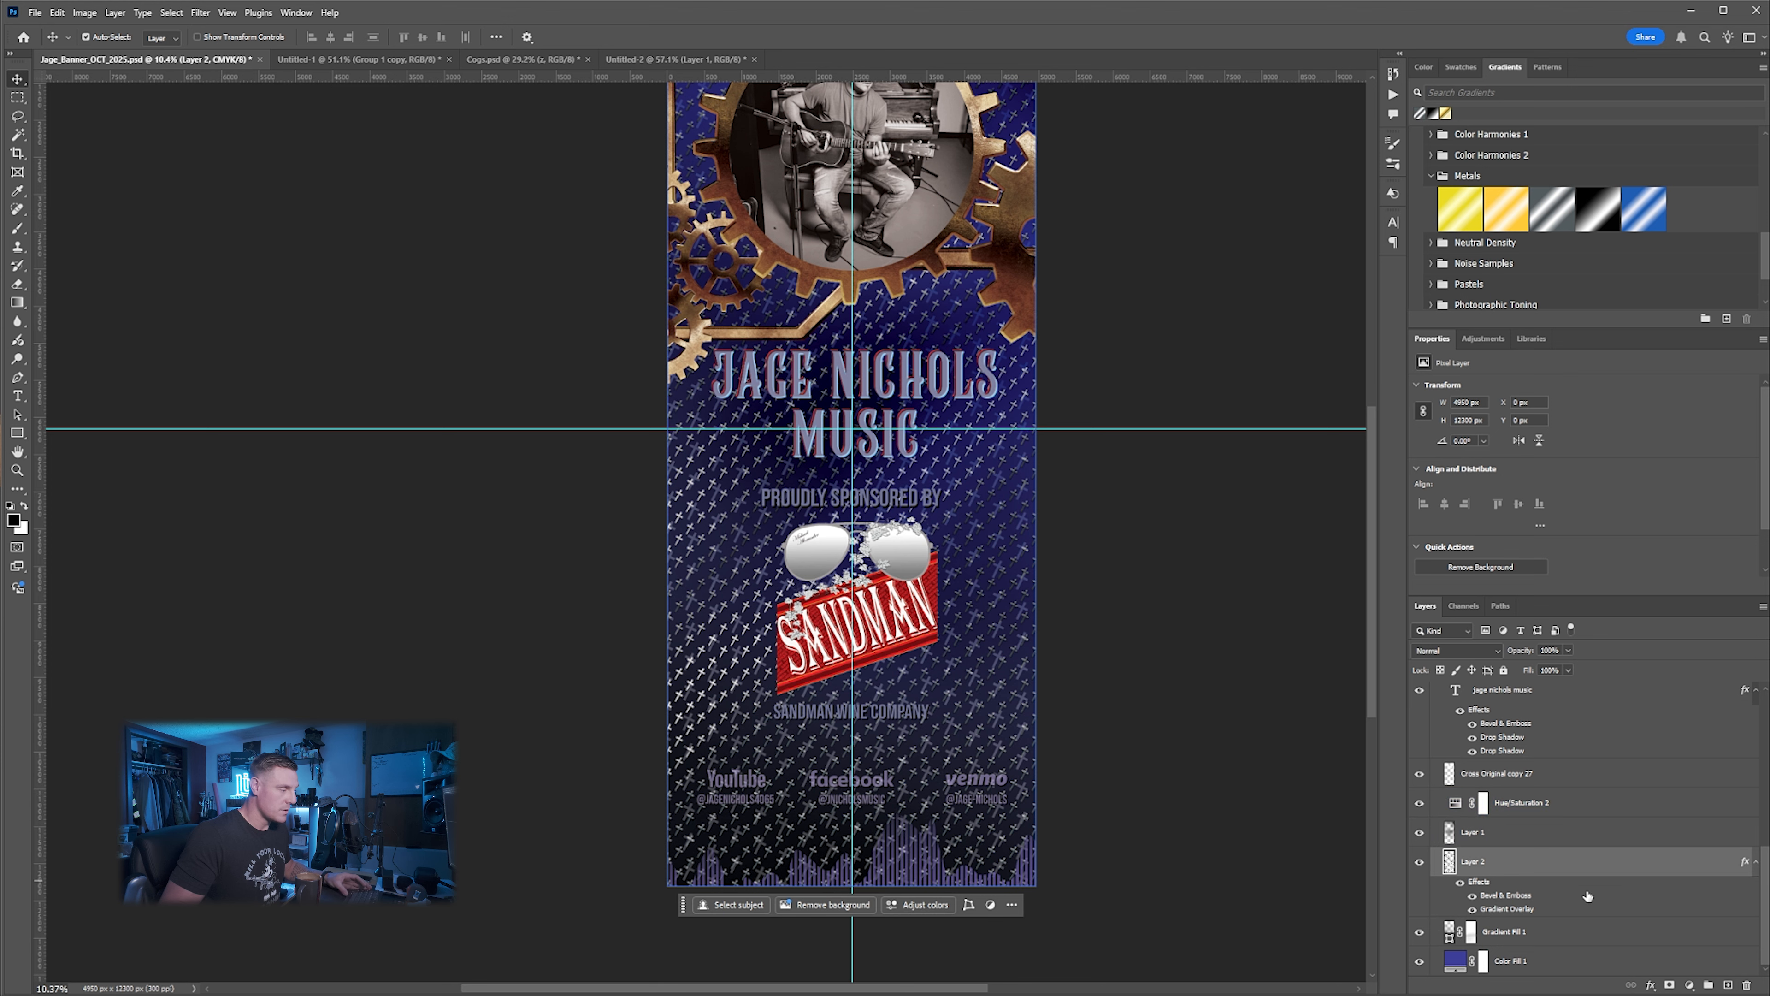
# Toggle Gradient Fill 1 and Layer 1 to check their effect, and hide the Cross Original copy 27 layer
pyautogui.click(1419, 933)
pyautogui.click(1419, 933)
pyautogui.click(1420, 833)
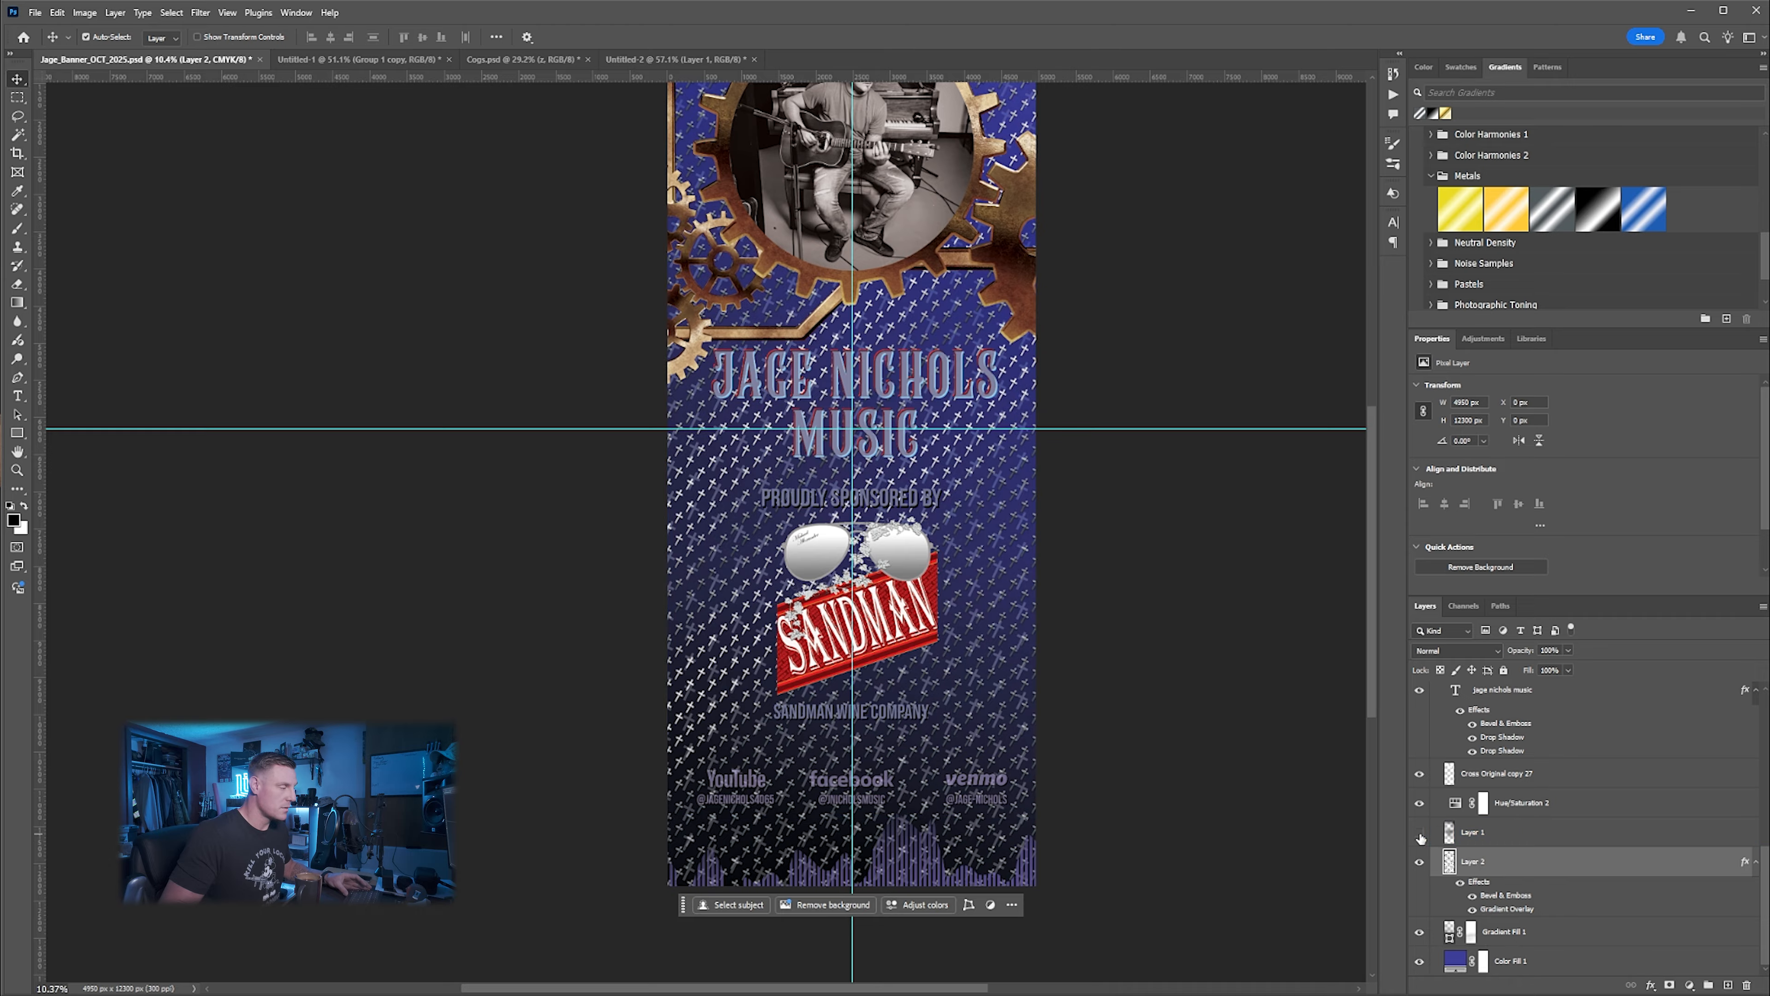
pyautogui.click(1420, 834)
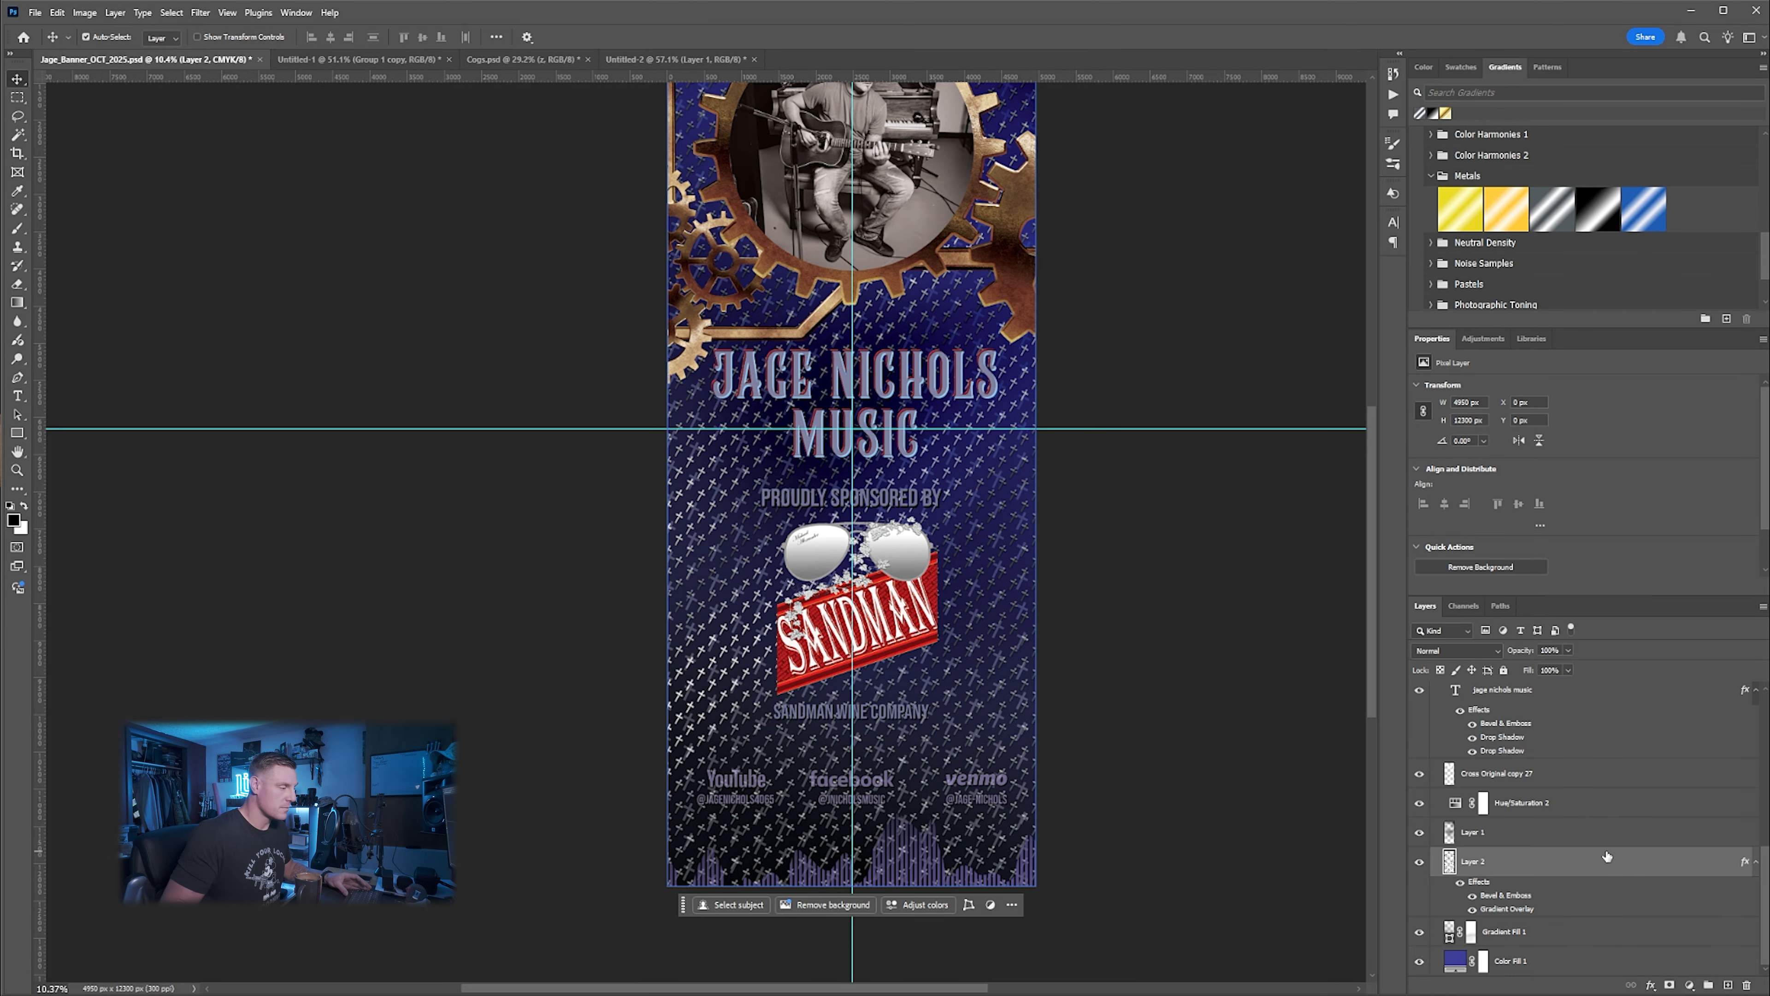
pyautogui.click(1418, 774)
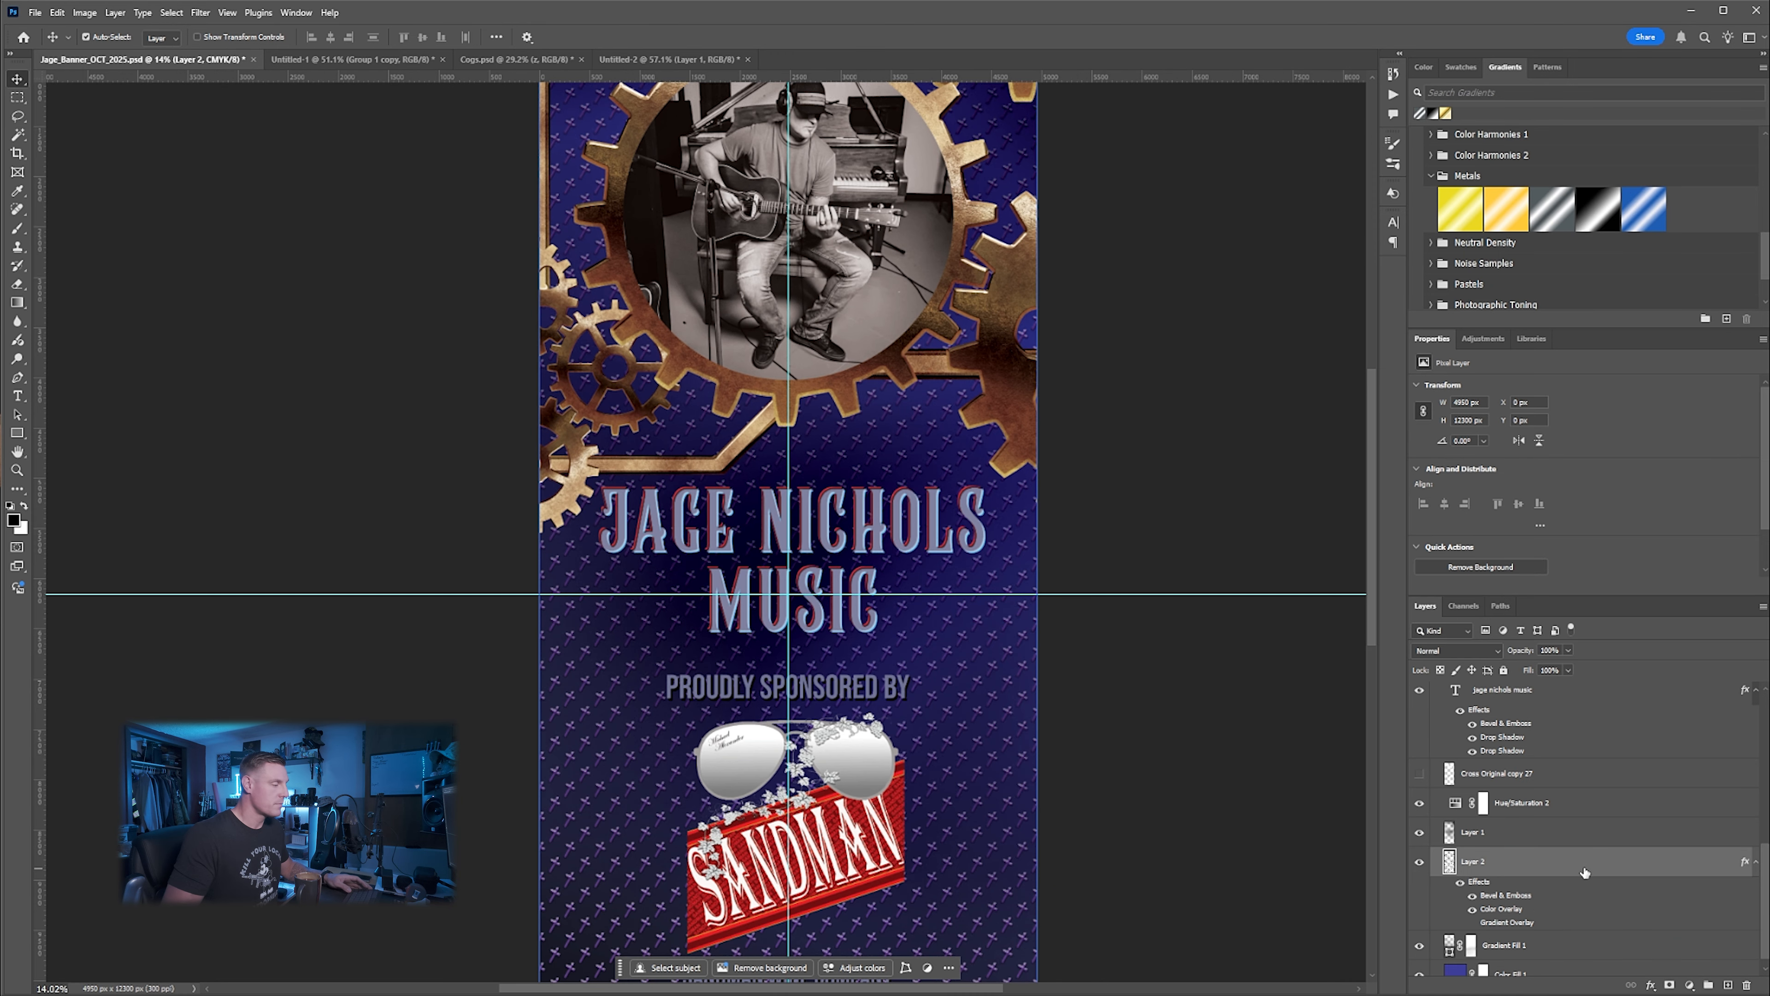
# Copy the hex code 3d3f99 from the Color Fill 1 background layer, leaving its color as it is
pyautogui.click(1559, 961)
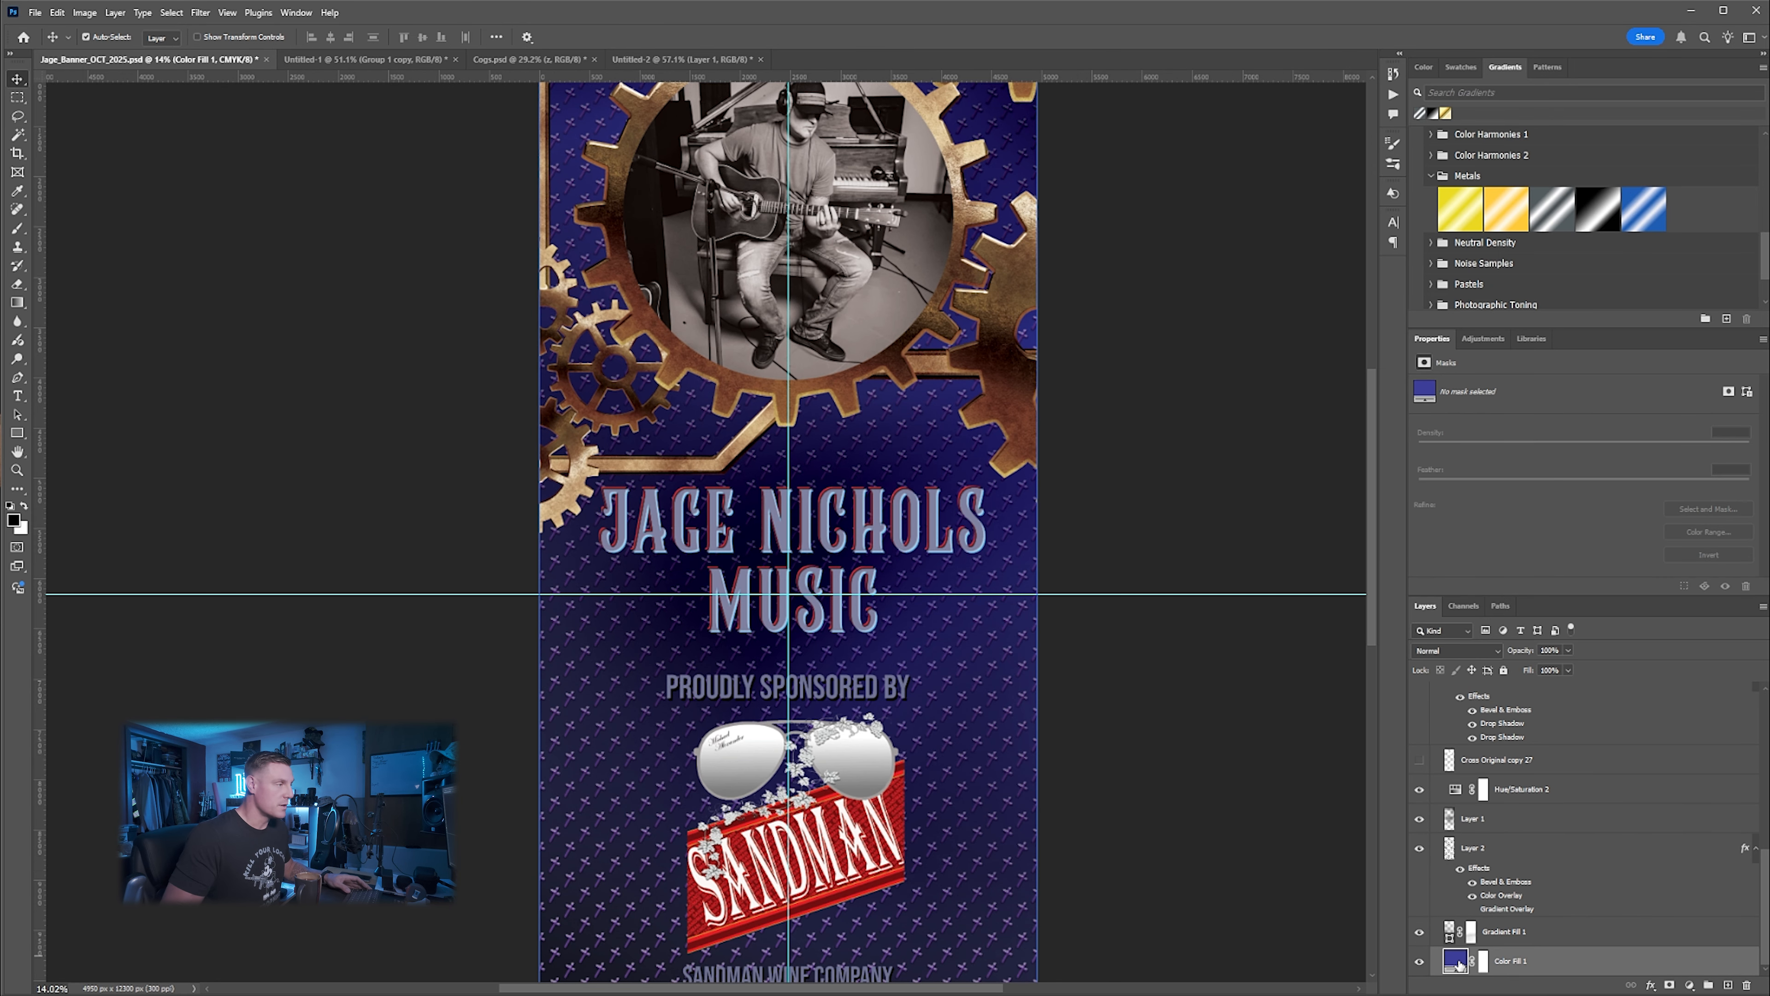
pyautogui.doubleClick(1458, 960)
pyautogui.click(1385, 444)
pyautogui.hotkey('ctrl', 'c')
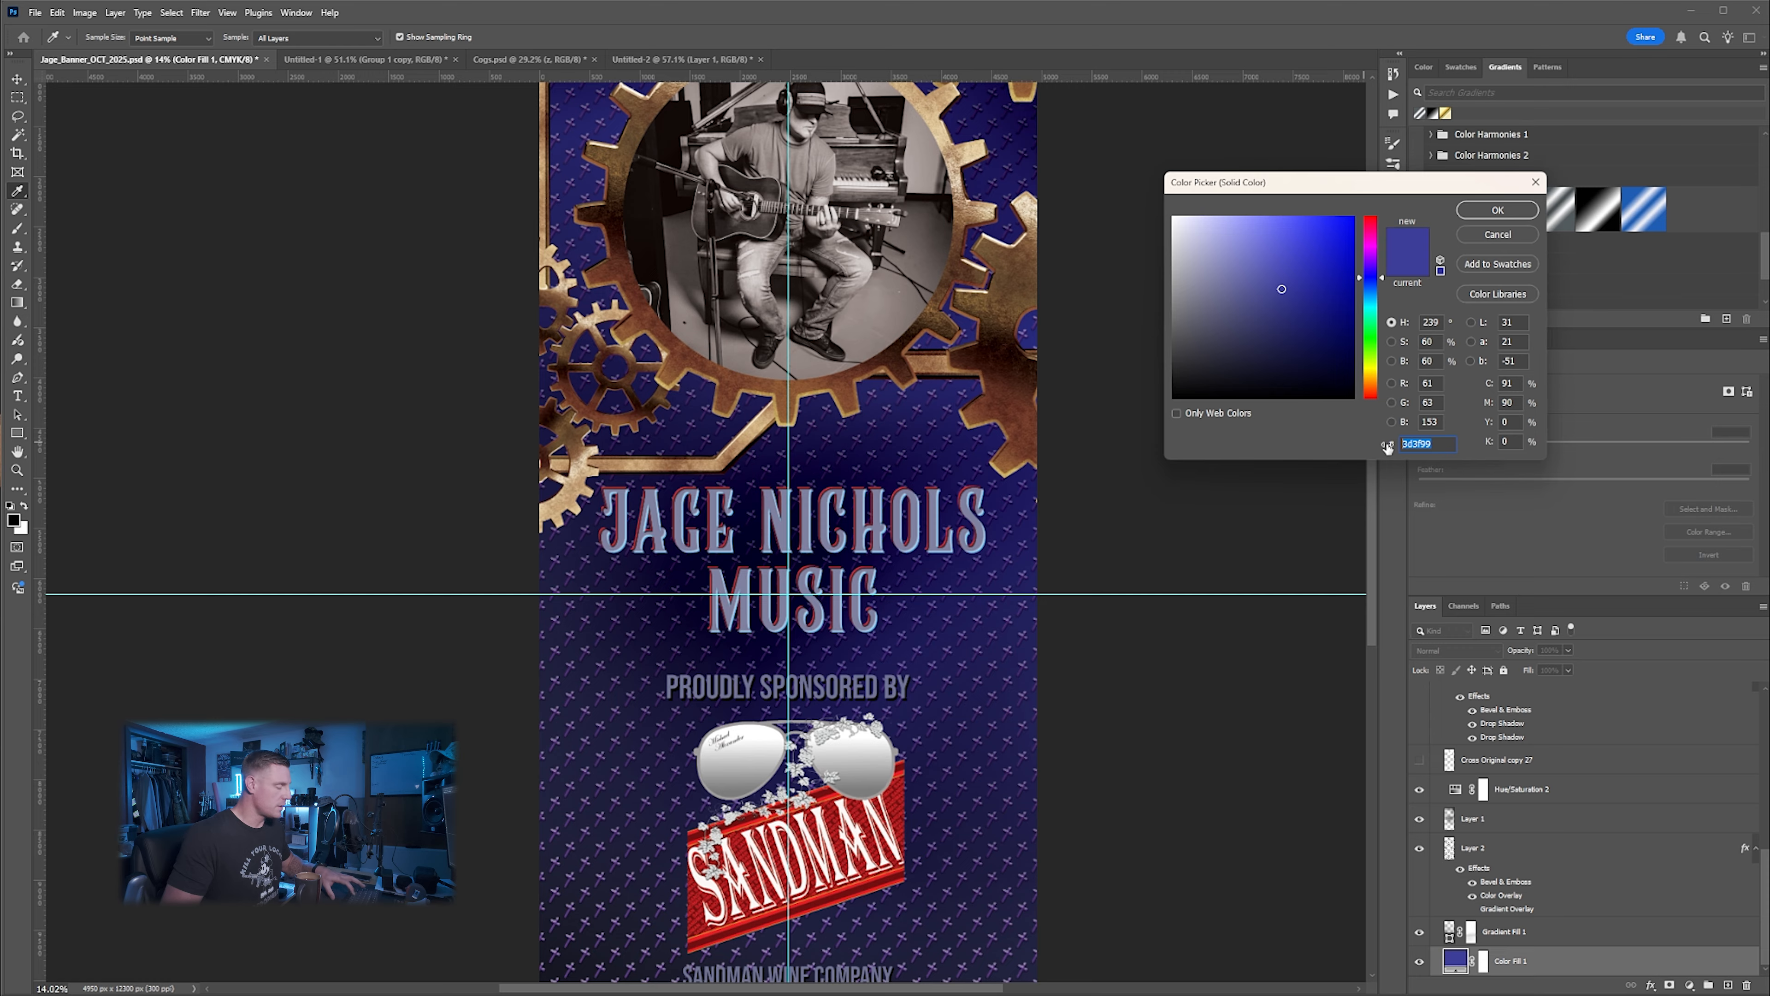
pyautogui.click(1523, 233)
# Set the cross layer's Color Overlay to the copied background blue 3d3f99 and apply the style
pyautogui.click(1514, 908)
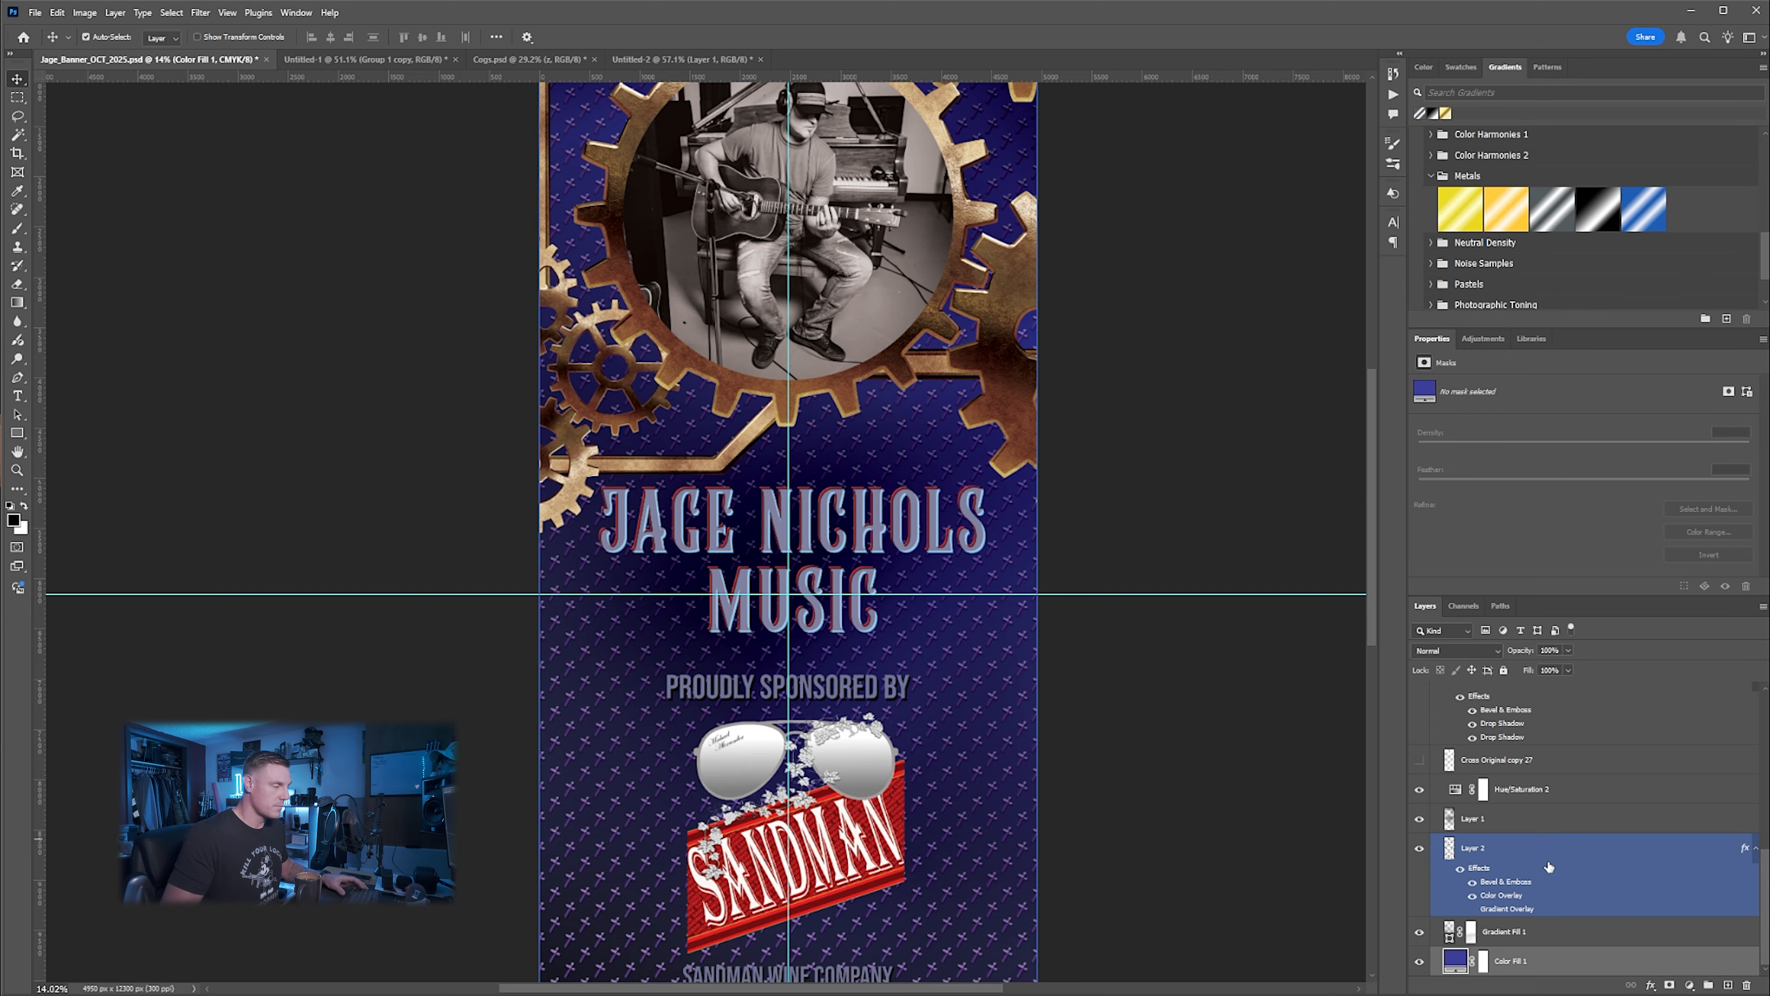
pyautogui.doubleClick(1512, 897)
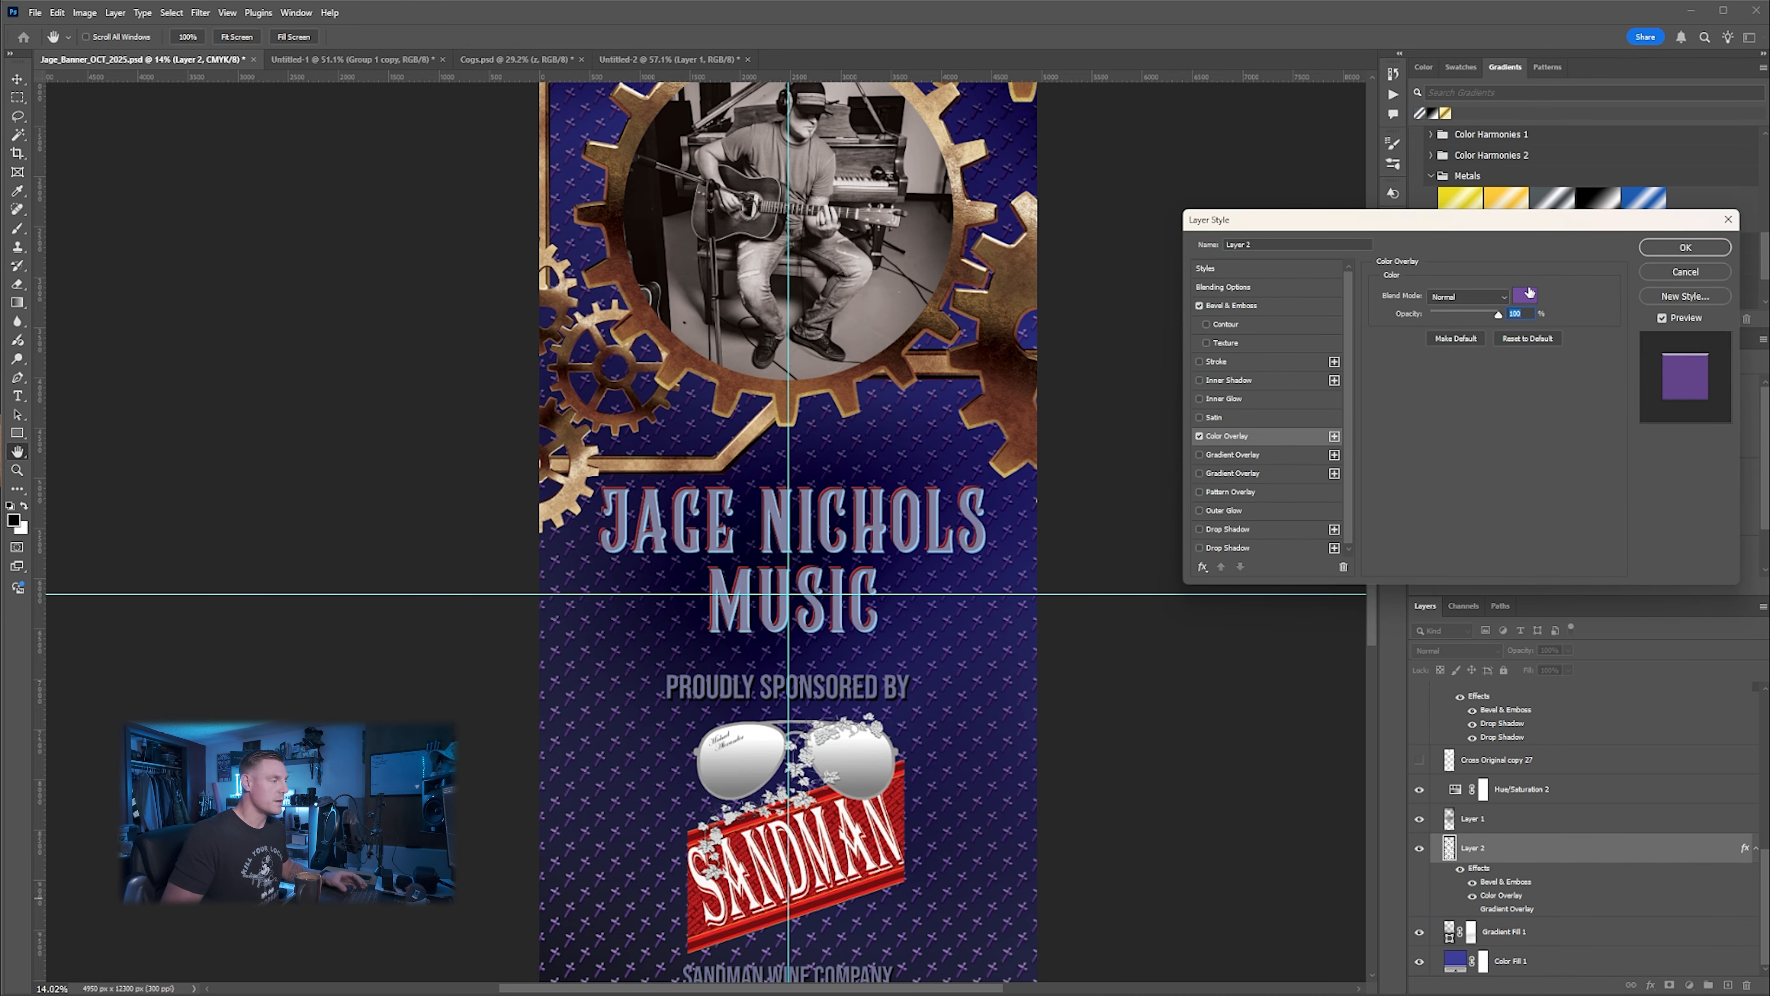
pyautogui.click(1526, 294)
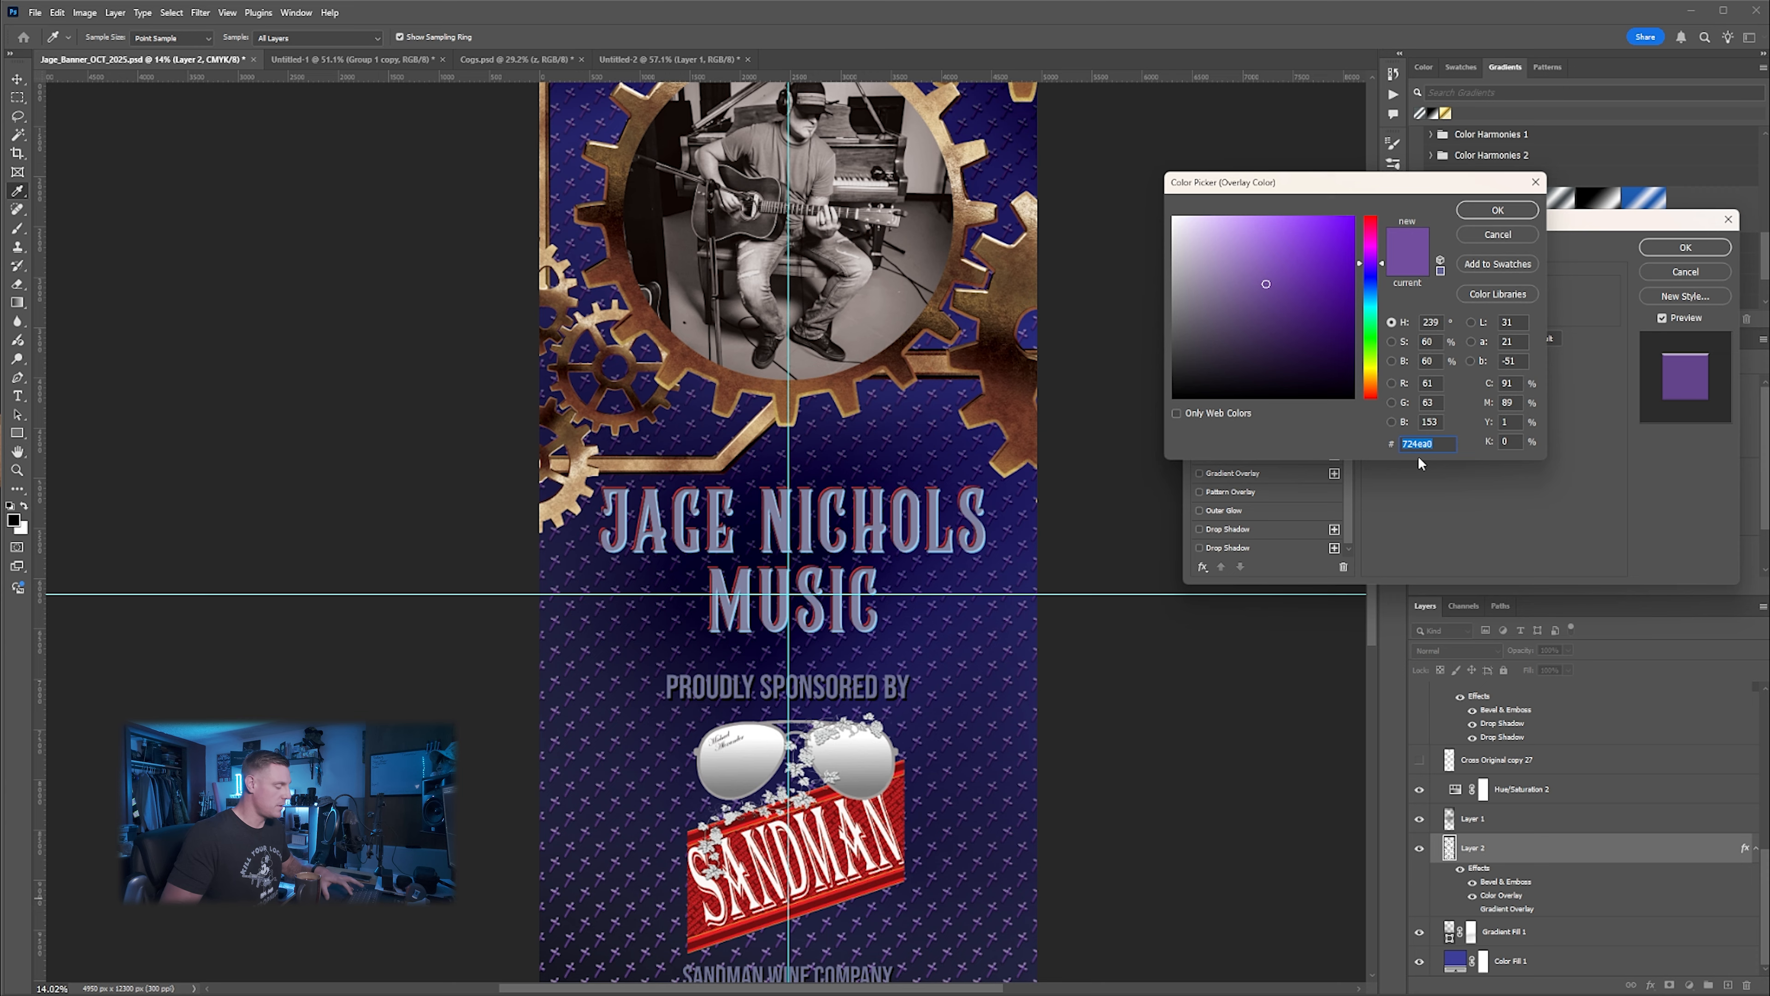
pyautogui.hotkey('ctrl', 'v')
pyautogui.click(1496, 211)
pyautogui.click(1673, 248)
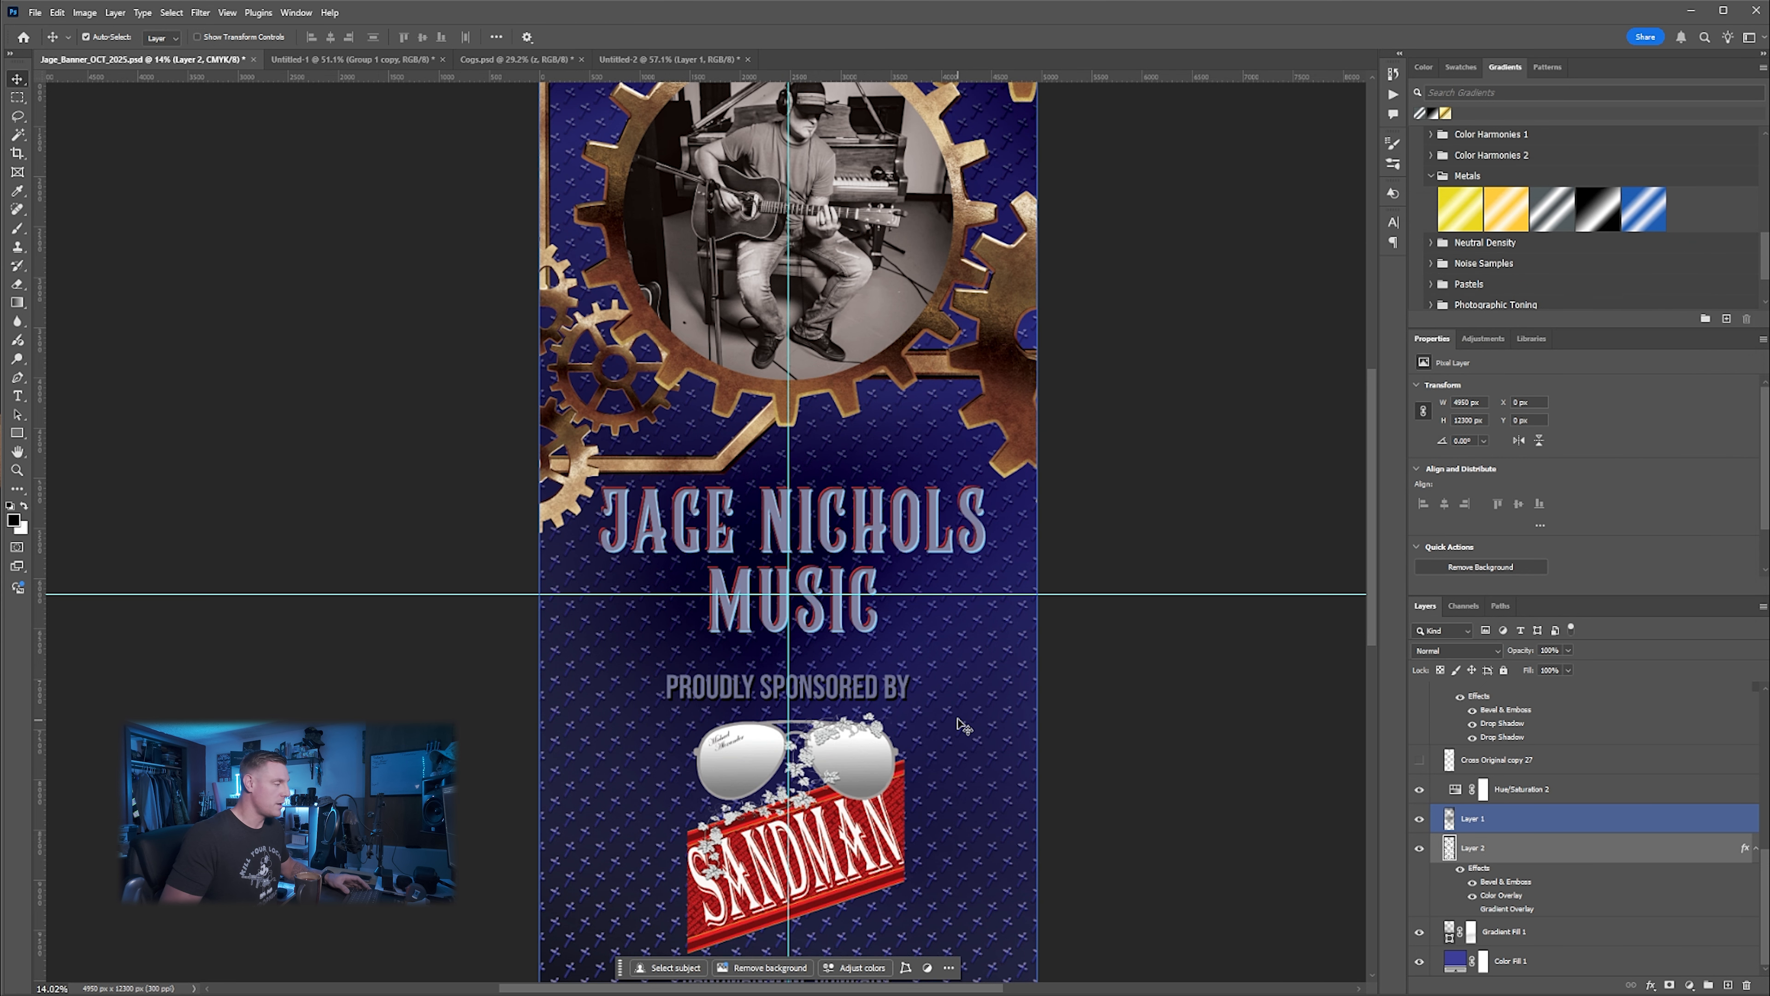
# Inspect the blue embossed crosses up close and across the full banner
pyautogui.scroll(5, 964, 726)
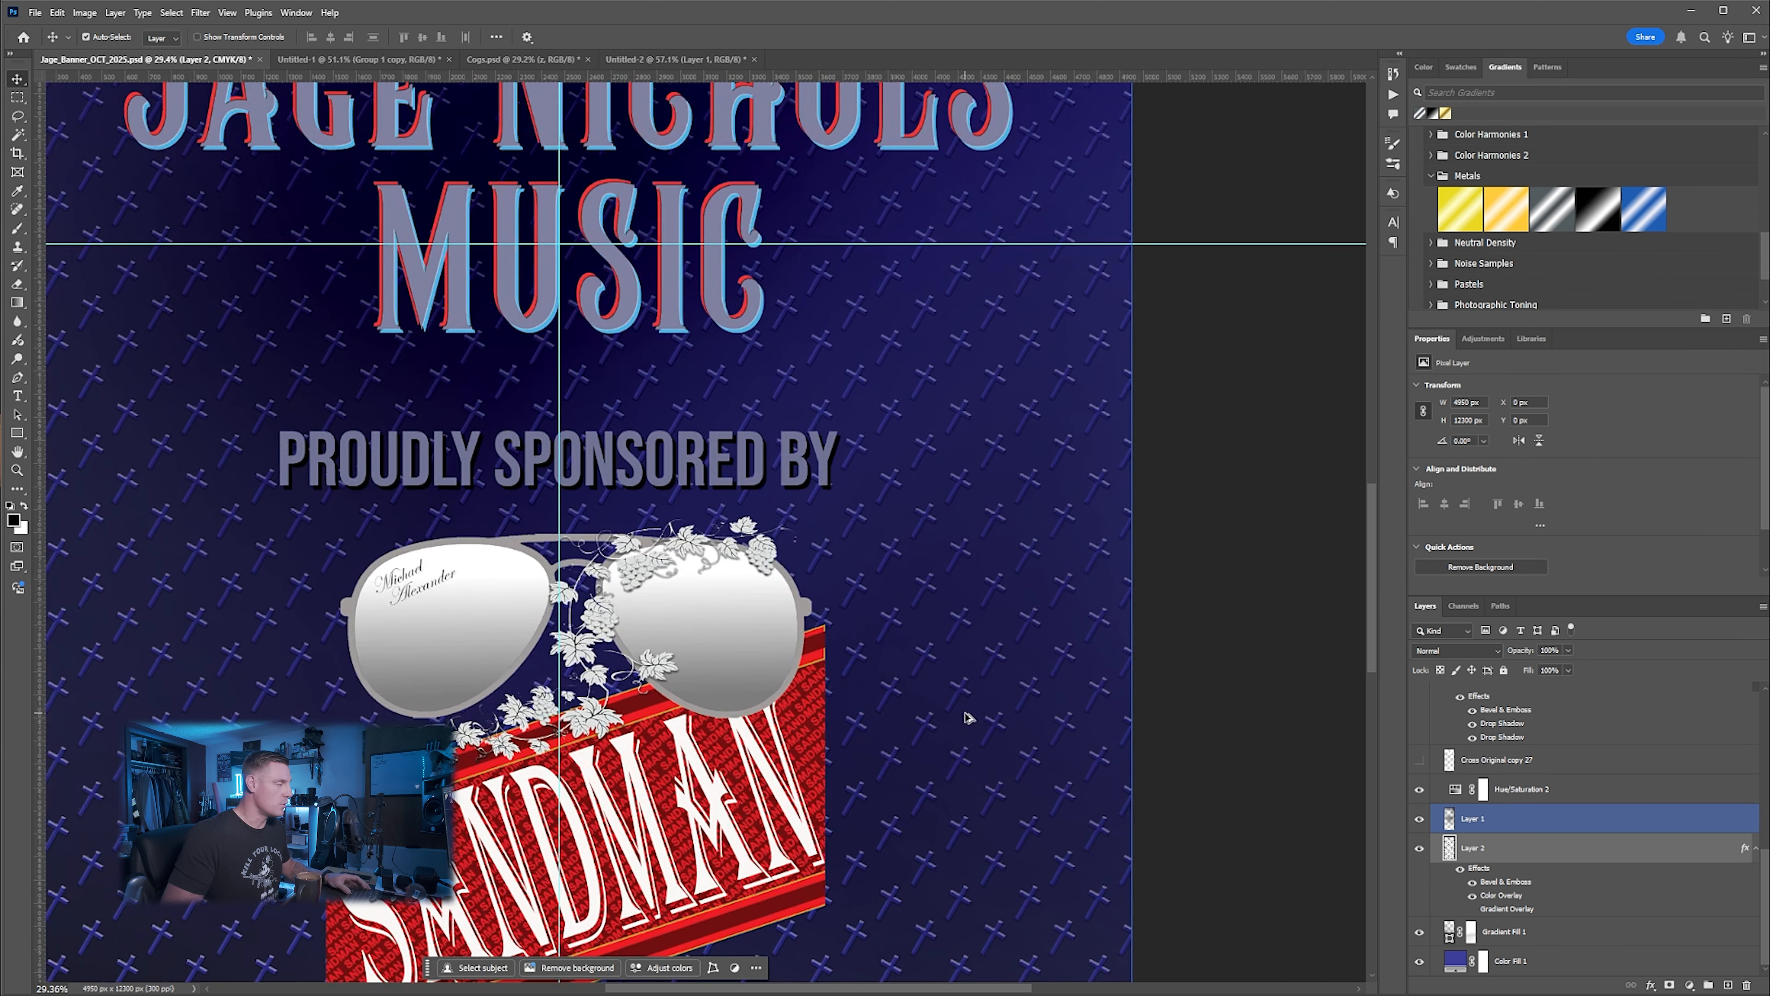
pyautogui.scroll(5, 967, 717)
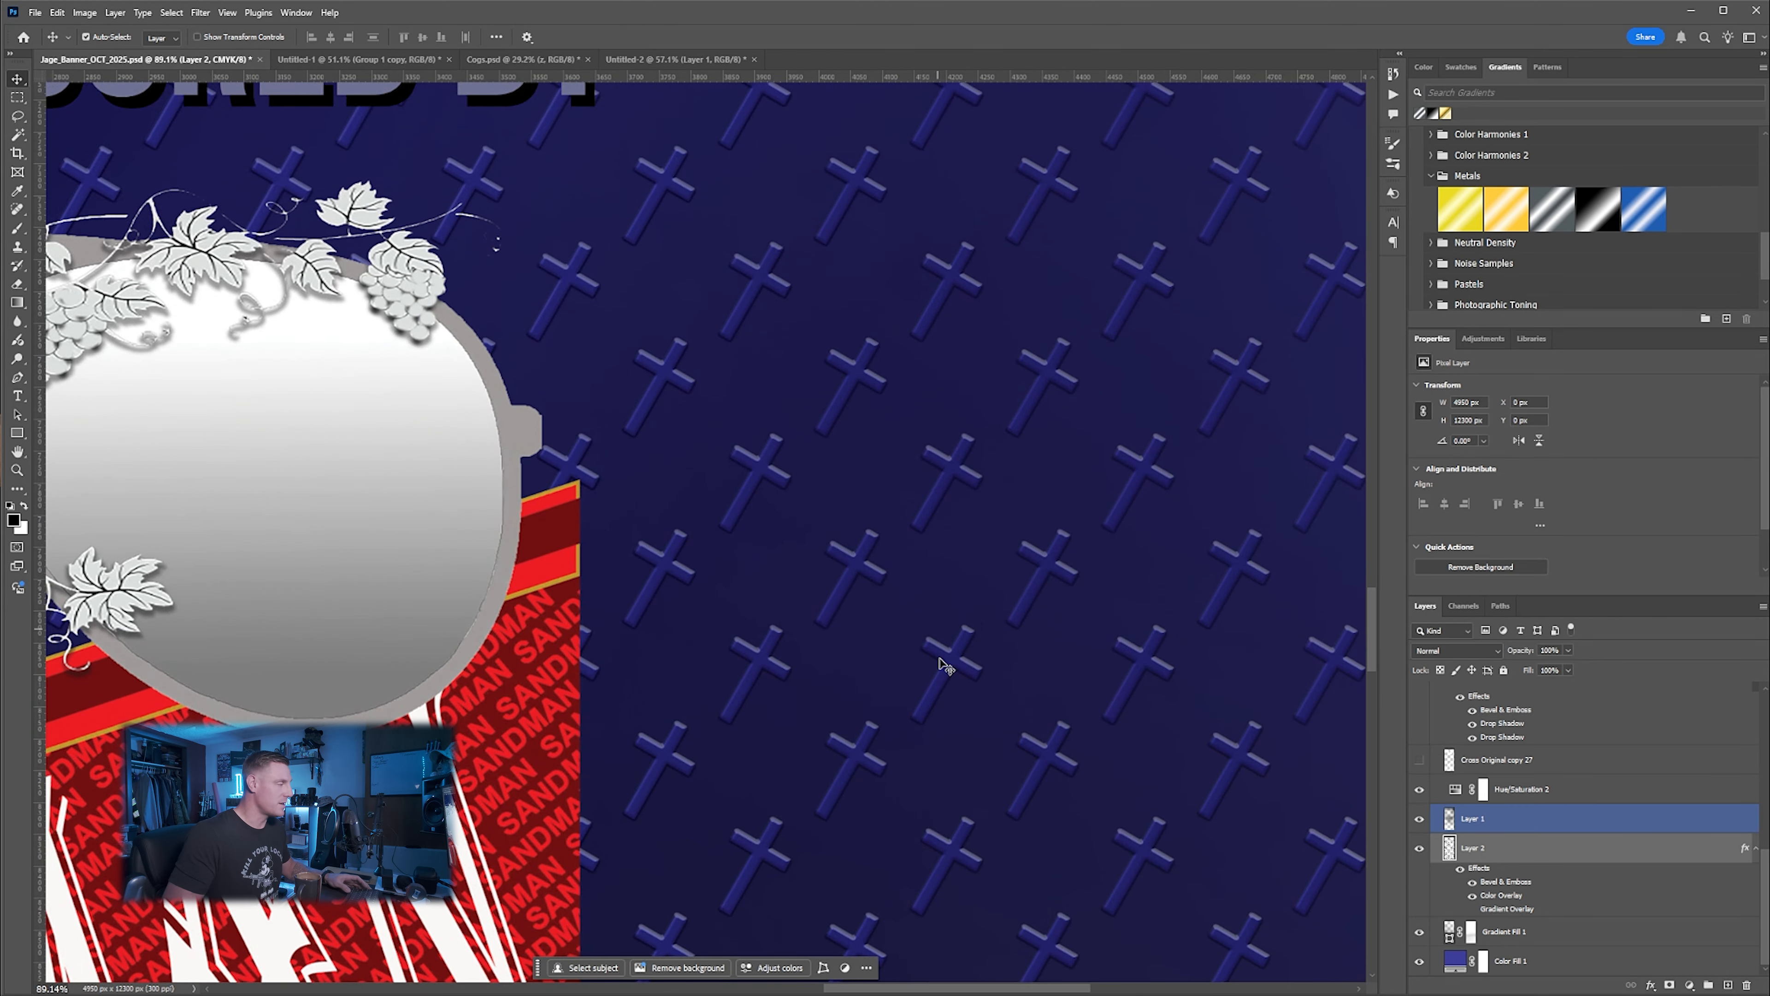
pyautogui.scroll(-10, 929, 711)
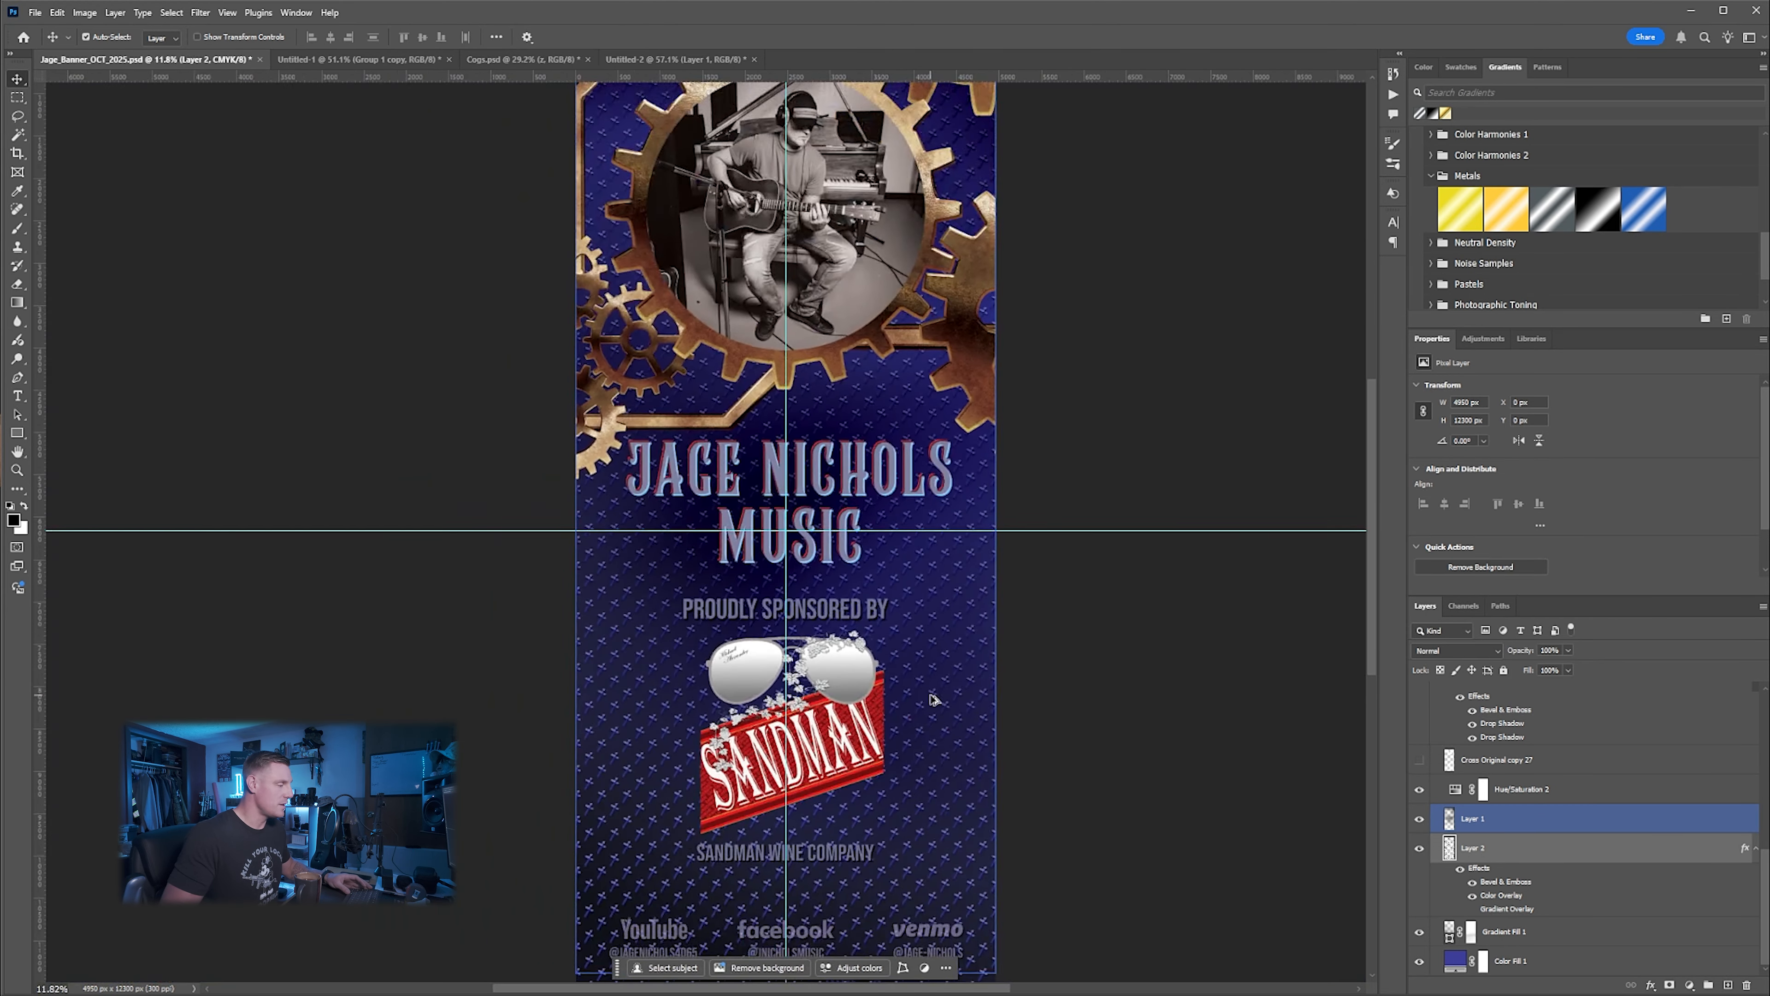
pyautogui.scroll(-2, 933, 700)
pyautogui.scroll(-1, 1037, 680)
pyautogui.scroll(-1, 1036, 663)
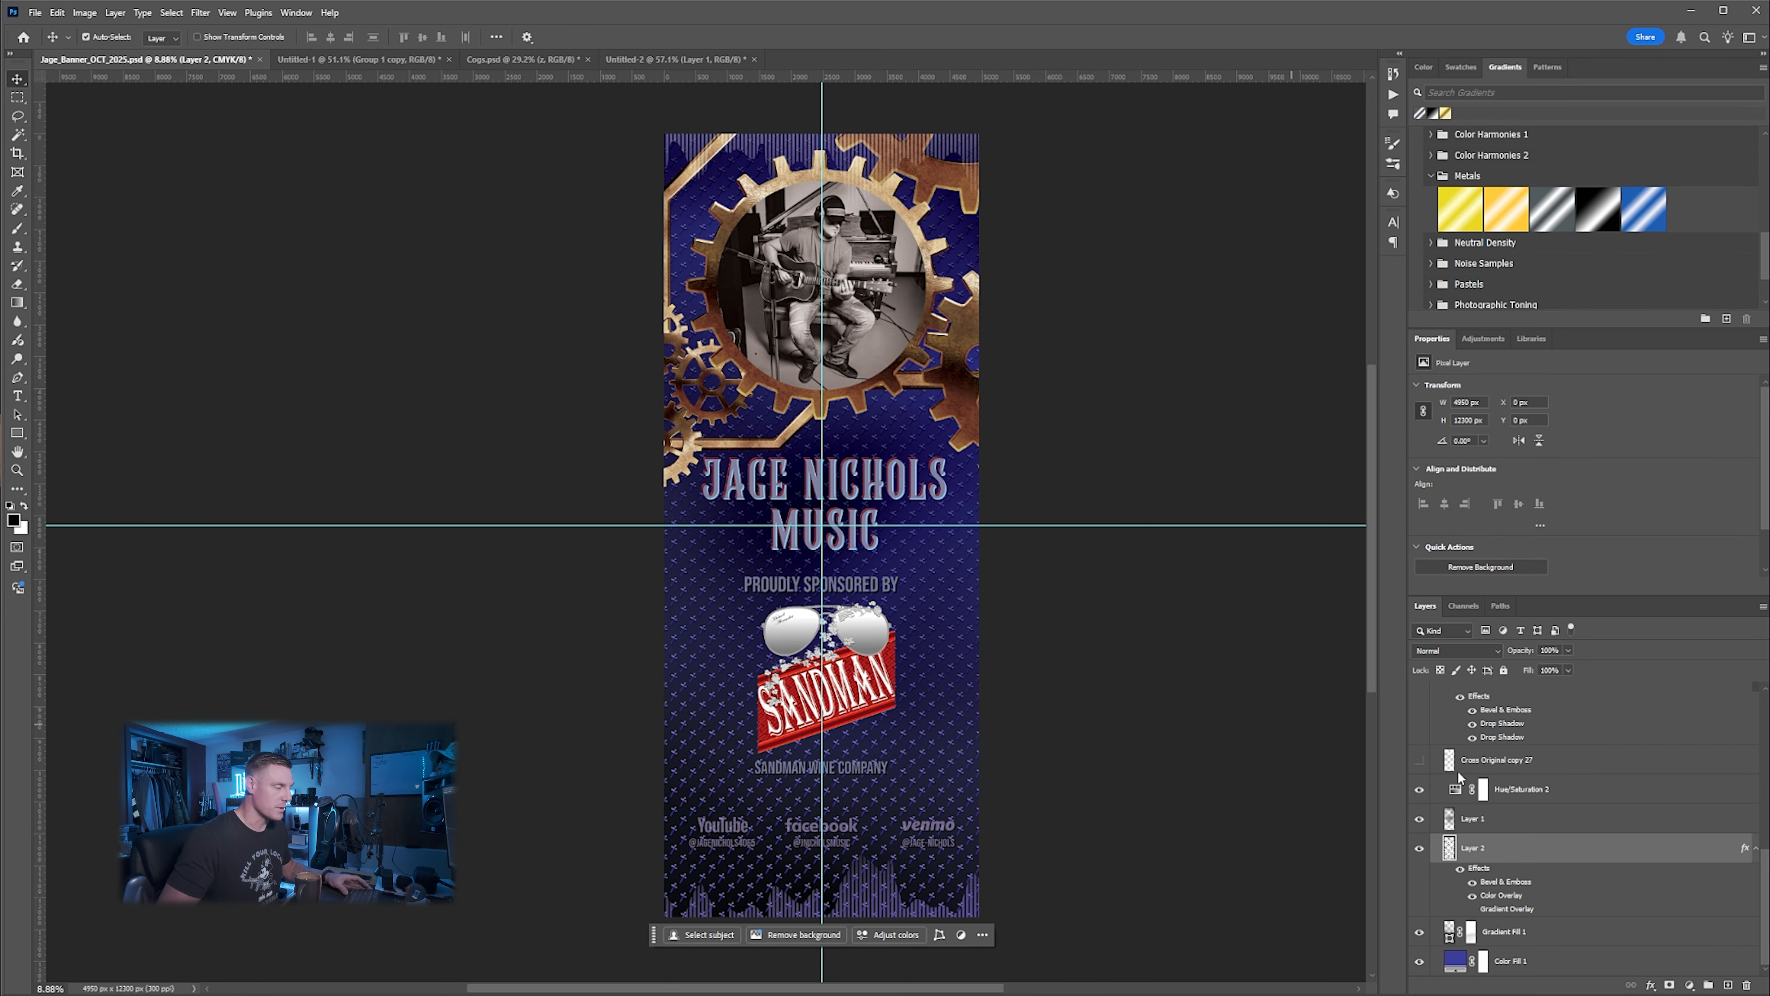
pyautogui.click(1582, 827)
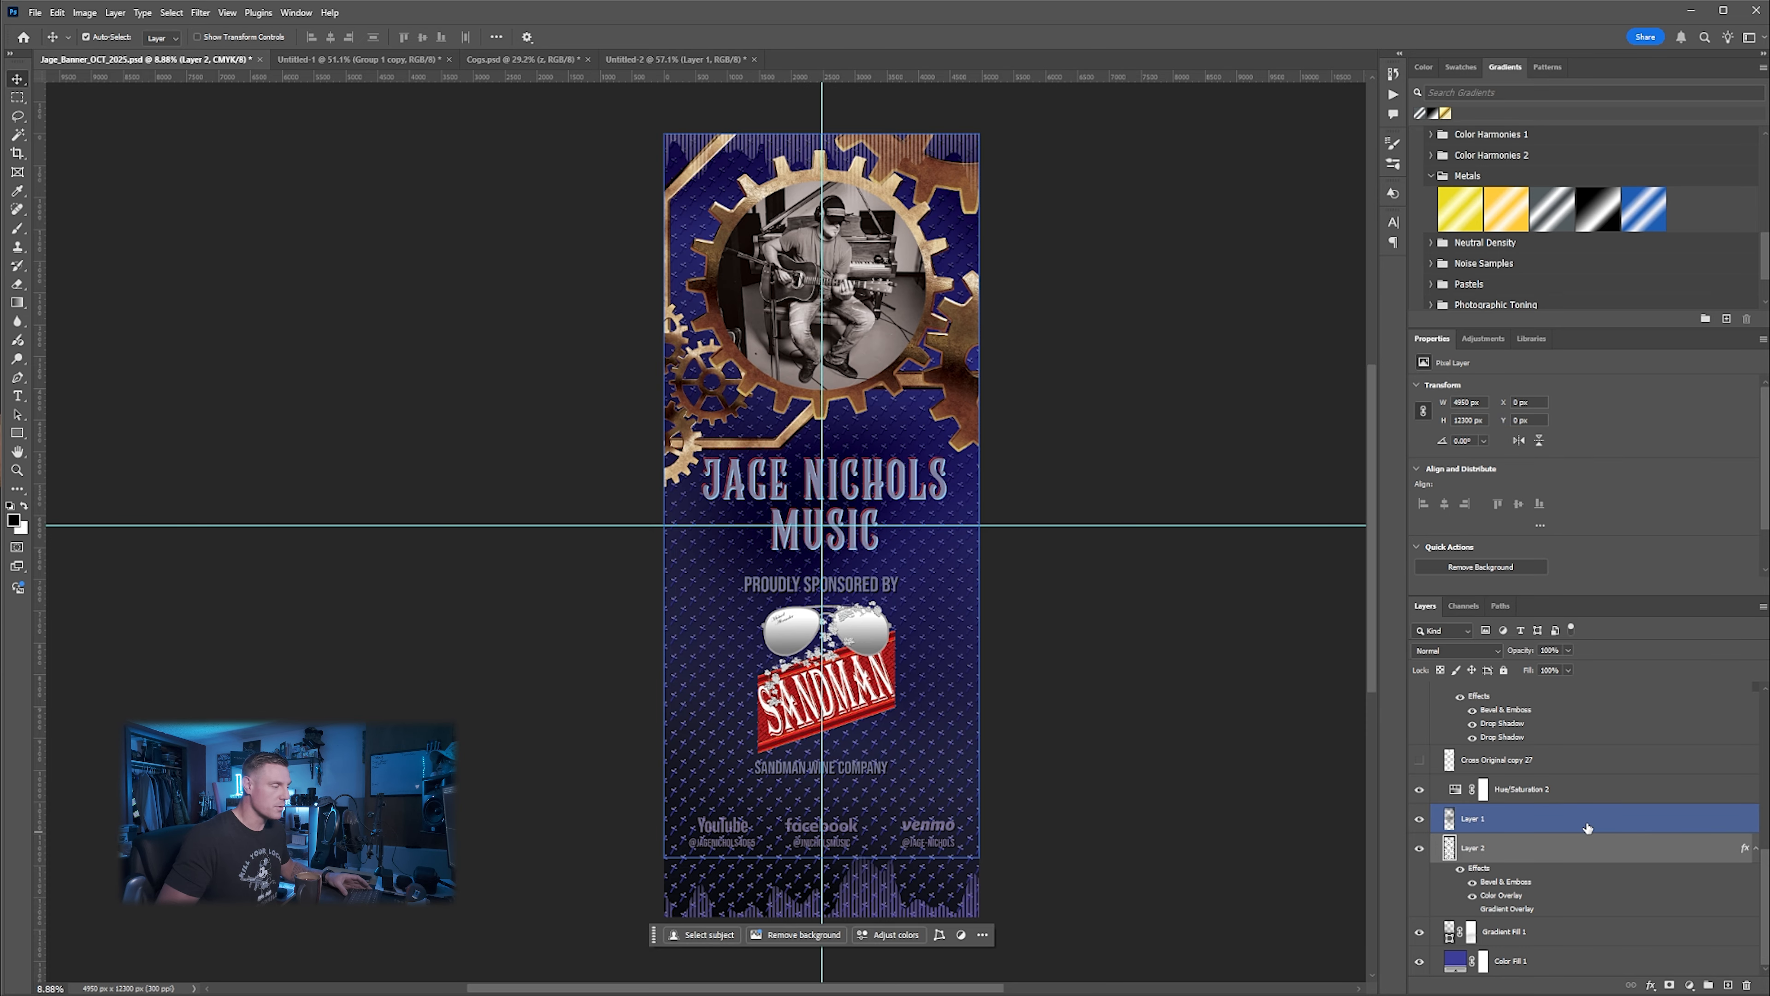